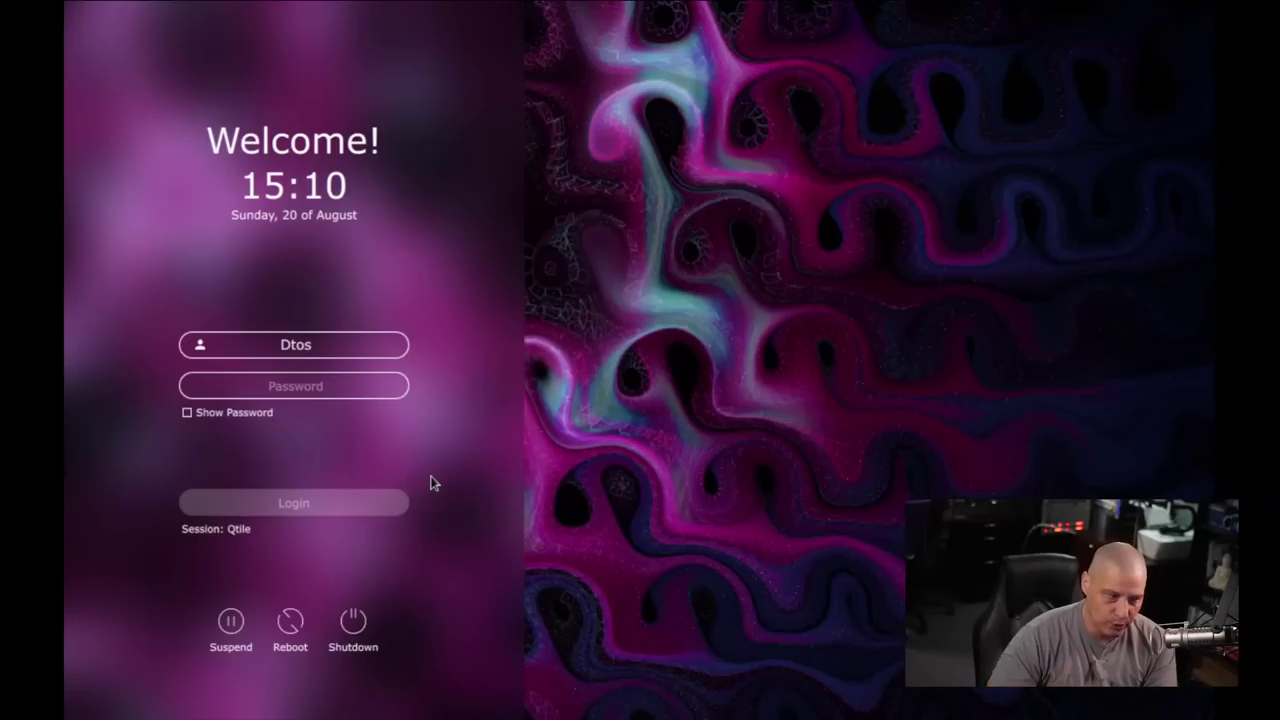
# Log into the live Qtile session with the live user's password, launching the DTOS installer
pyautogui.click(259, 390)
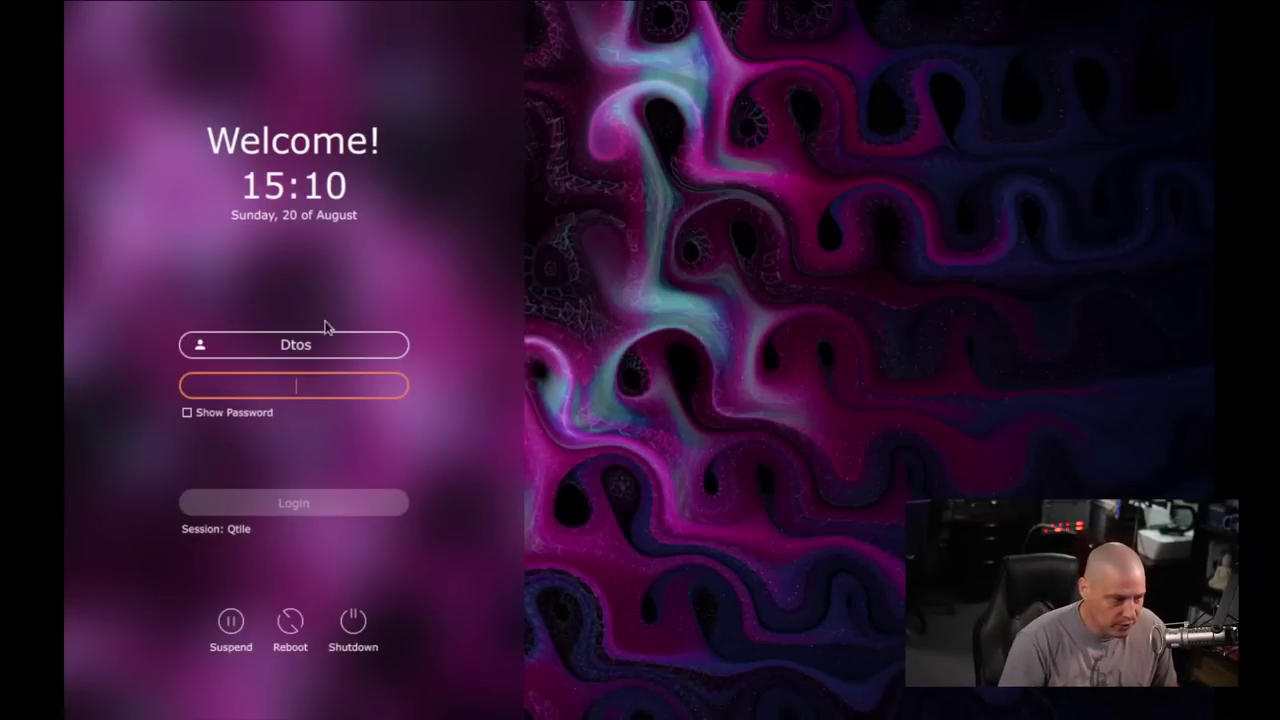
pyautogui.write('••••')
pyautogui.press('Return')
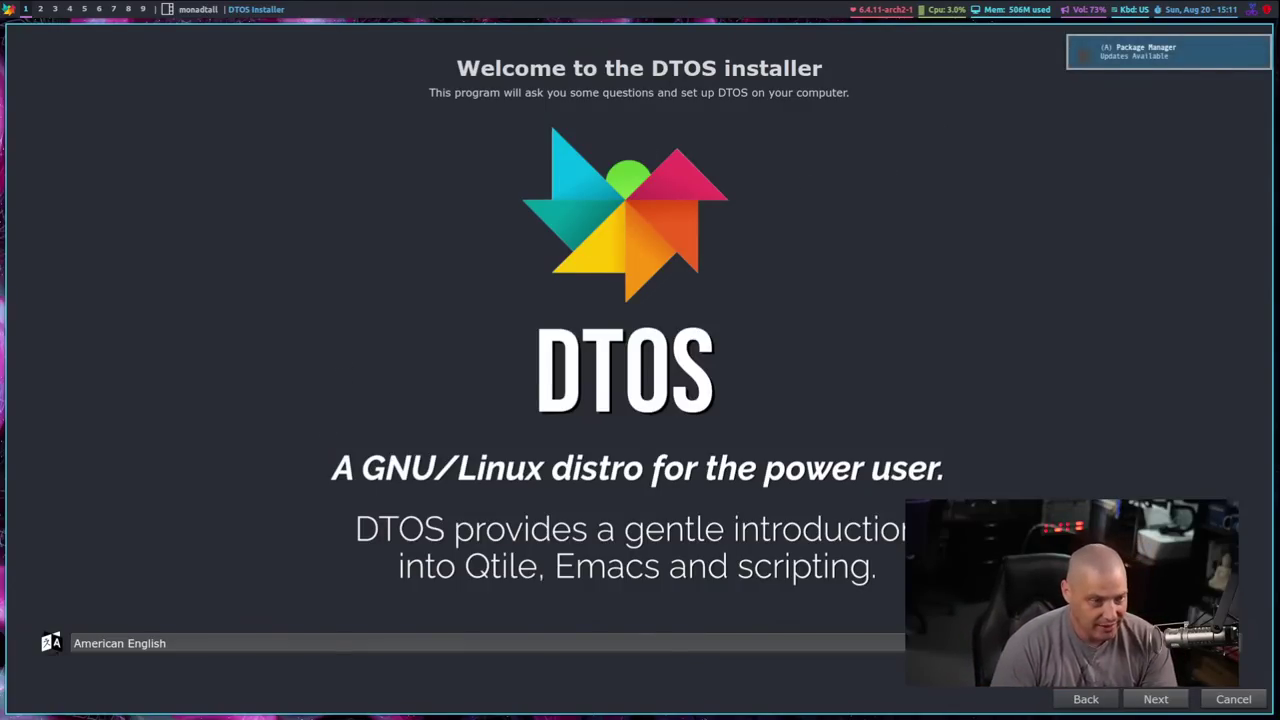
# Dismiss the updates notification and accept American English, America/Chicago timezone and English (US) keyboard
pyautogui.click(1176, 60)
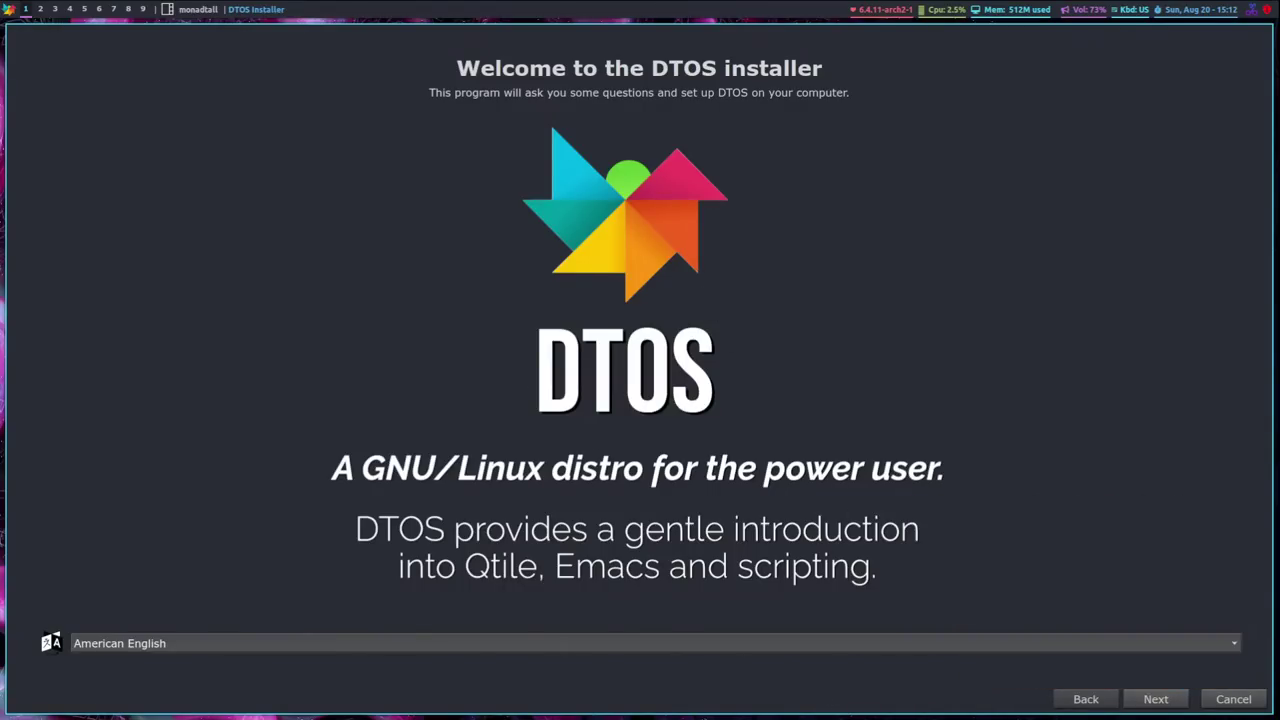
pyautogui.click(1156, 700)
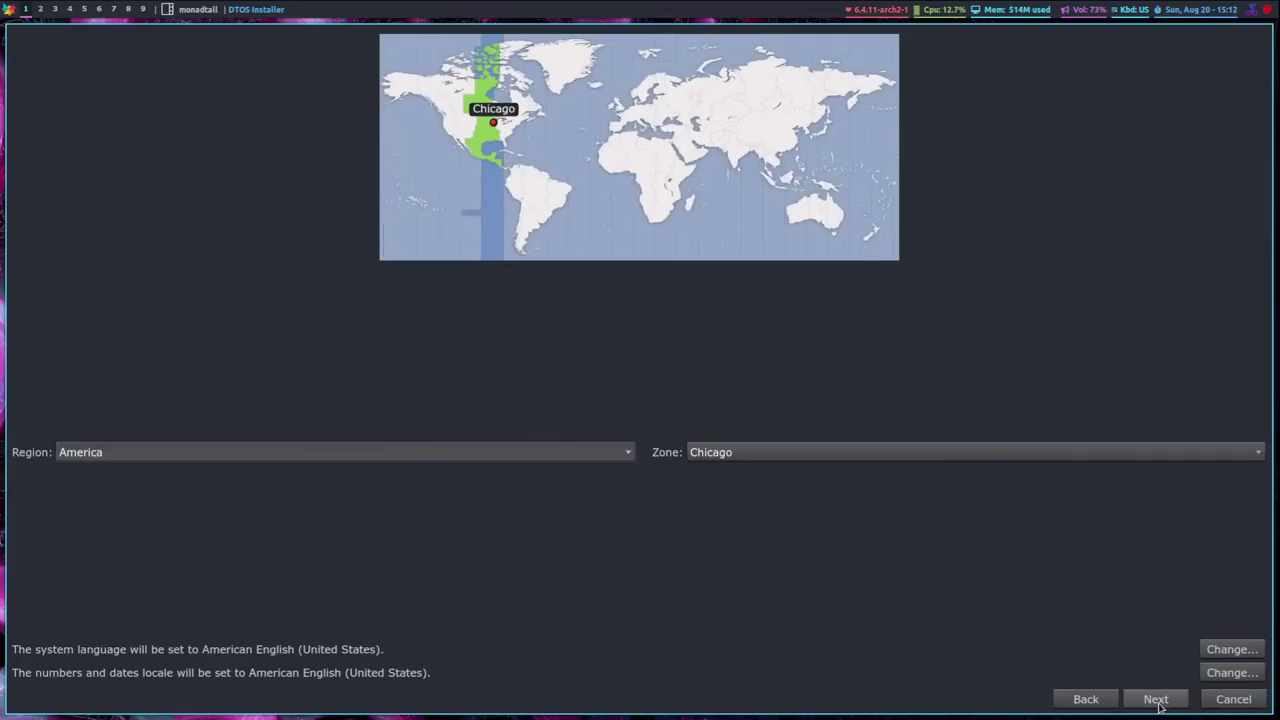
pyautogui.click(1156, 700)
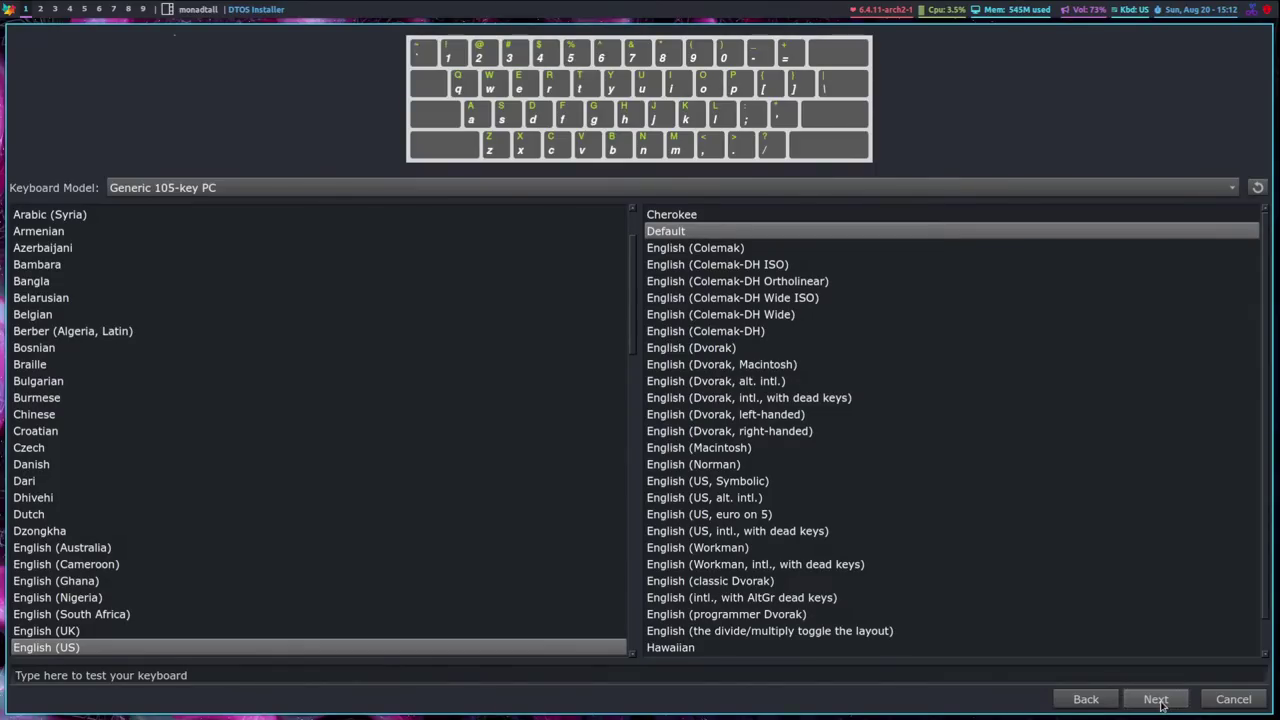
pyautogui.click(1156, 700)
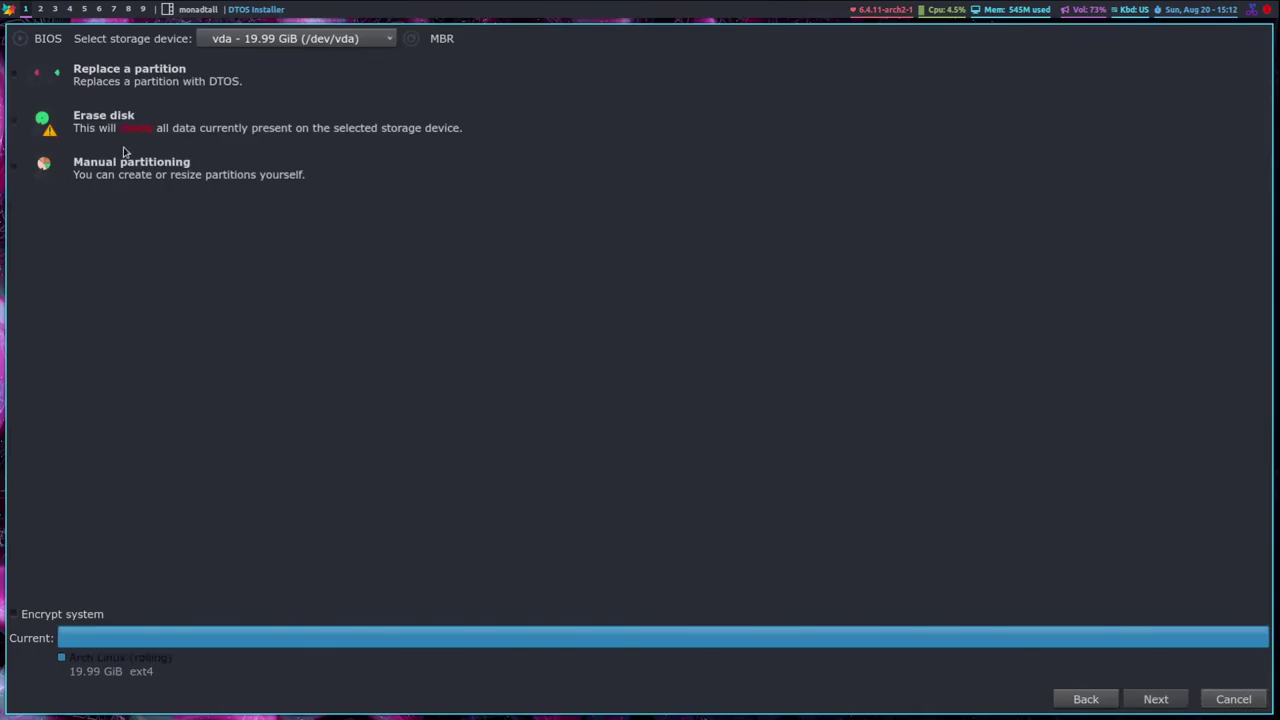
# Choose Erase disk for the 19.99 GiB vda drive with Swap to file and ext4
pyautogui.click(42, 120)
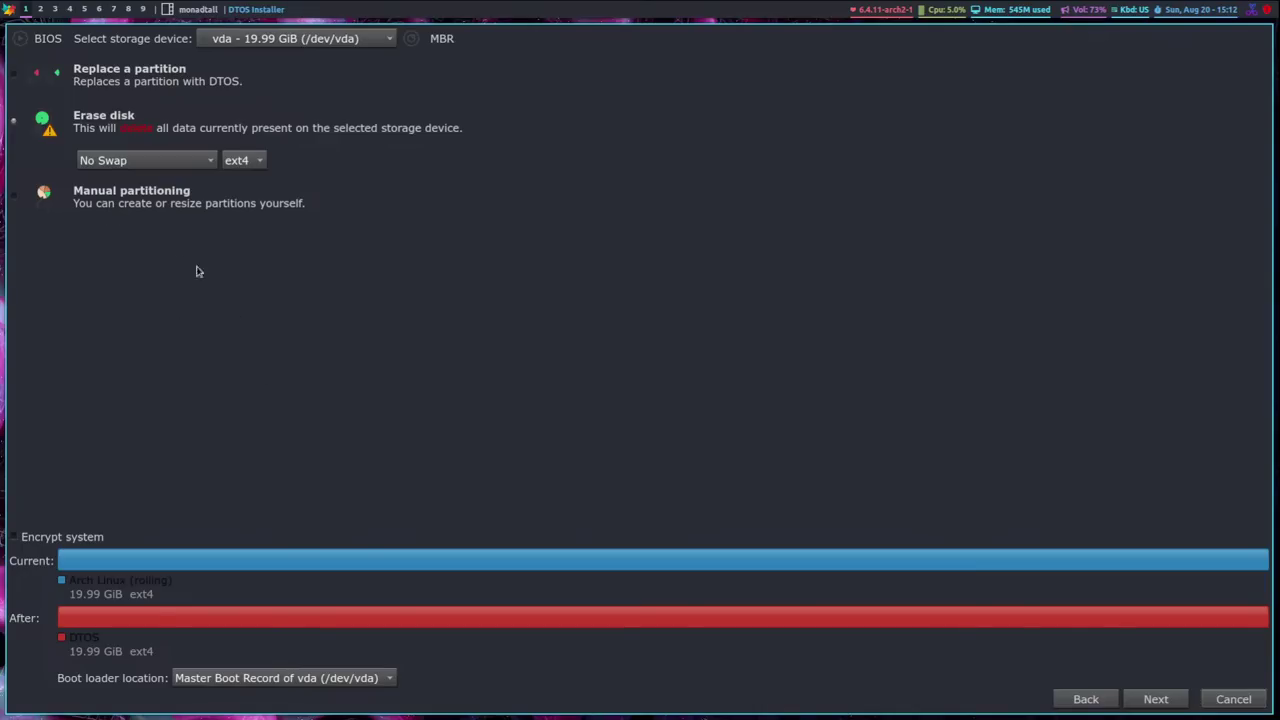
pyautogui.click(179, 162)
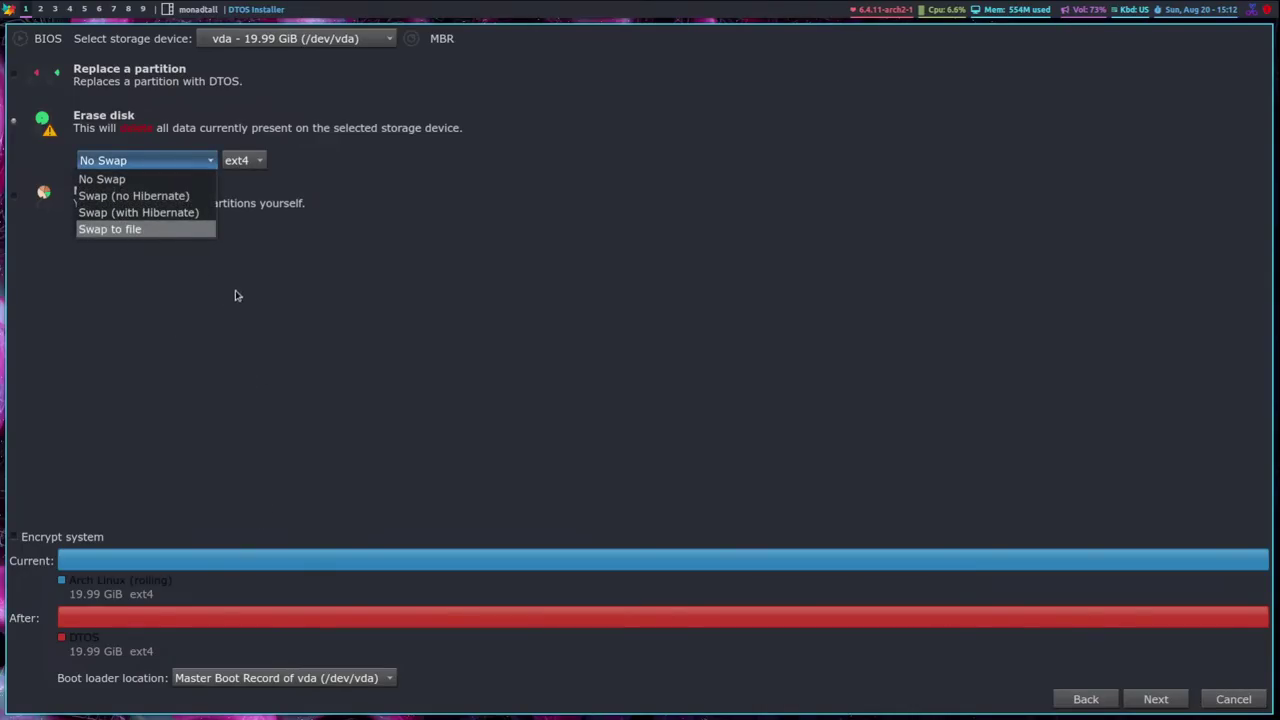
pyautogui.click(164, 232)
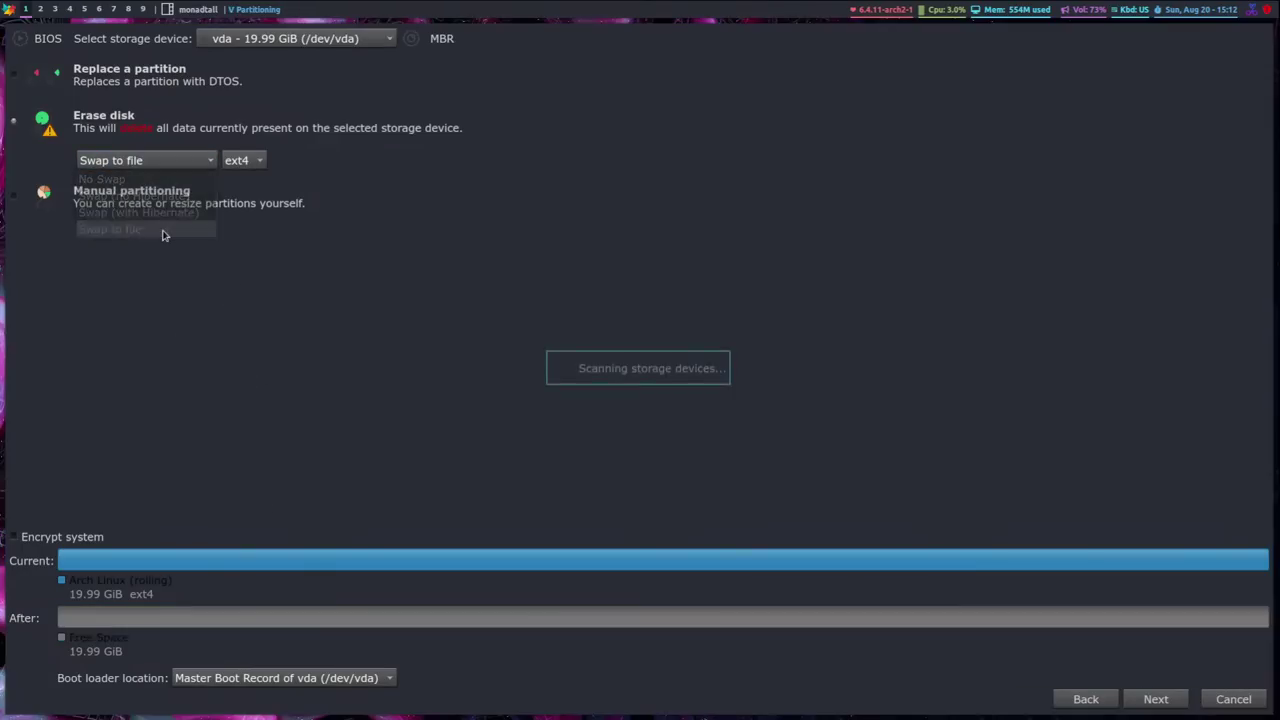
pyautogui.click(256, 160)
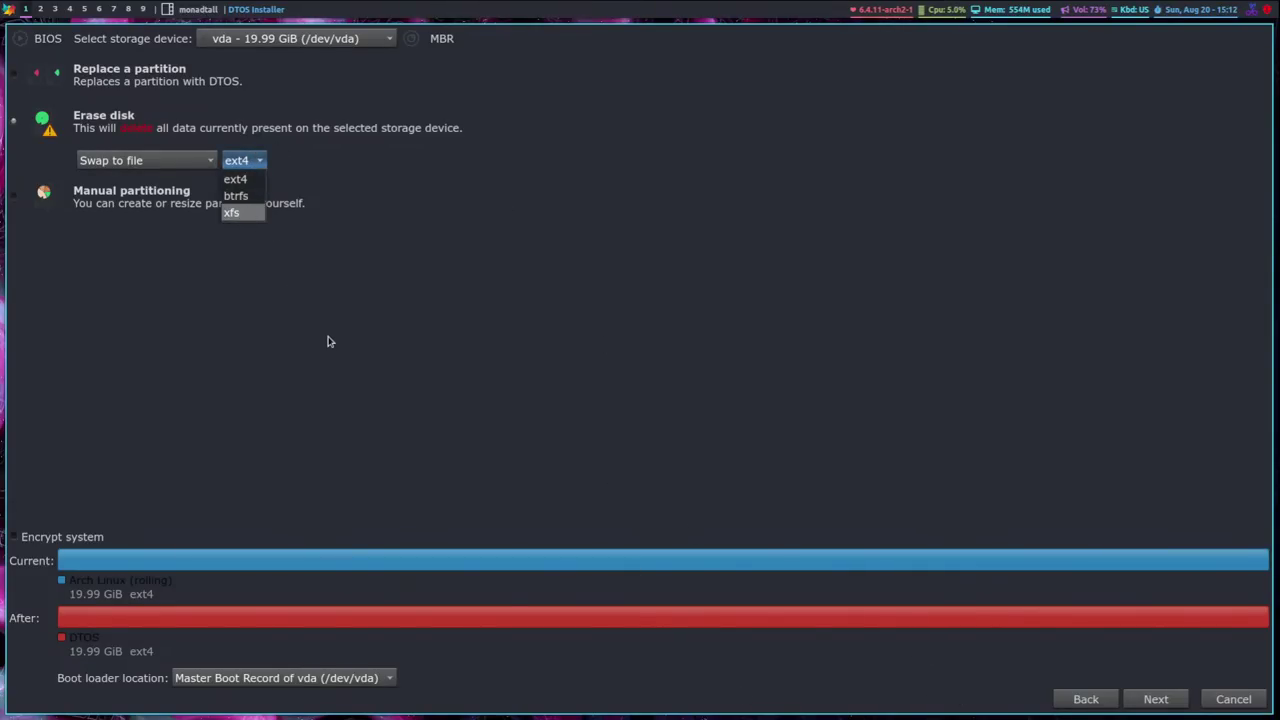
pyautogui.click(402, 334)
pyautogui.click(242, 163)
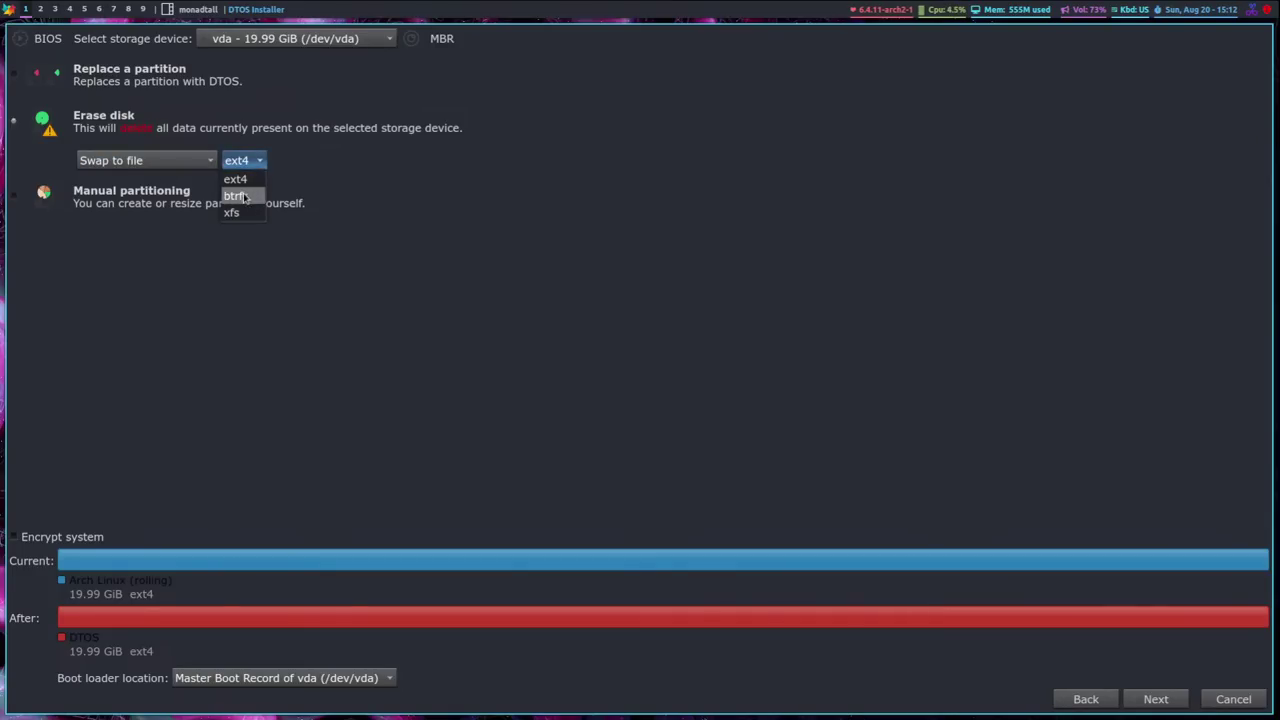
pyautogui.click(360, 229)
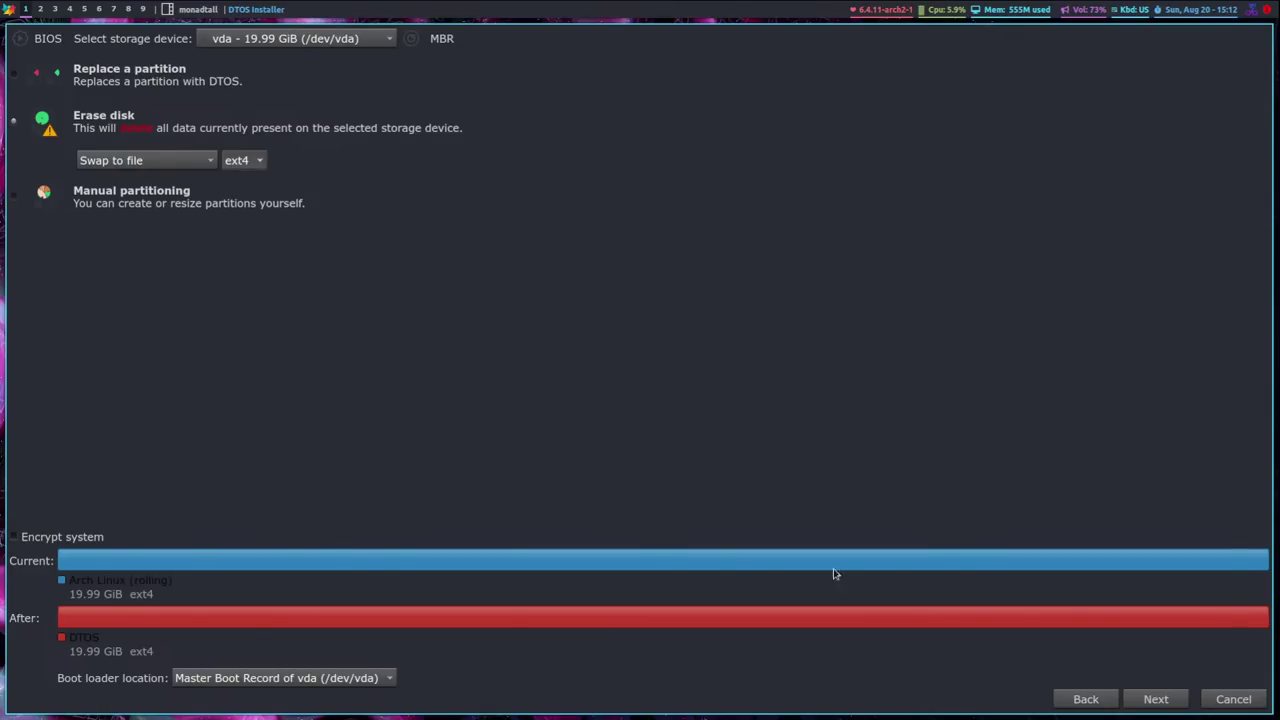
# Create the user account dt and enter its password twice
pyautogui.click(1160, 702)
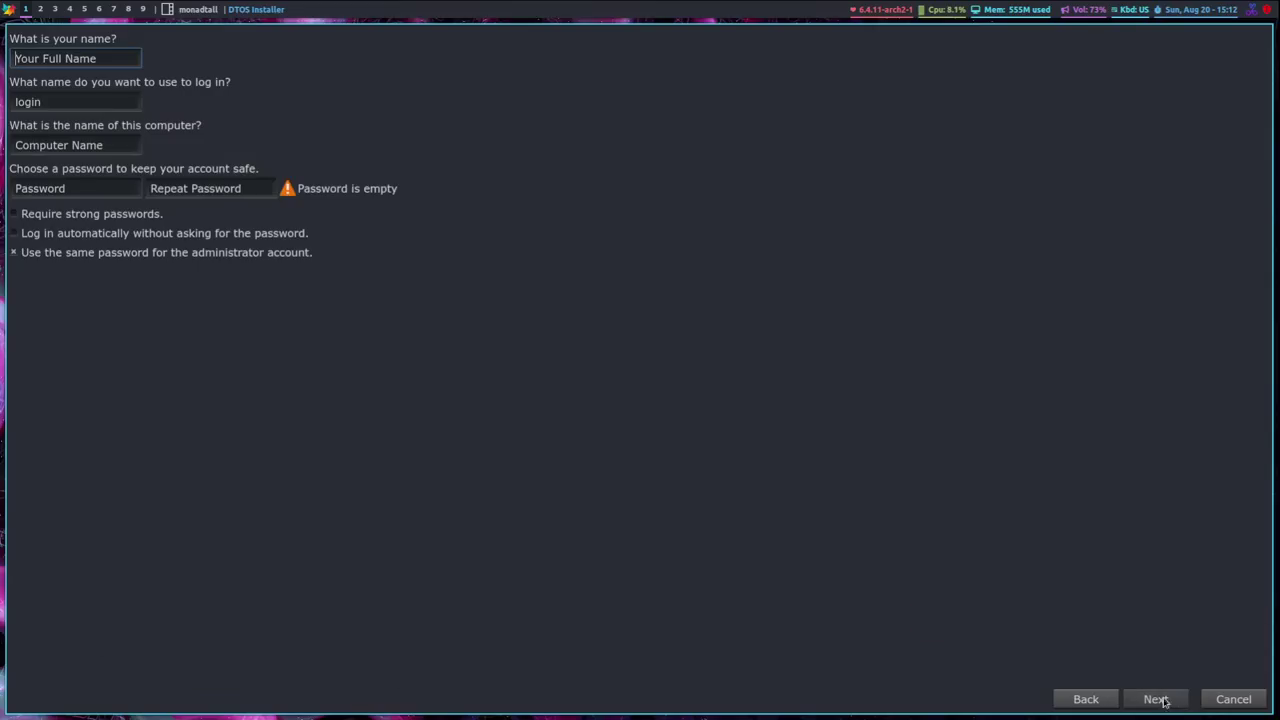
pyautogui.write('dt')
pyautogui.click(95, 188)
pyautogui.click(196, 186)
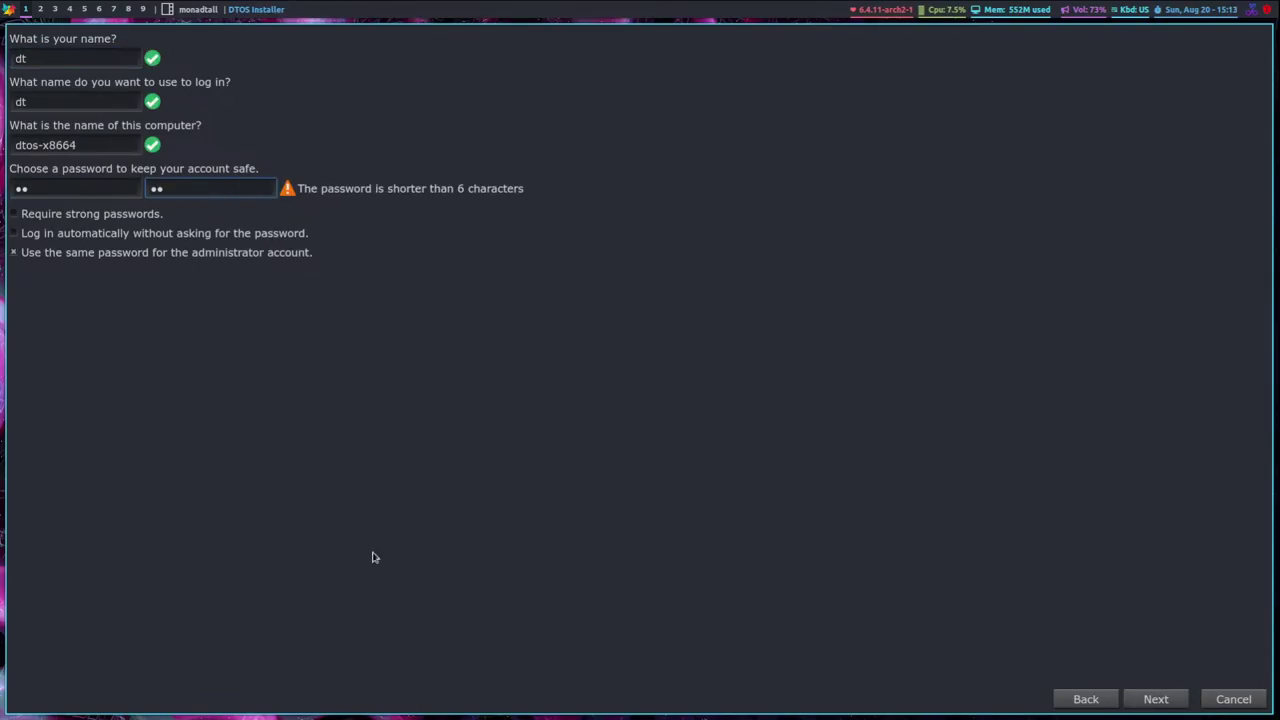
# Review the summary and confirm the disk changes to start installing DTOS
pyautogui.click(1150, 699)
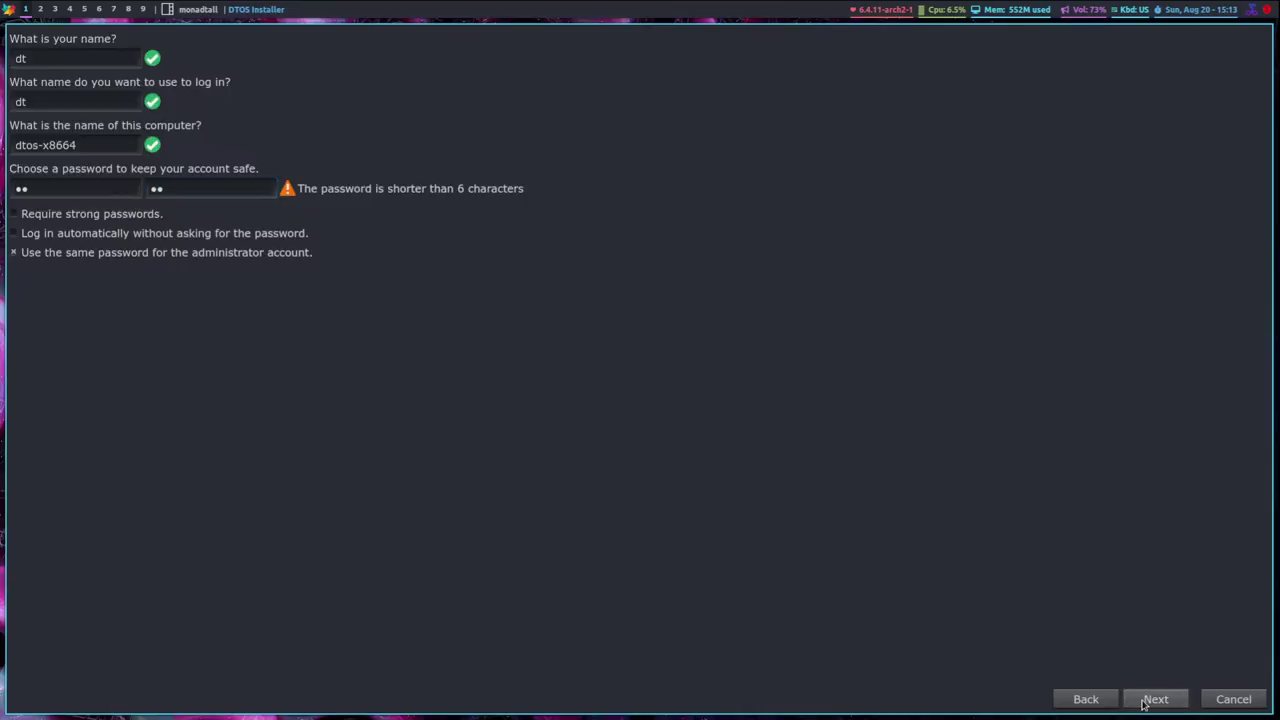
pyautogui.click(1144, 702)
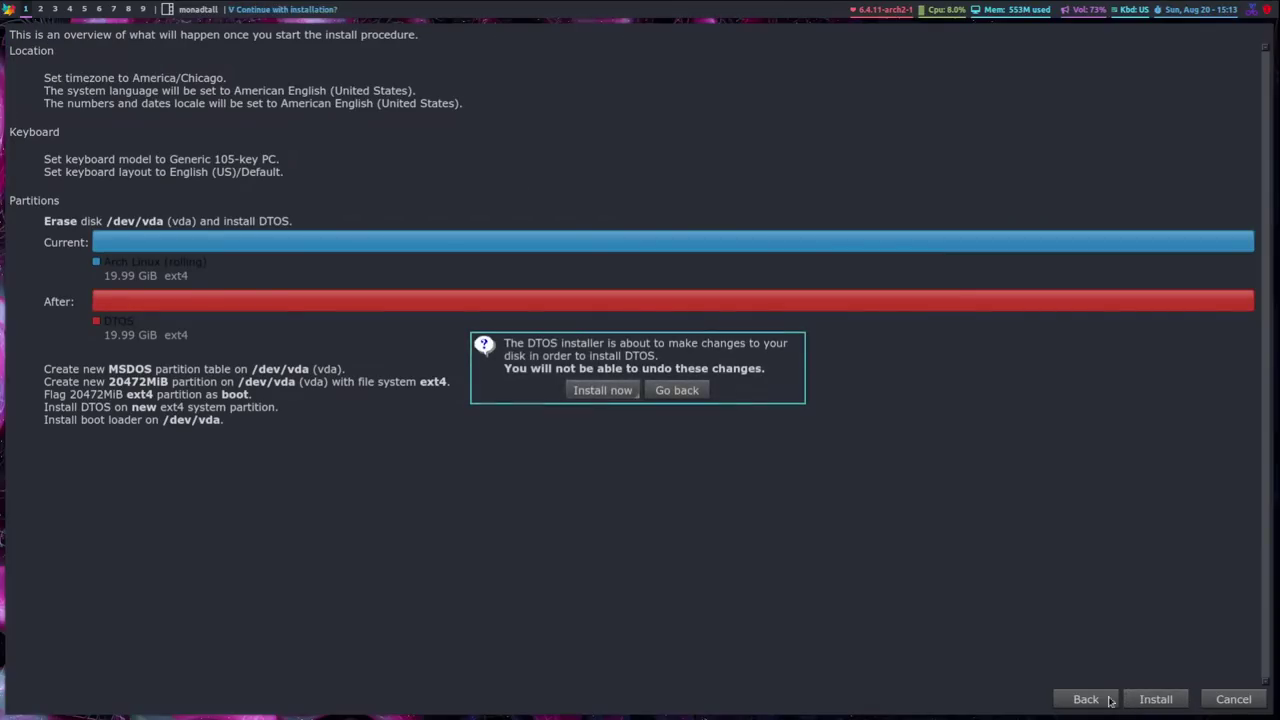
pyautogui.click(614, 390)
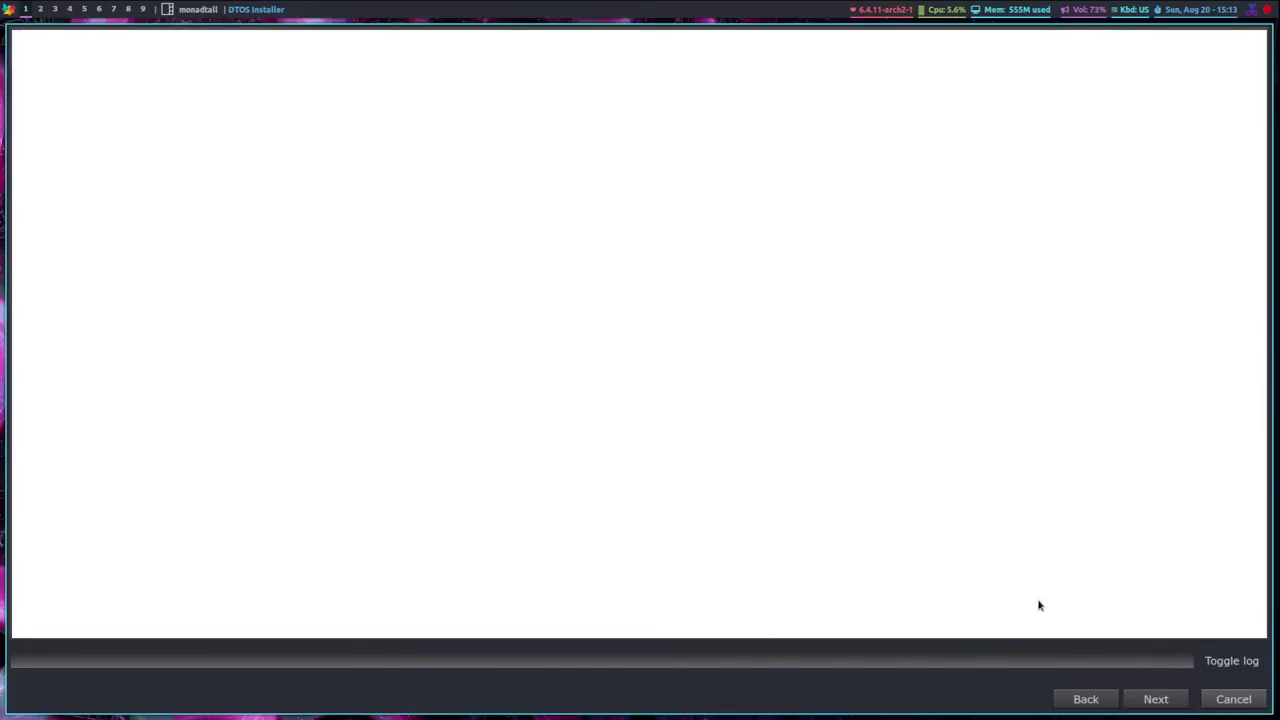
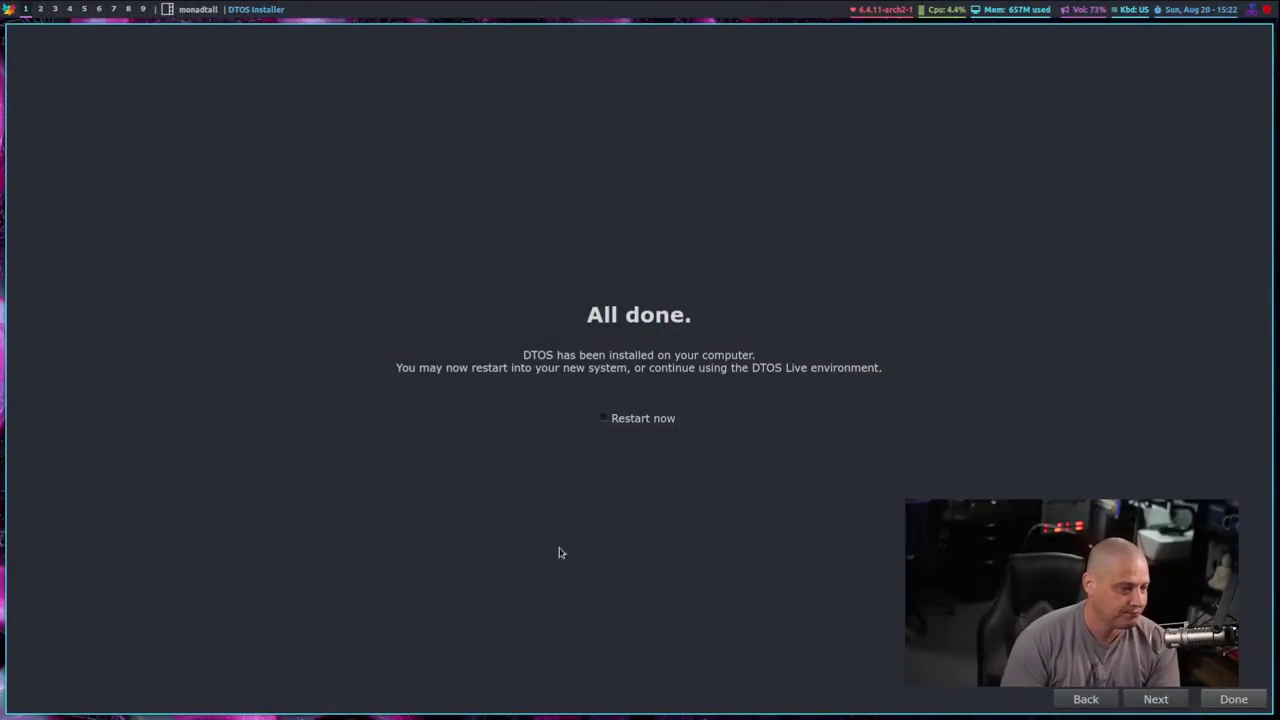
# Close the installer with Restart now ticked, leave fullscreen, and force off the DTOS VM
pyautogui.click(603, 418)
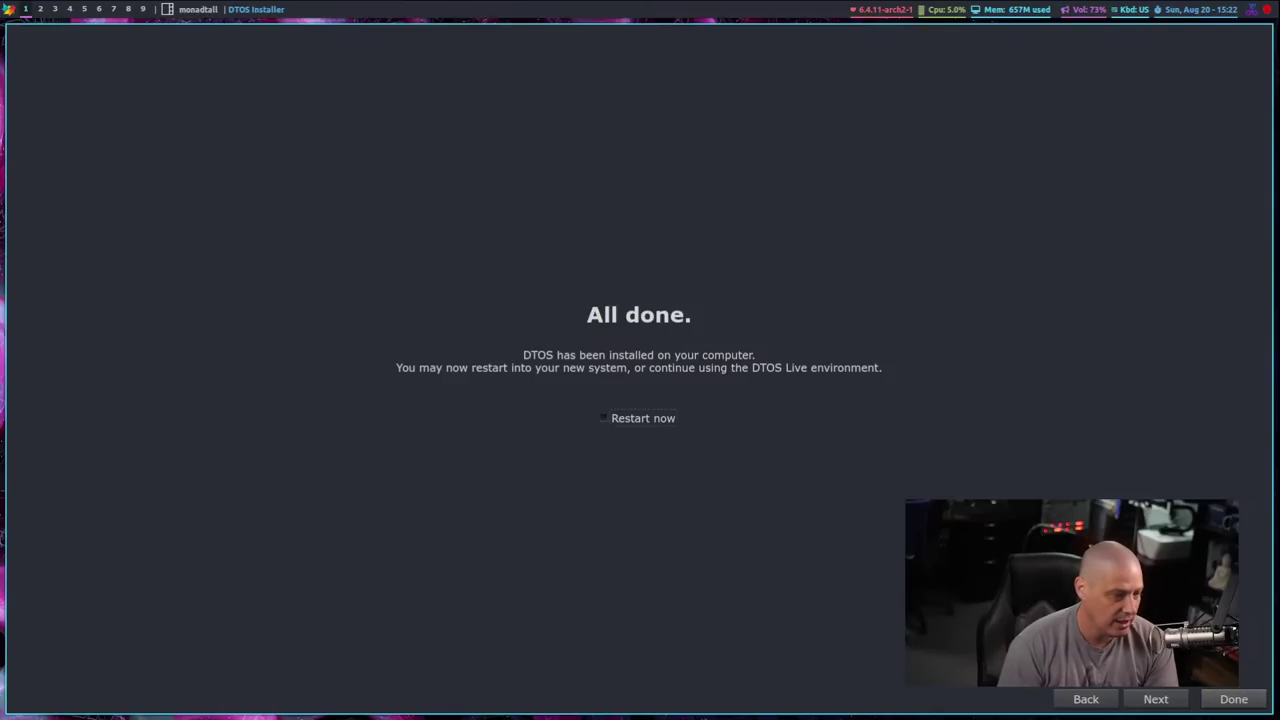
pyautogui.click(1233, 699)
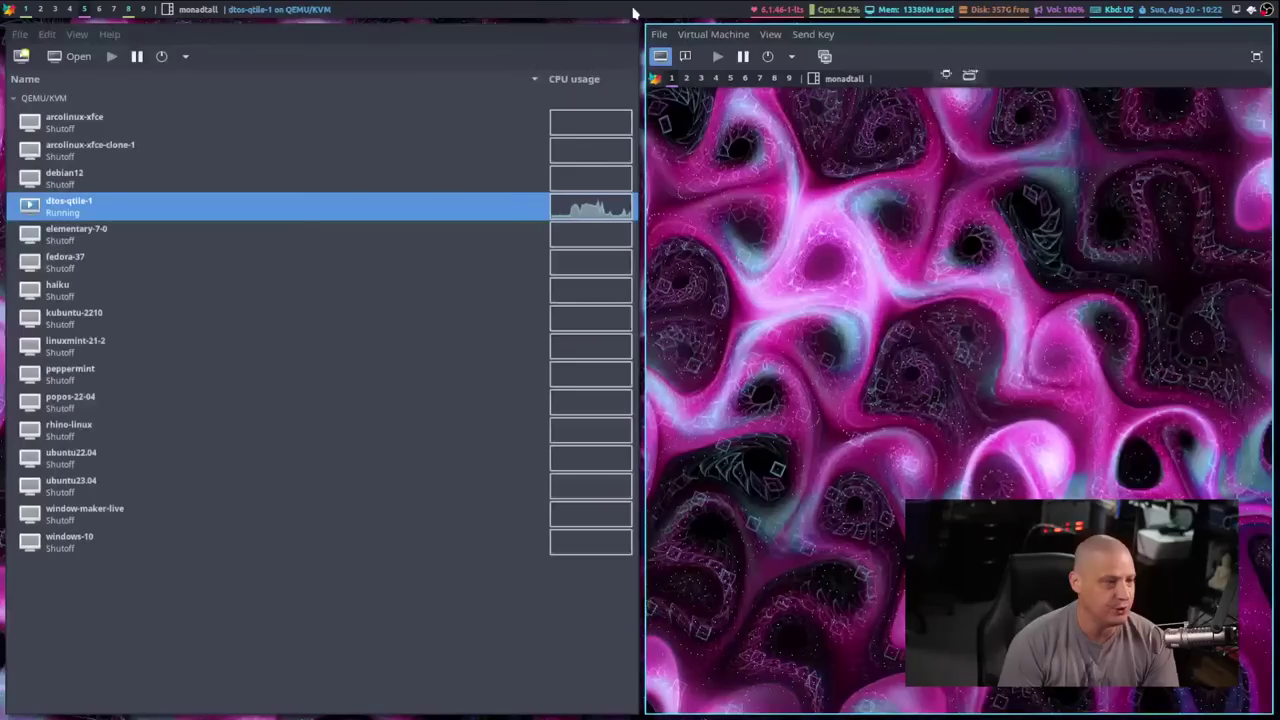
pyautogui.click(636, 13)
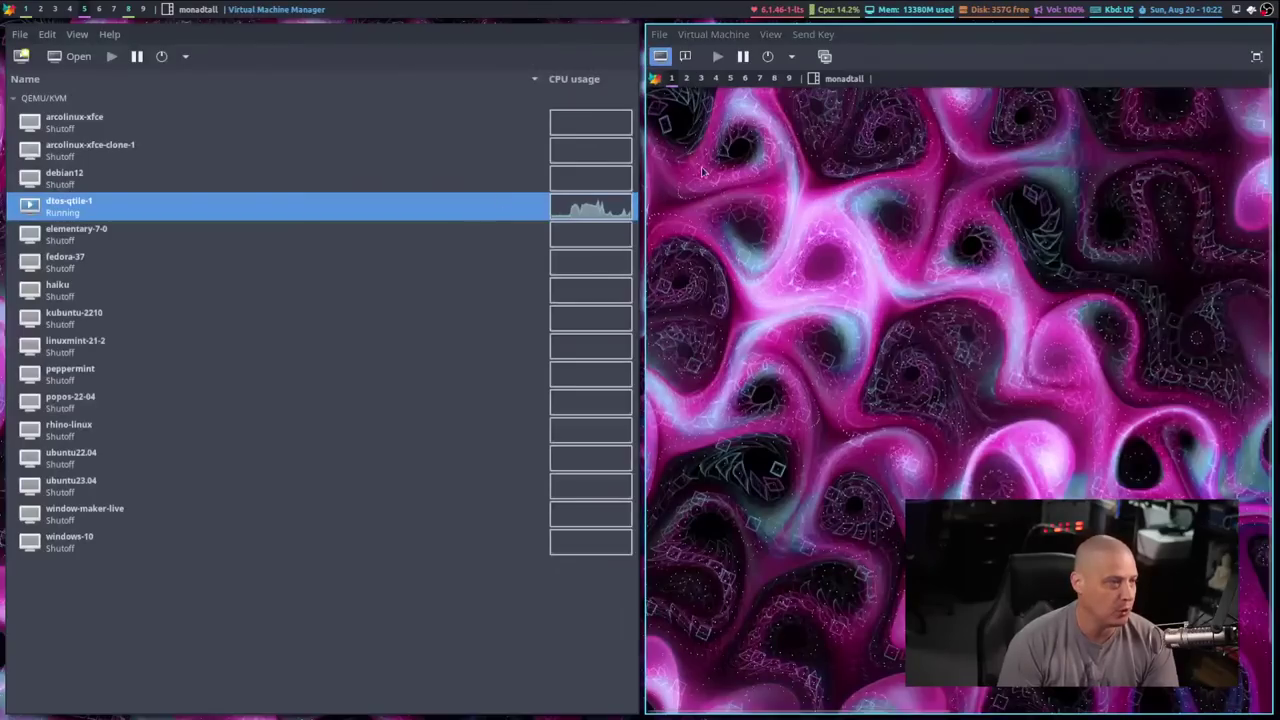
pyautogui.click(731, 35)
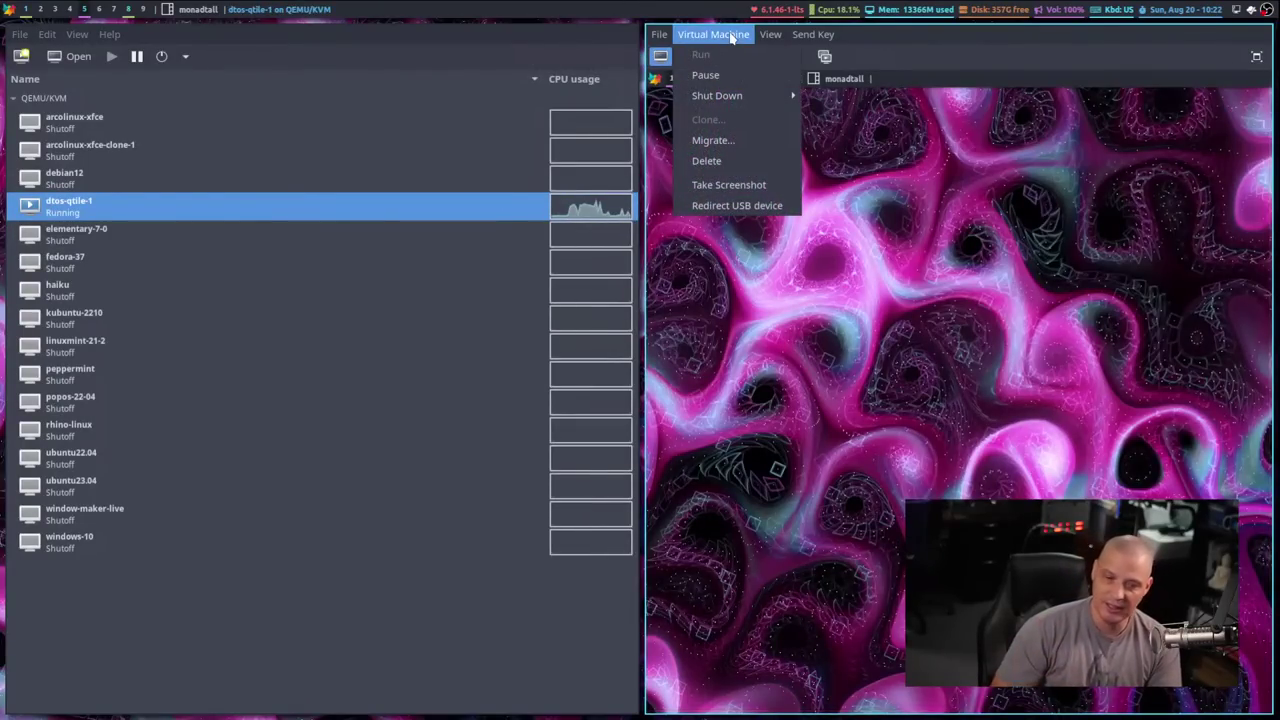
pyautogui.moveTo(788, 96)
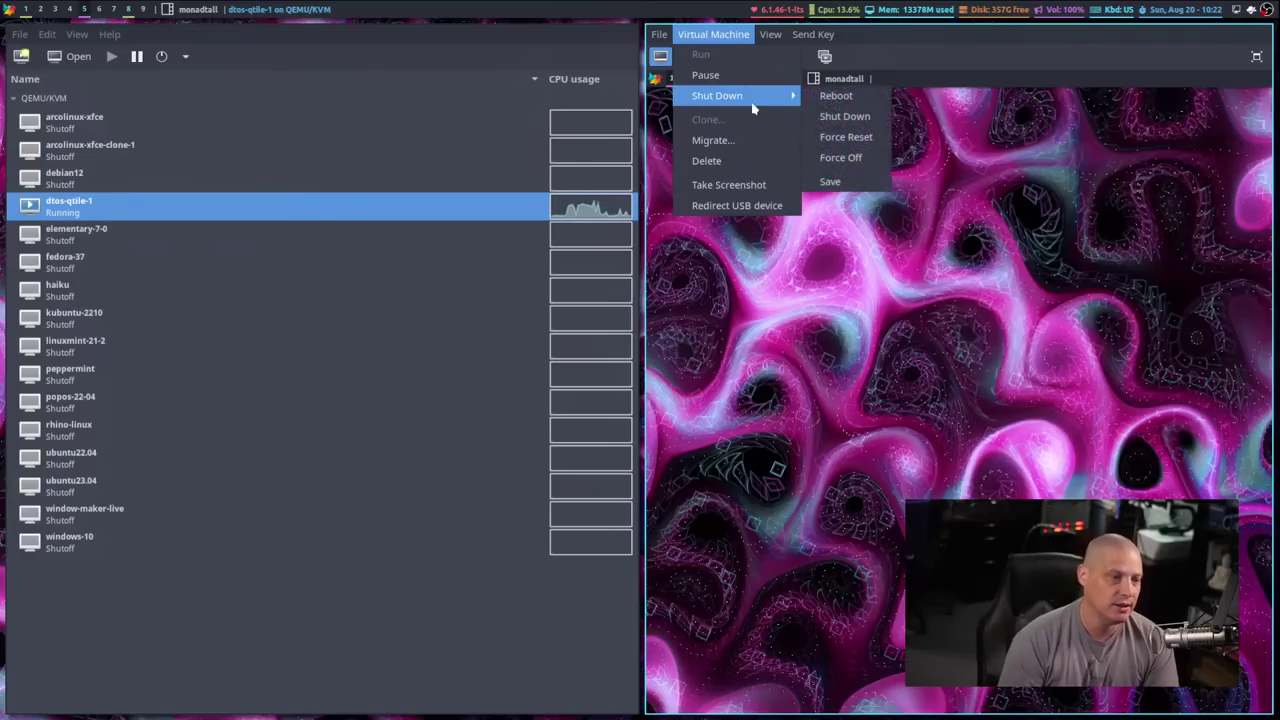
pyautogui.click(858, 157)
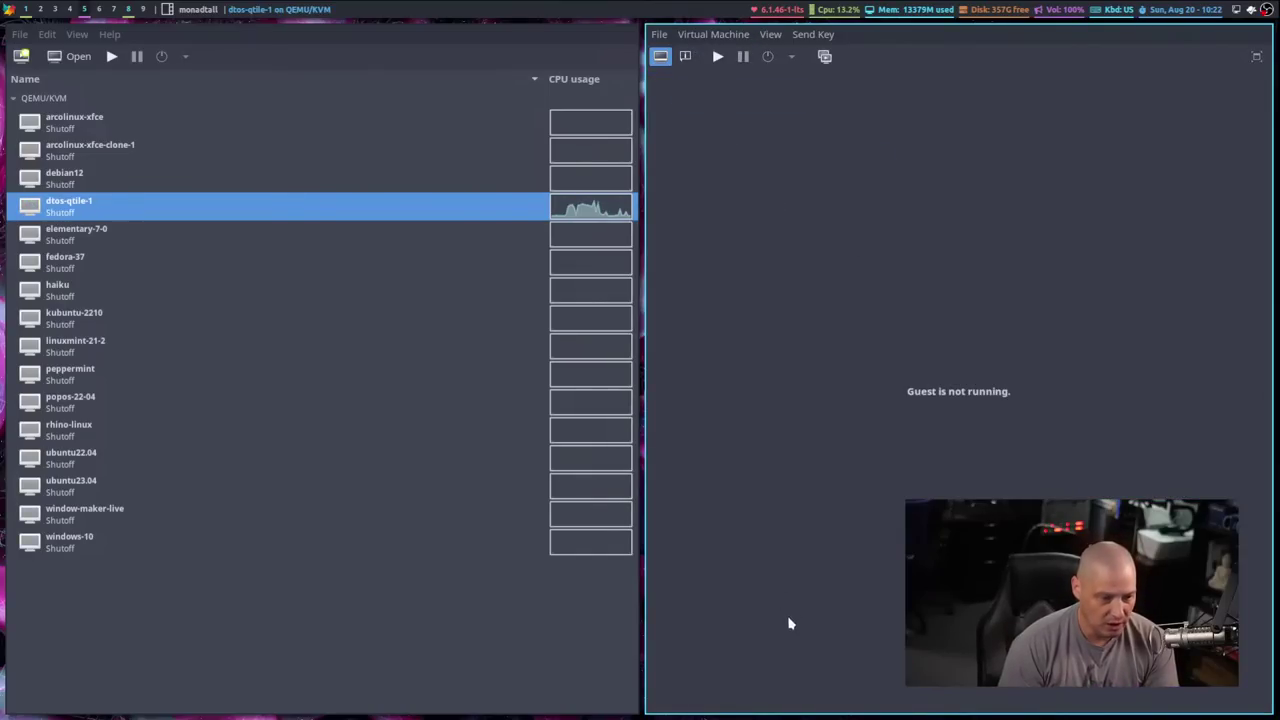
# Uncheck SATA CDROM 1 in Boot Options, apply, and start the VM from VirtIO Disk 1
pyautogui.click(685, 56)
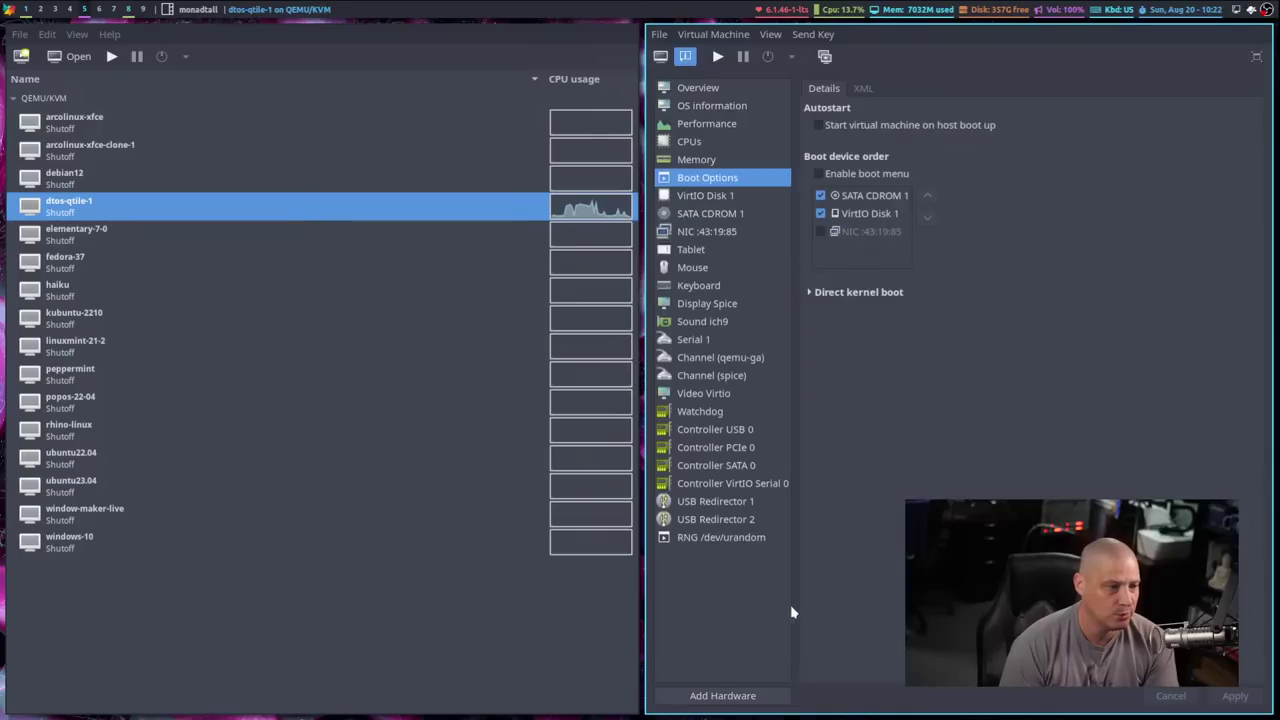
pyautogui.click(820, 195)
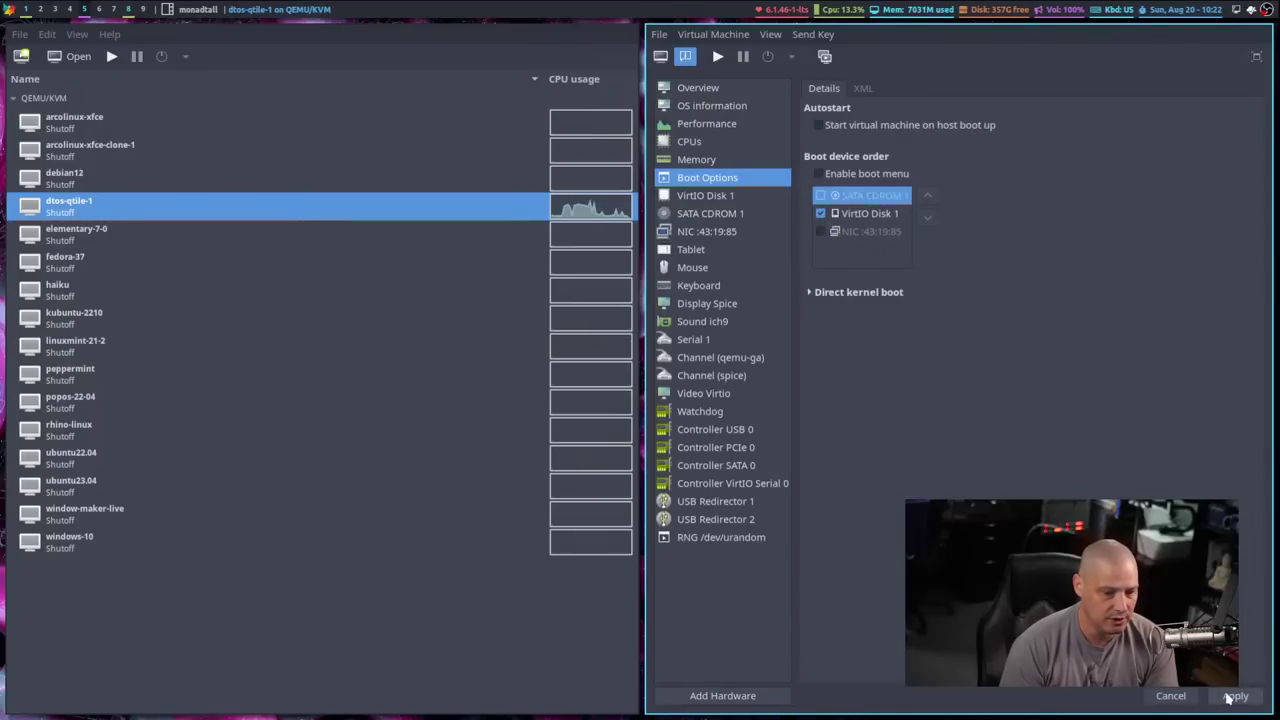
pyautogui.click(1234, 696)
pyautogui.click(660, 56)
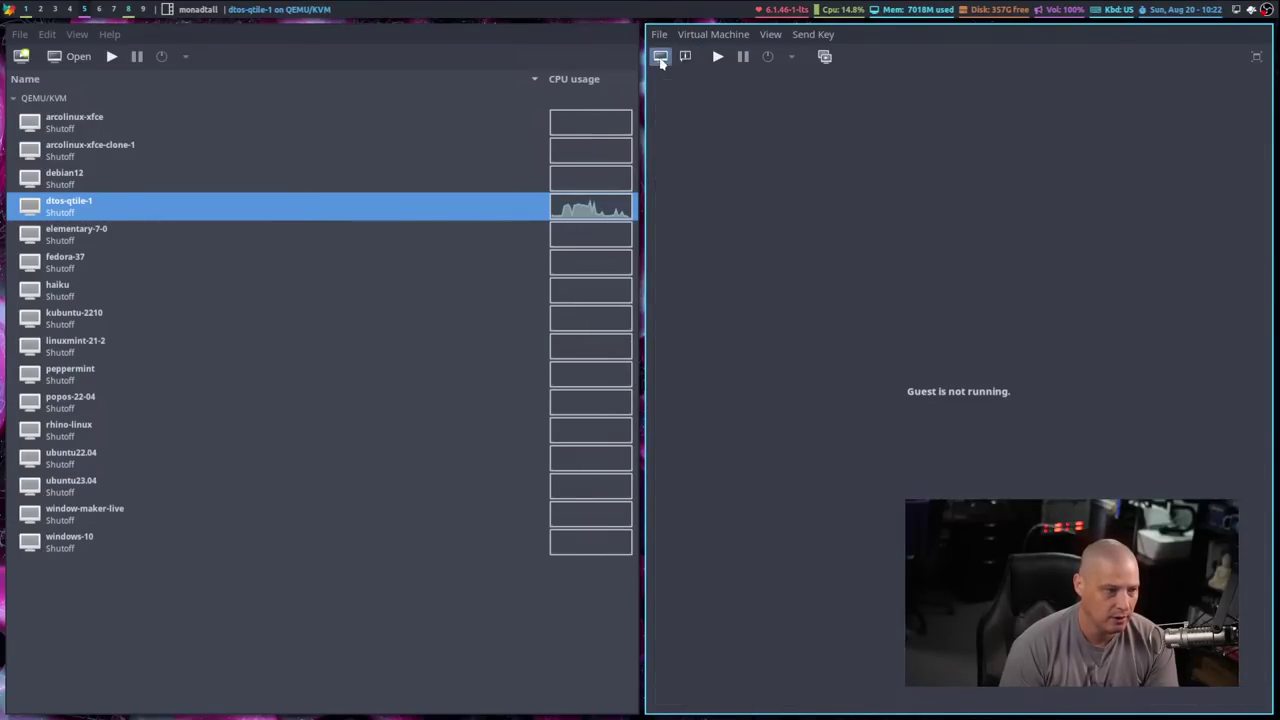
pyautogui.click(717, 56)
pyautogui.click(770, 34)
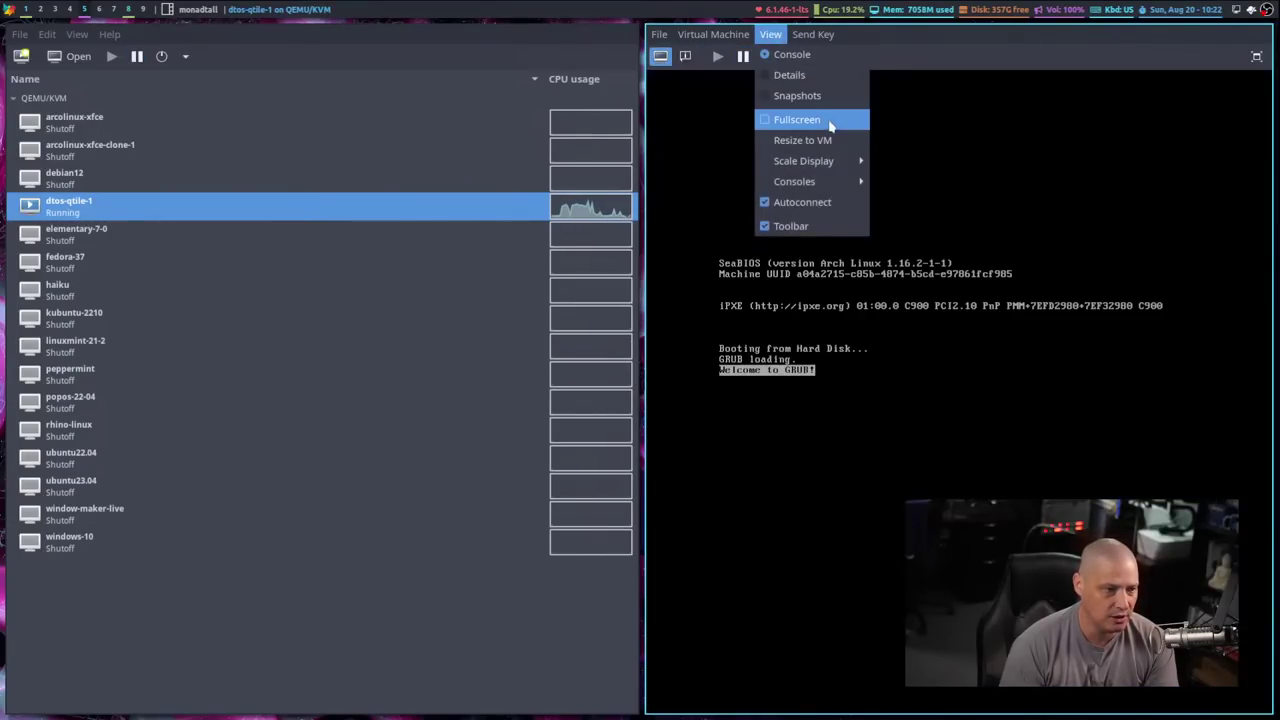
# Make the VM fullscreen and sign in at SDDM with the user's password to load Qtile
pyautogui.click(797, 119)
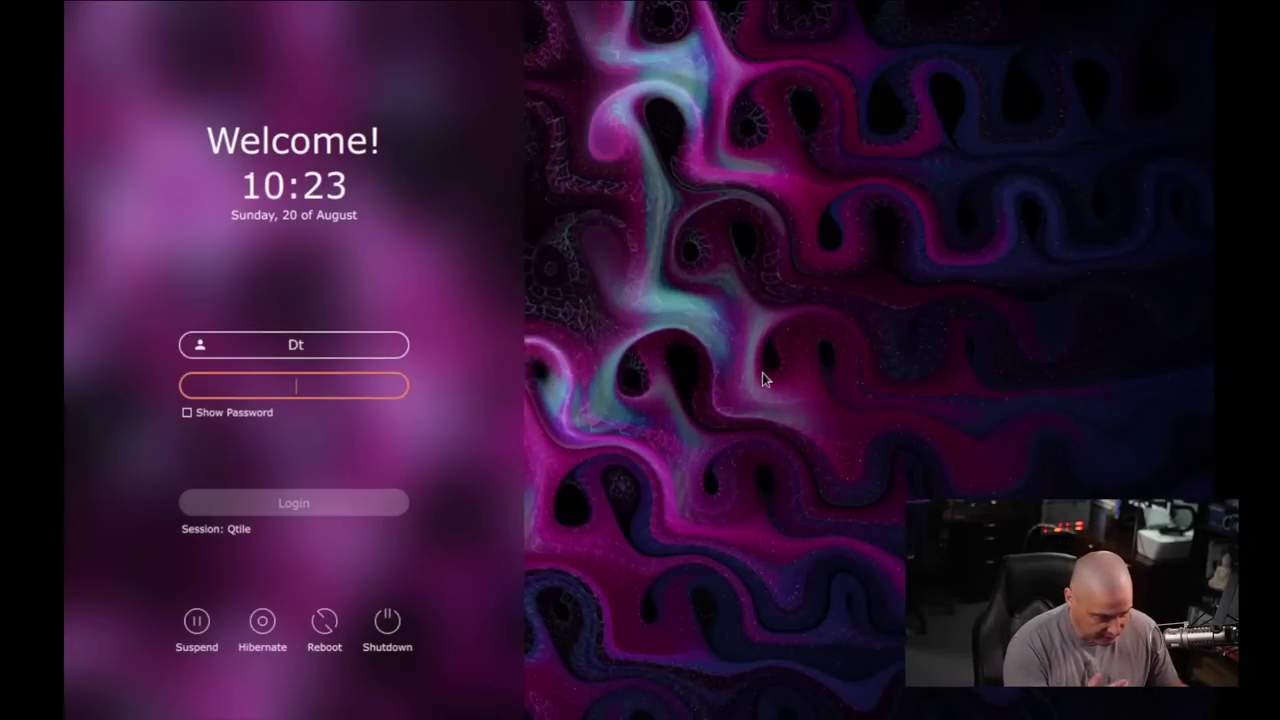
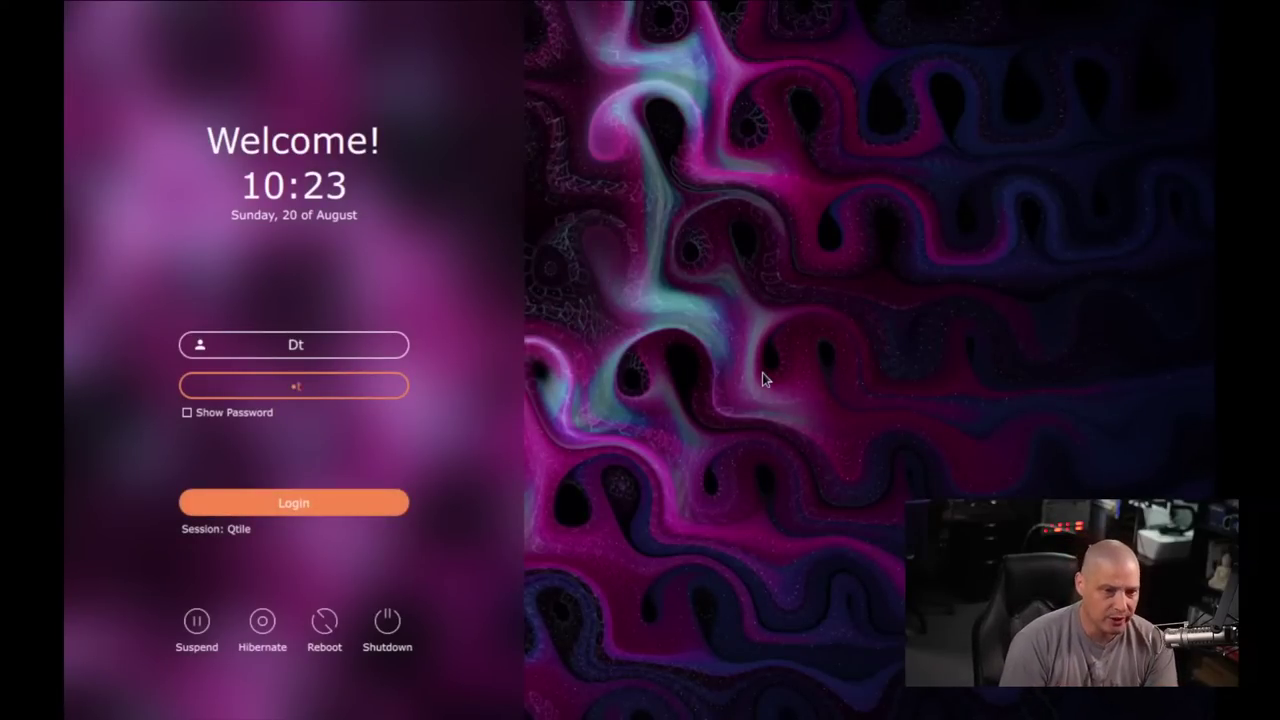
pyautogui.press('Return')
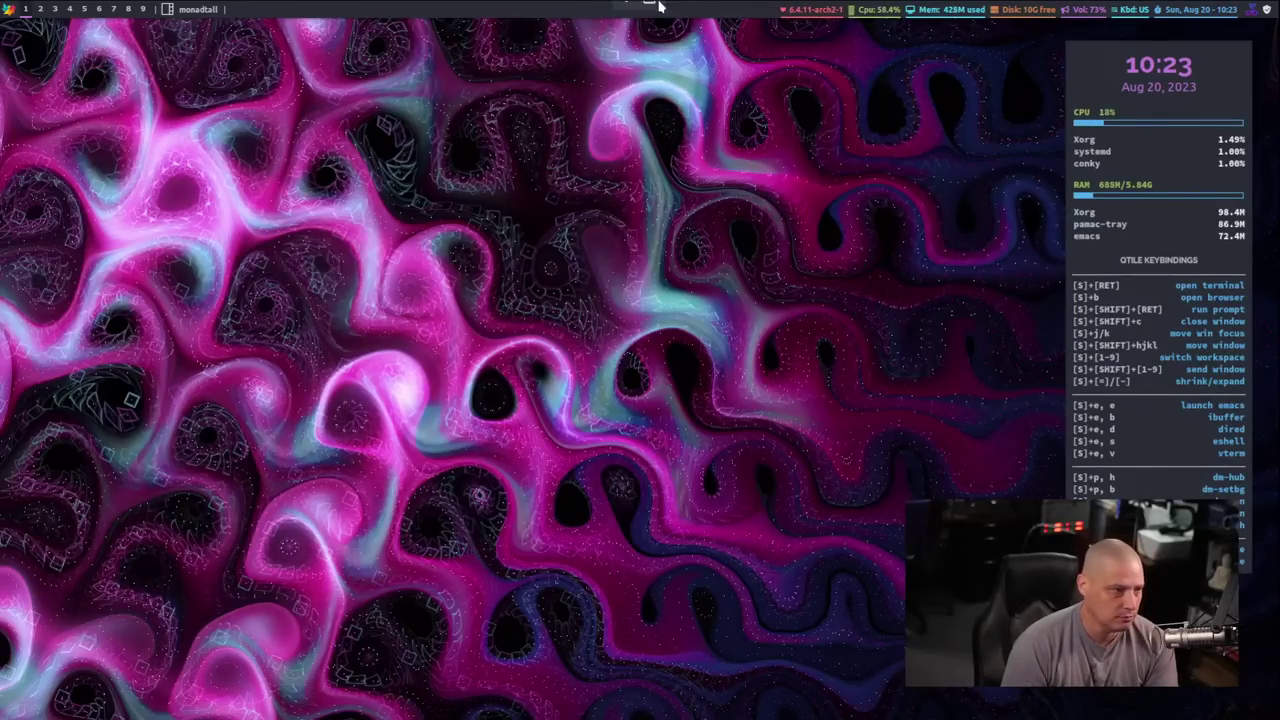
pyautogui.moveTo(650, 14)
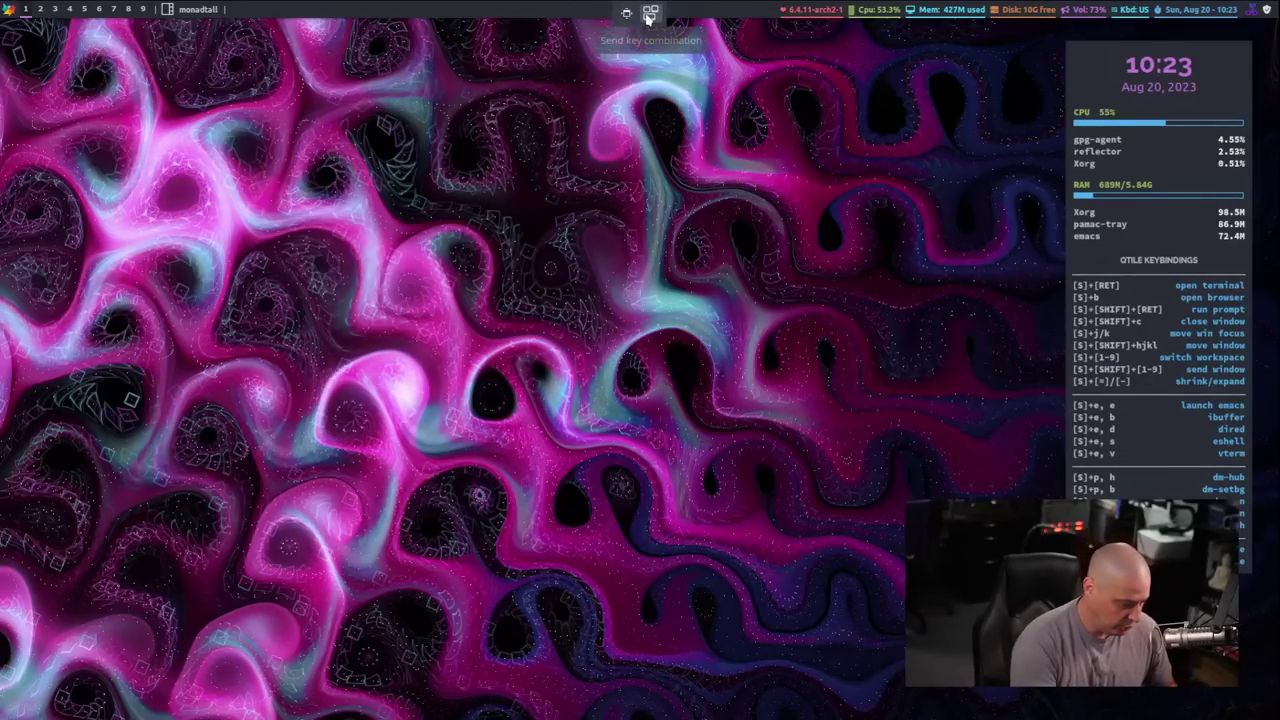
pyautogui.press('super+8')
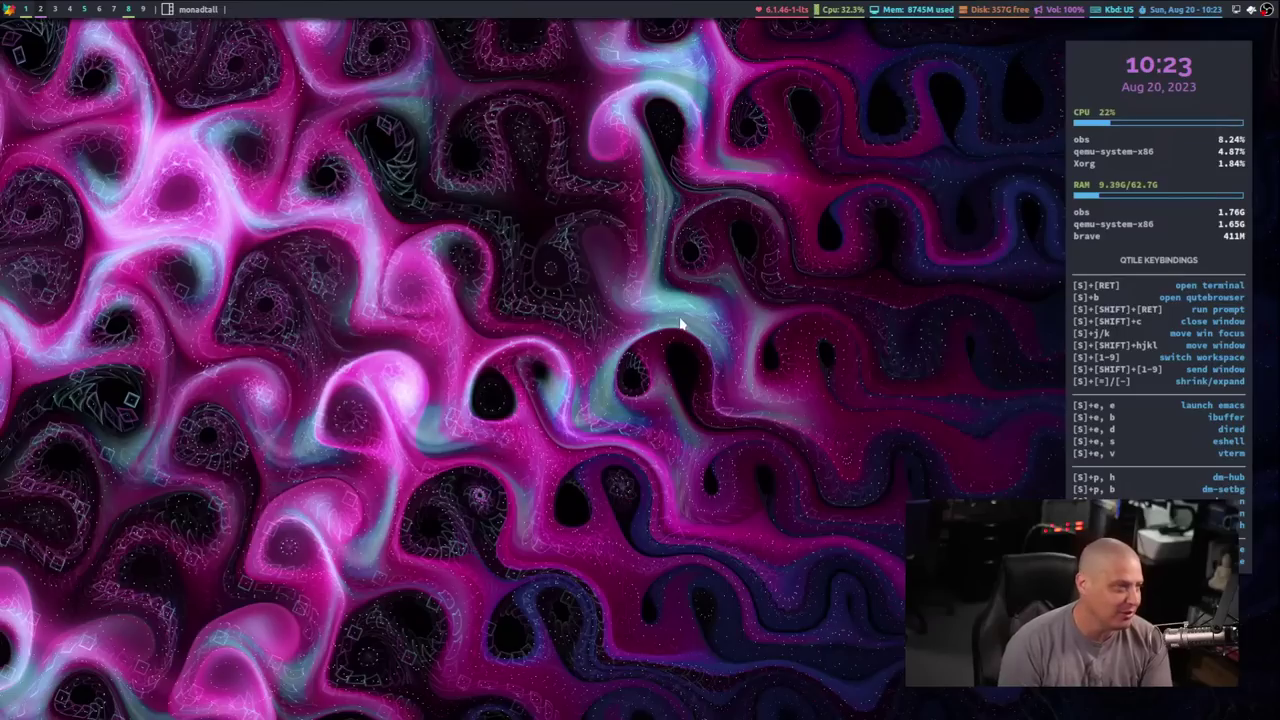
pyautogui.press('super+9')
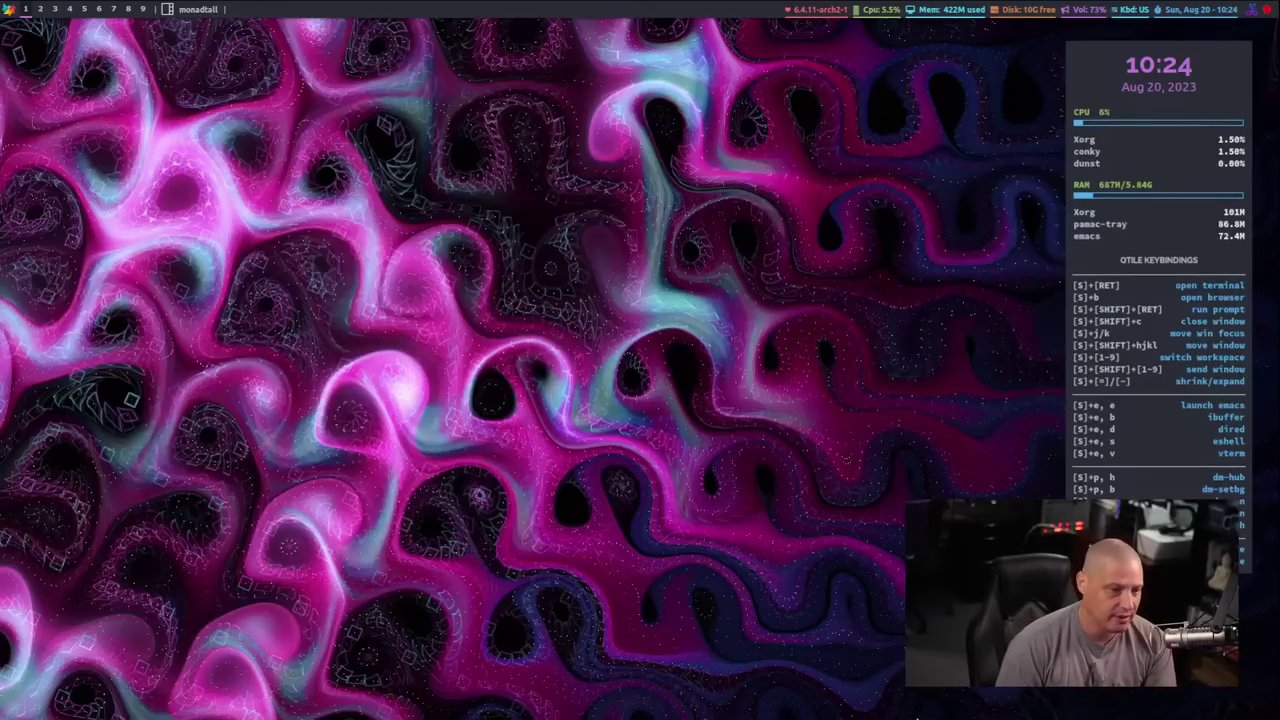
pyautogui.press('super+Return')
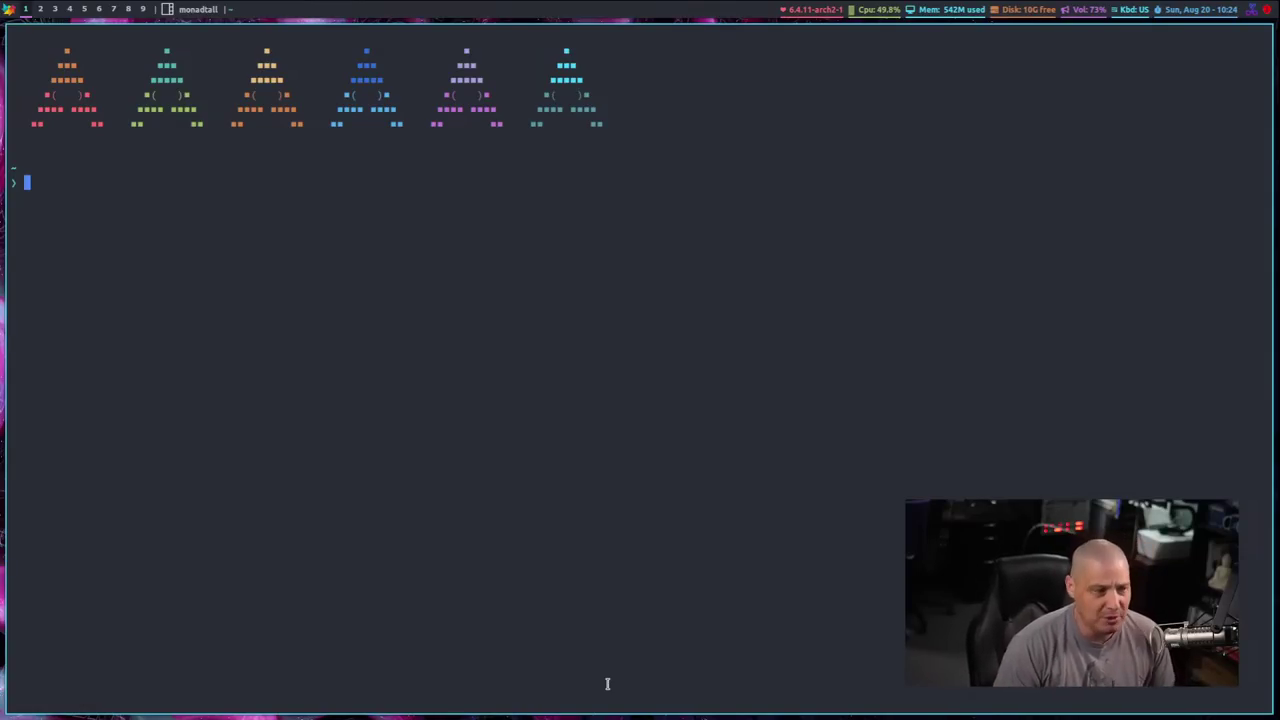
pyautogui.press('super+shift+c')
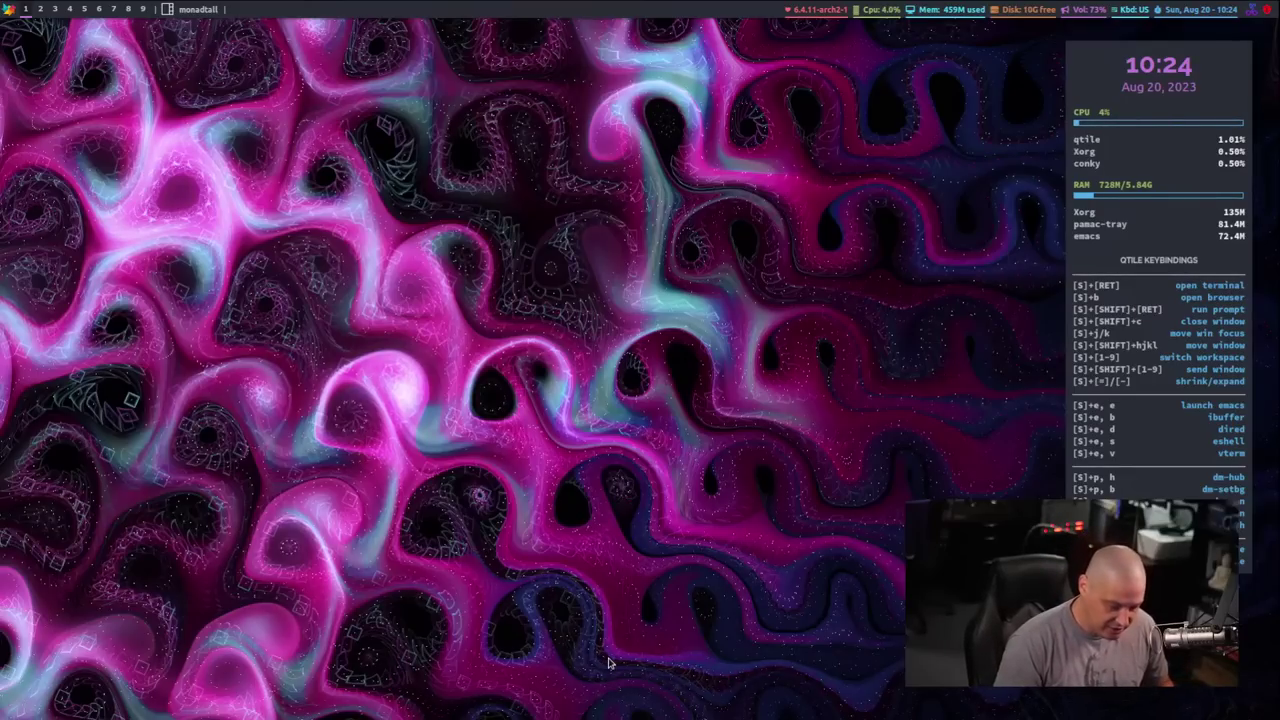
pyautogui.press('super+Return')
pyautogui.press('super+shift+c')
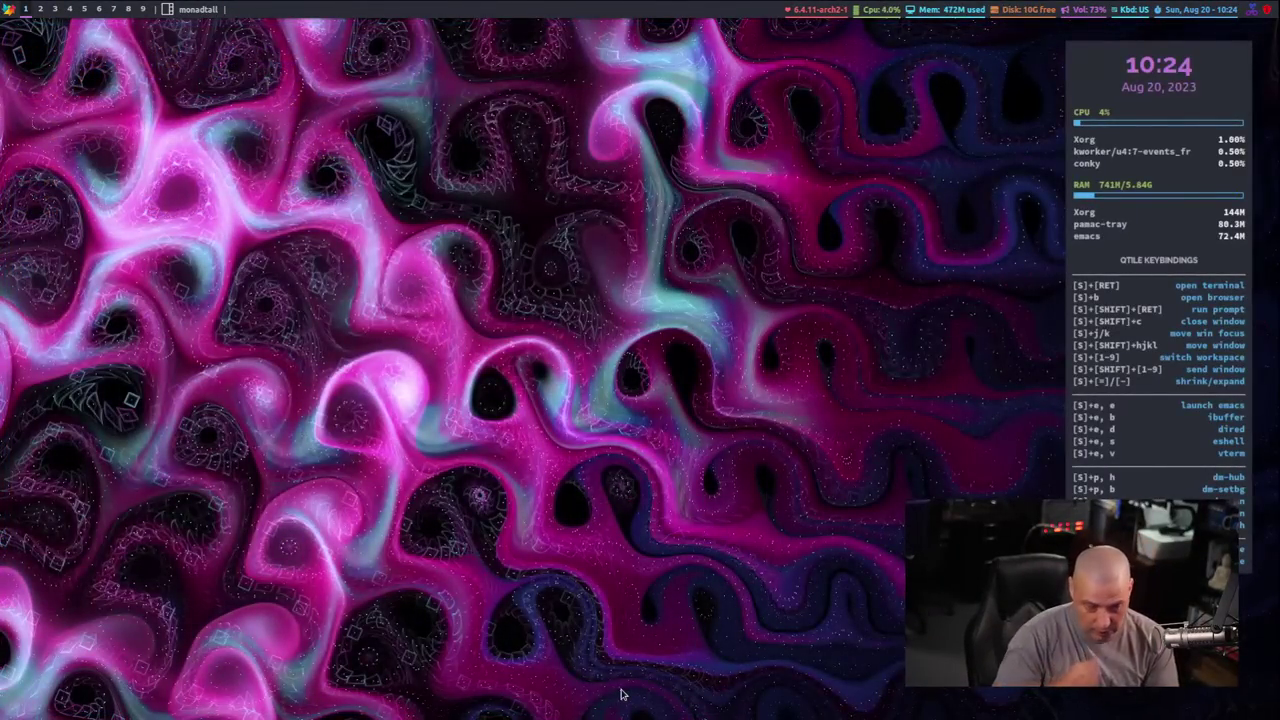
pyautogui.press('super+shift+Return')
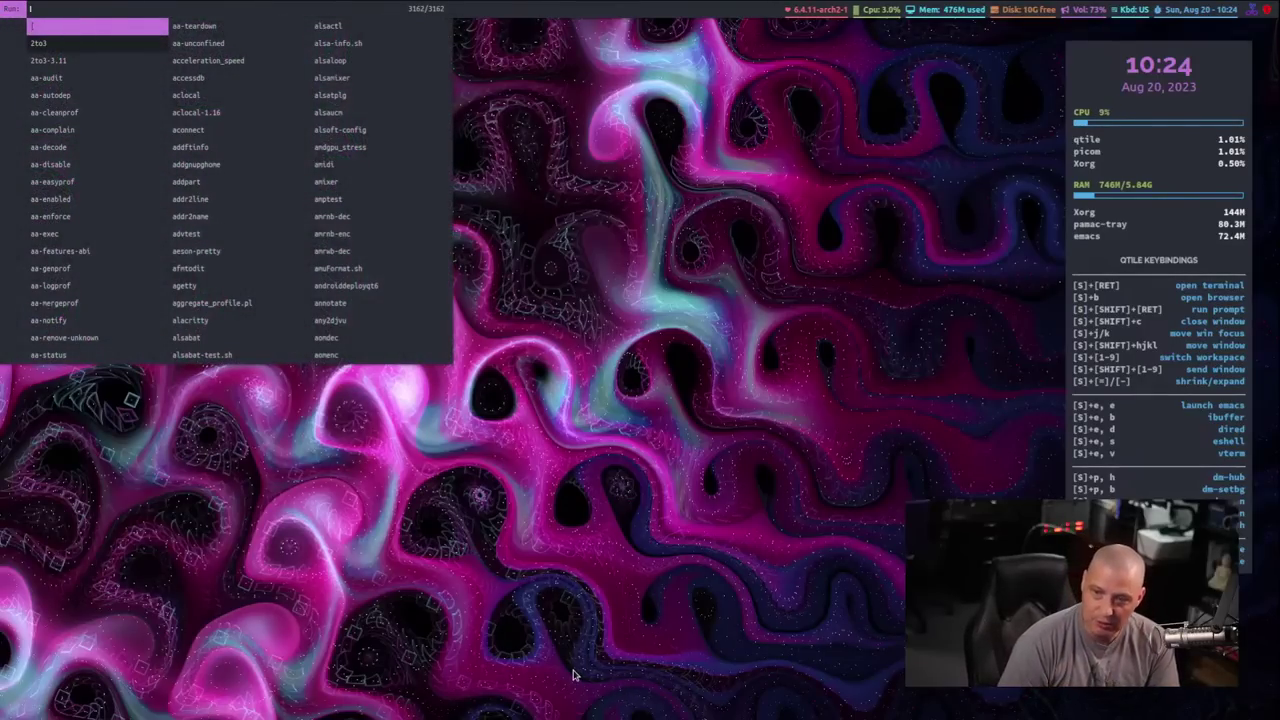
pyautogui.press('Escape')
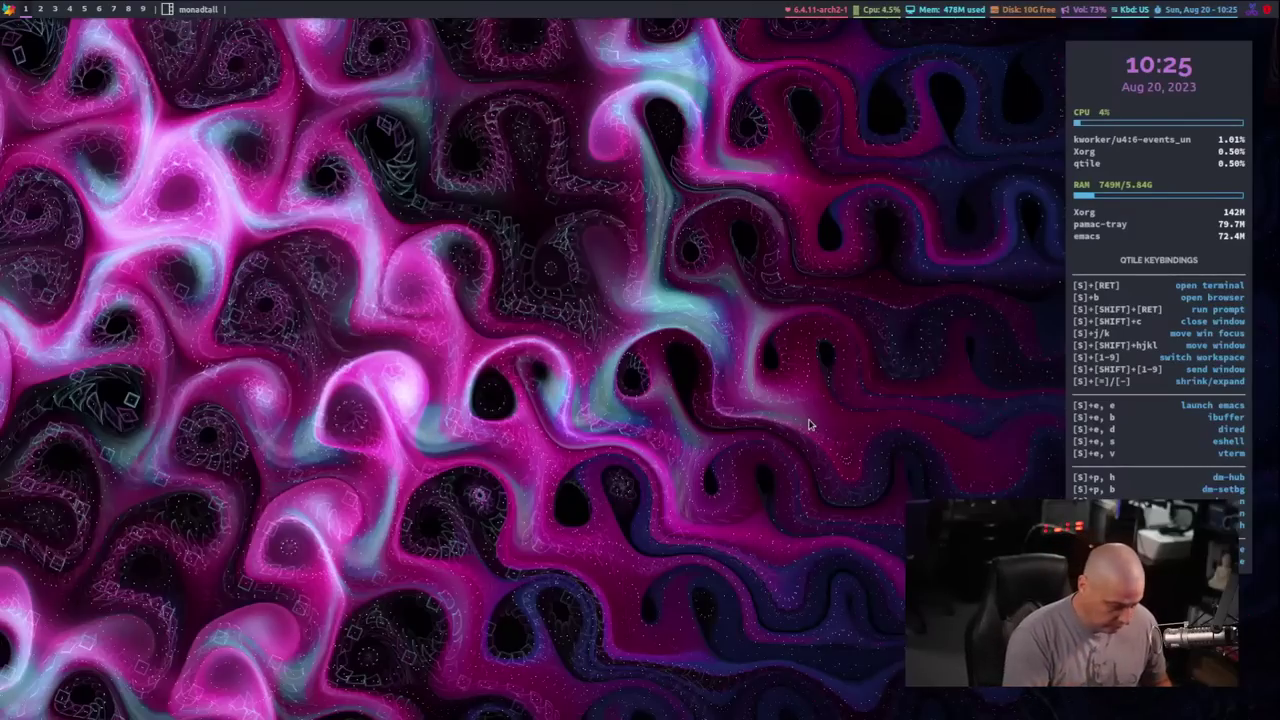
# Launch Brave with Super+B, make it the default browser with Dark mode, finish onboarding, then close it
pyautogui.press('super+b')
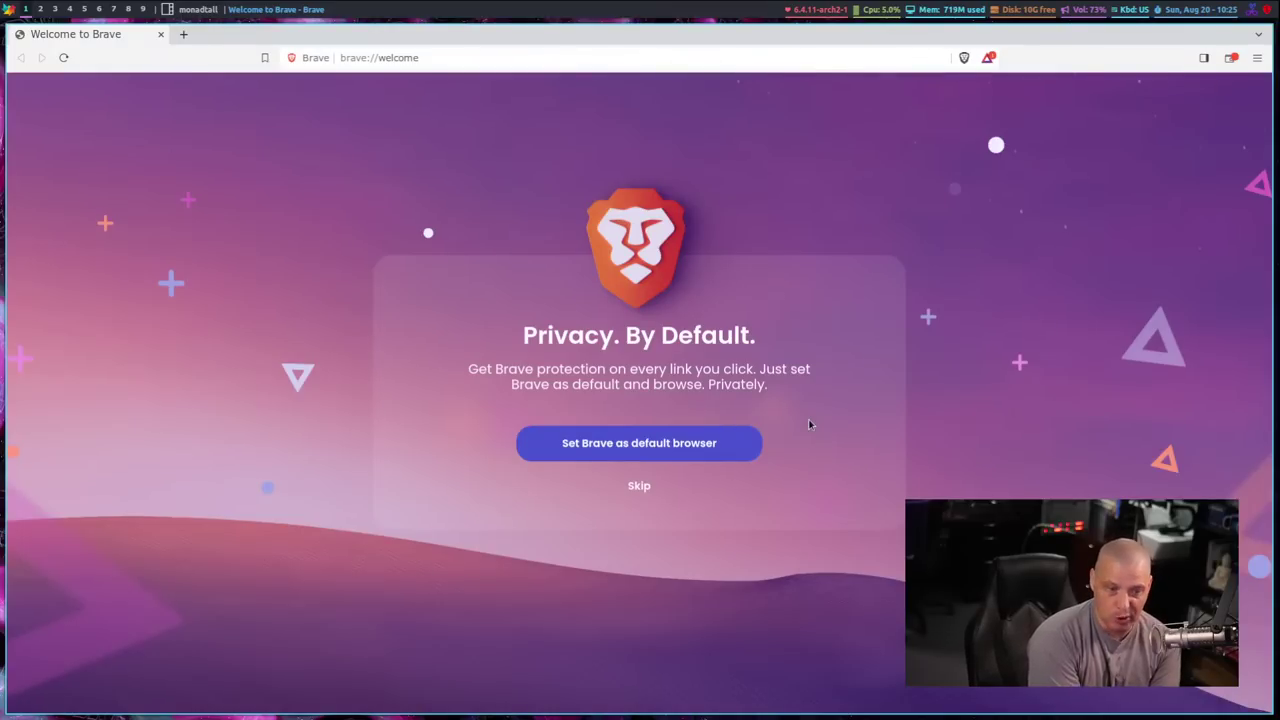
pyautogui.click(694, 450)
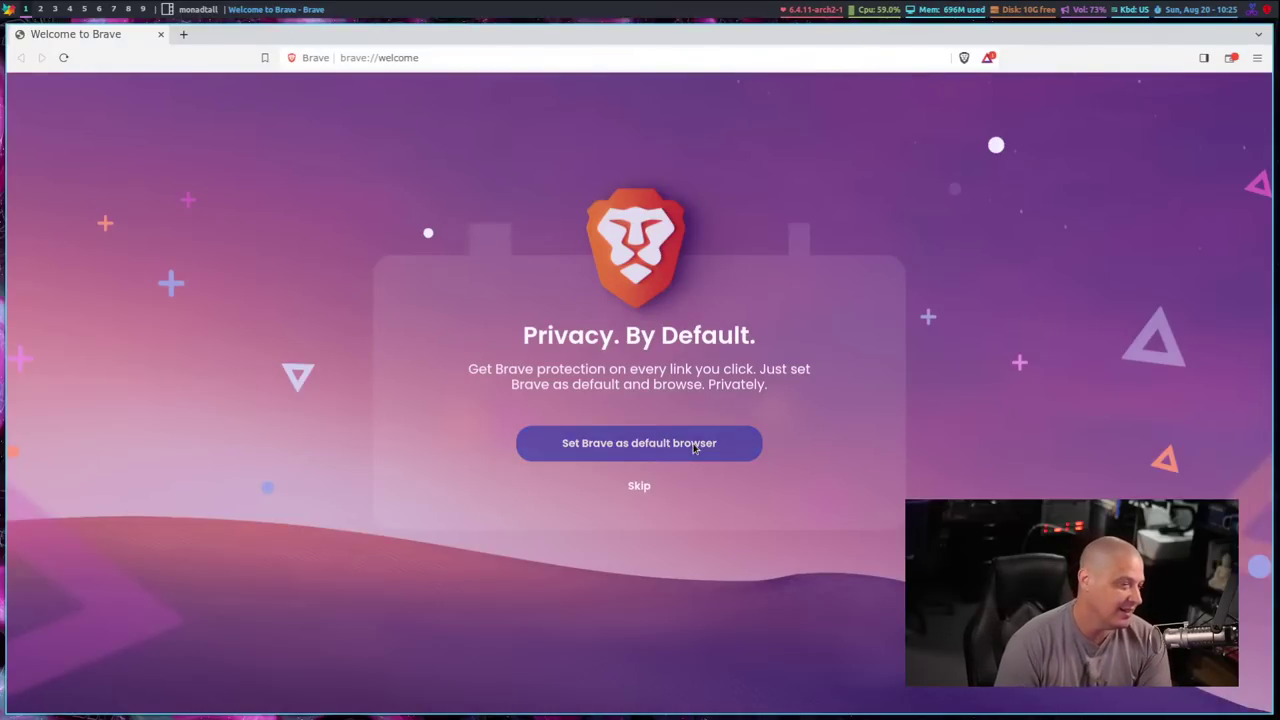
pyautogui.click(740, 356)
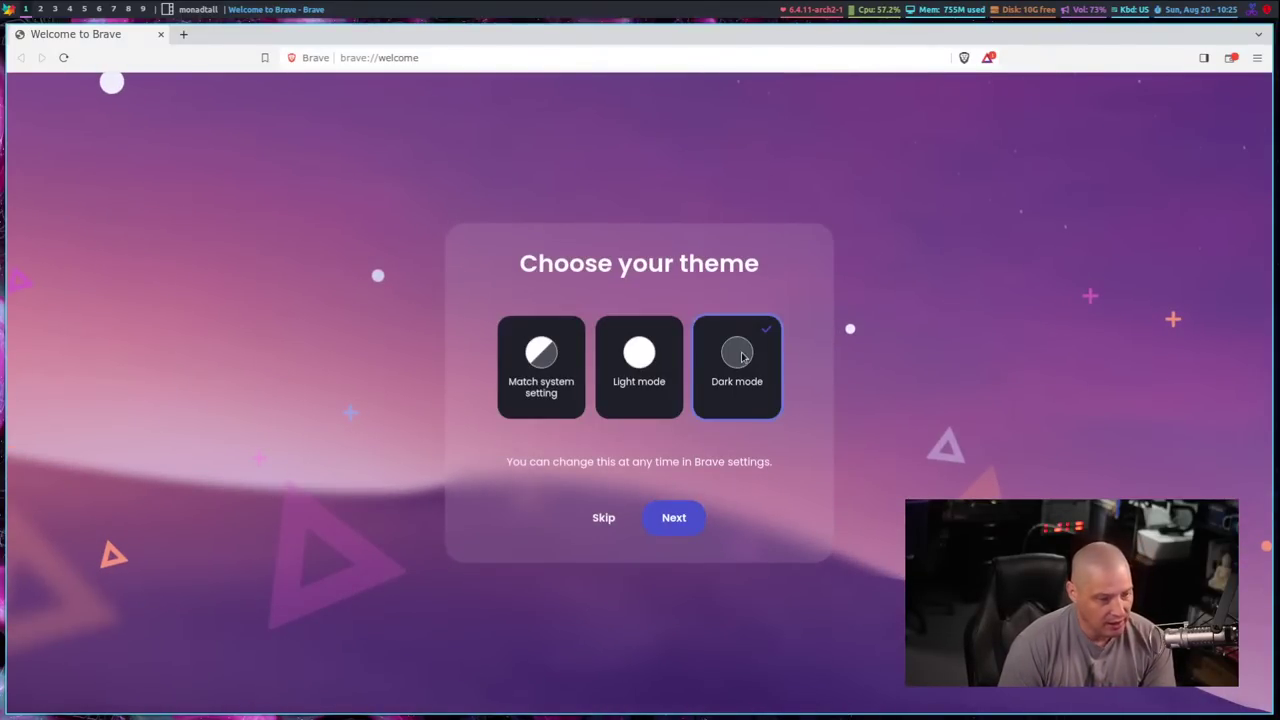
pyautogui.click(688, 519)
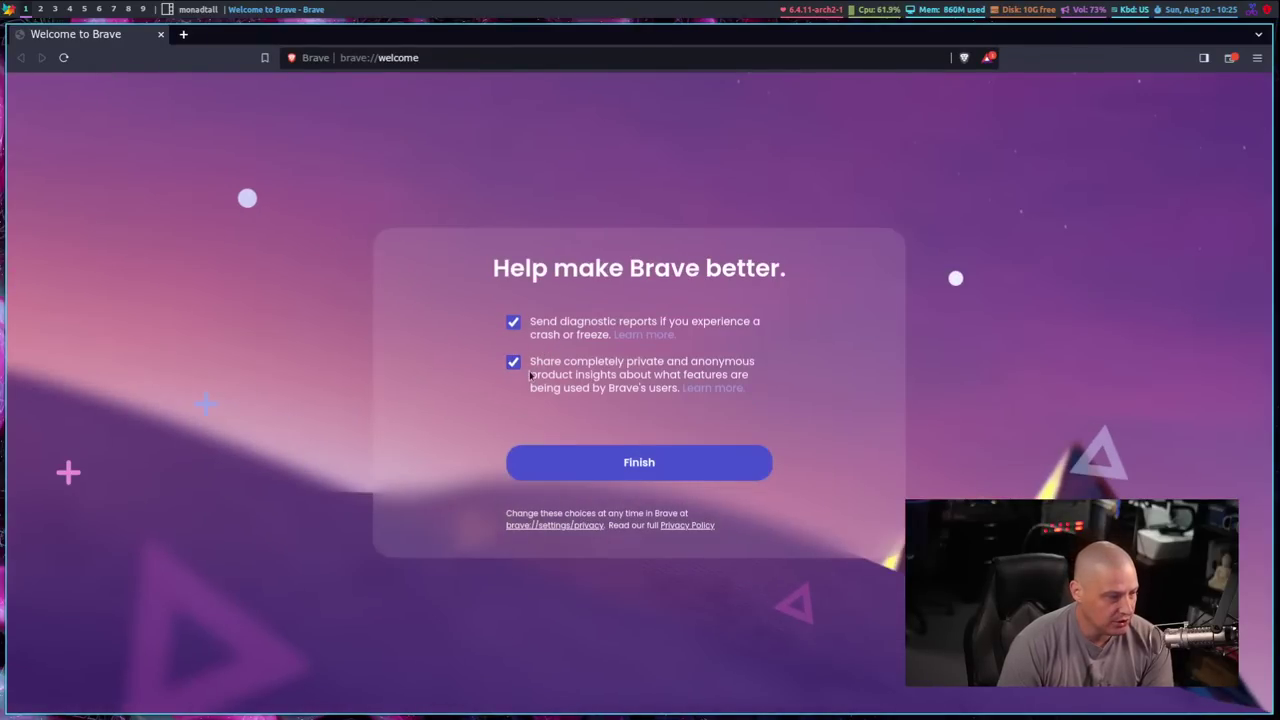
pyautogui.click(560, 455)
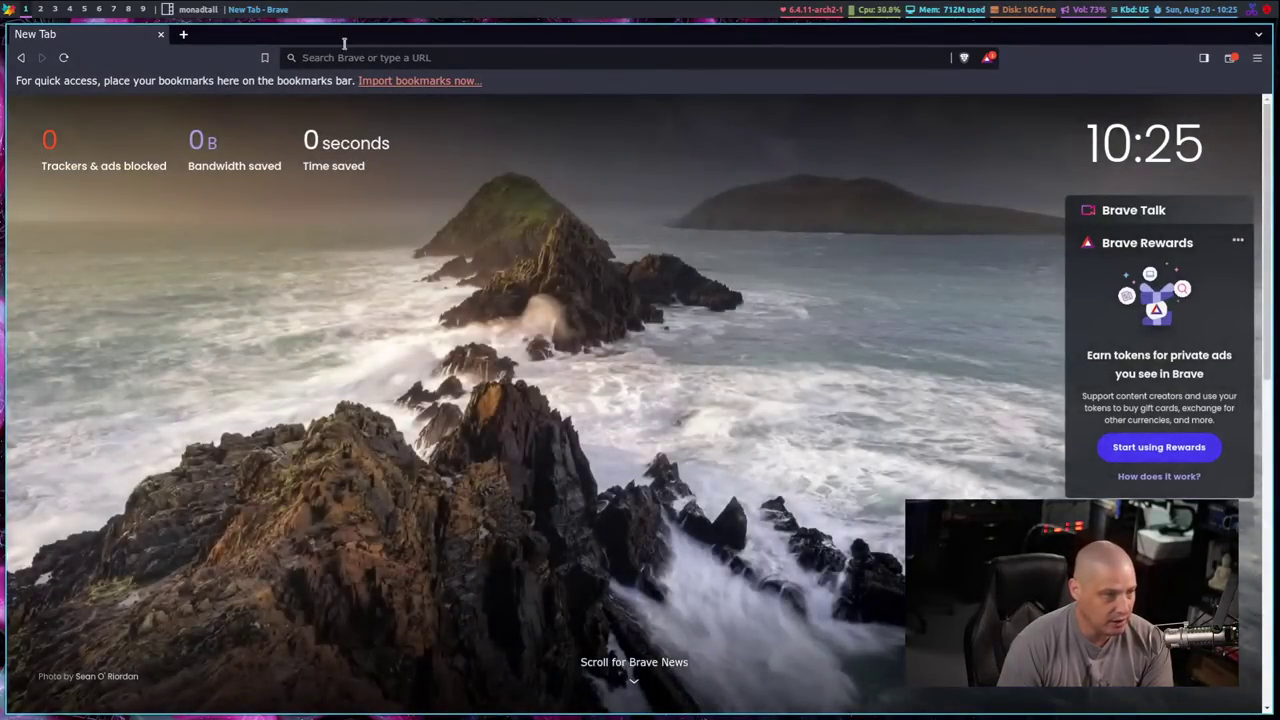
pyautogui.click(160, 37)
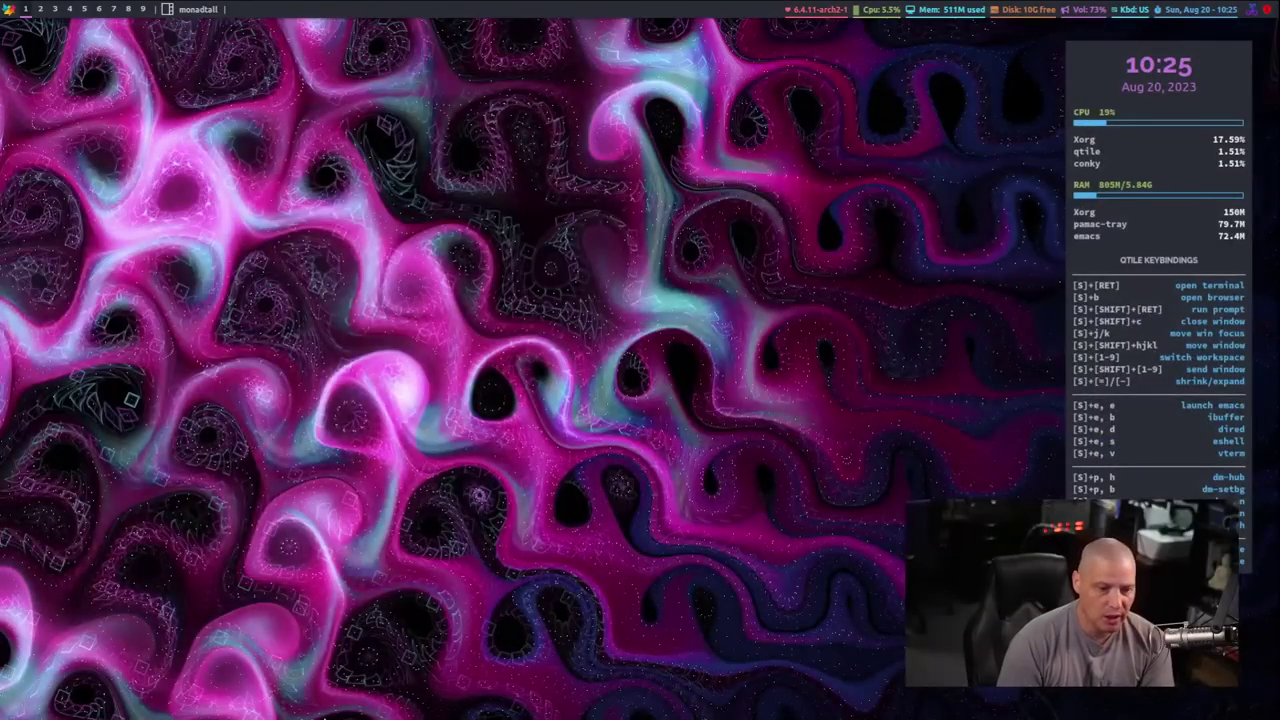
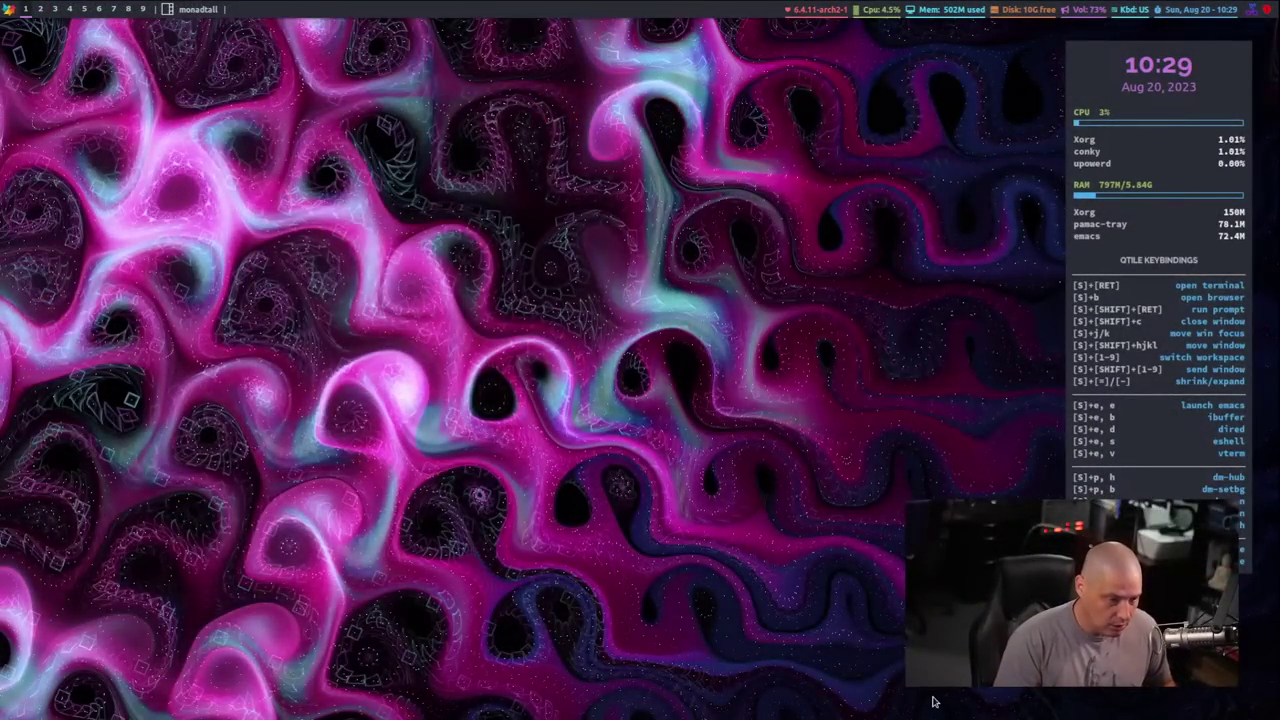
pyautogui.press('super+Return')
pyautogui.press('super+shift+c')
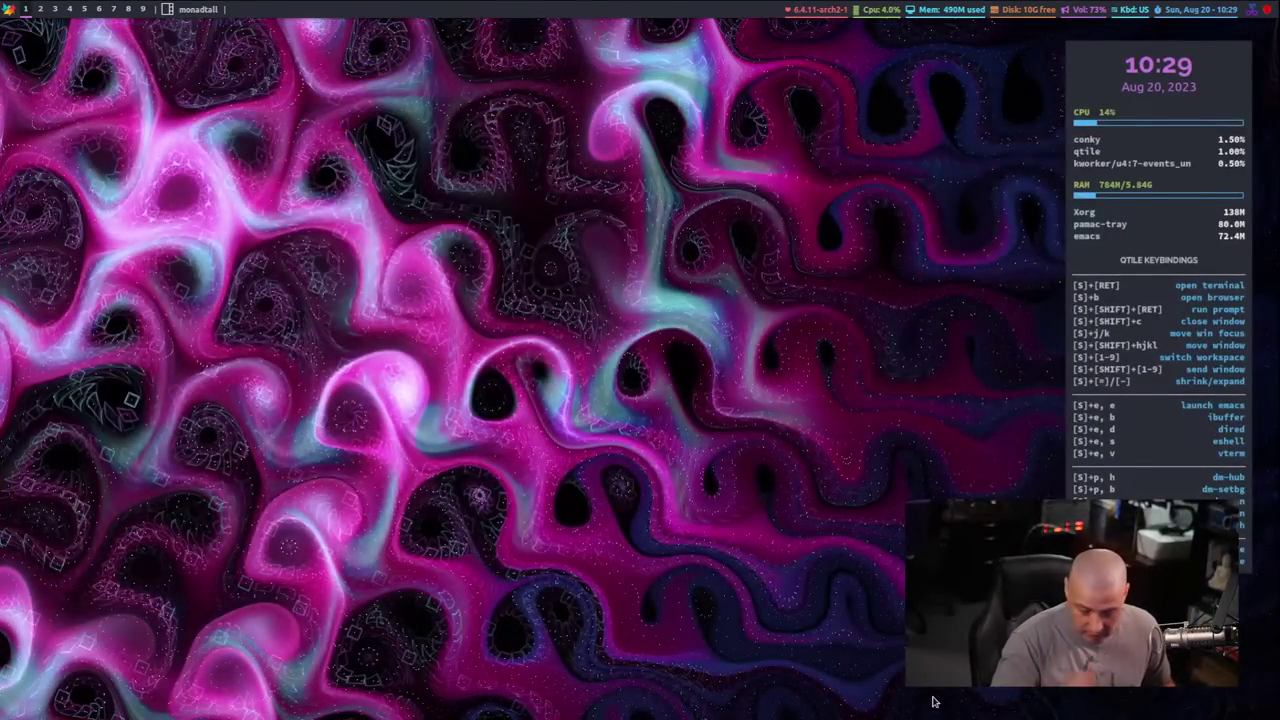
pyautogui.press('super+shift+Return')
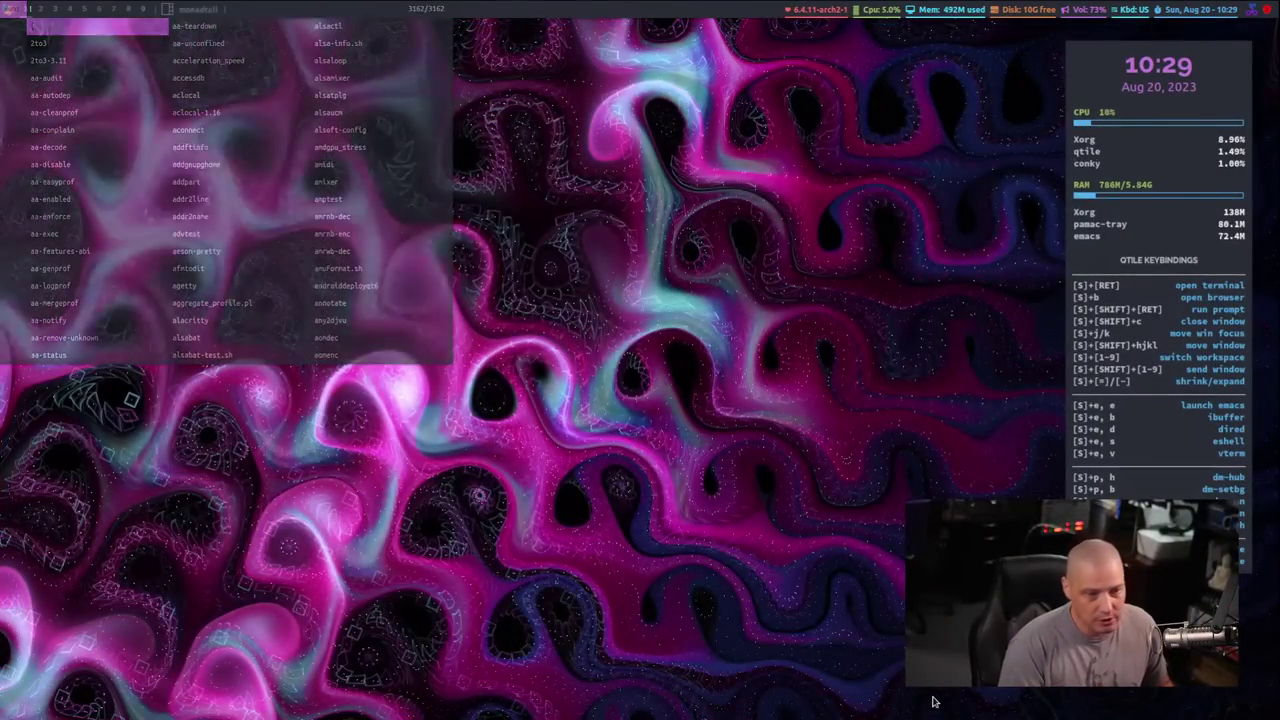
pyautogui.press('Escape')
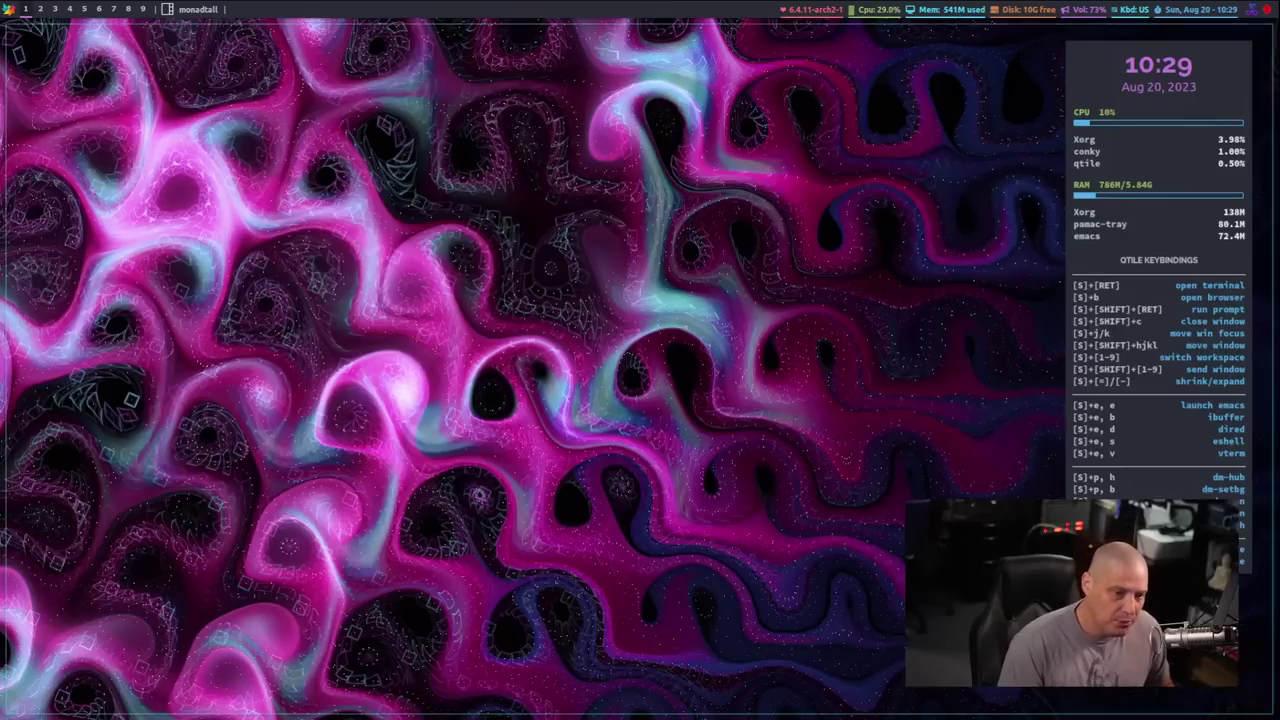
pyautogui.press('super+b')
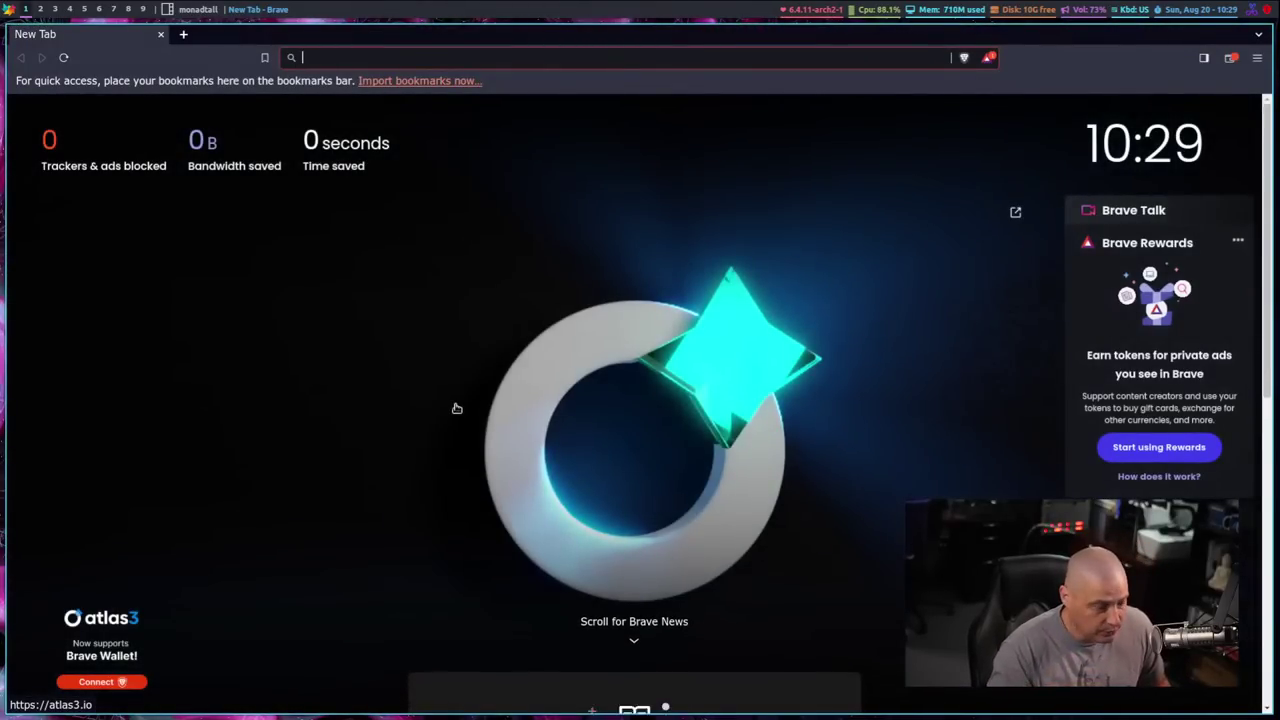
pyautogui.click(39, 10)
pyautogui.click(26, 10)
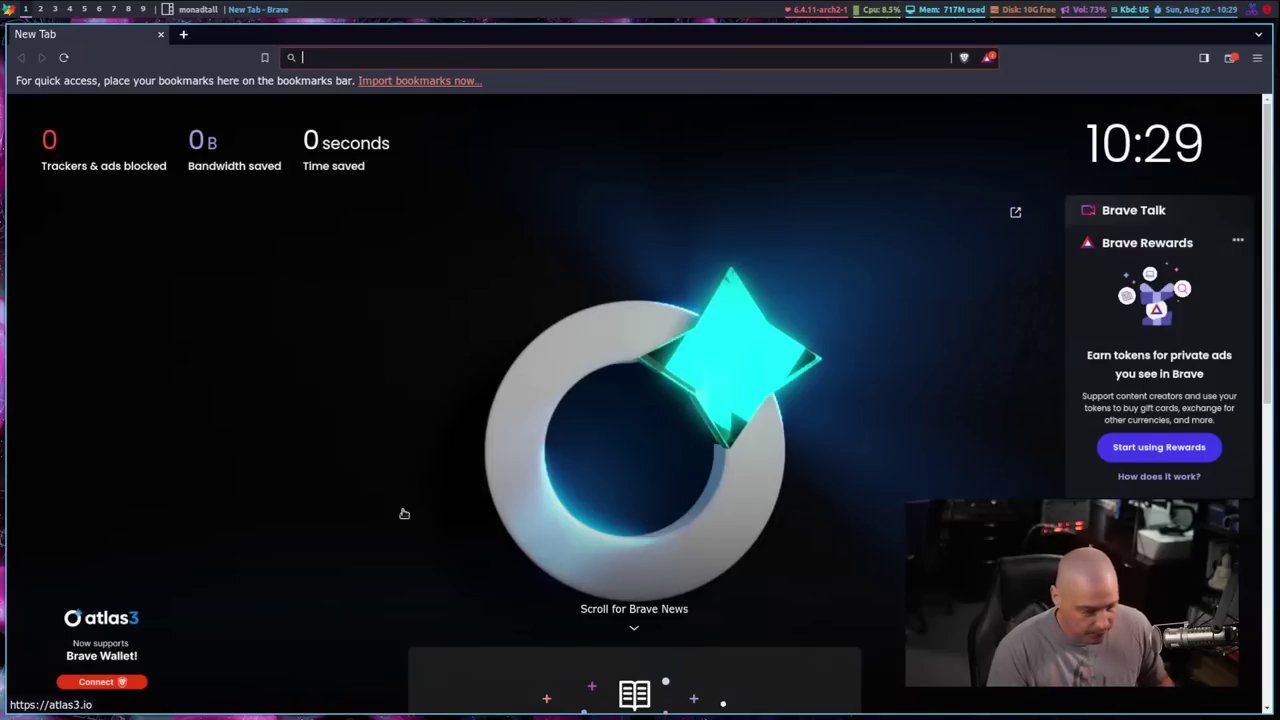
pyautogui.press('super+shift+c')
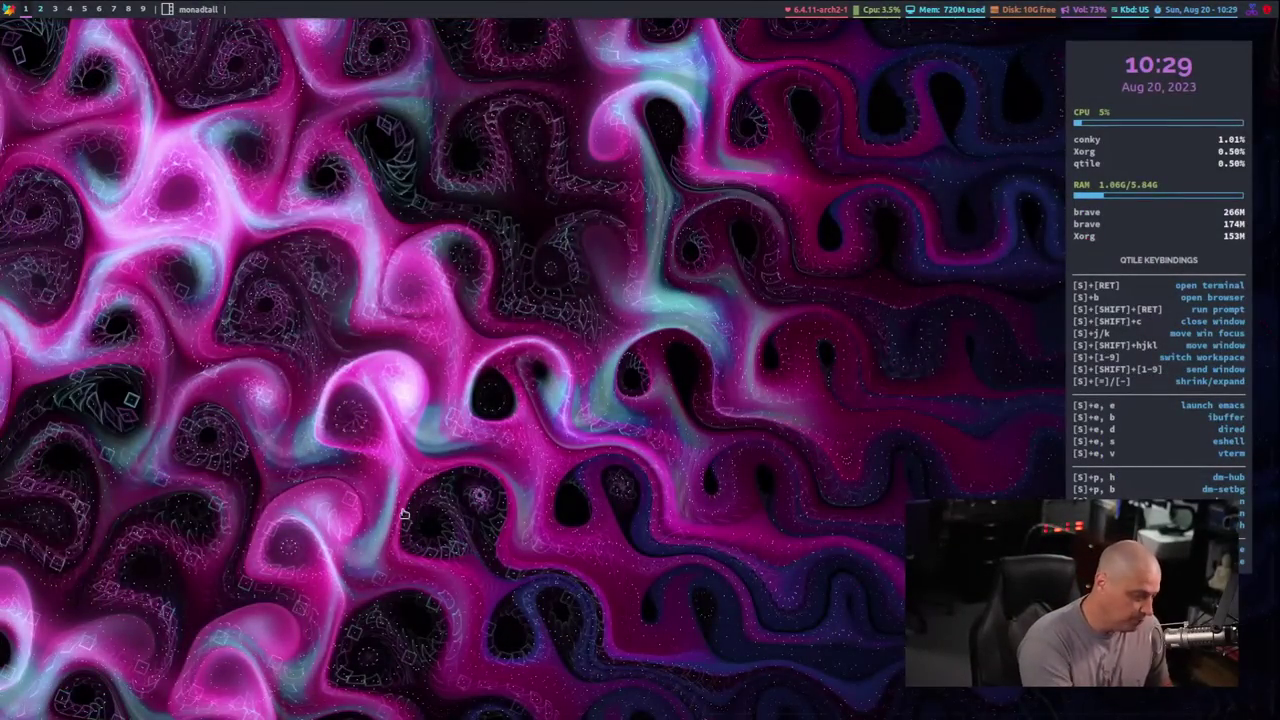
pyautogui.press('super+b')
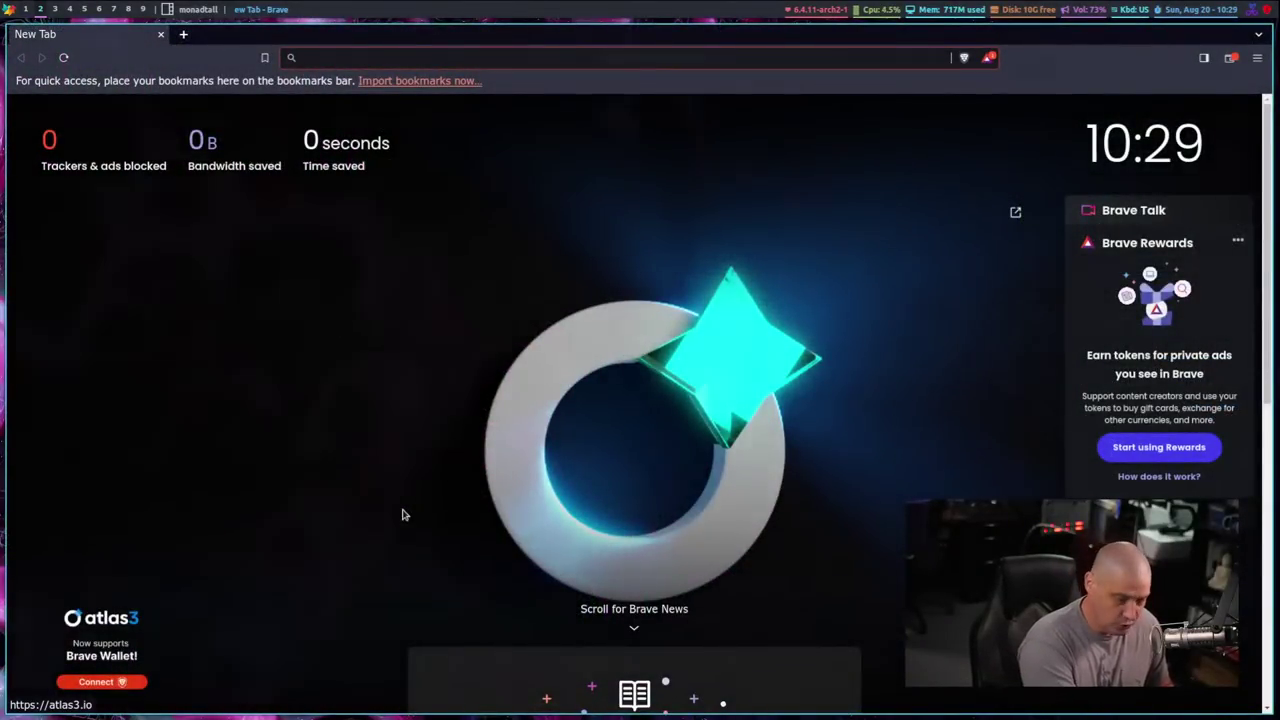
pyautogui.press('super+shift+c')
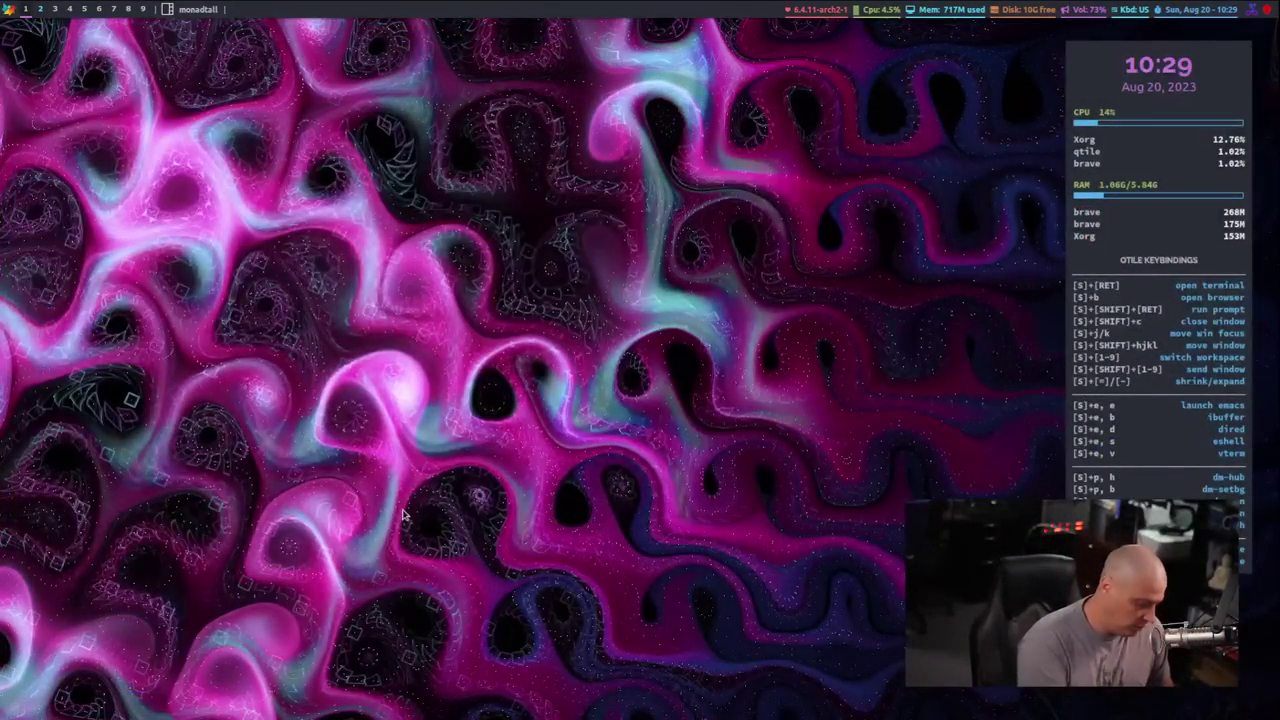
pyautogui.press('super+b')
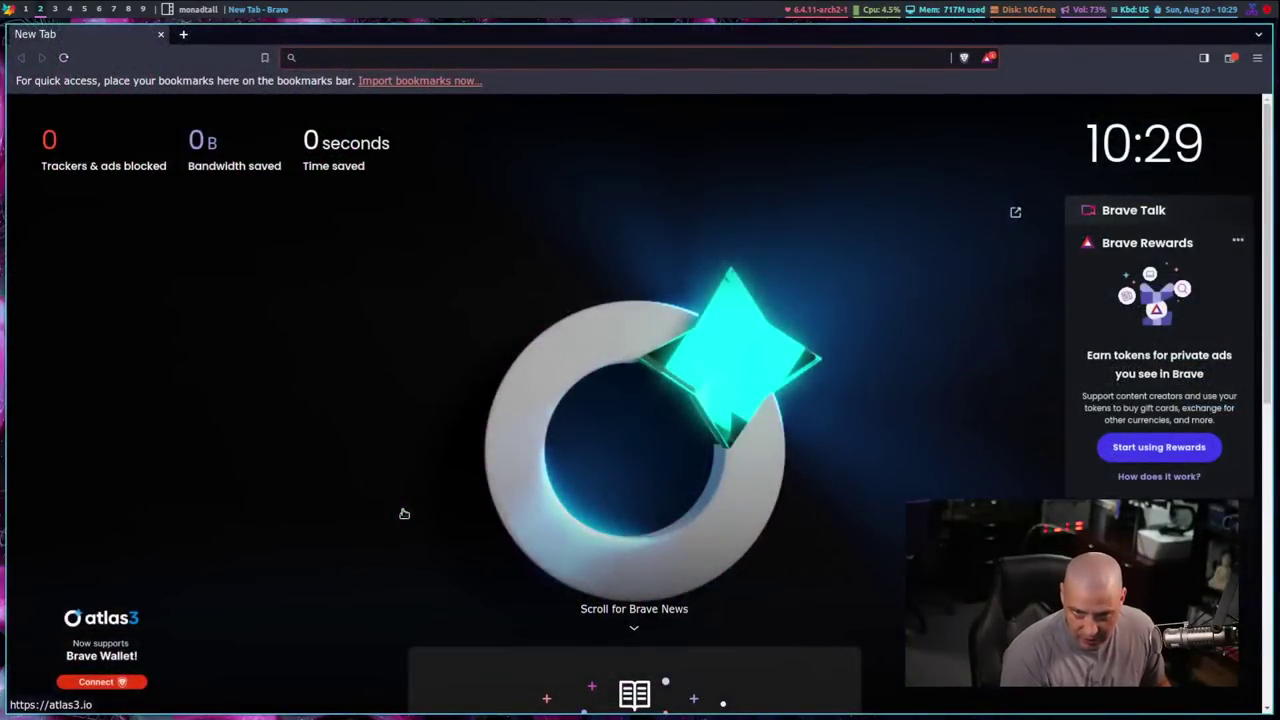
pyautogui.press('super+shift+c')
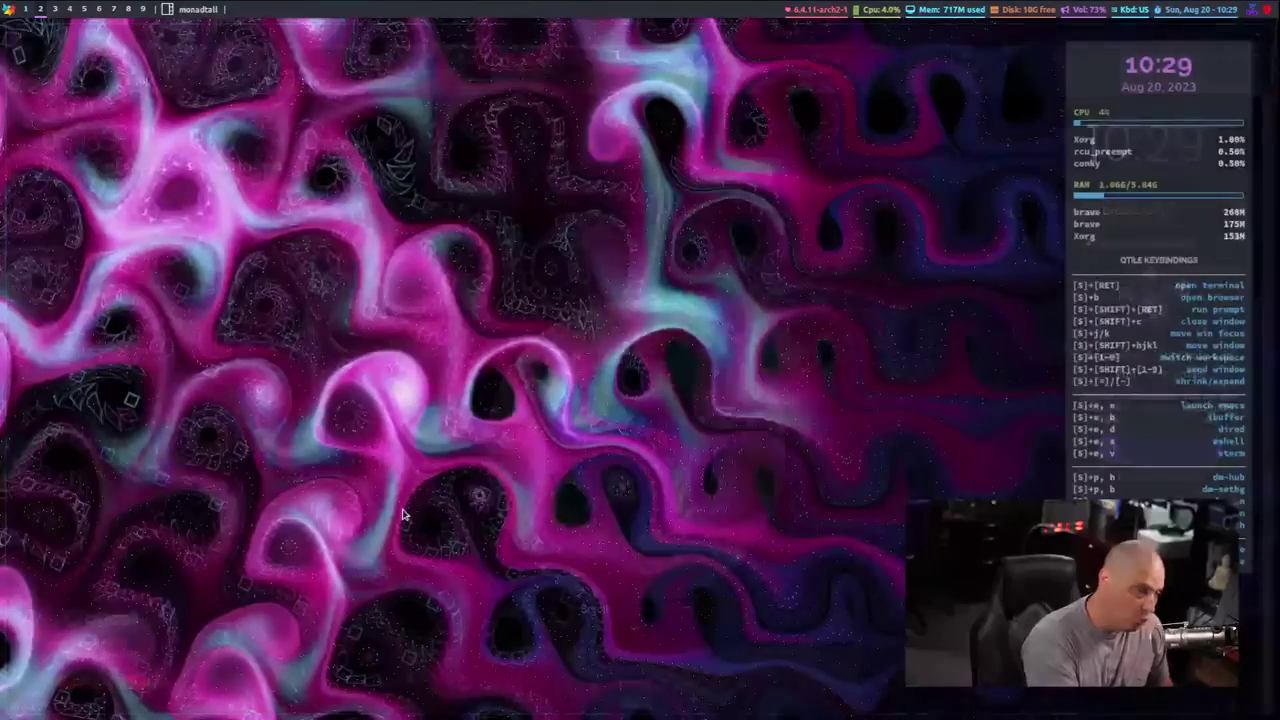
pyautogui.press('super+b')
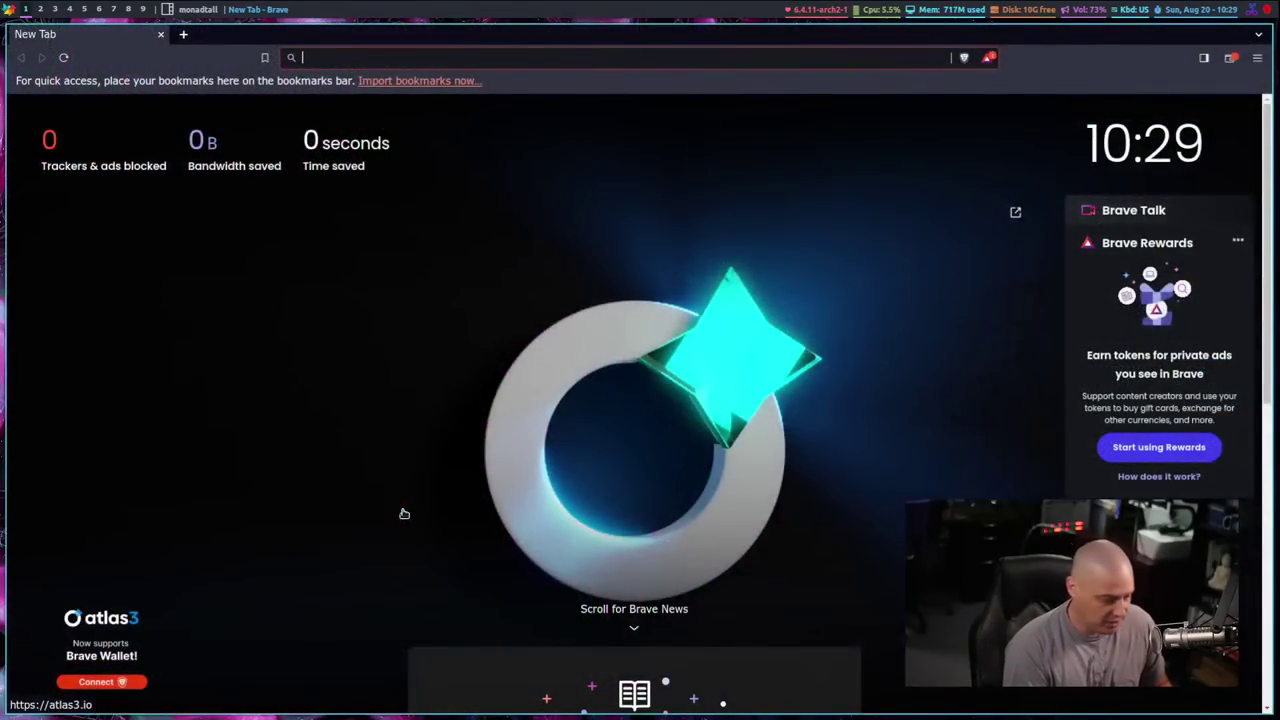
pyautogui.press('super+shift+c')
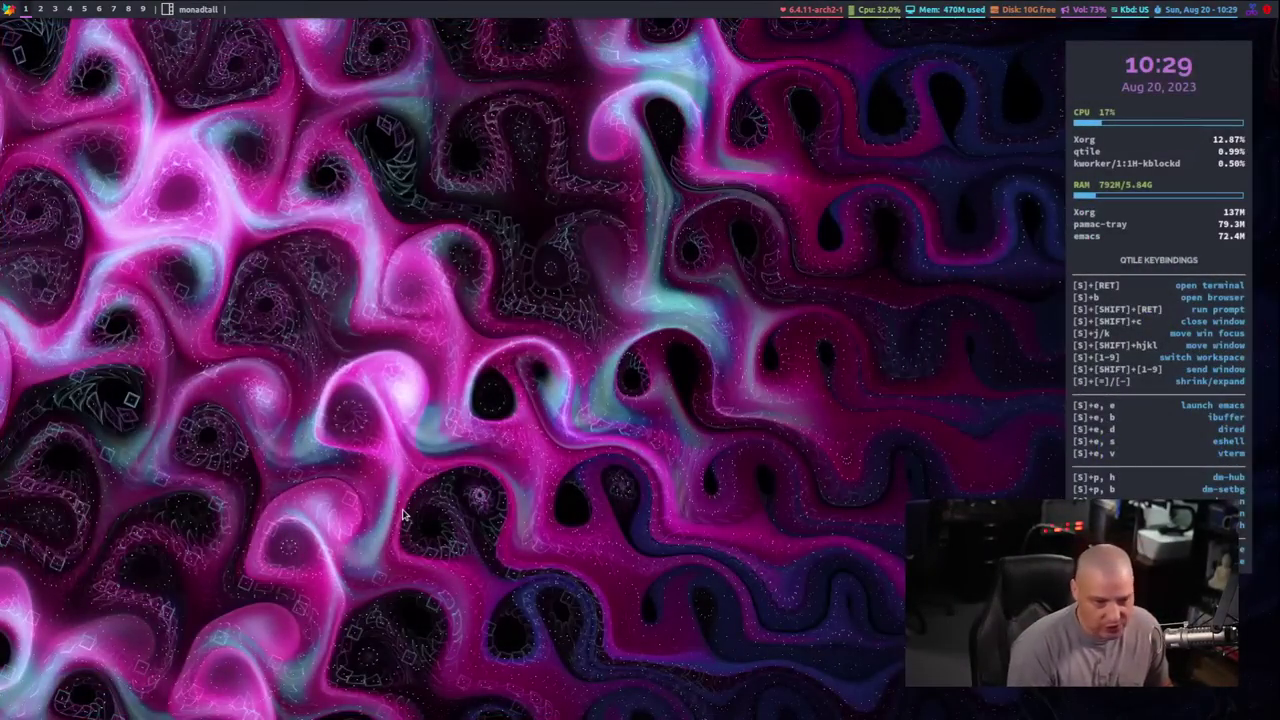
pyautogui.press('super+Return')
pyautogui.press('super+Return')
pyautogui.press('super+Return')
pyautogui.press('super+Return')
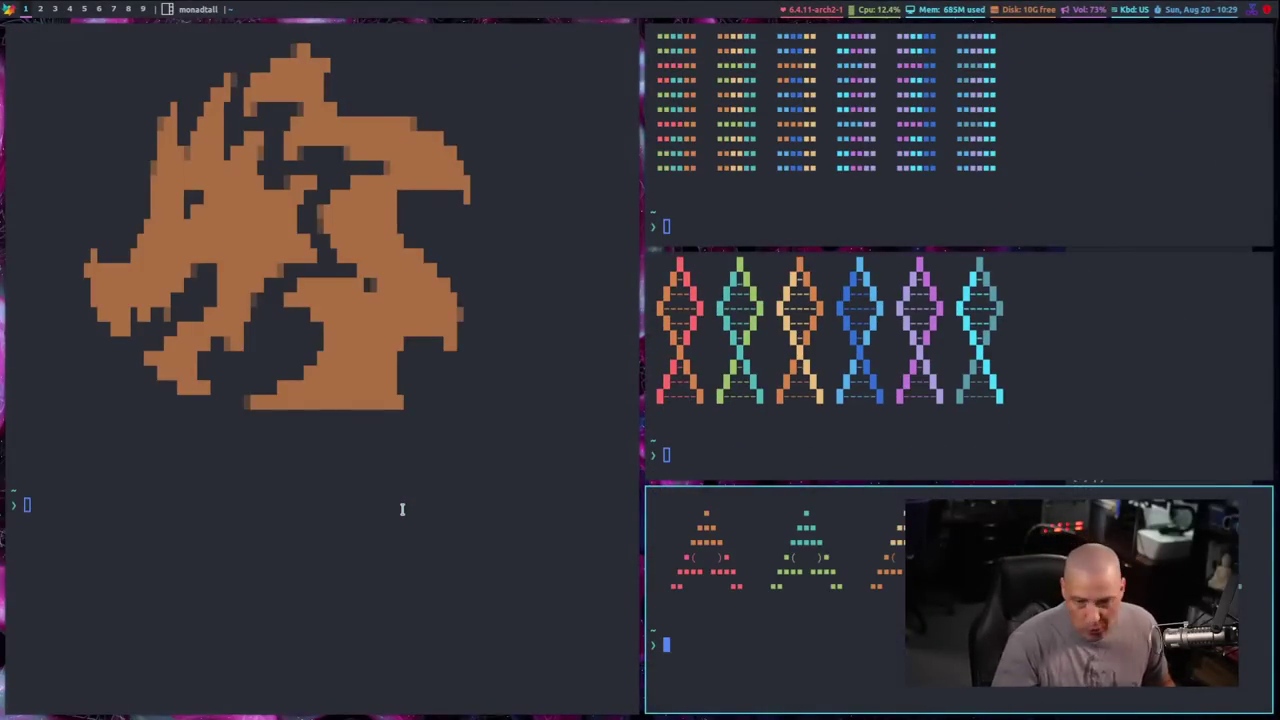
# Focus the left main terminal, erase the stray '++++' characters and clear the screen
pyautogui.press('super+k')
pyautogui.press('super+k')
pyautogui.press('super+k')
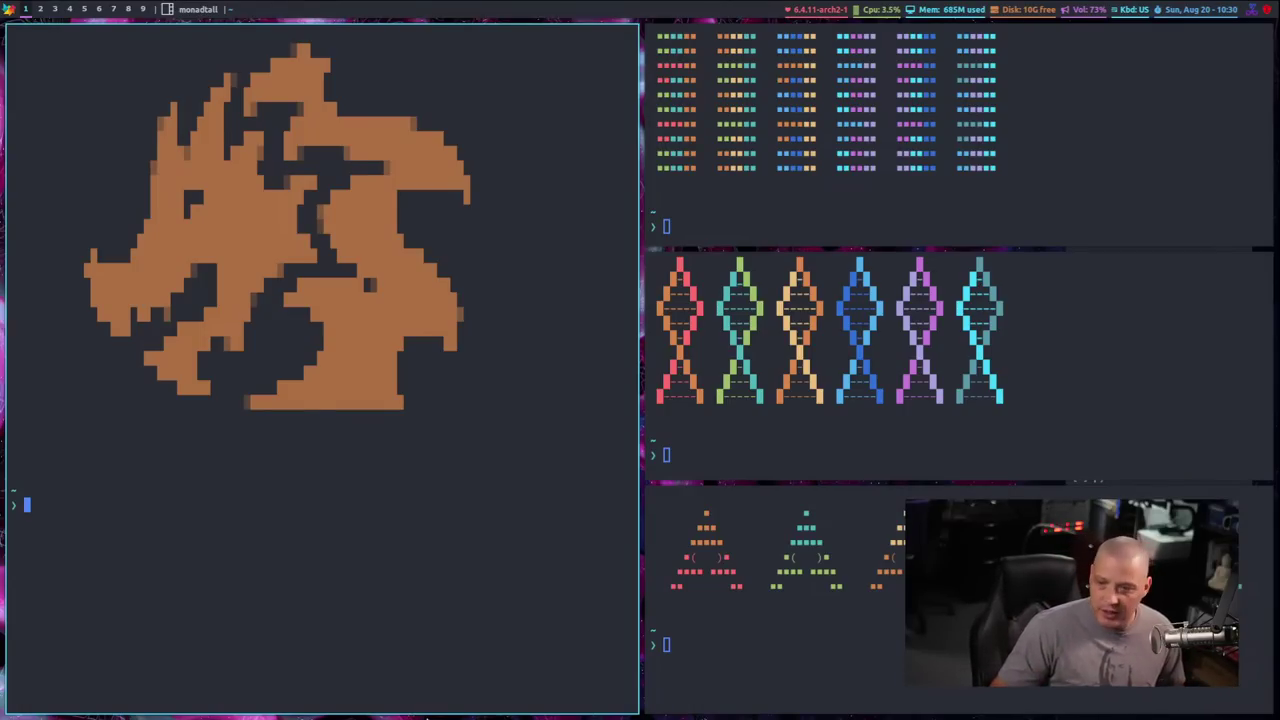
pyautogui.press('super+k')
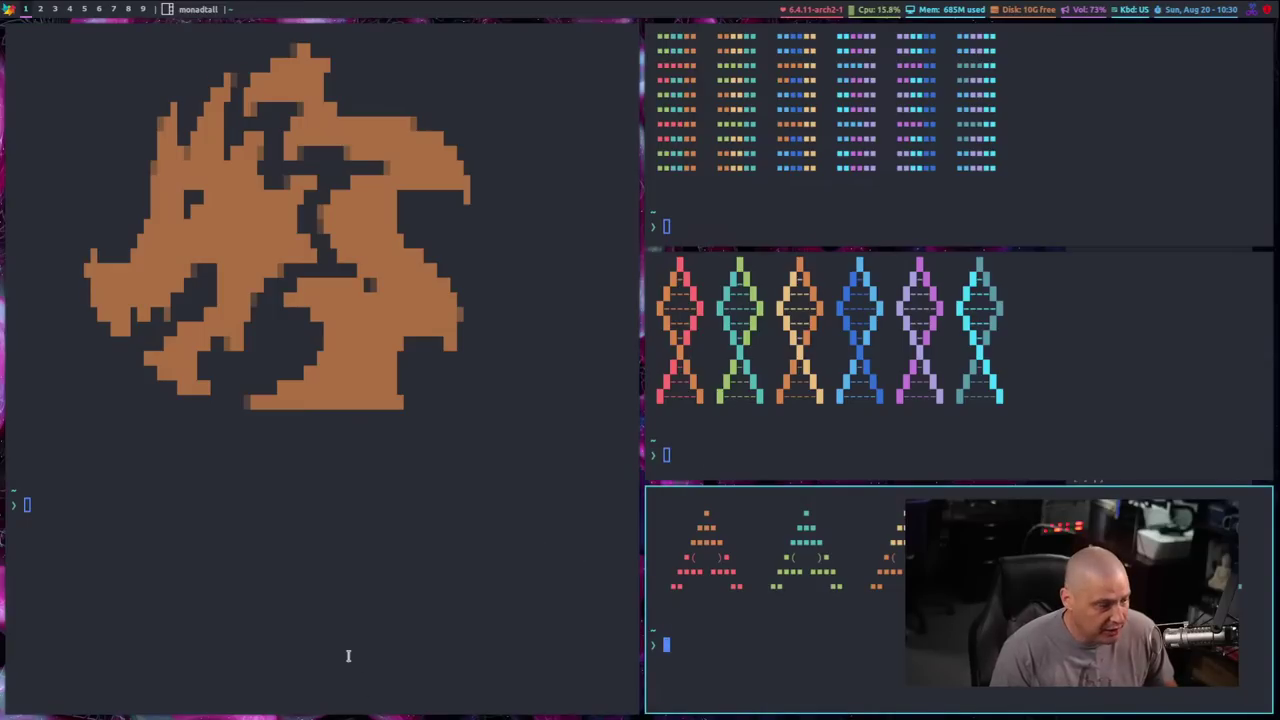
pyautogui.press('super+j')
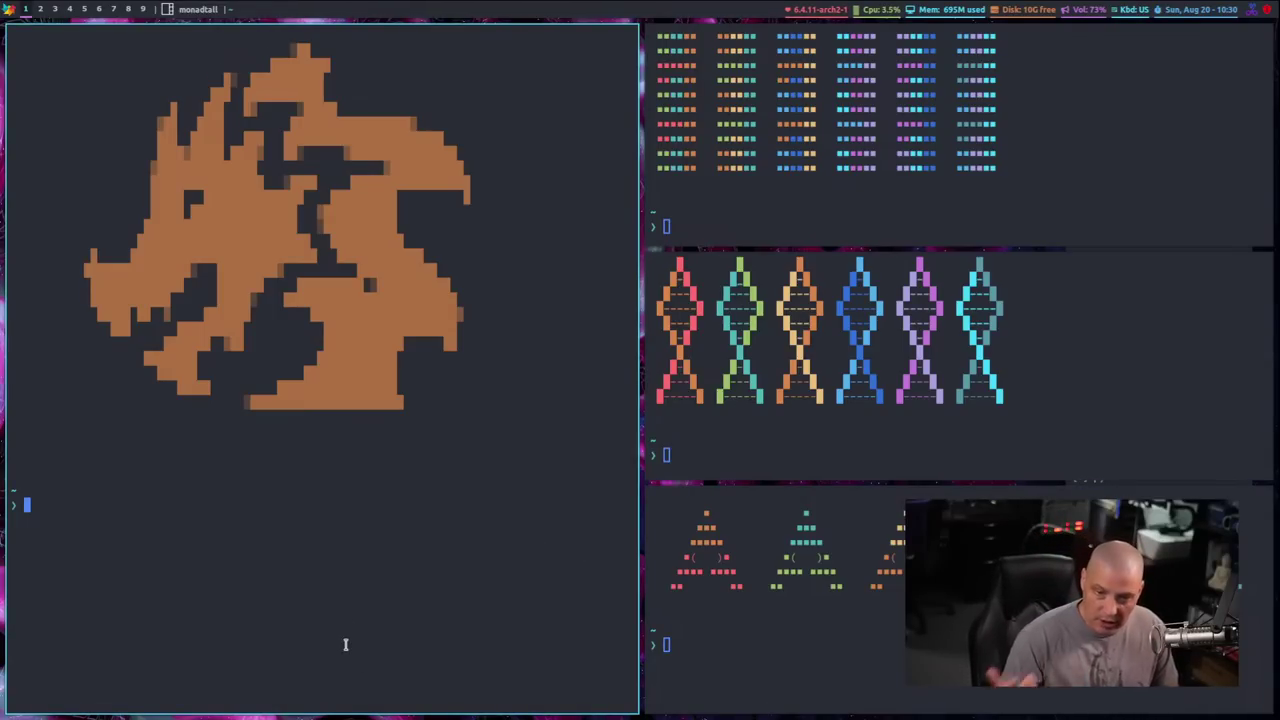
pyautogui.write('++++')
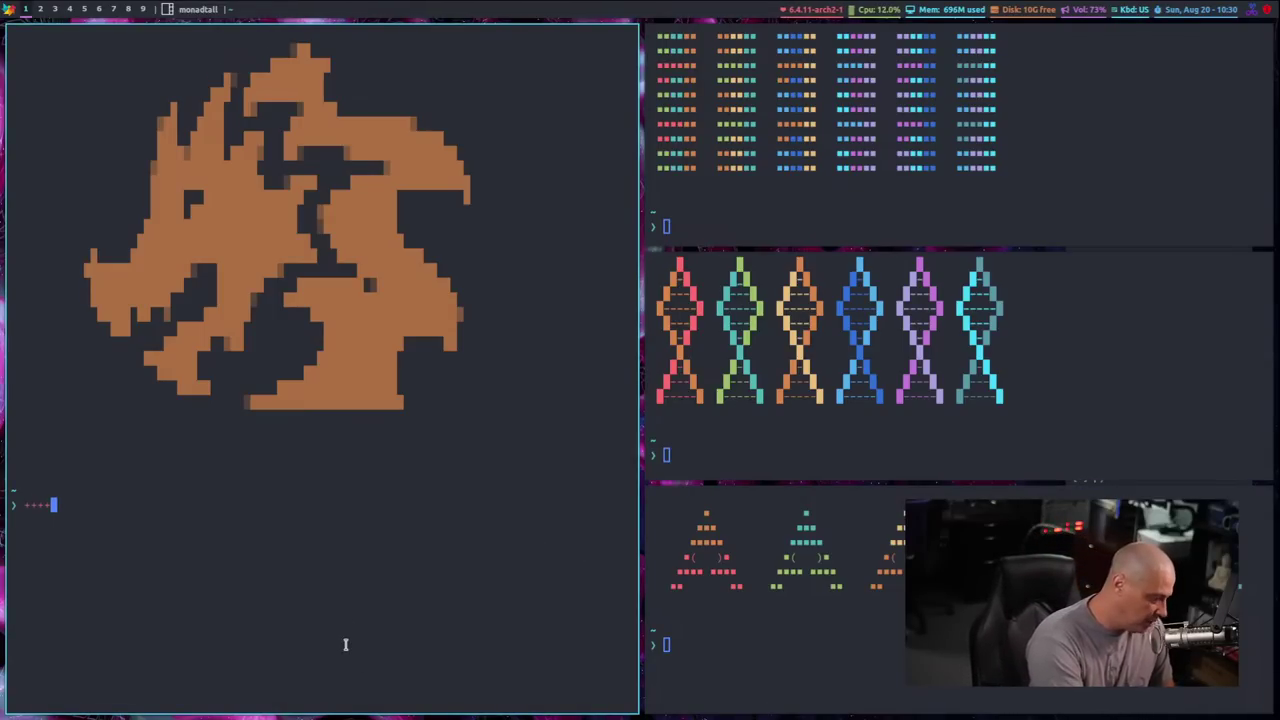
pyautogui.press('BackSpace')
pyautogui.press('BackSpace')
pyautogui.press('BackSpace')
pyautogui.press('BackSpace')
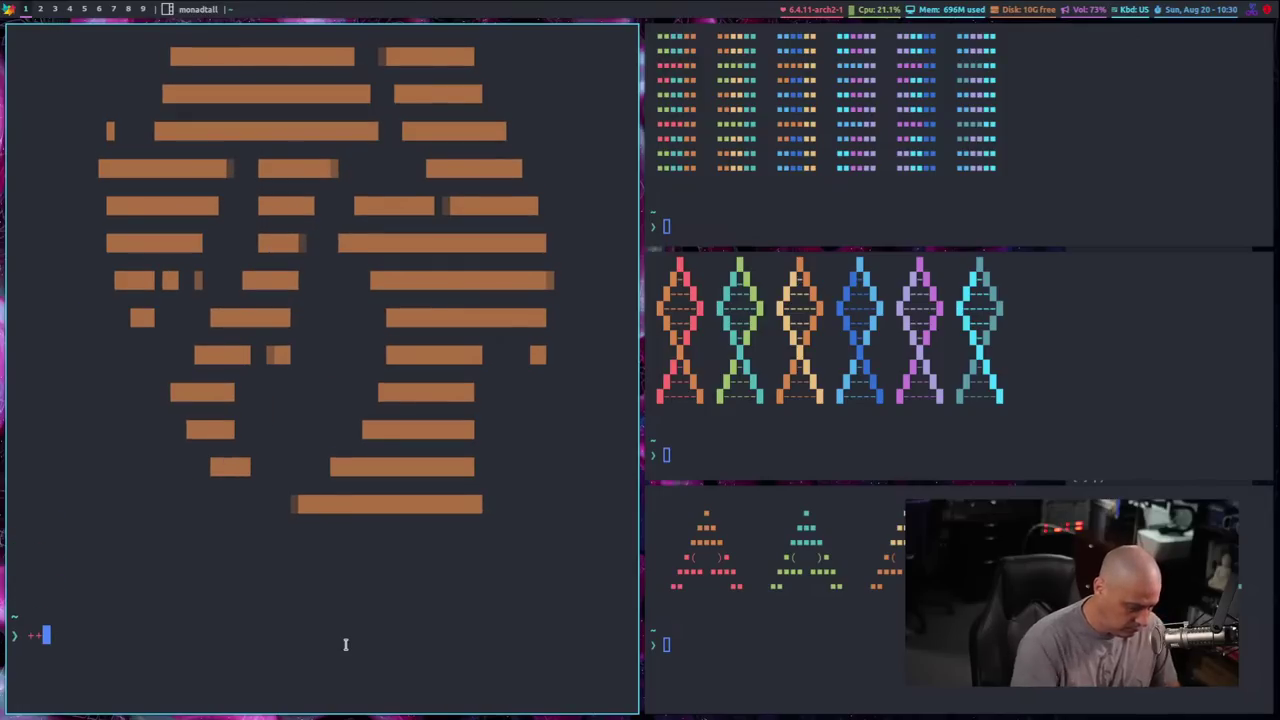
pyautogui.write('clear')
pyautogui.press('Return')
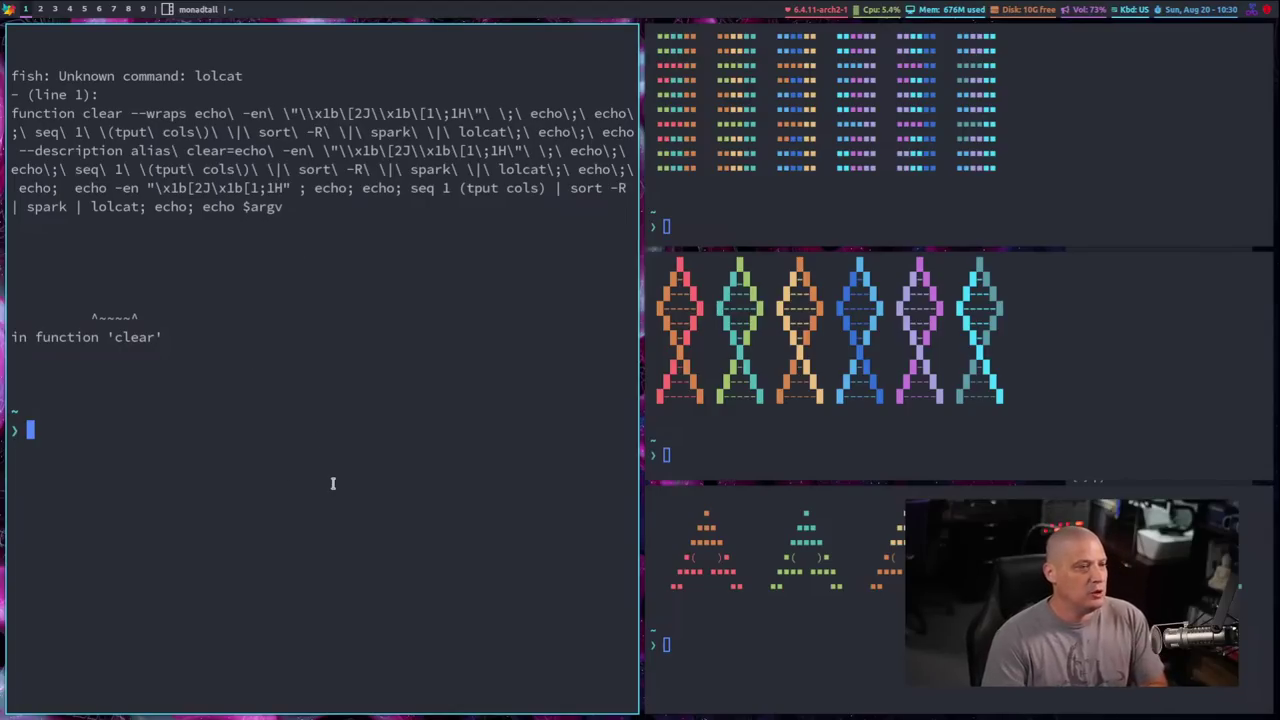
# Install lolcat with its Ruby dependencies using 'sudo pacman -Sy lolcat' and confirm
pyautogui.write('sudo ')
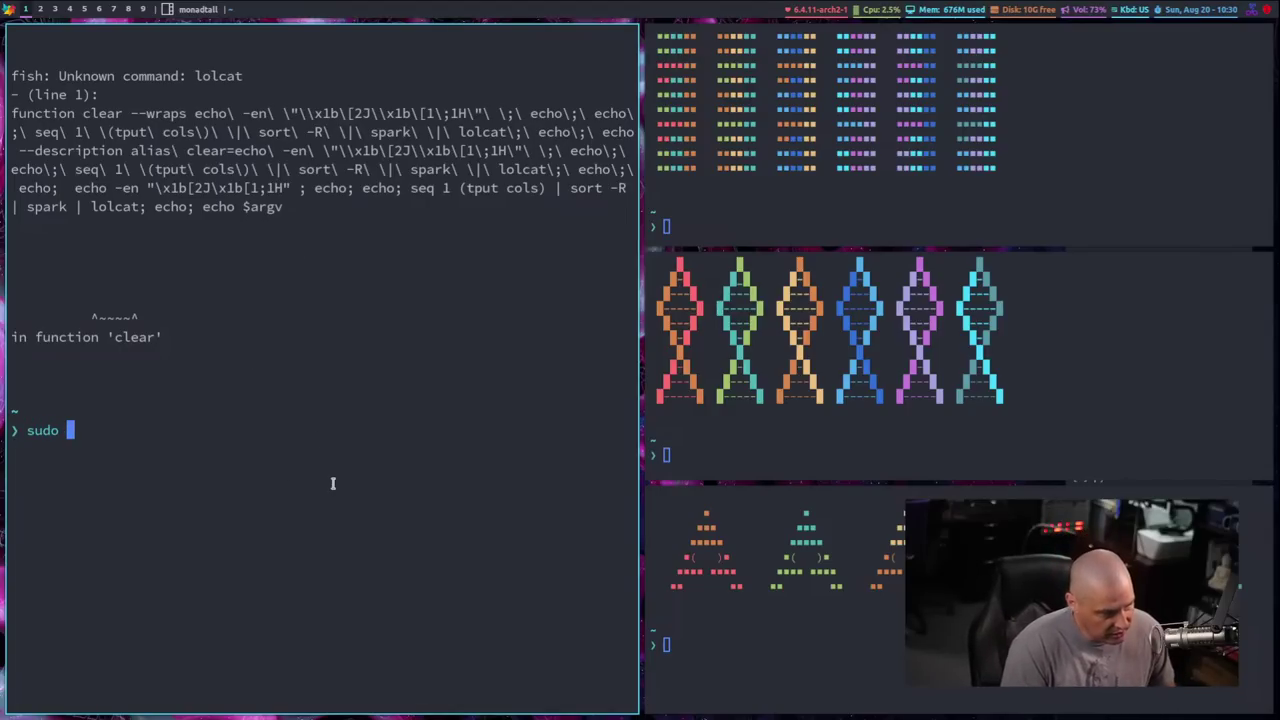
pyautogui.write('pacman -S ')
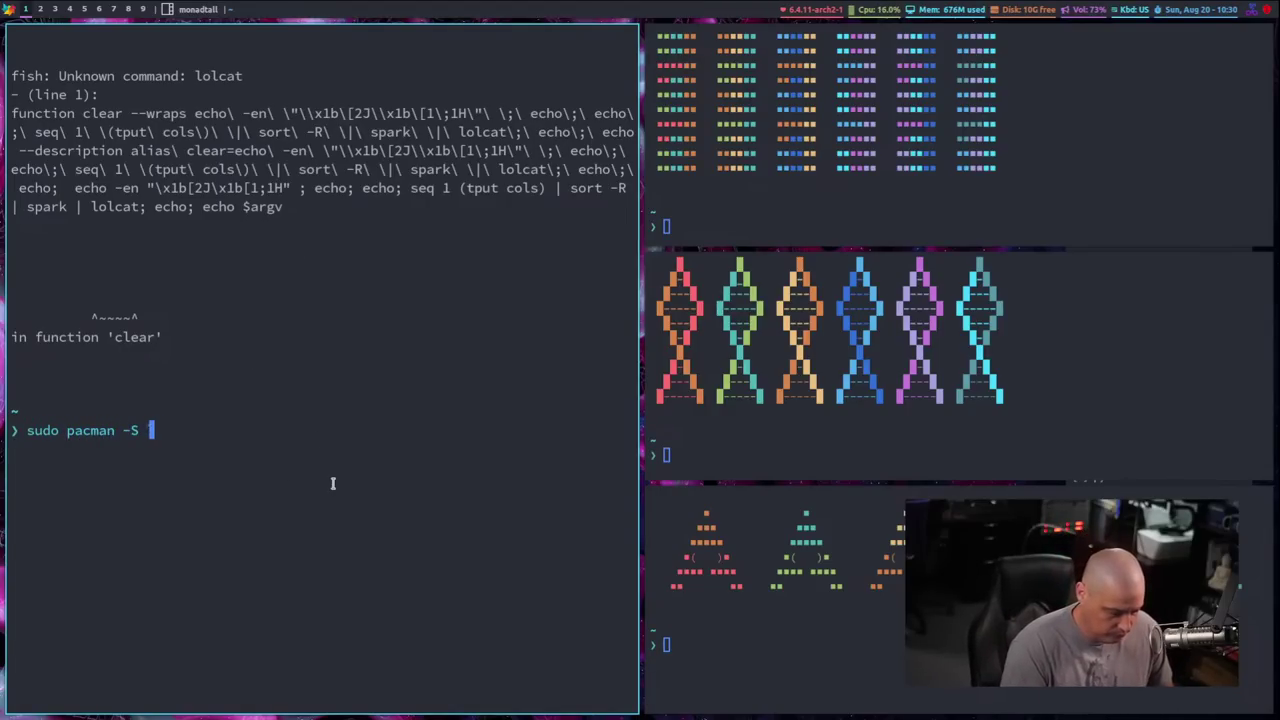
pyautogui.write('lolcat')
pyautogui.press('Return')
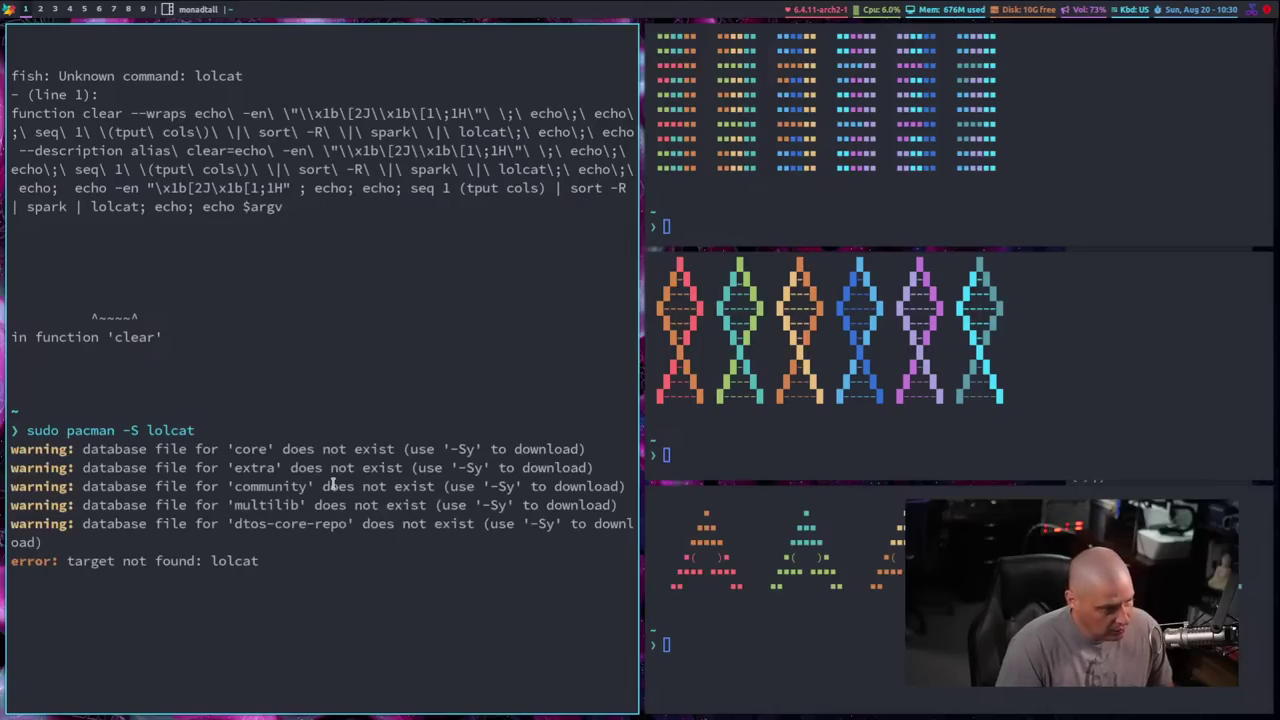
pyautogui.press('Up')
pyautogui.press('Left')
pyautogui.press('Left')
pyautogui.press('Left')
pyautogui.press('Left')
pyautogui.press('Left')
pyautogui.press('Left')
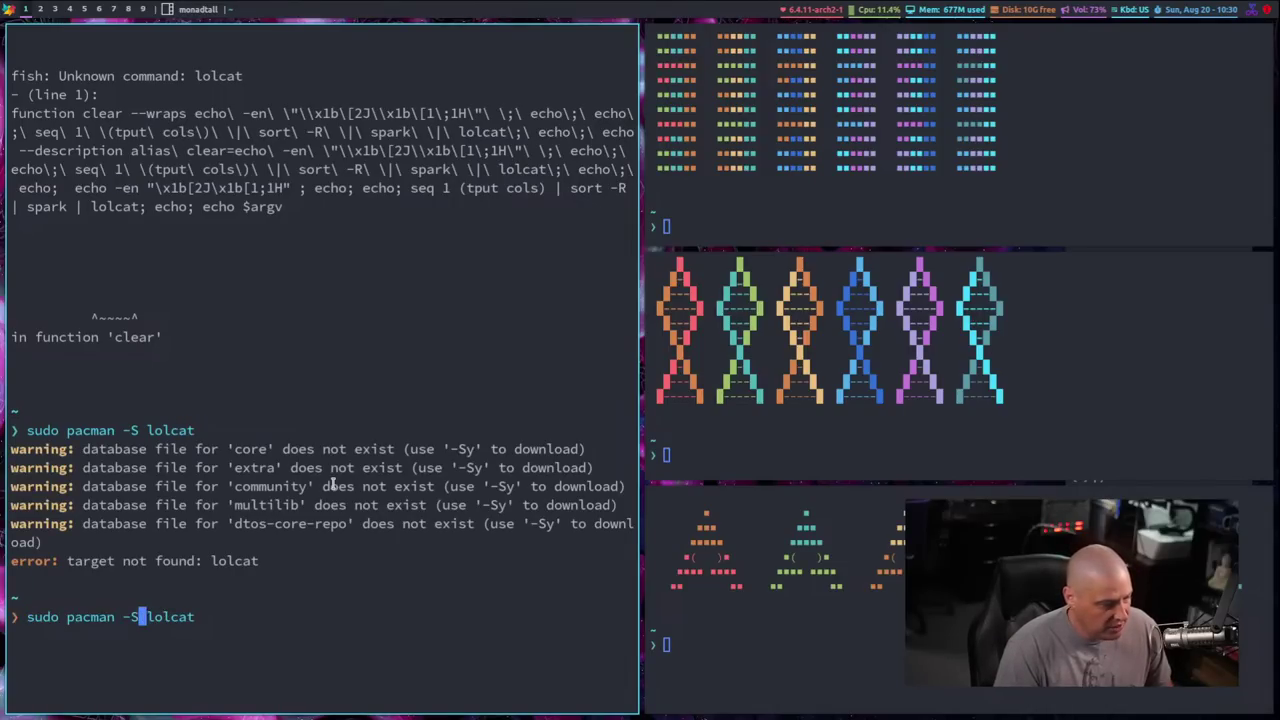
pyautogui.write('y')
pyautogui.press('Return')
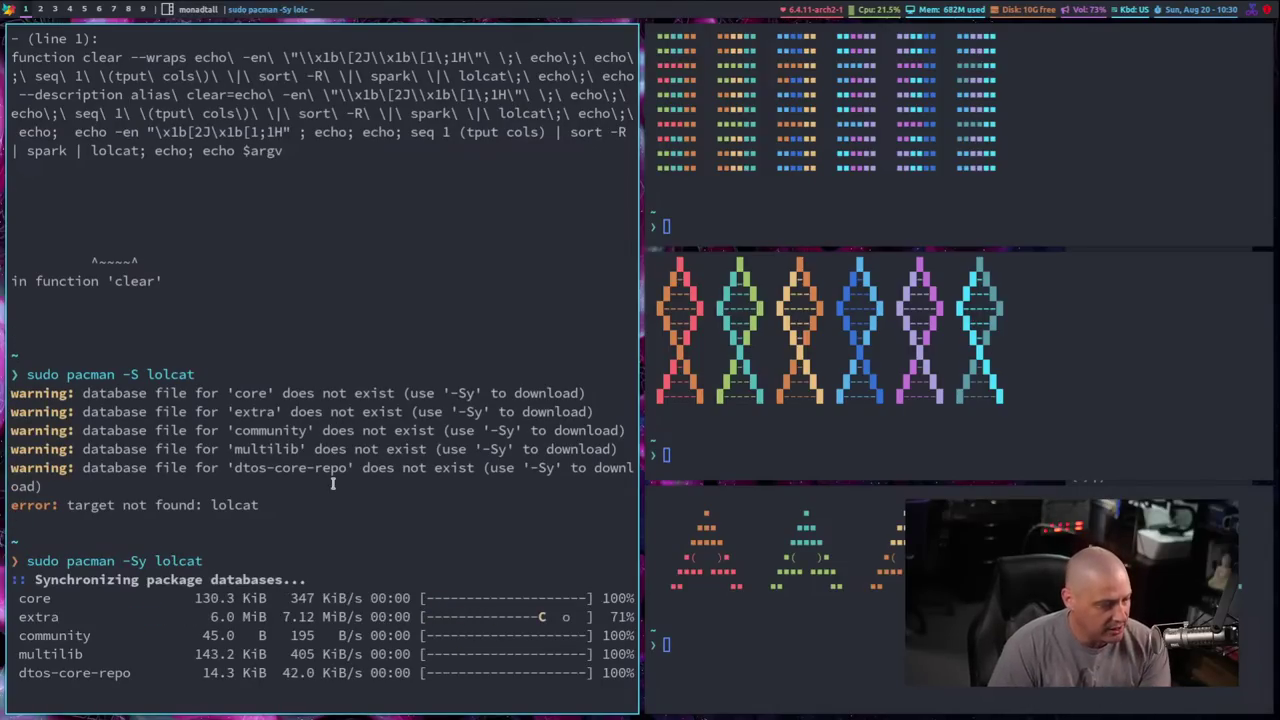
pyautogui.press('Return')
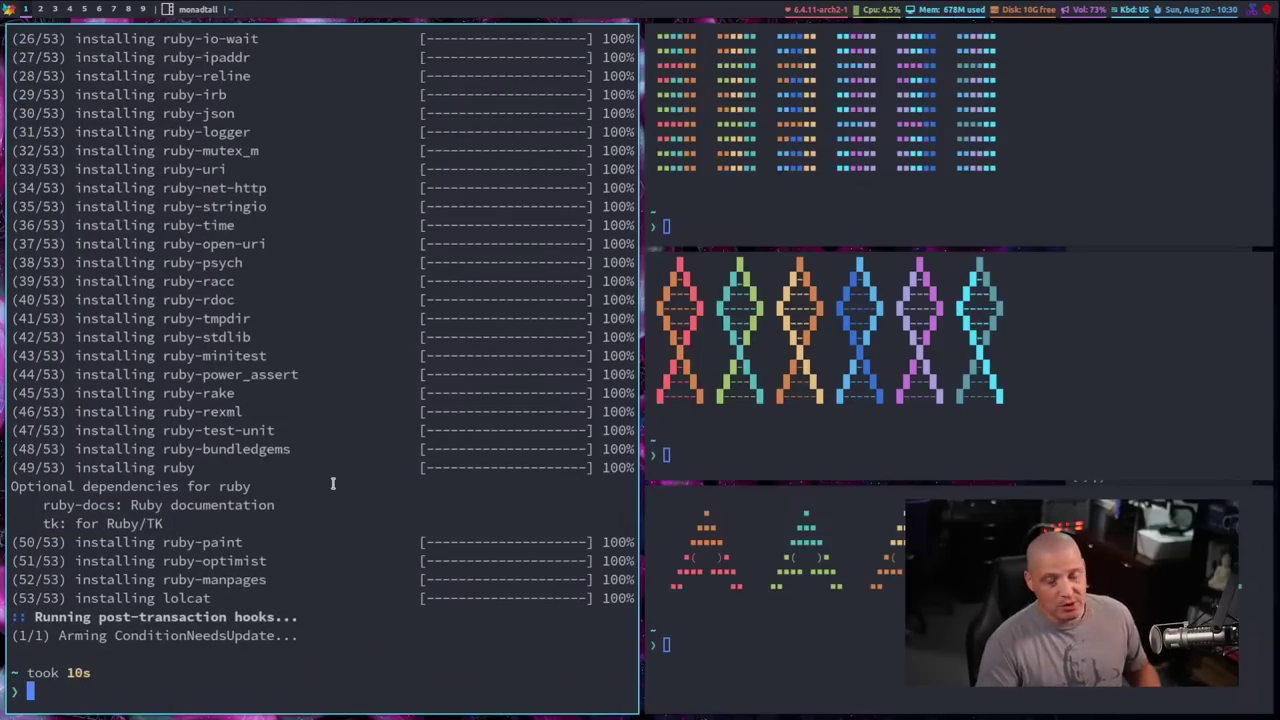
# Clear the terminal and list the available login shells with 'chsh -l'
pyautogui.write('clear')
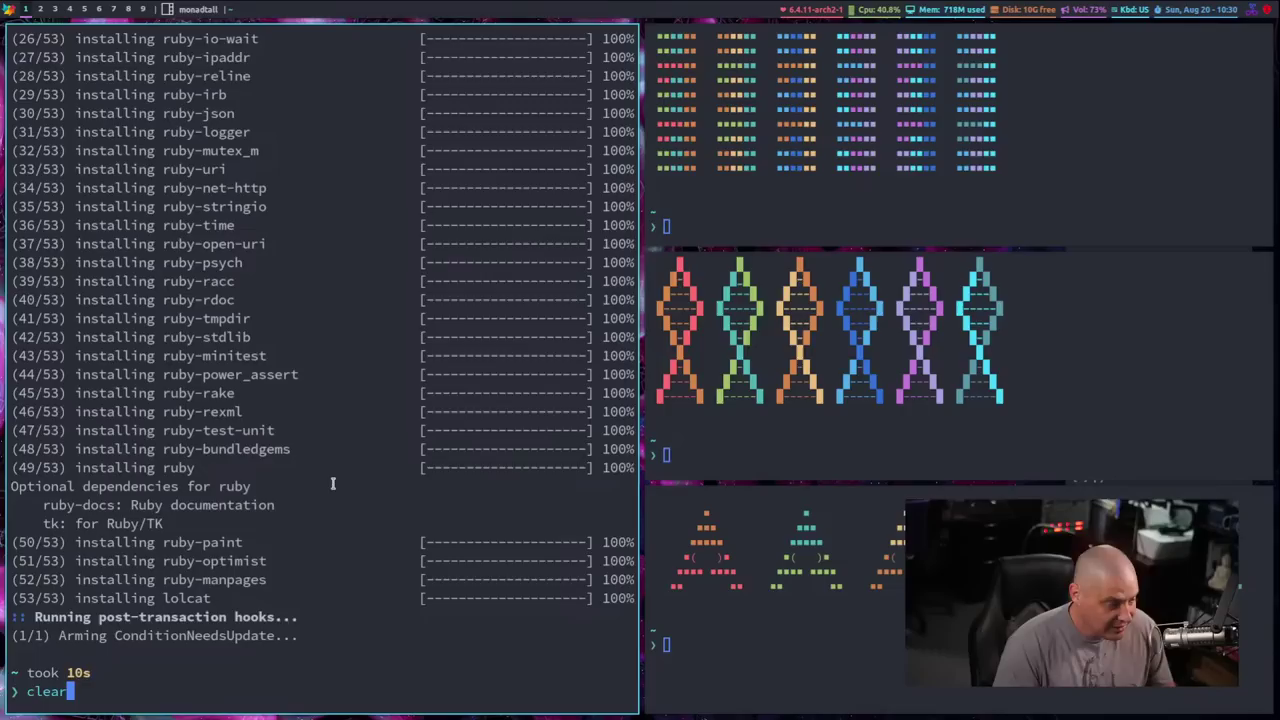
pyautogui.press('Return')
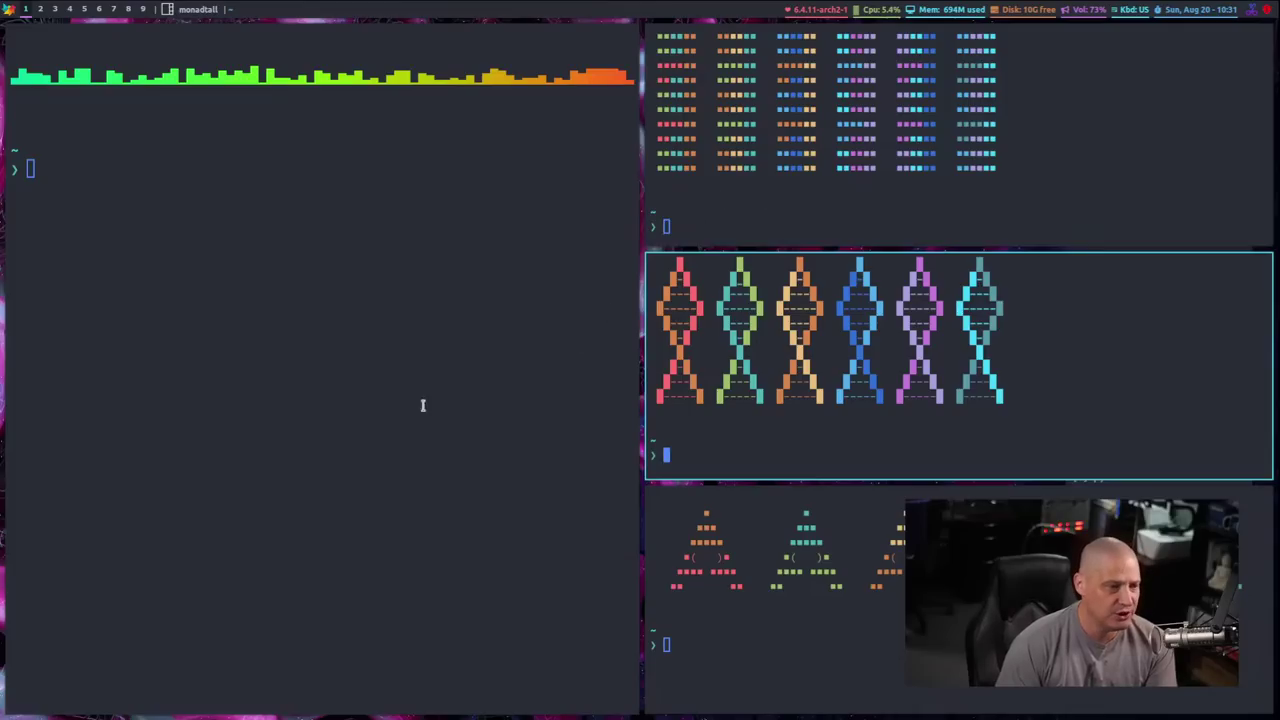
pyautogui.write('chsh')
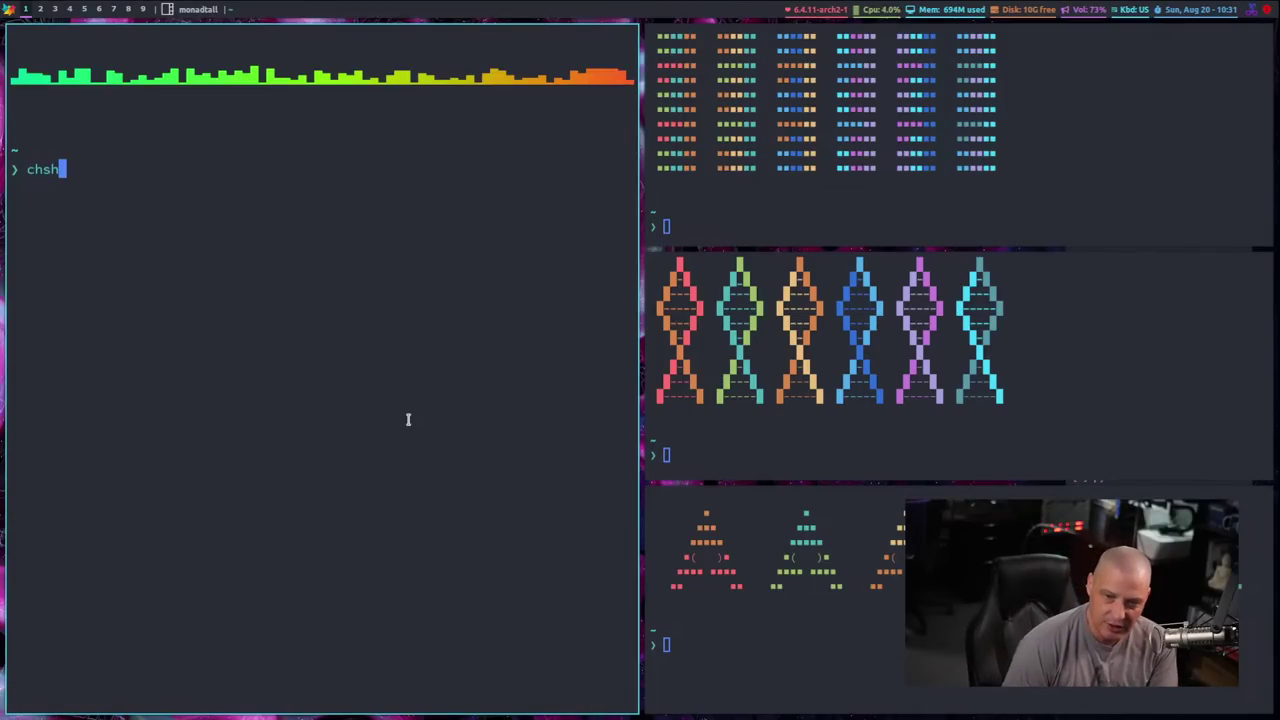
pyautogui.write(' -l')
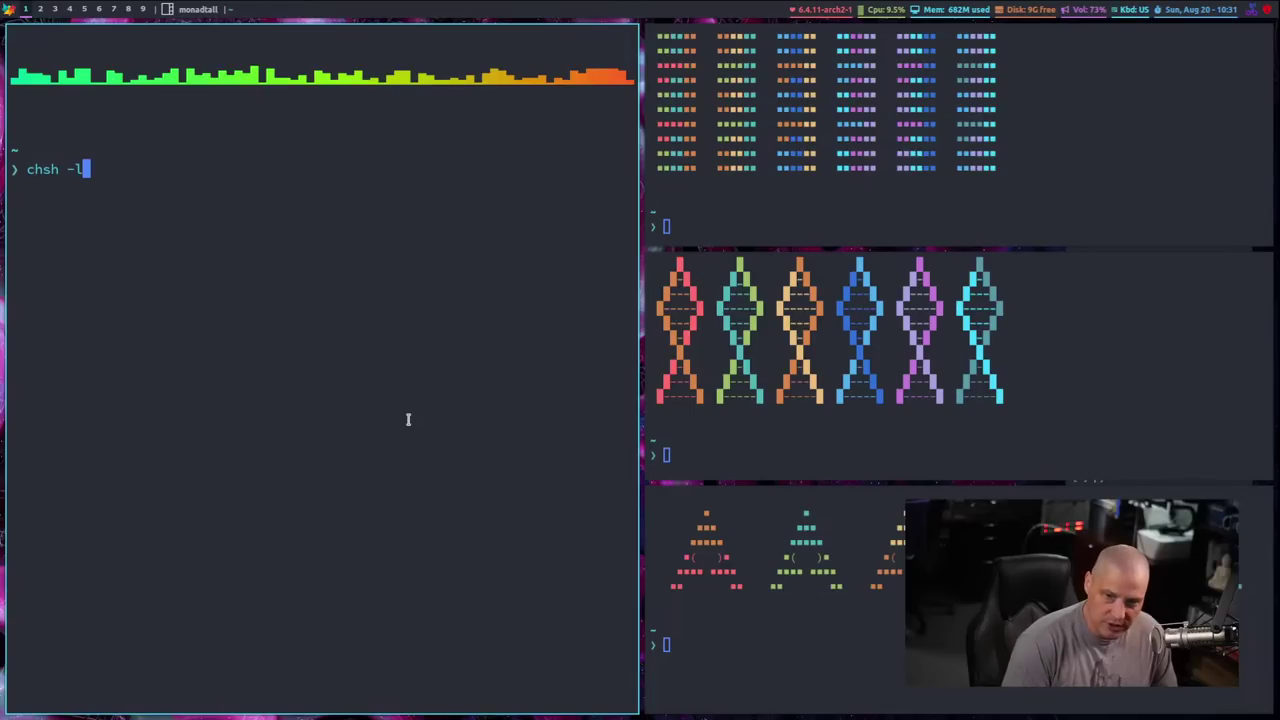
pyautogui.press('Return')
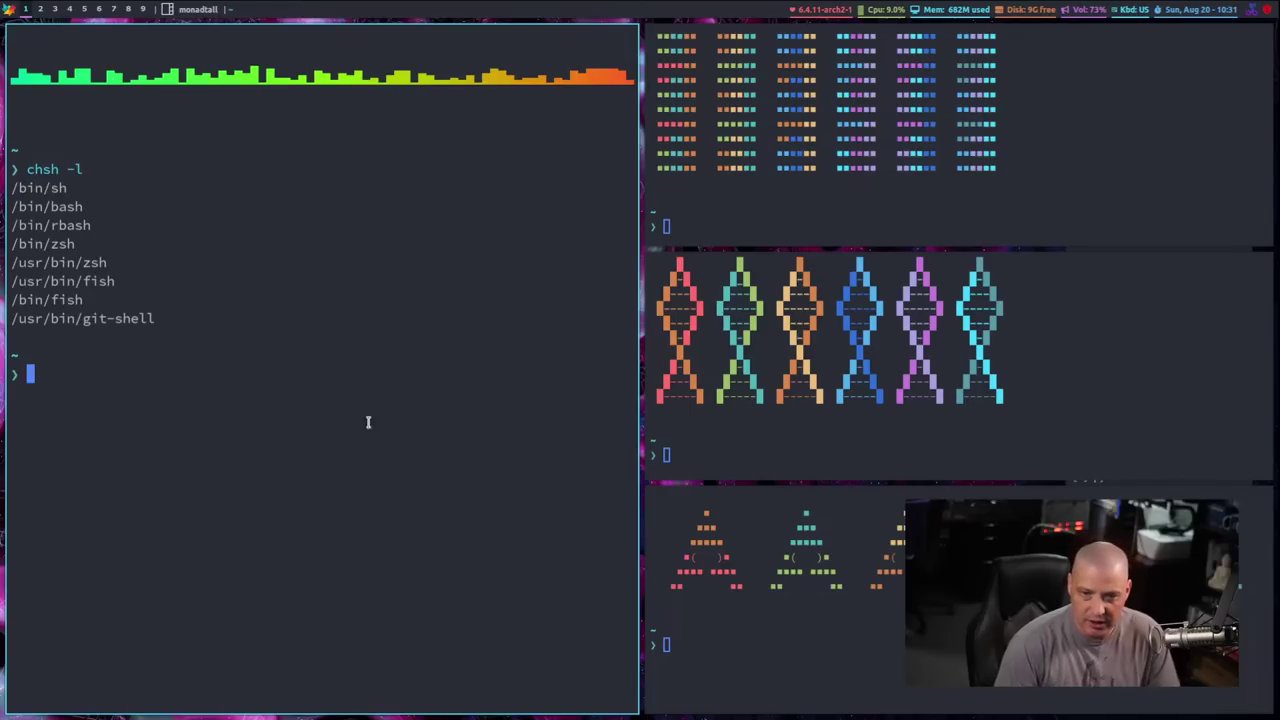
pyautogui.moveTo(200, 318); pyautogui.dragTo(2, 190)
pyautogui.click(257, 427)
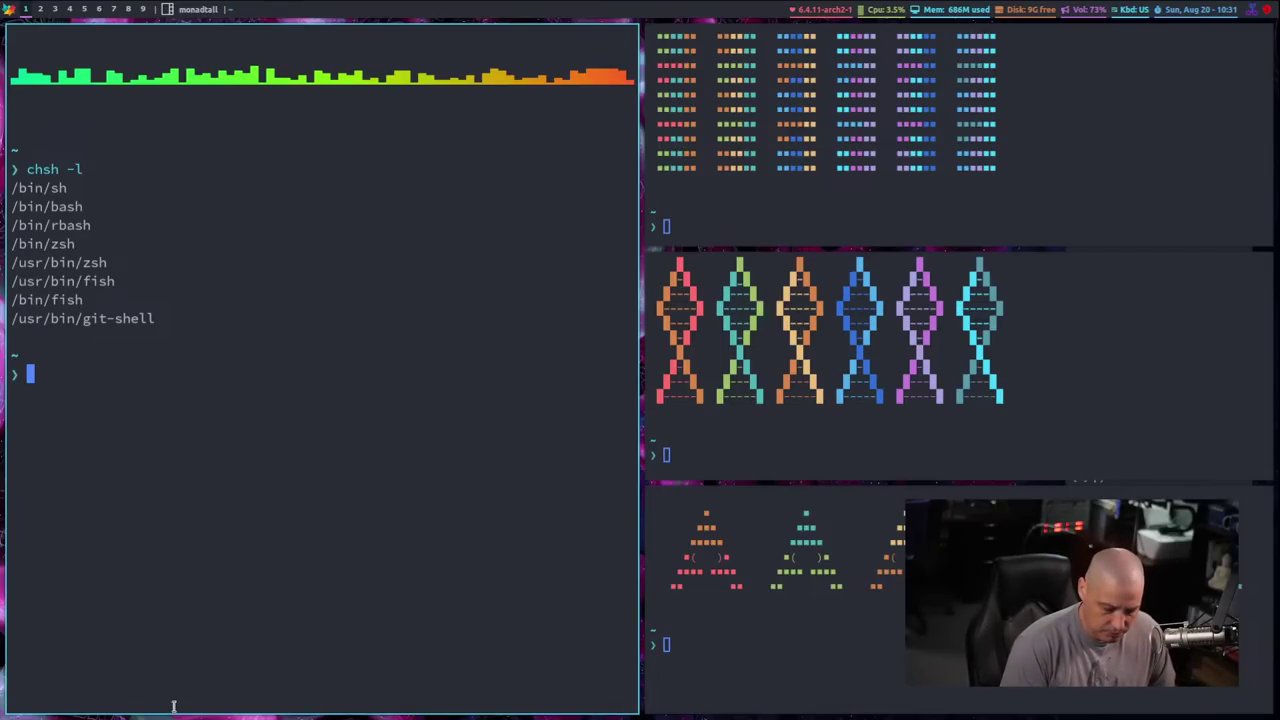
# Read the 'man chsh' page, highlighting the login-shell option, then quit it
pyautogui.write('man chsh')
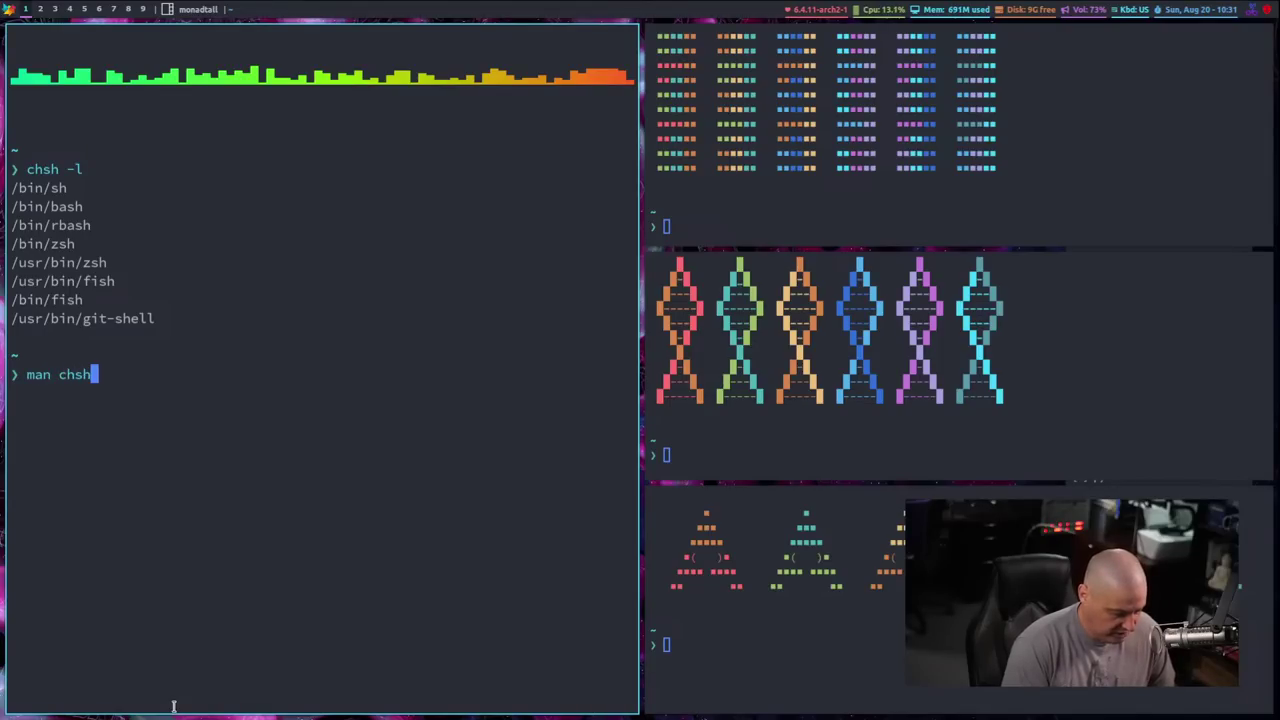
pyautogui.press('Return')
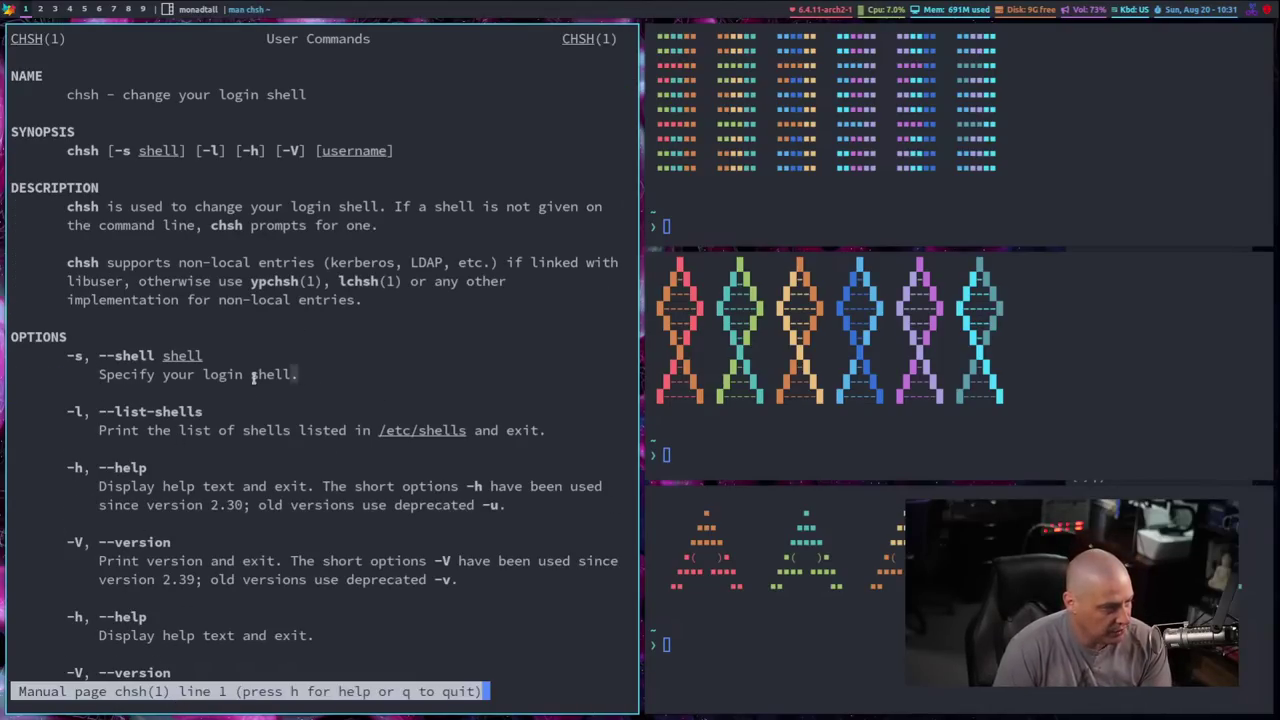
pyautogui.moveTo(298, 378); pyautogui.dragTo(80, 358)
pyautogui.write('q')
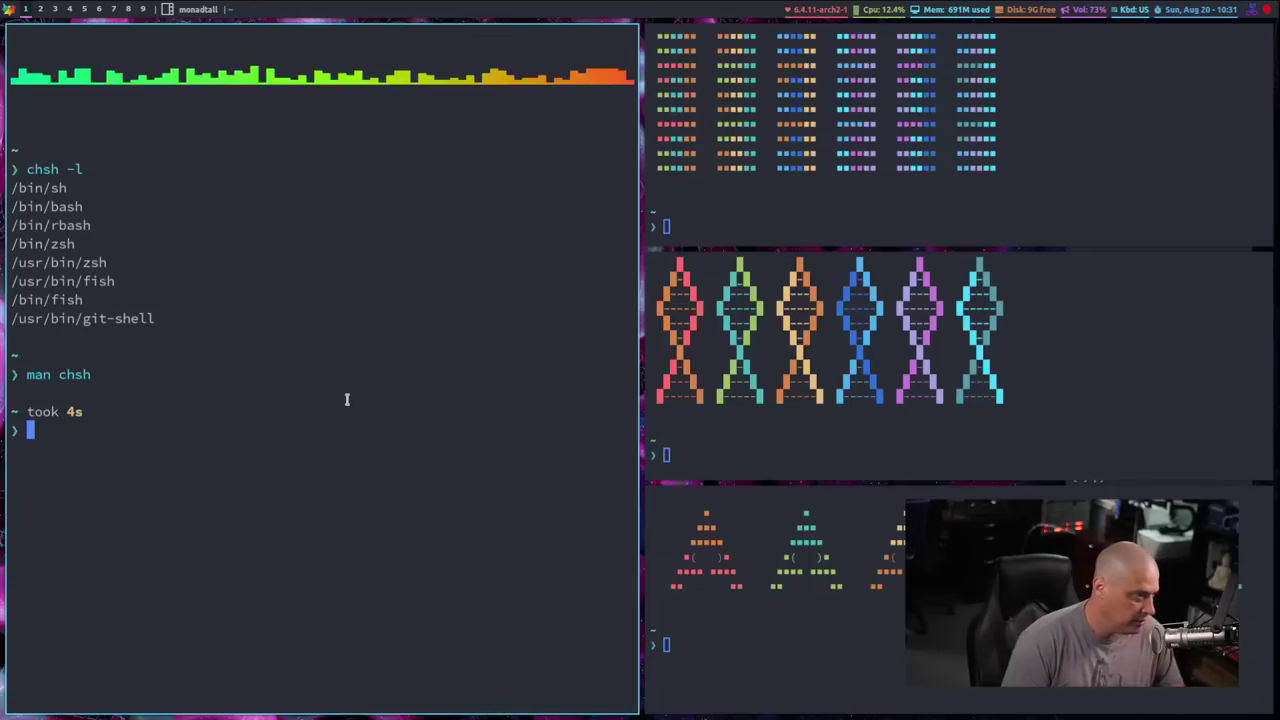
pyautogui.write('chsh')
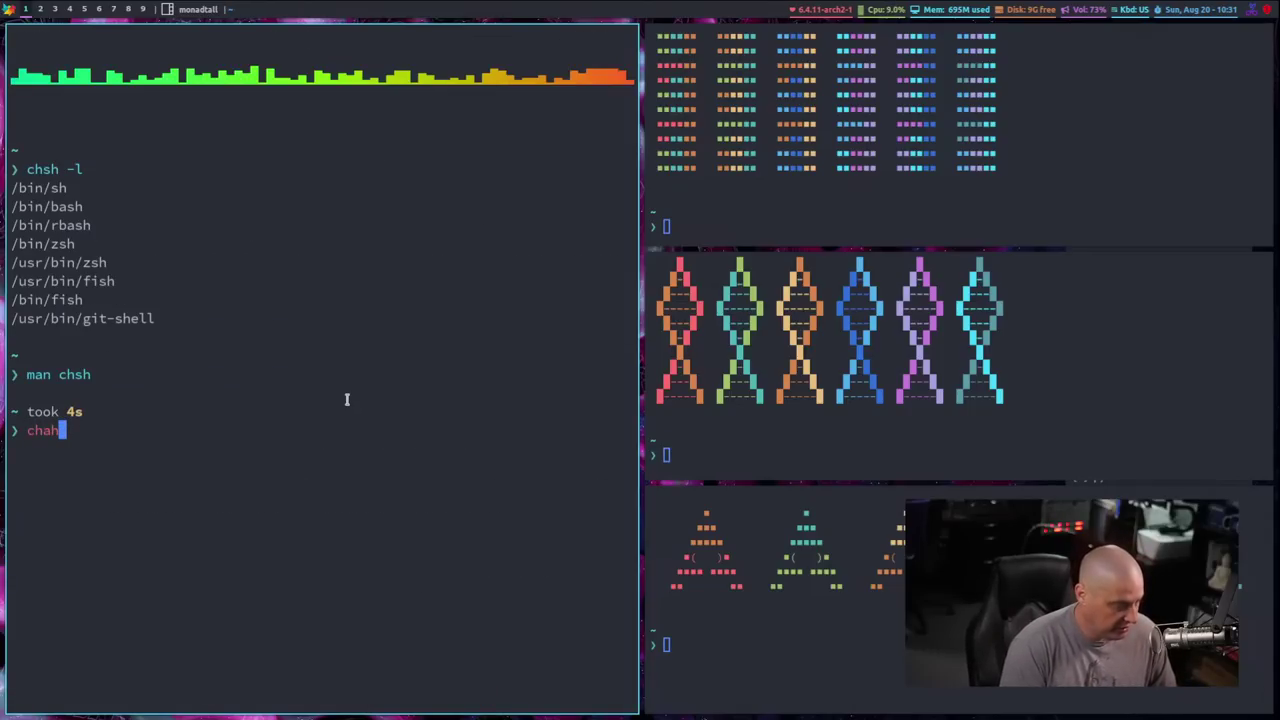
# Start the 'chsh -s' command while comparing /bin/bash, /bin/fish, /usr/bin/fish and /bin/zsh in the list
pyautogui.press('BackSpace')
pyautogui.write('hsh -s')
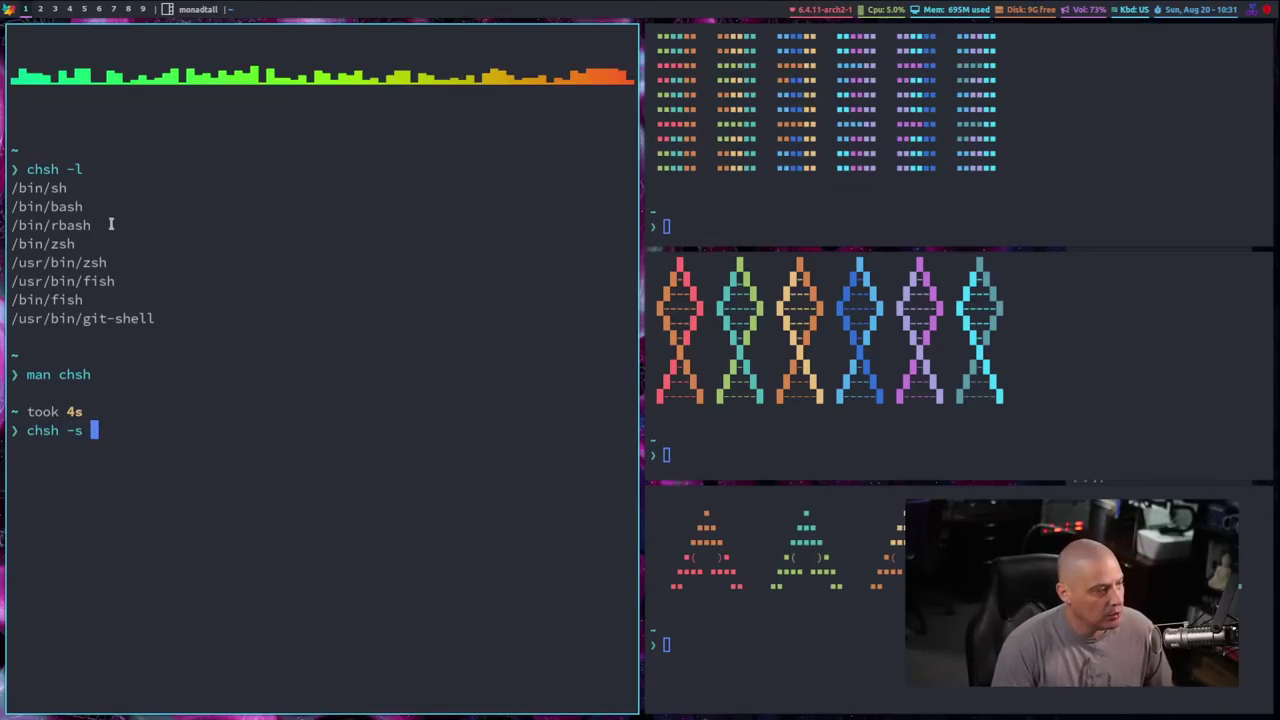
pyautogui.moveTo(86, 206); pyautogui.dragTo(13, 206)
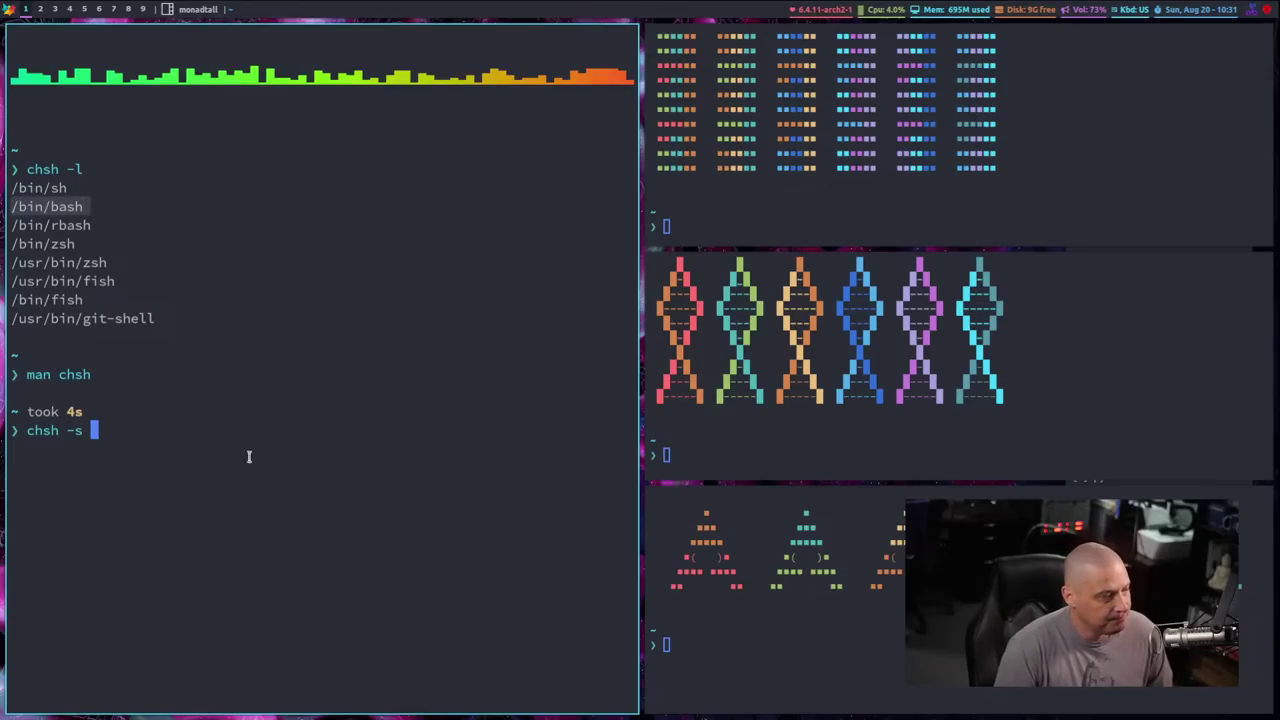
pyautogui.moveTo(92, 299); pyautogui.dragTo(14, 299)
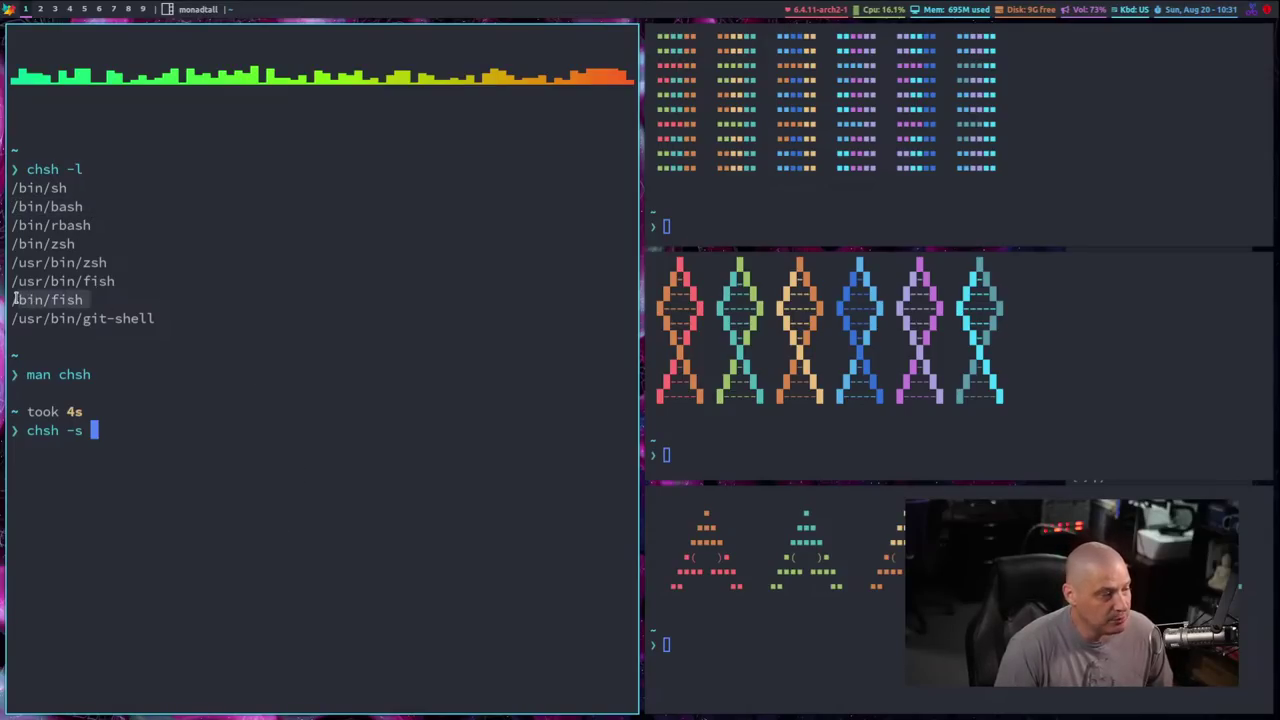
pyautogui.moveTo(115, 282); pyautogui.dragTo(12, 281)
pyautogui.moveTo(87, 299); pyautogui.dragTo(14, 299)
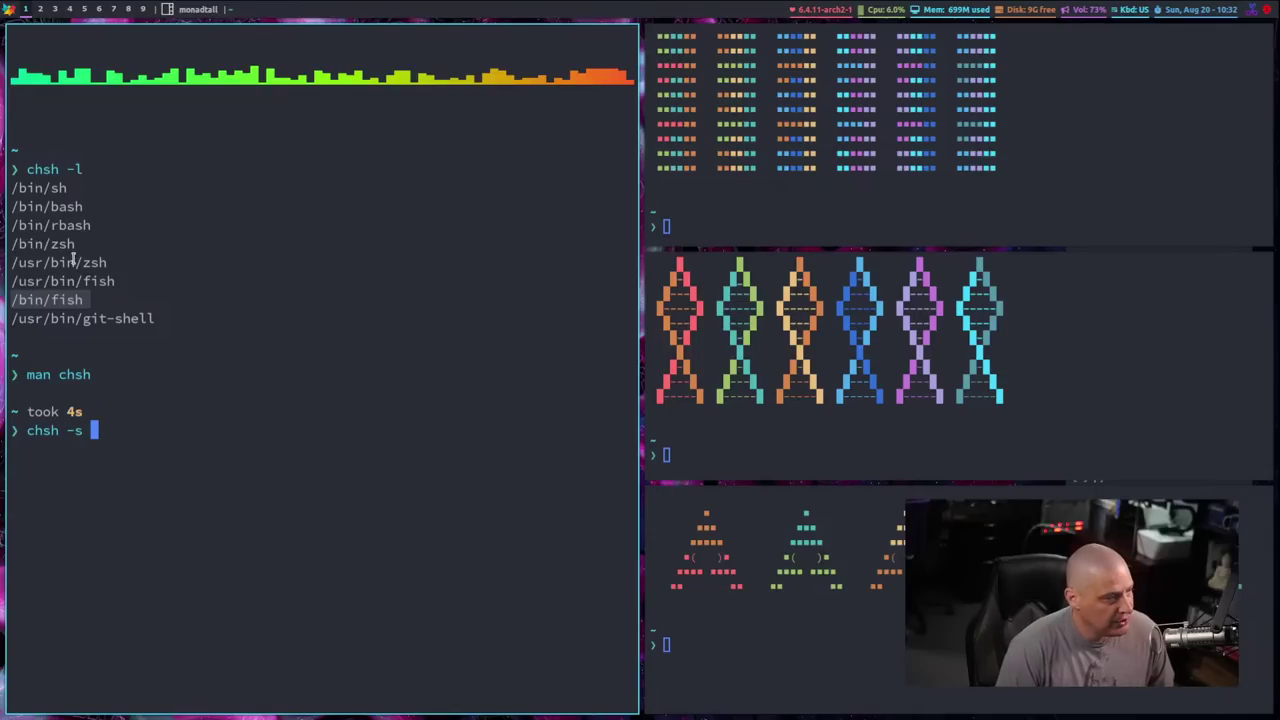
pyautogui.moveTo(85, 243); pyautogui.dragTo(10, 244)
pyautogui.click(287, 552)
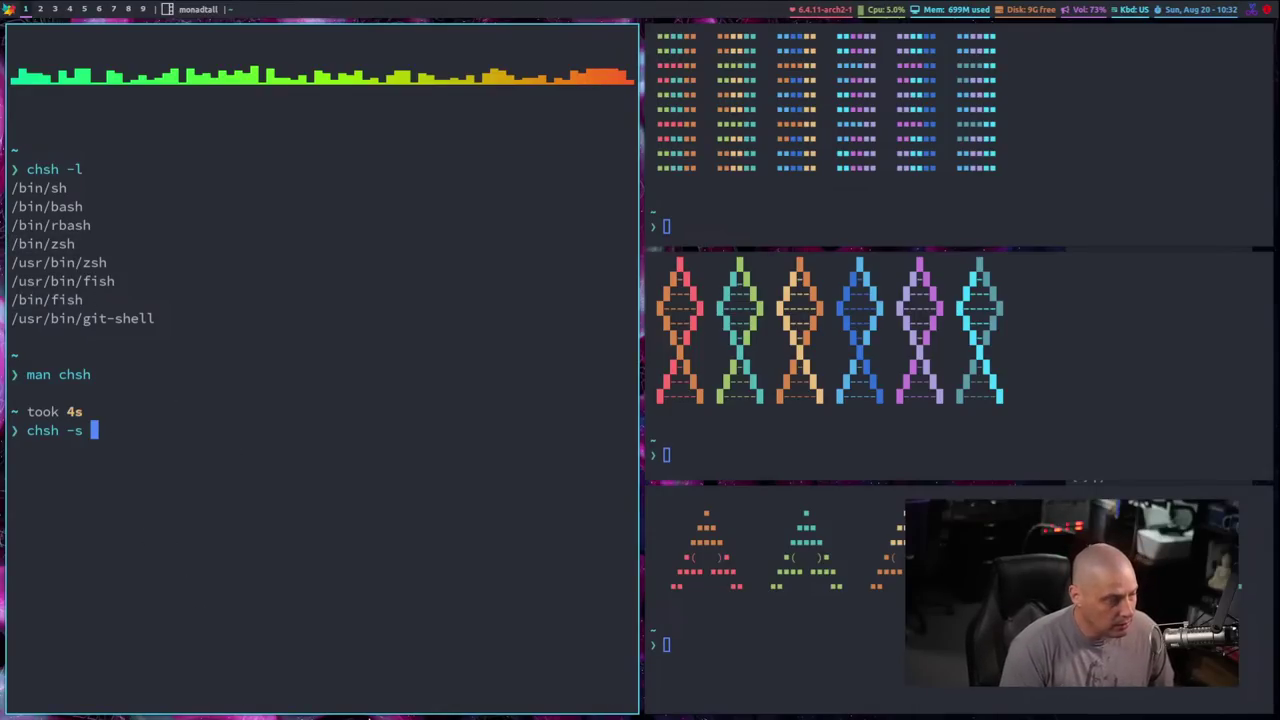
# Change the login shell to /bin/bash with the account password, then close the other terminals
pyautogui.write('/bin/')
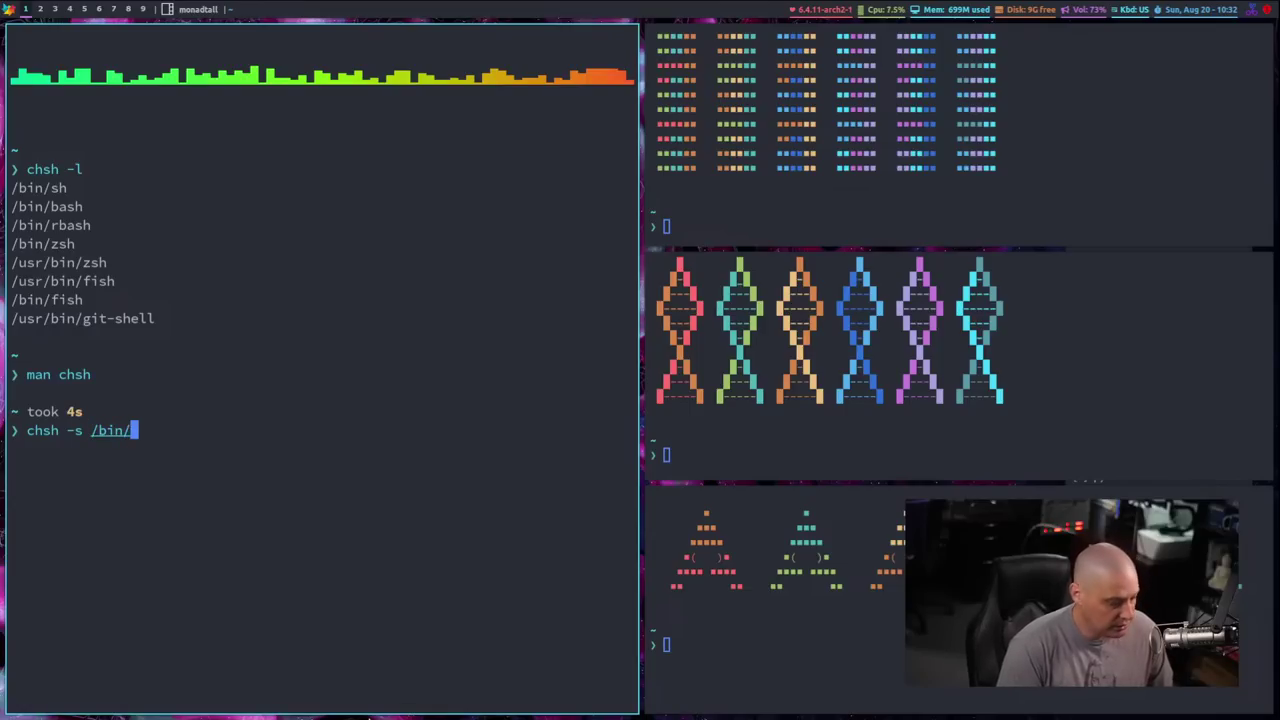
pyautogui.write('bash')
pyautogui.press('Return')
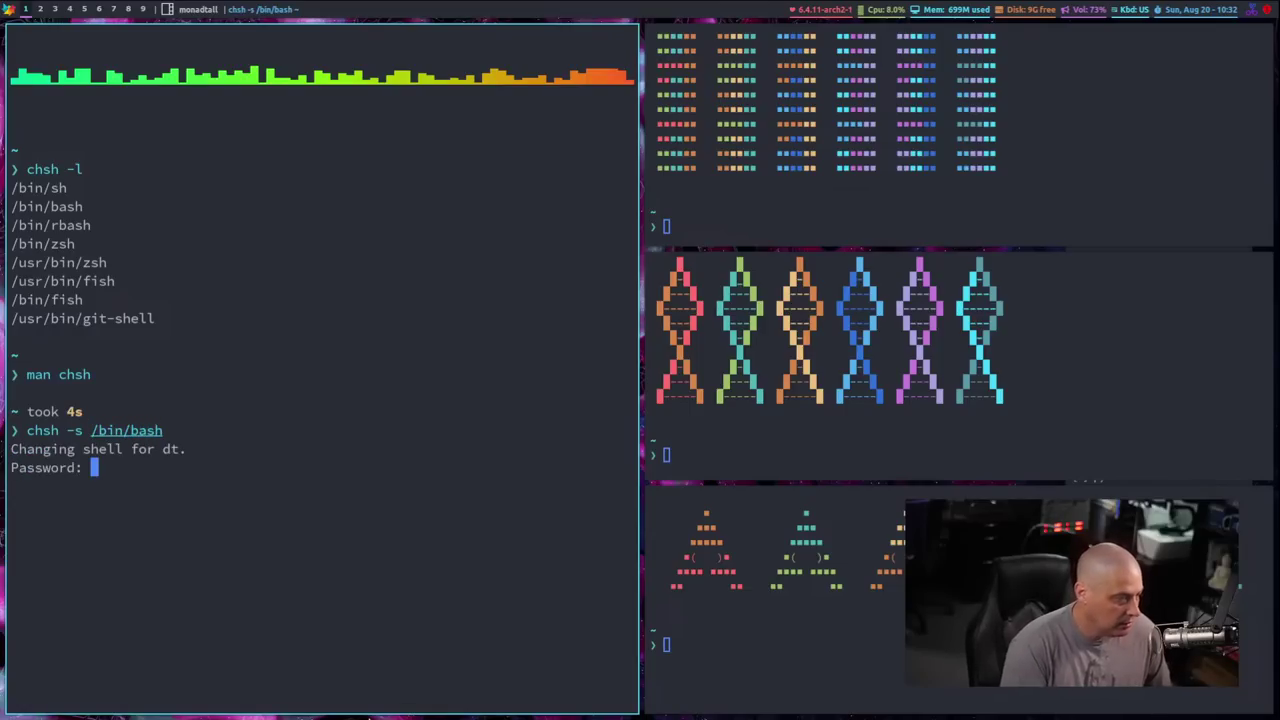
pyautogui.press('Return')
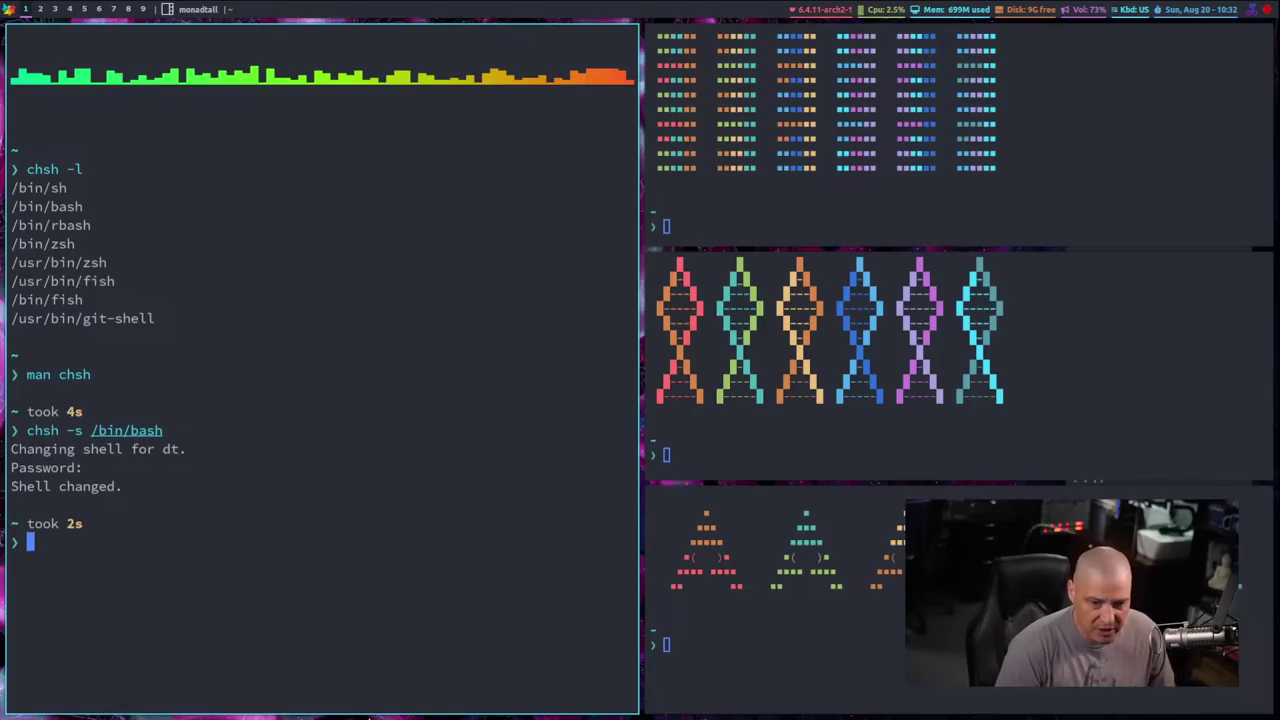
pyautogui.press('super+shift+c')
pyautogui.press('super+shift+c')
pyautogui.press('super+shift+c')
pyautogui.press('super+shift+c')
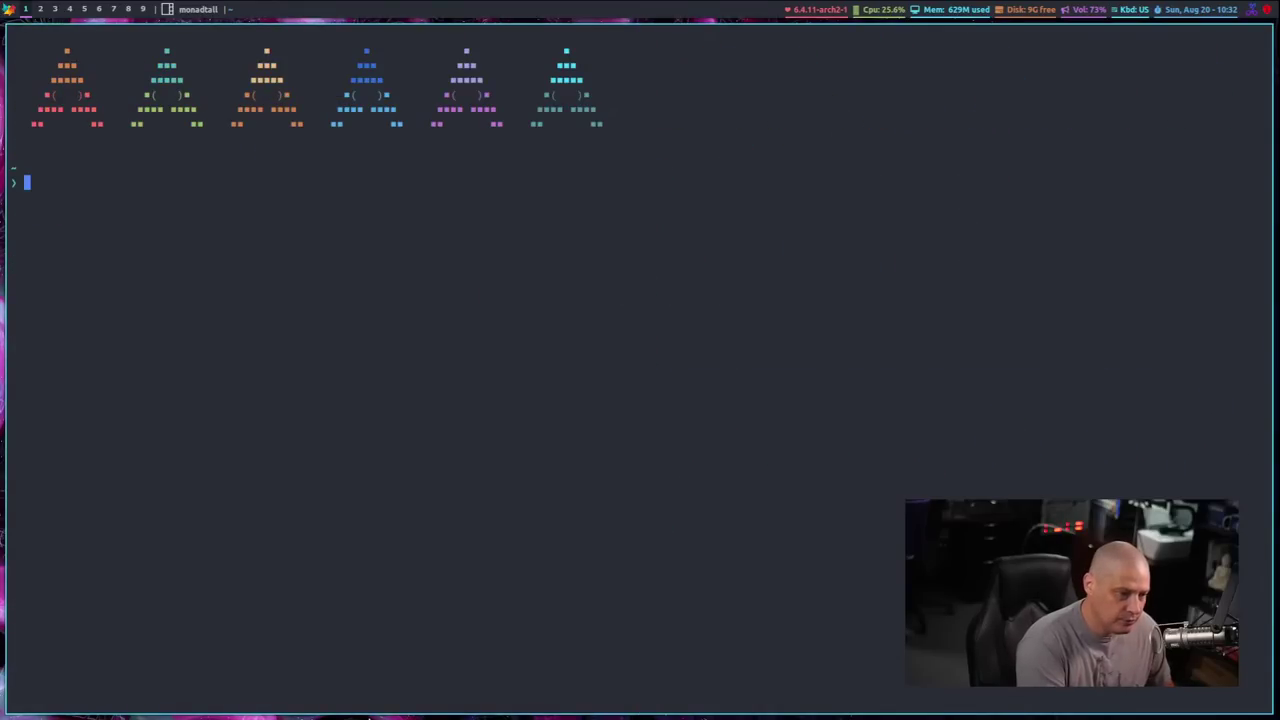
# Open a new terminal and list the home directory contents with ls
pyautogui.press('super+Return')
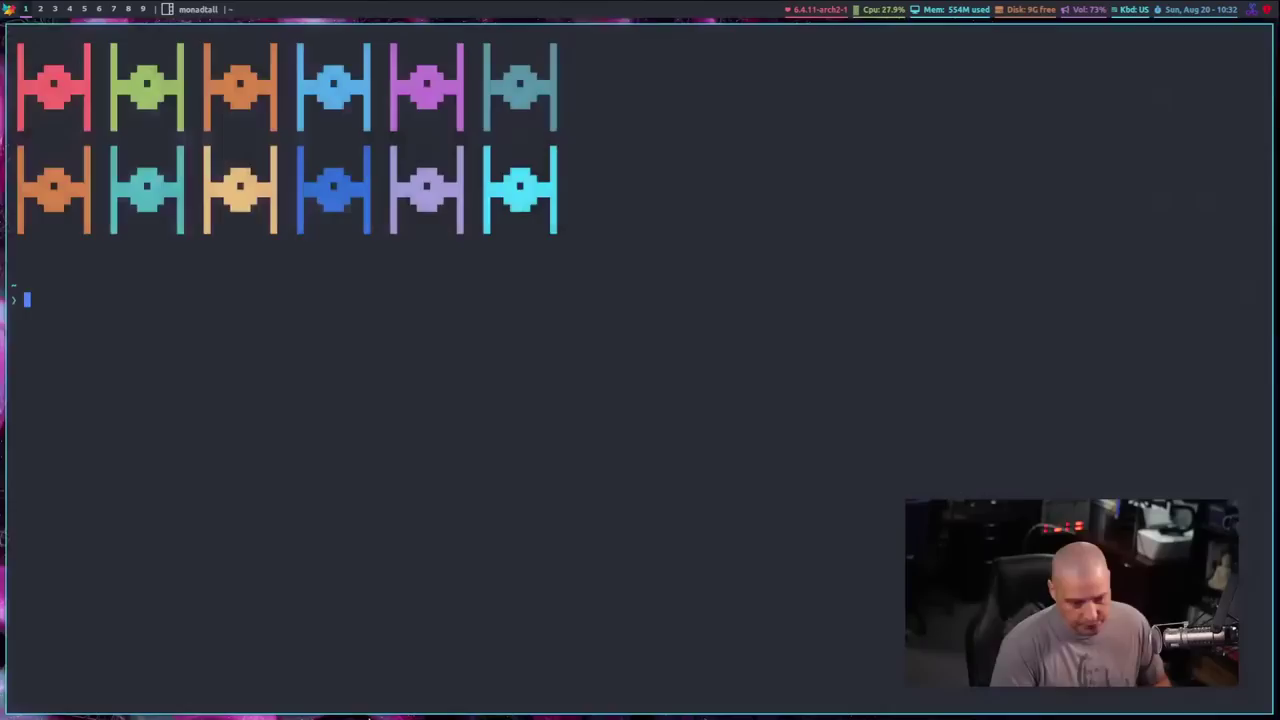
pyautogui.write('l')
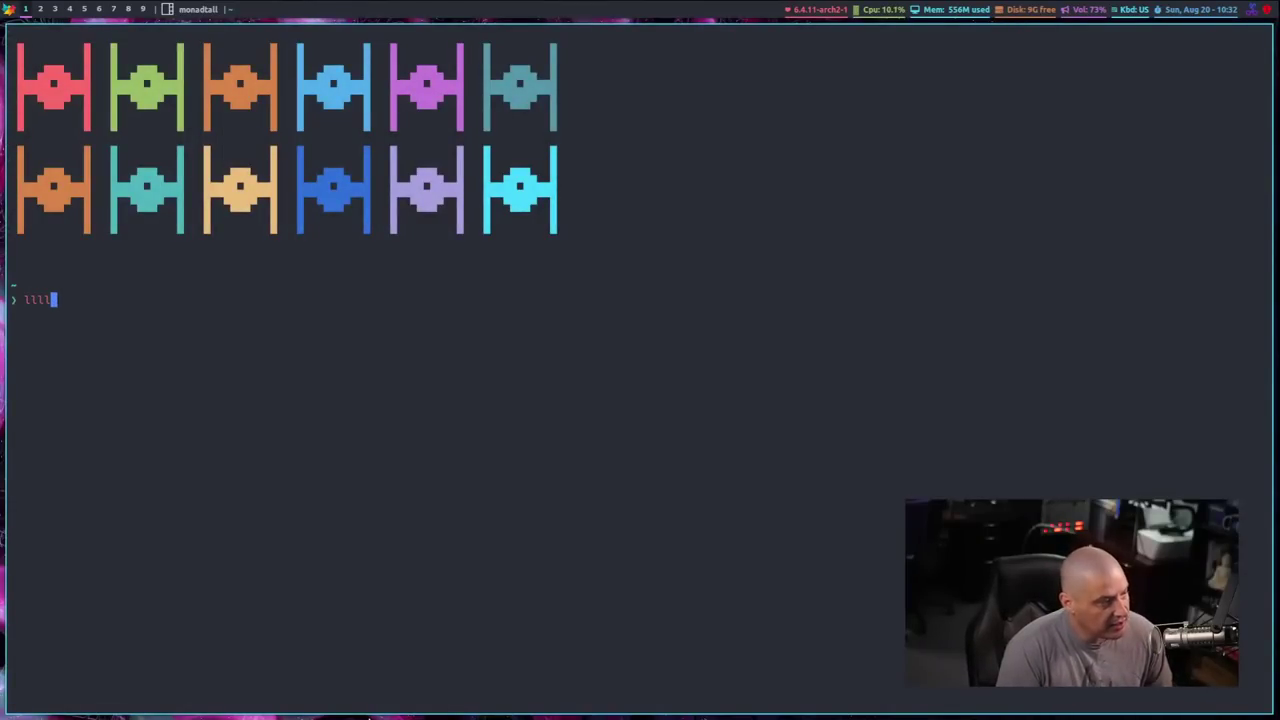
pyautogui.press('BackSpace')
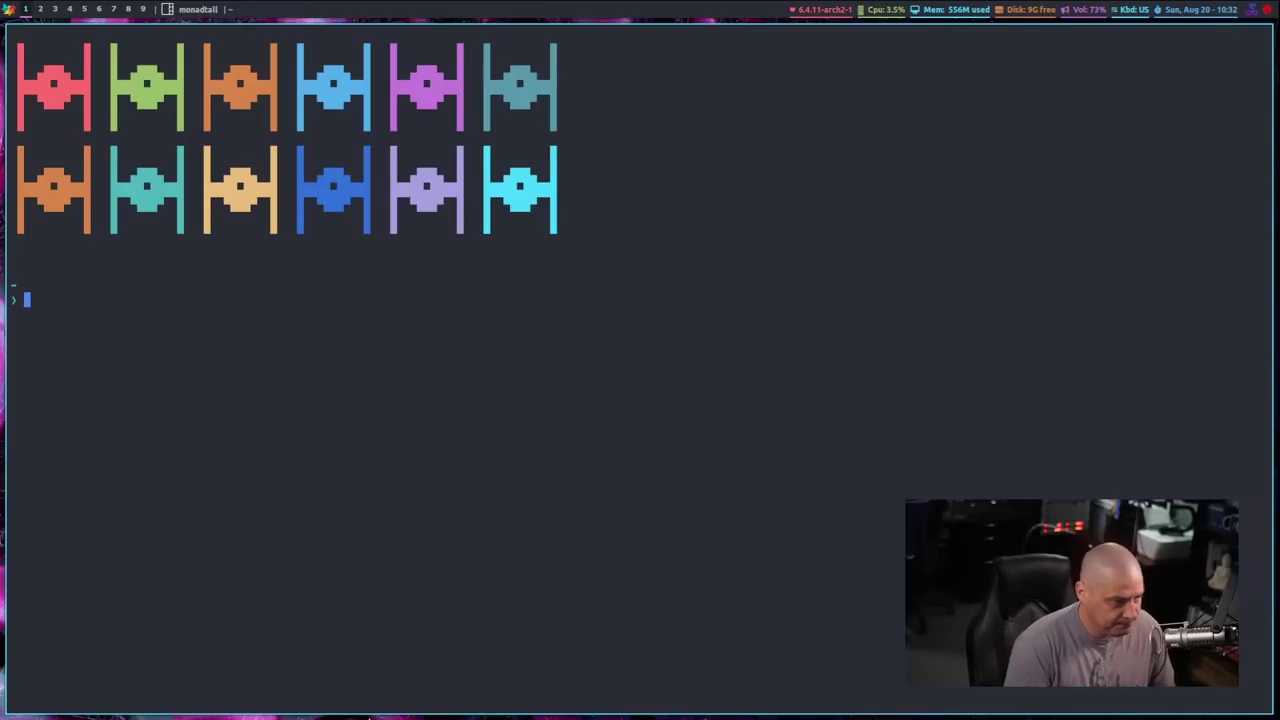
pyautogui.write('ll')
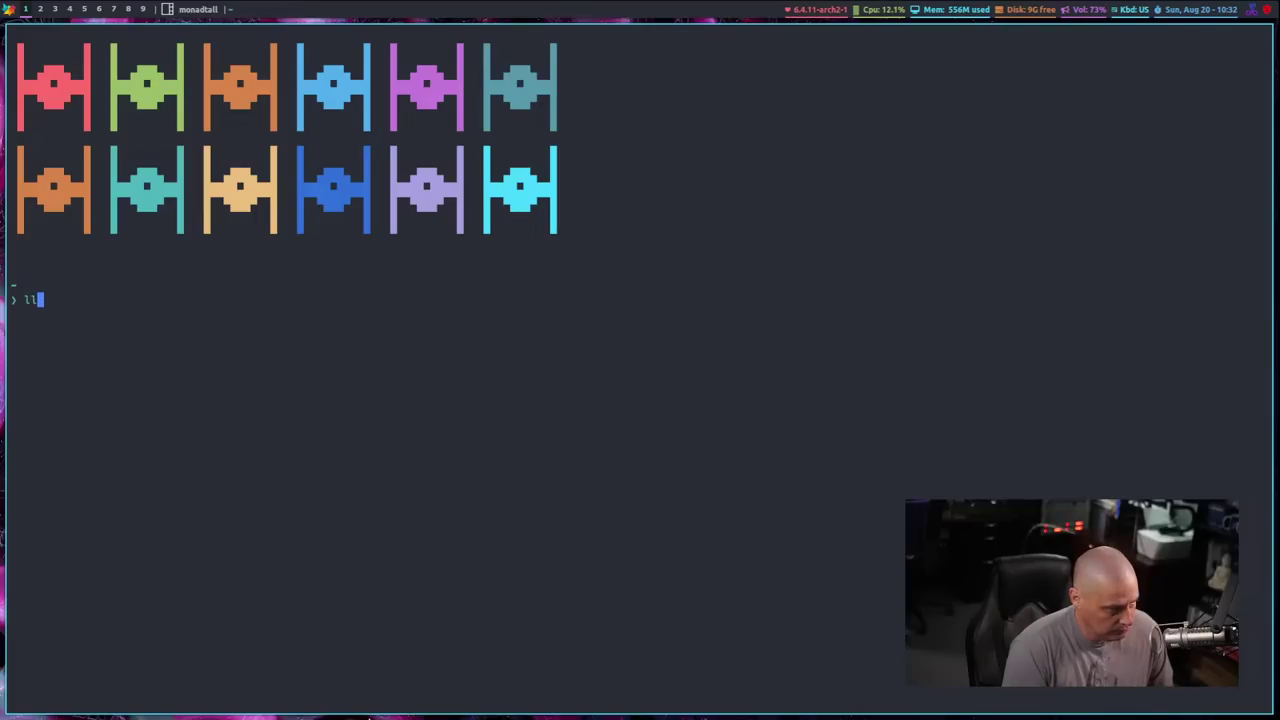
pyautogui.press('BackSpace')
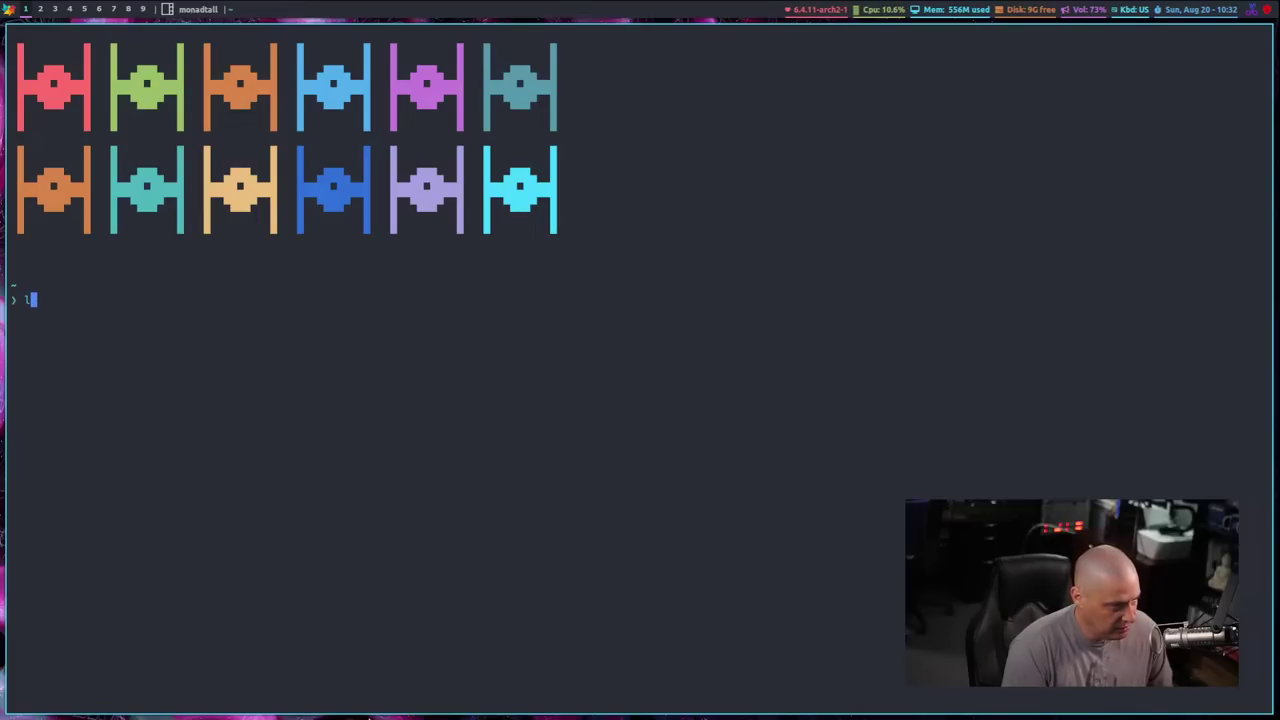
pyautogui.write('s')
pyautogui.press('Return')
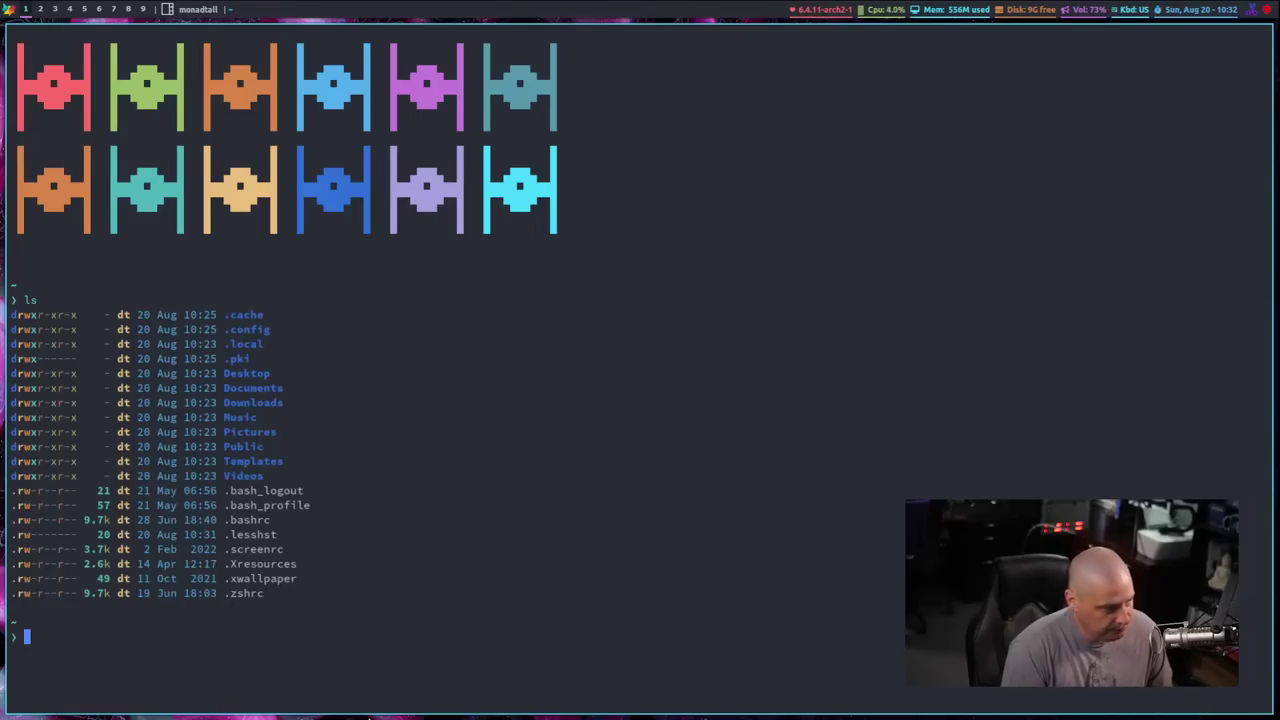
# Start a bash shell, erase the junk input, and close the terminal
pyautogui.write('bash')
pyautogui.press('Return')
pyautogui.write('l')
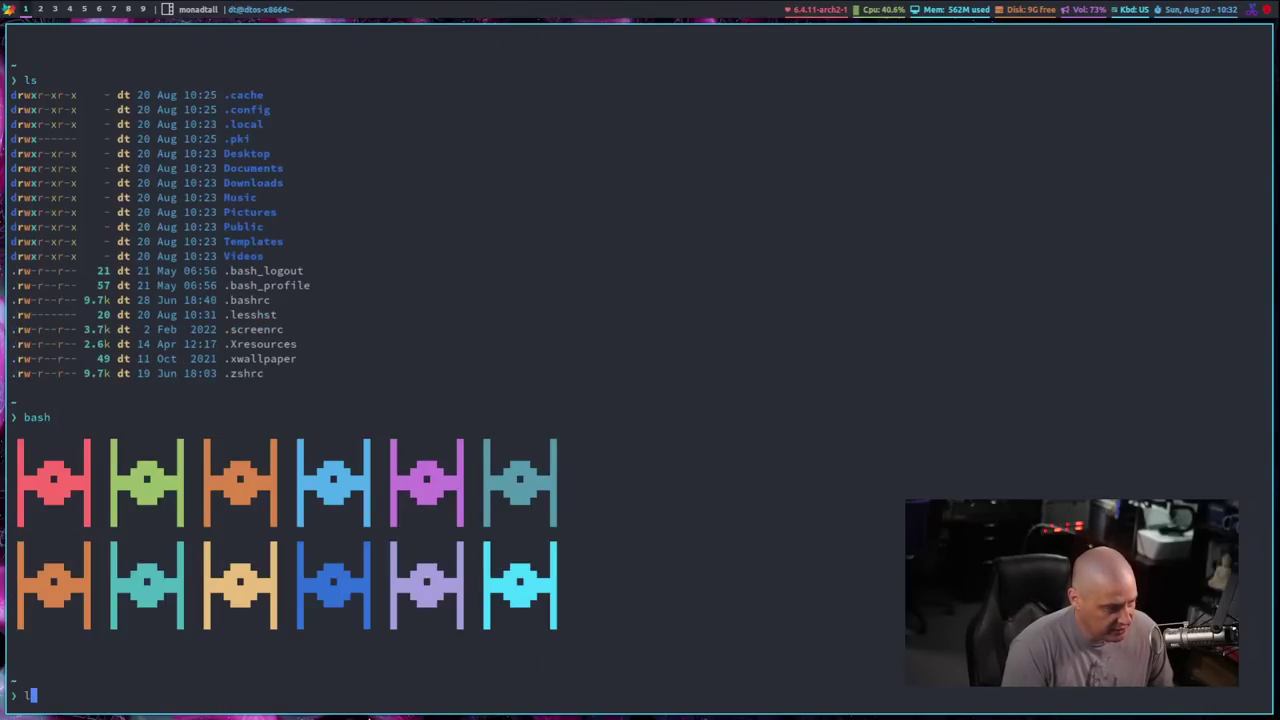
pyautogui.write('ssssdf')
pyautogui.press('BackSpace')
pyautogui.press('BackSpace')
pyautogui.press('BackSpace')
pyautogui.press('BackSpace')
pyautogui.press('BackSpace')
pyautogui.press('BackSpace')
pyautogui.press('BackSpace')
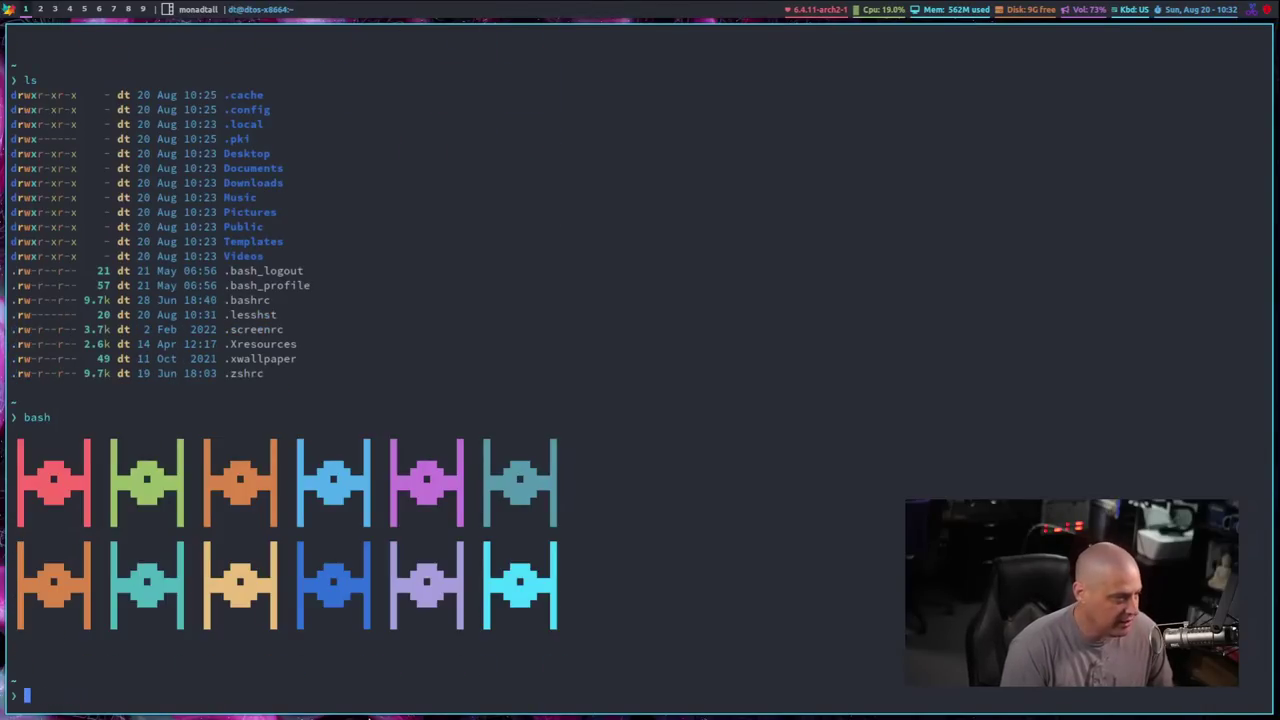
pyautogui.press('super+shift+c')
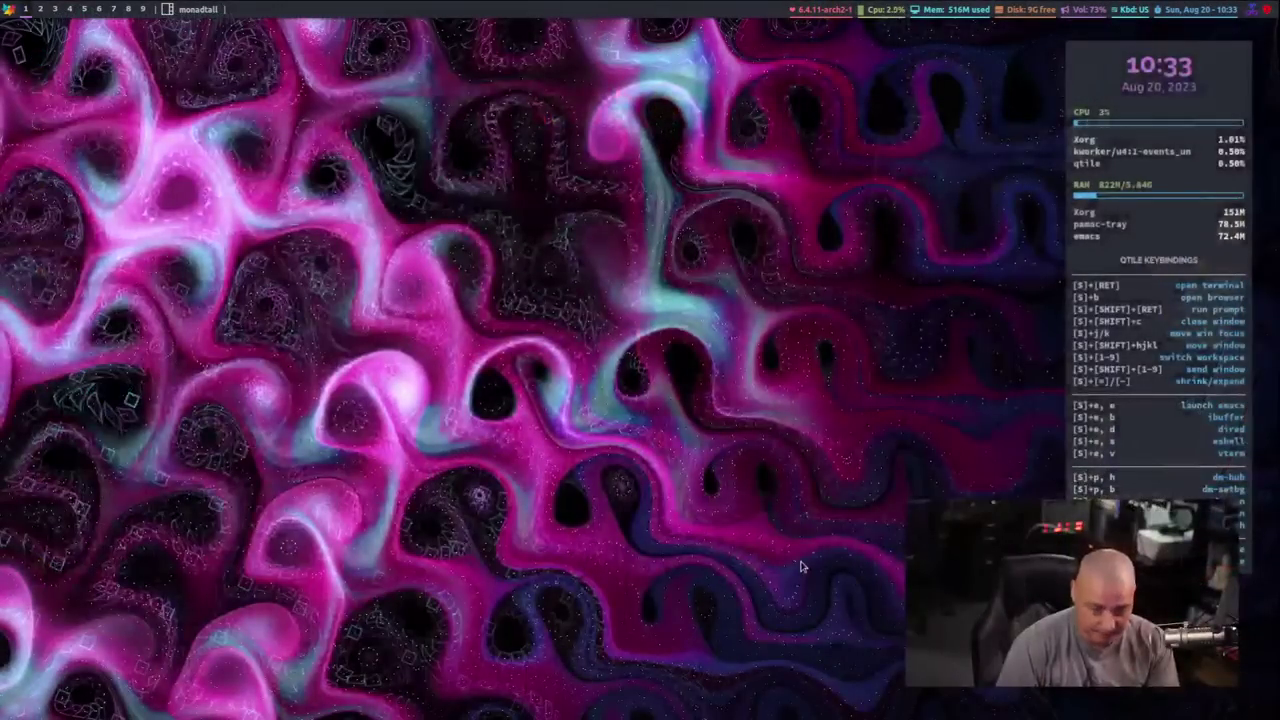
pyautogui.press('super+Return')
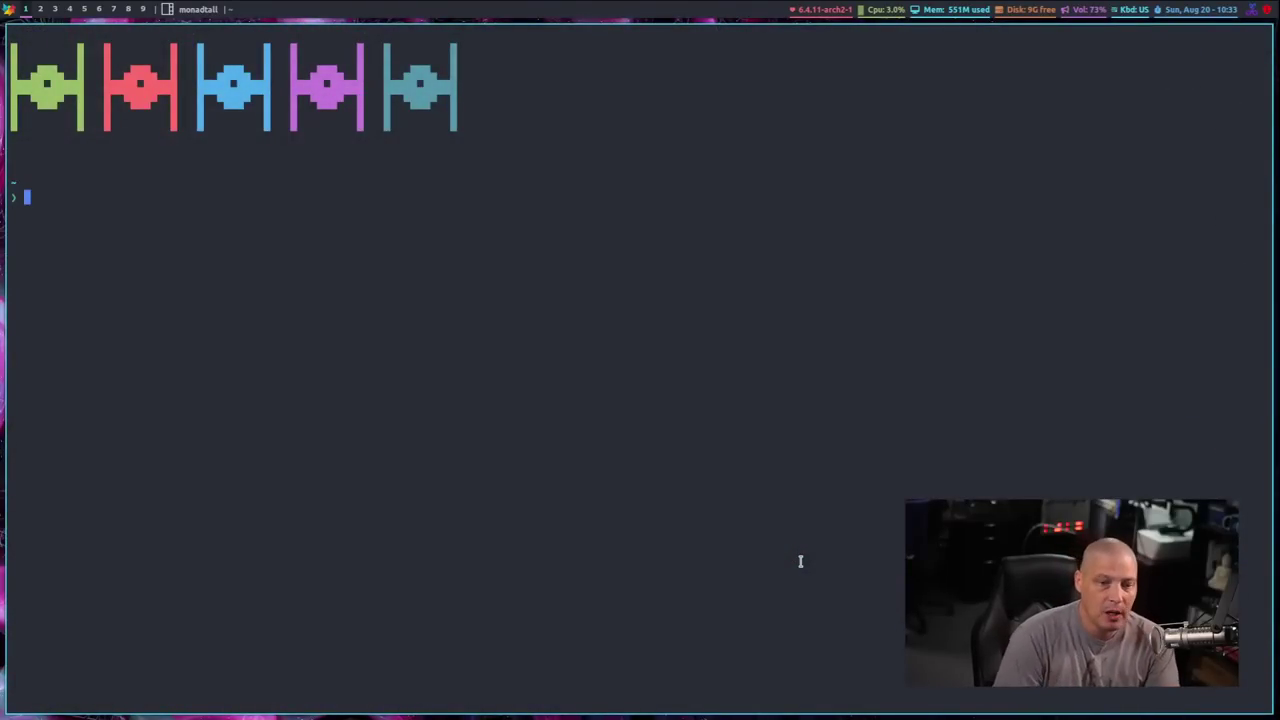
pyautogui.press('super+Return')
pyautogui.press('super+Return')
pyautogui.press('super+Return')
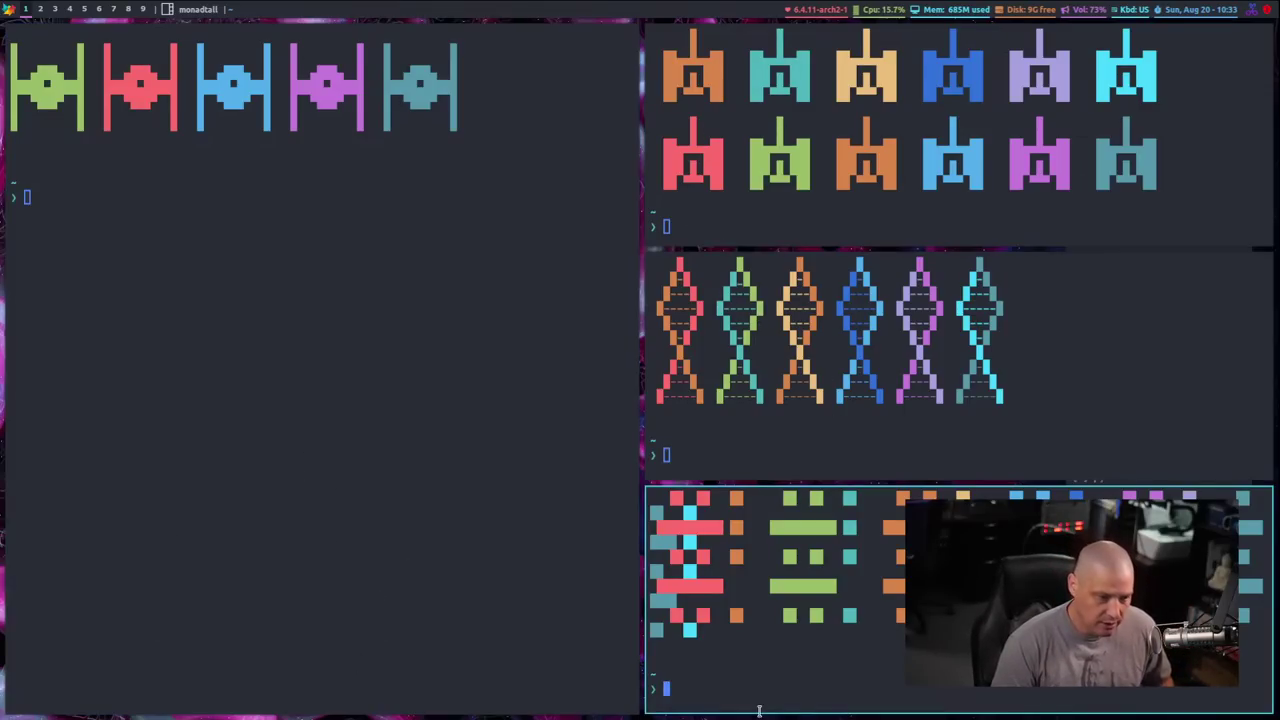
pyautogui.press('super+Return')
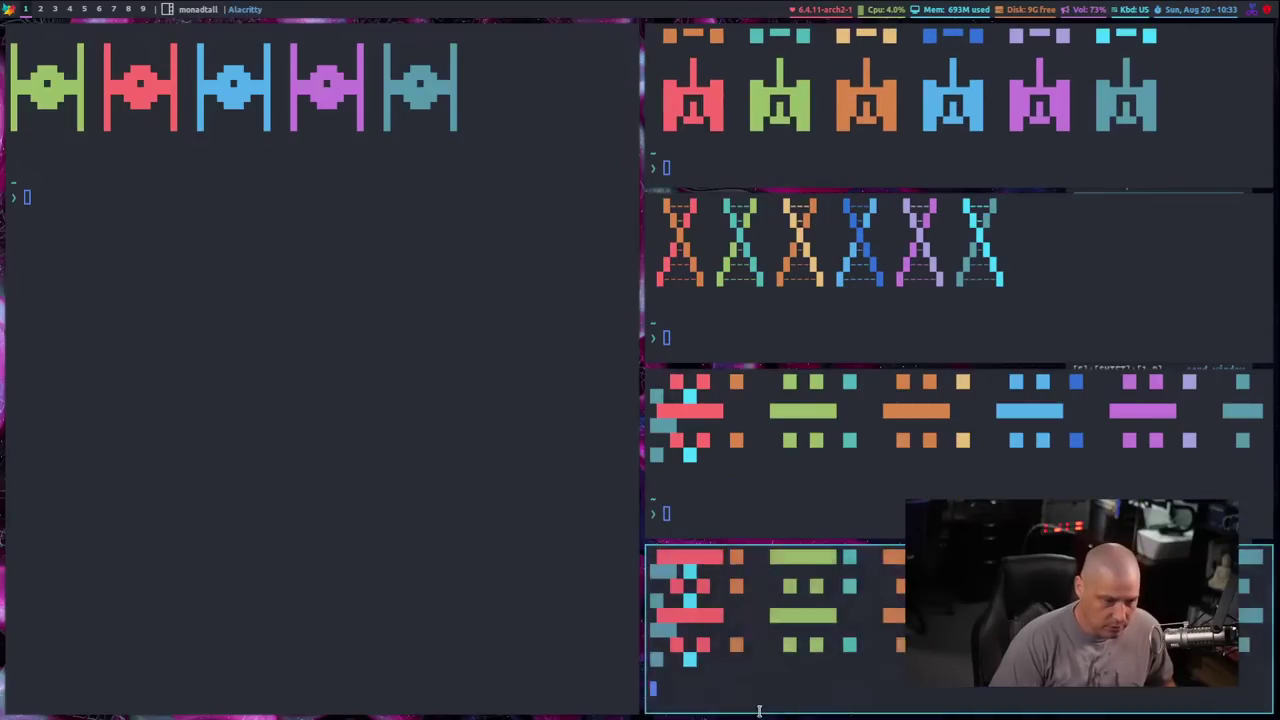
pyautogui.press('super+shift+c')
pyautogui.press('super+shift+c')
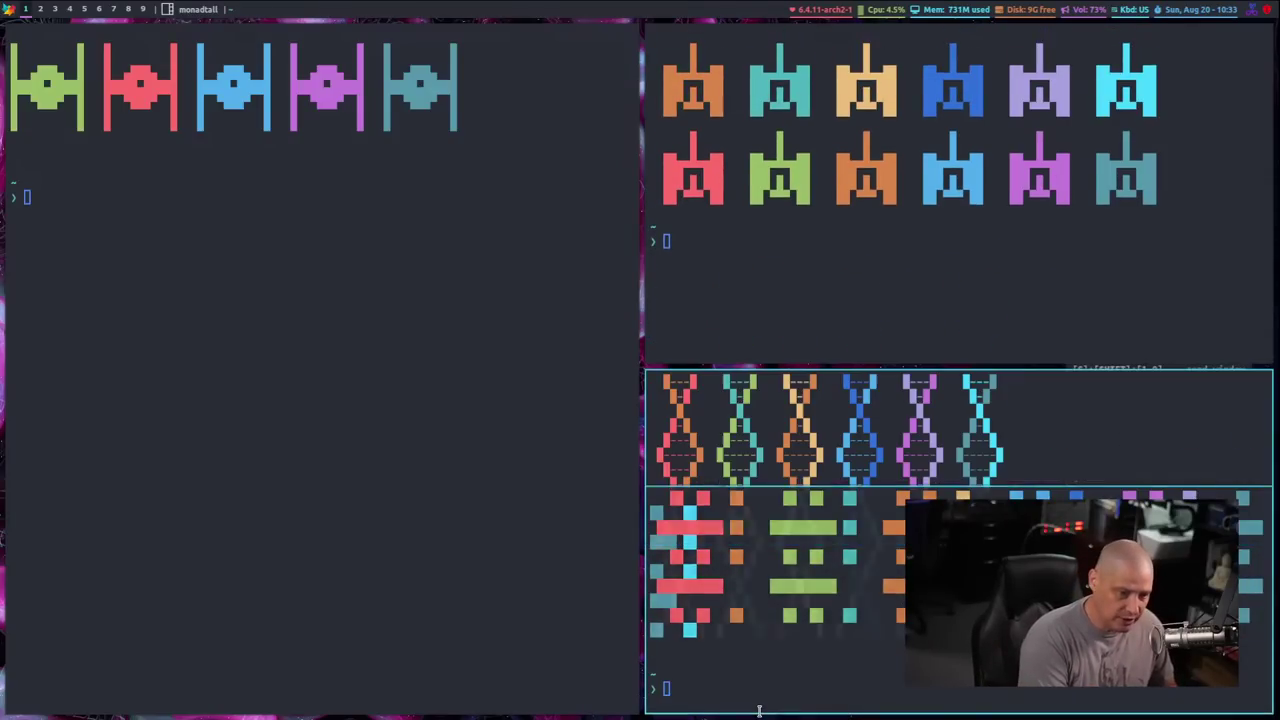
pyautogui.press('super+shift+c')
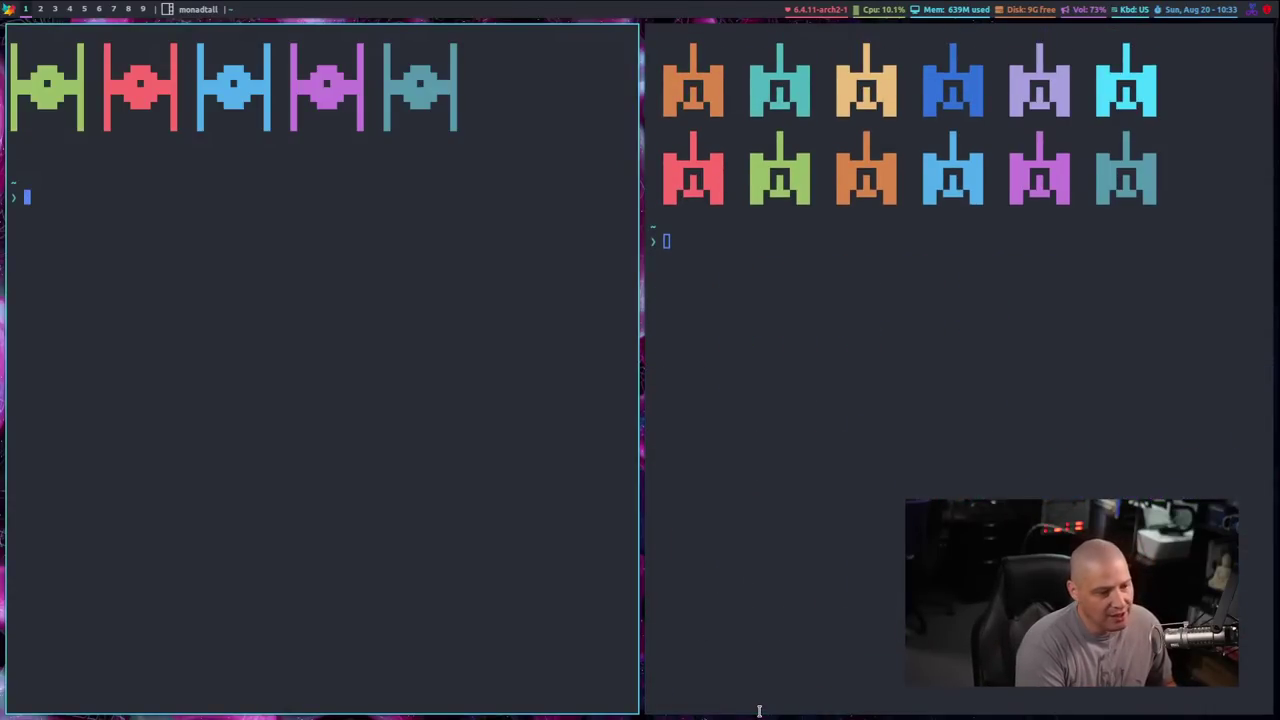
pyautogui.press('super+shift+c')
pyautogui.press('super+shift+c')
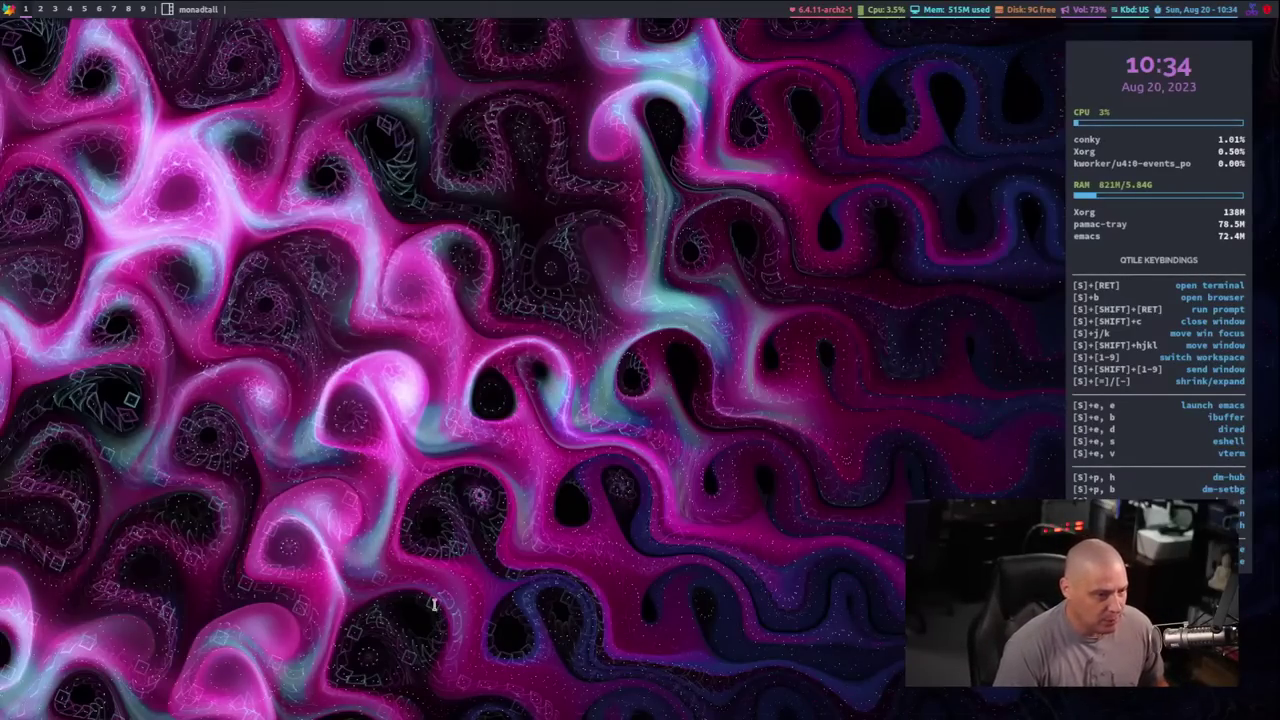
# Open a terminal, close the space-invaders terminal, and cycle focus through the tiles
pyautogui.press('super+Return')
pyautogui.press('super+Return')
pyautogui.press('super+Return')
pyautogui.press('super+Return')
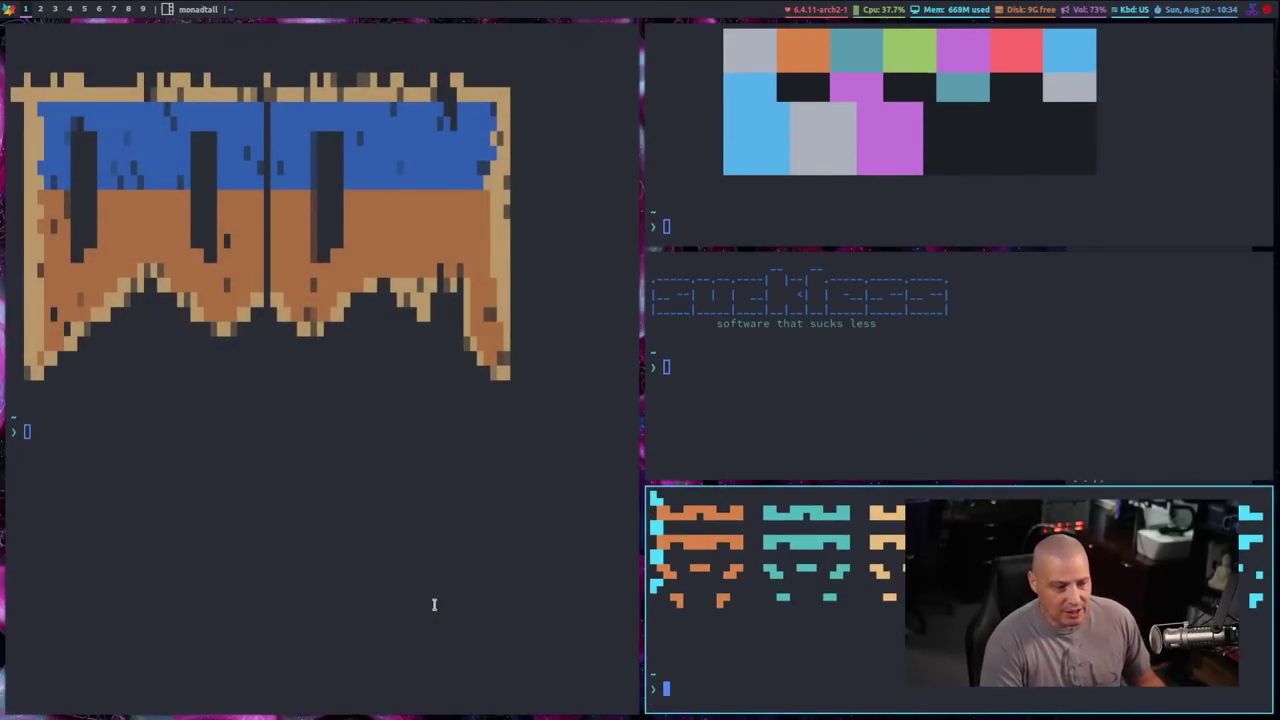
pyautogui.press('super+shift+c')
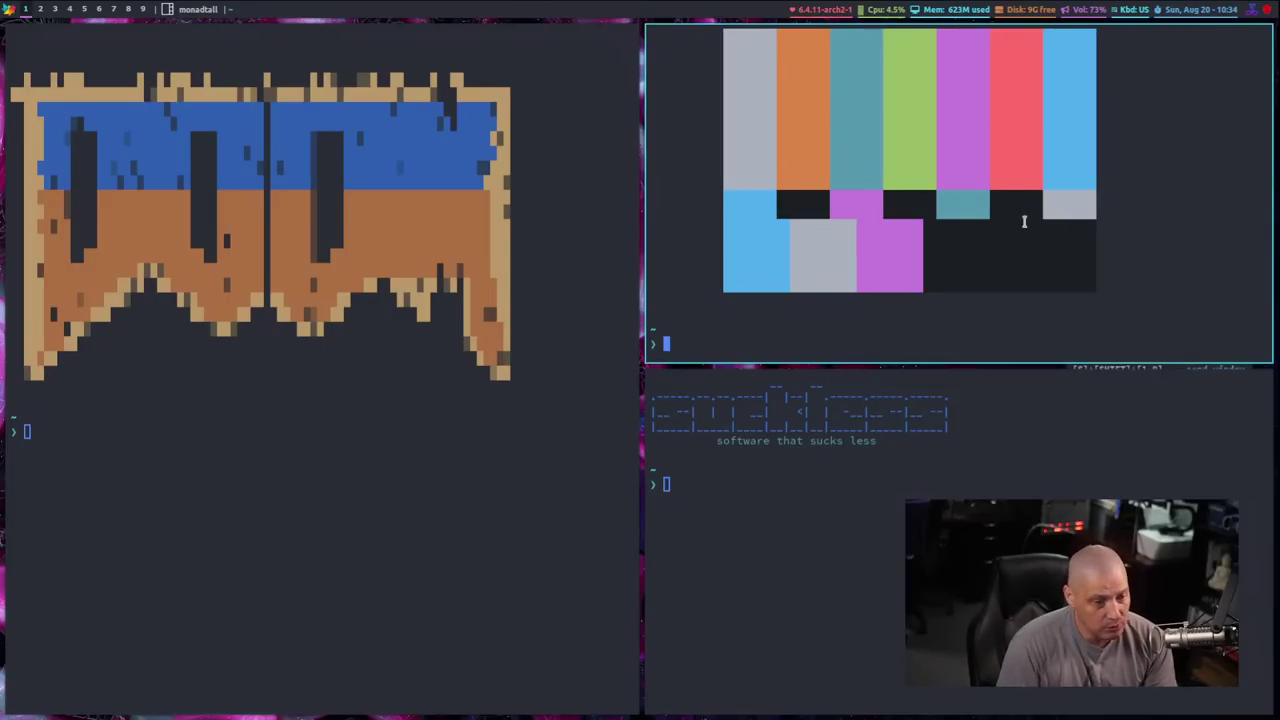
pyautogui.press('super+j')
pyautogui.press('super+k')
pyautogui.press('super+j')
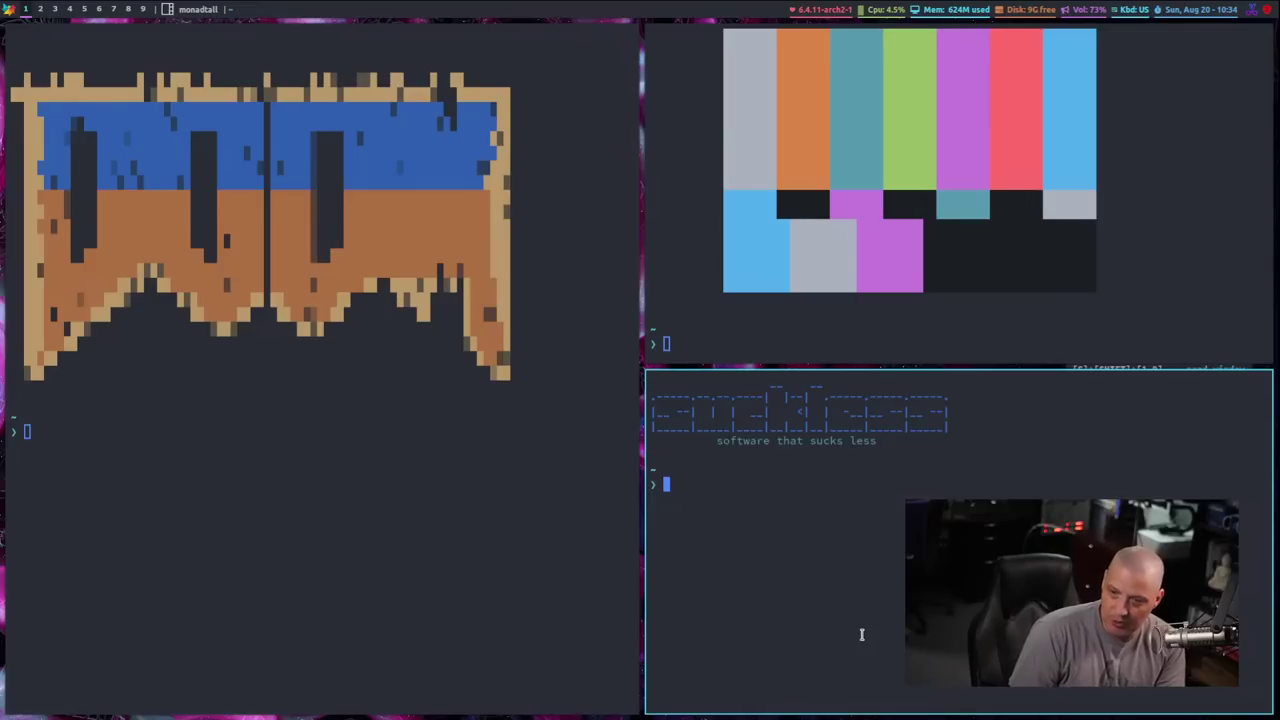
# Open and close an extra bottom-right terminal, then close workspace 2's lone terminal
pyautogui.press('super+Return')
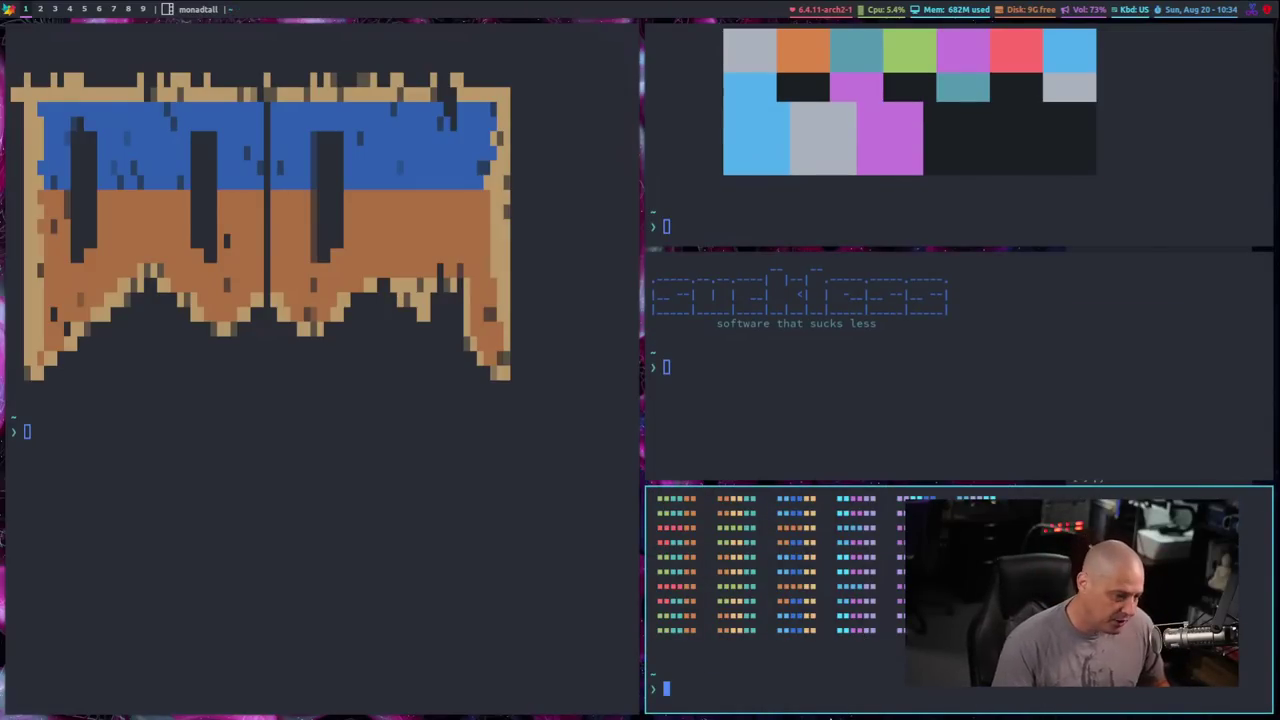
pyautogui.press('super+shift+c')
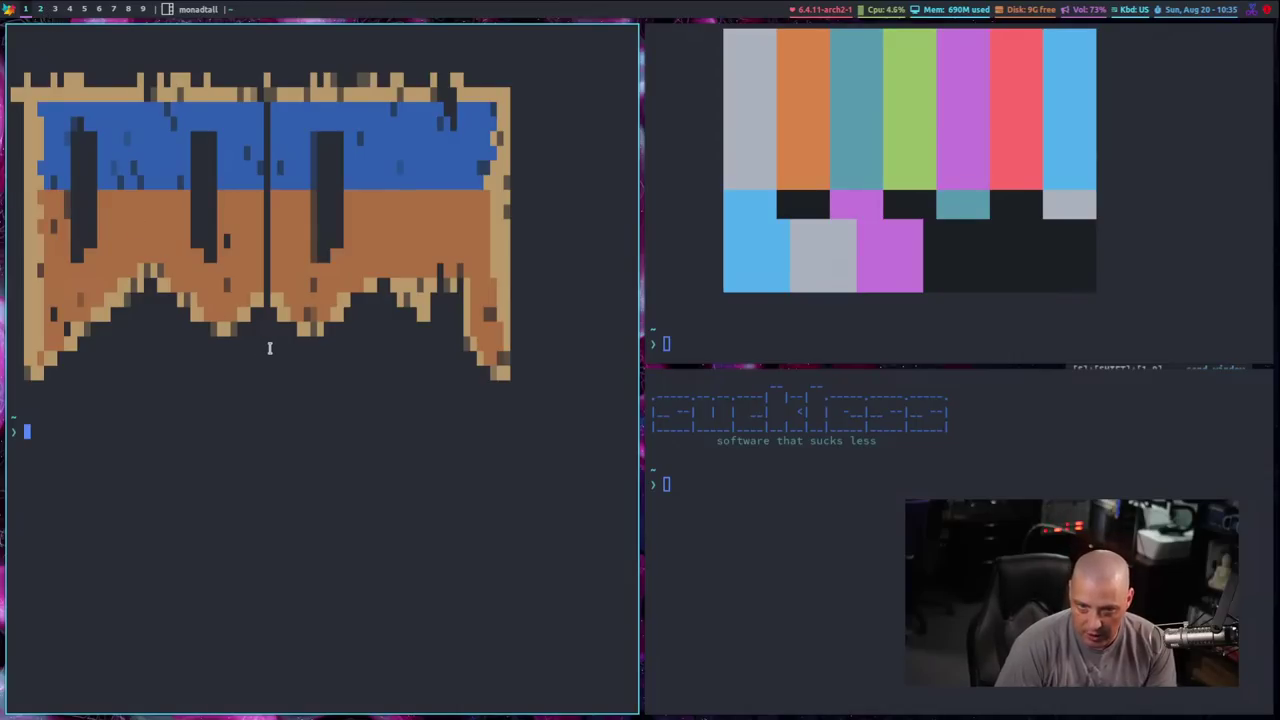
pyautogui.press('super+2')
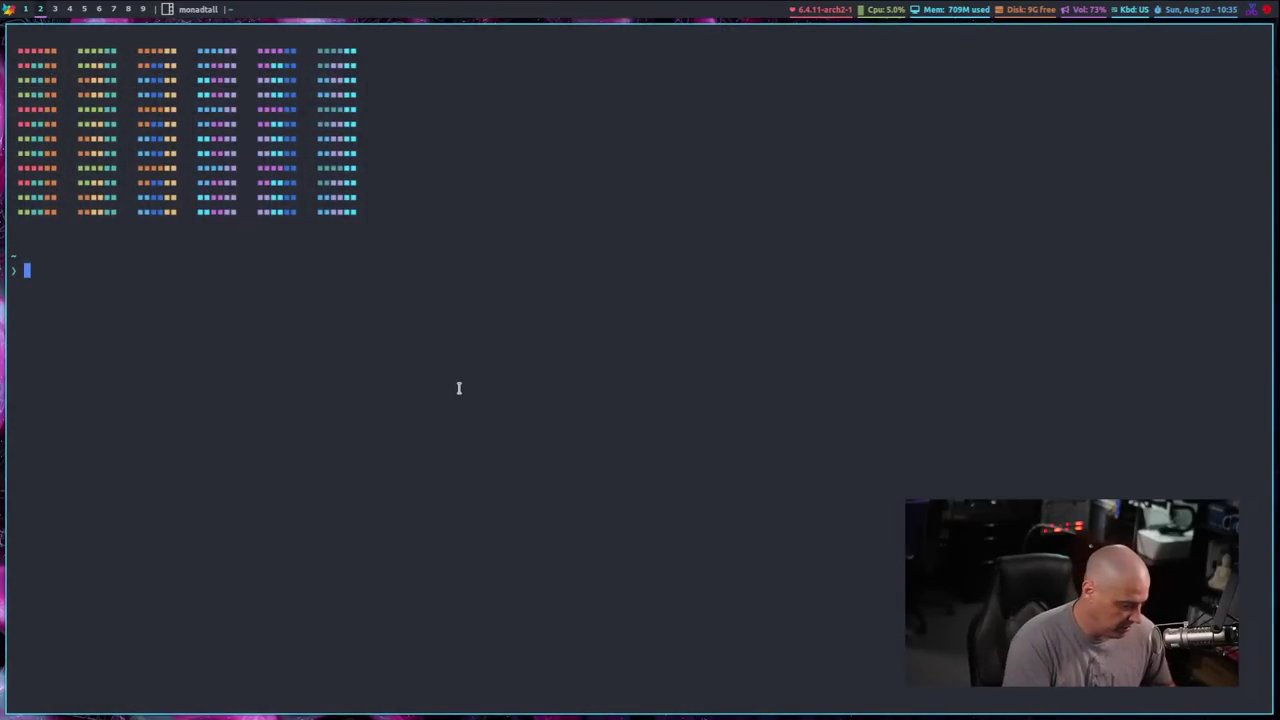
pyautogui.press('super+shift+c')
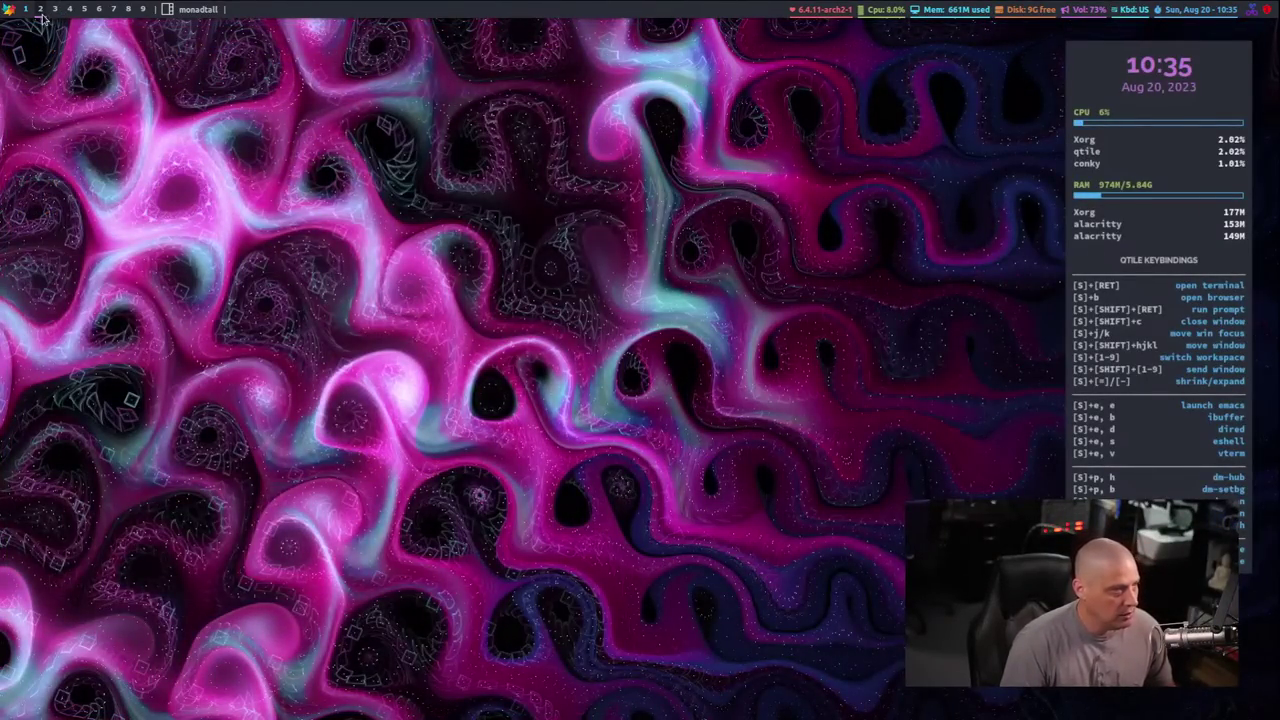
# Return to workspace 1 and focus its bottom-right terminal
pyautogui.press('super+1')
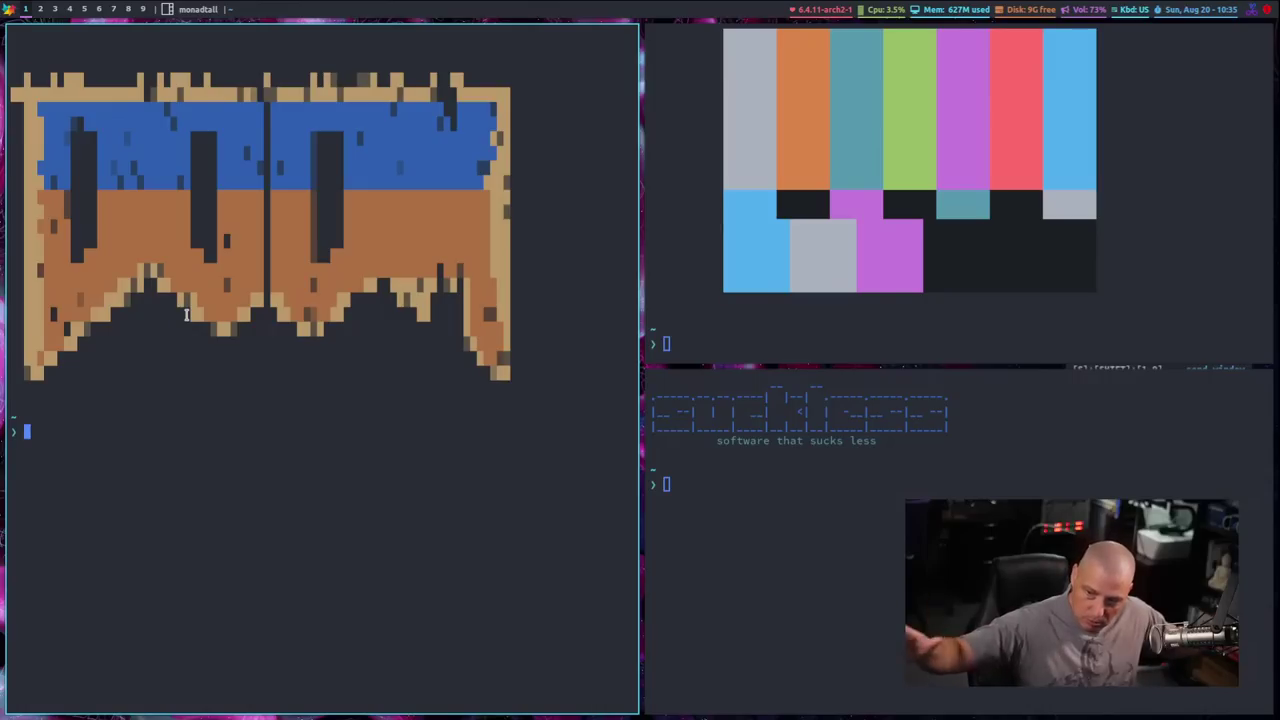
pyautogui.press('super+l')
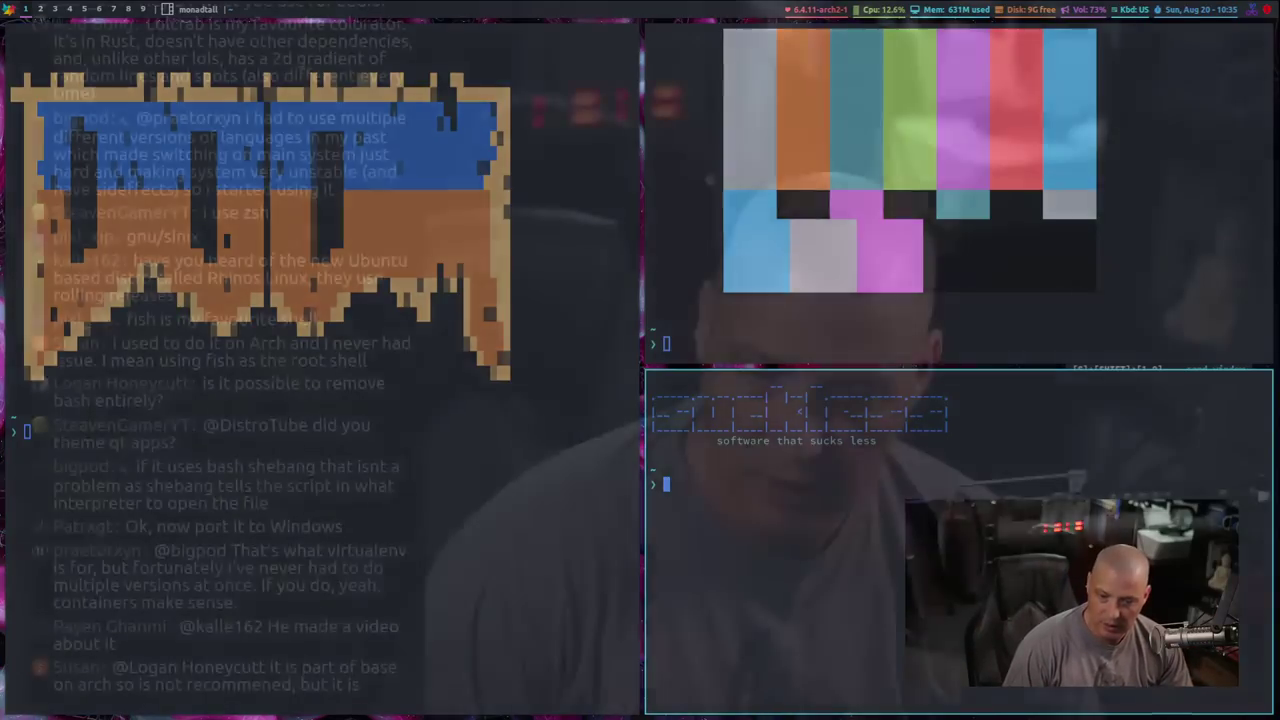
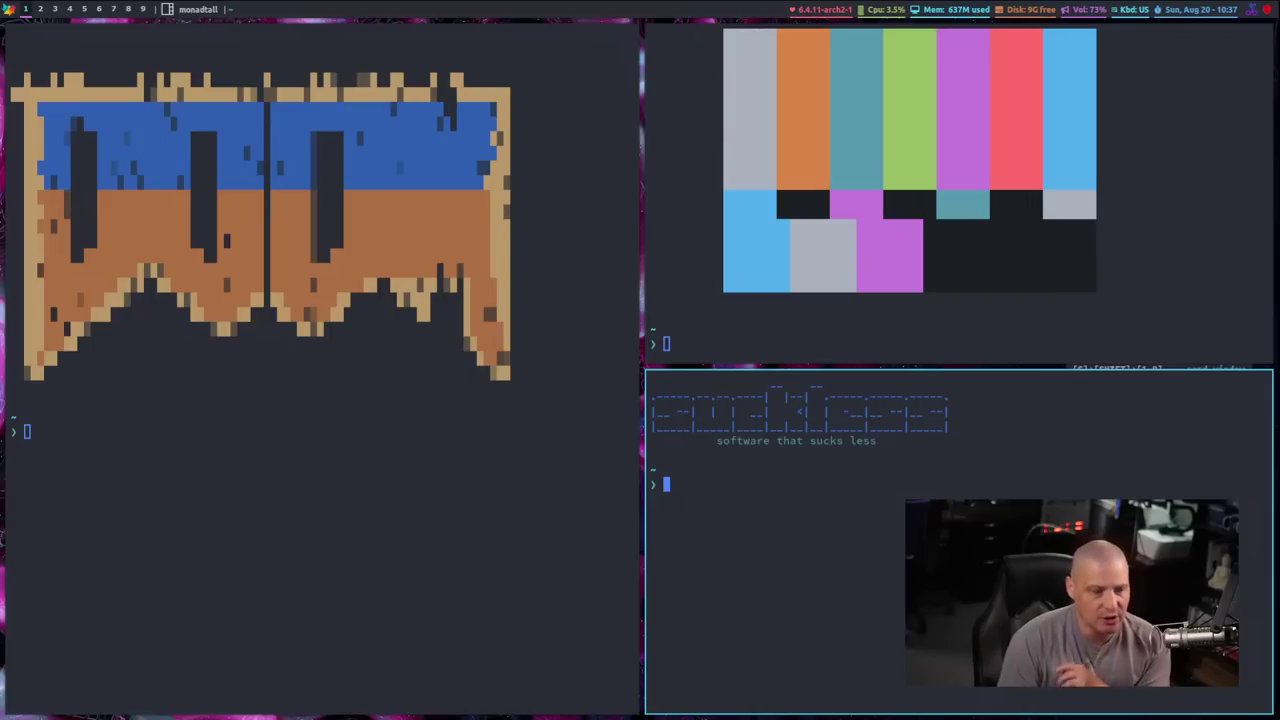
# Close the three Alacritty terminal windows with Super+Shift+C, leaving the workspace empty
pyautogui.press('super+shift+c')
pyautogui.press('super+shift+c')
pyautogui.press('super+shift+c')
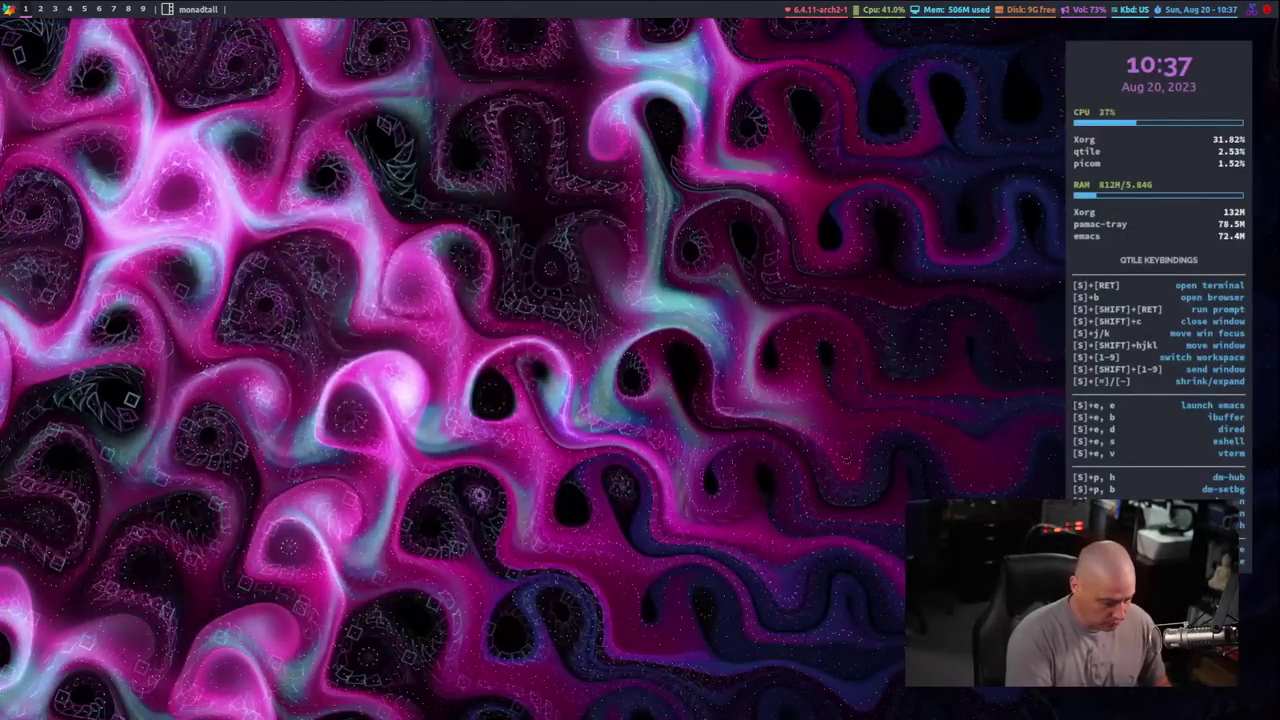
pyautogui.press('super+b')
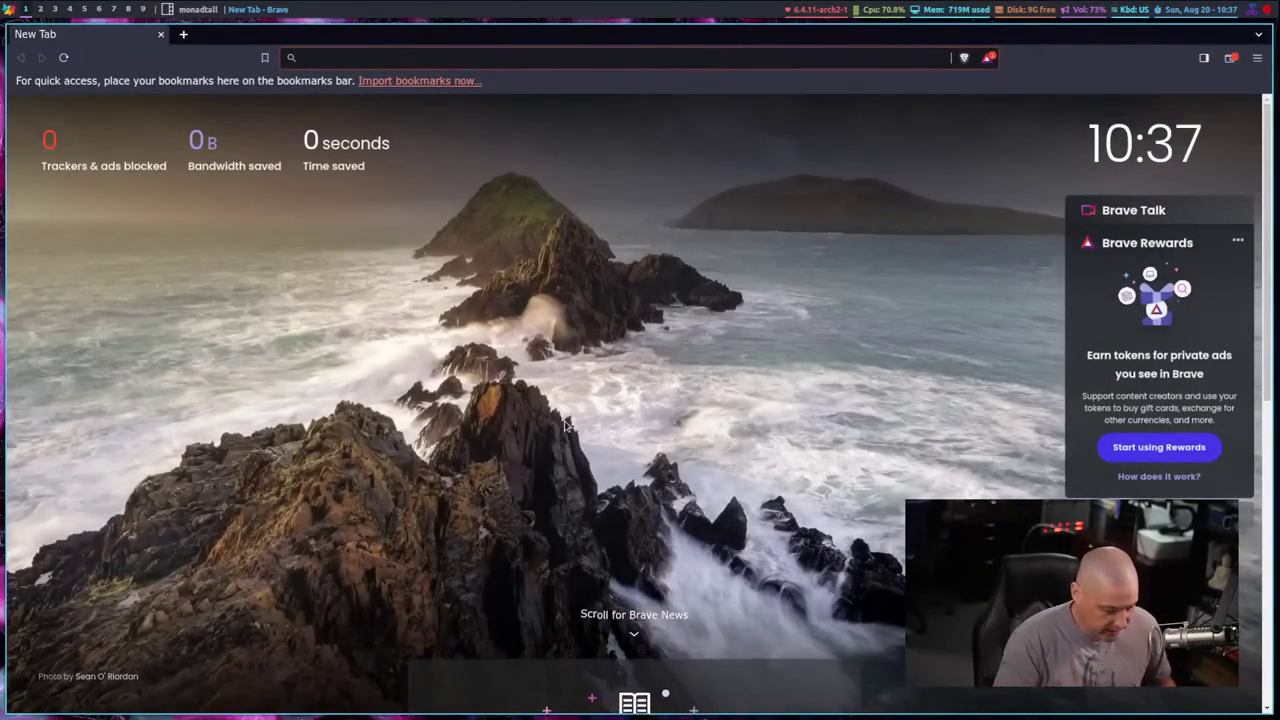
pyautogui.press('super+shift+c')
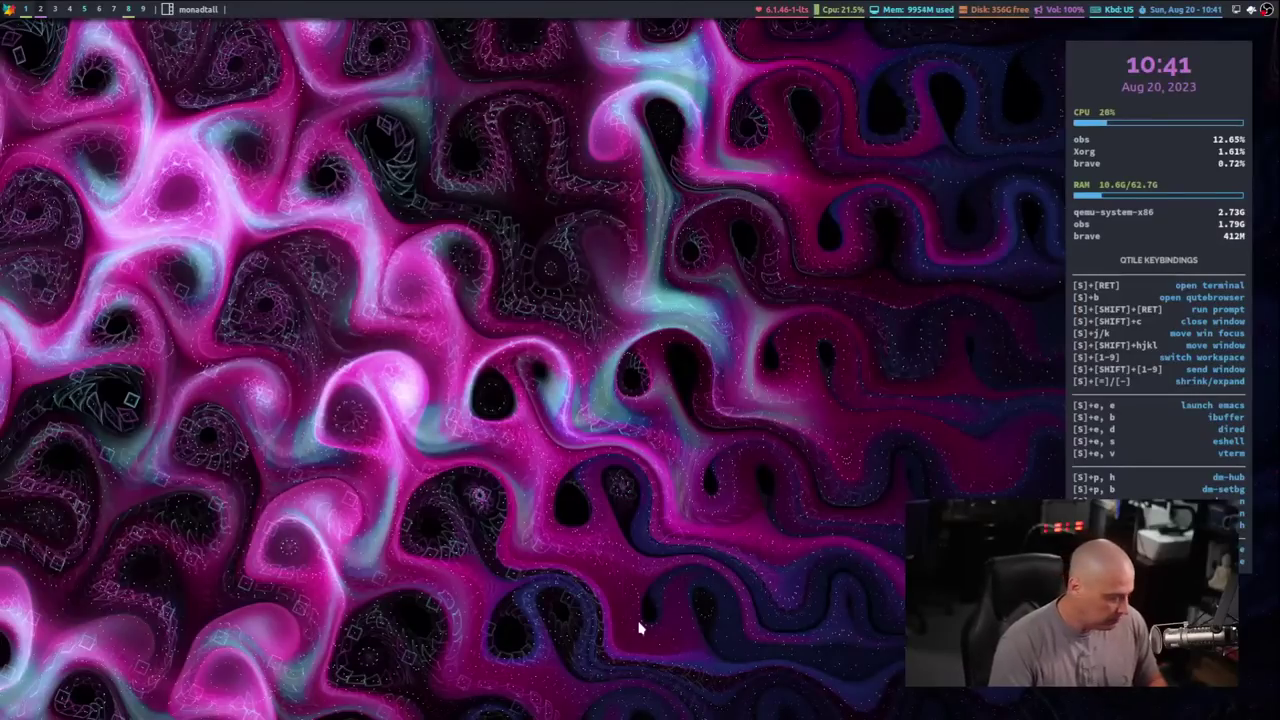
pyautogui.press('super+f')
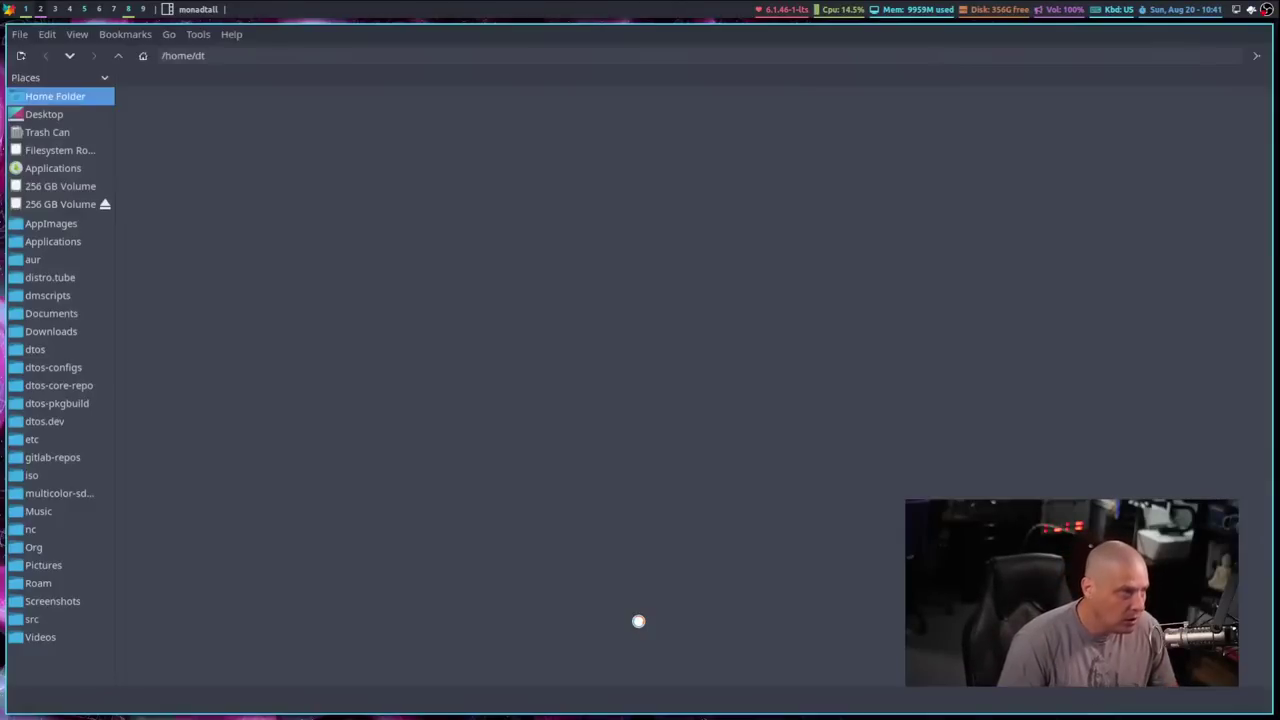
# Browse from iso through dtos-qtile, releng, airootfs, etc and skel into .config
pyautogui.click(74, 480)
pyautogui.doubleClick(180, 116)
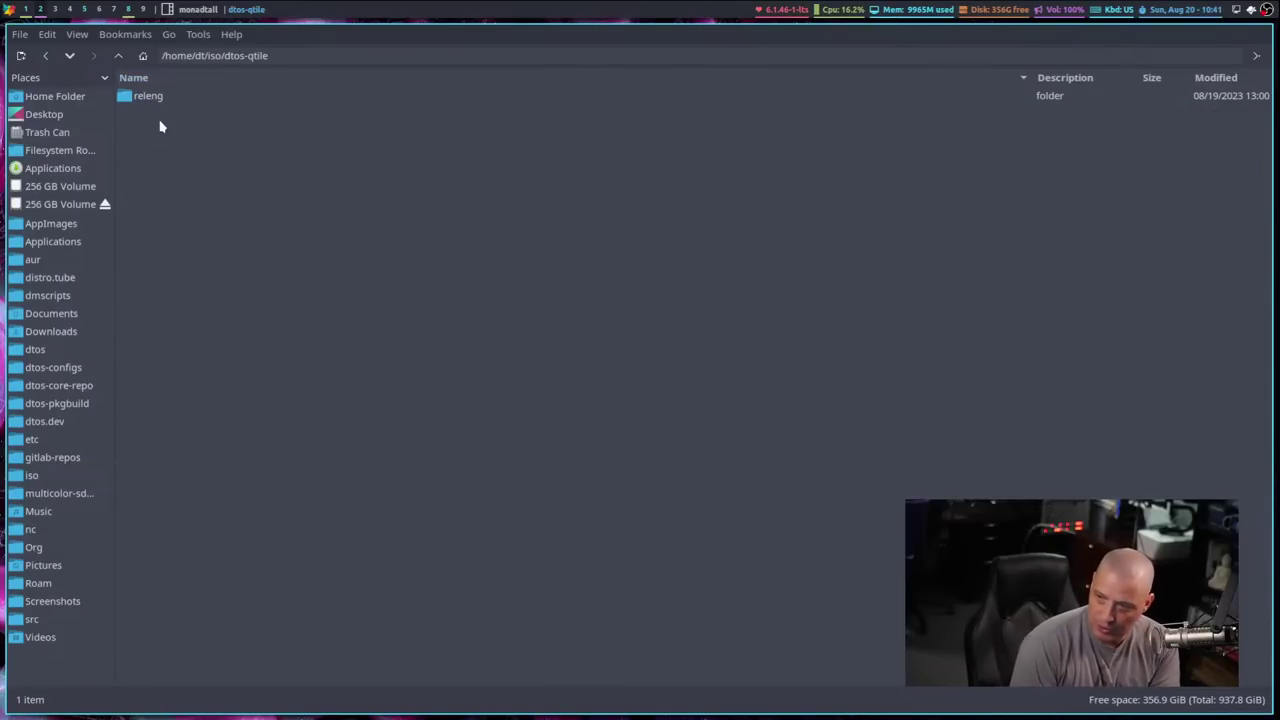
pyautogui.click(136, 100)
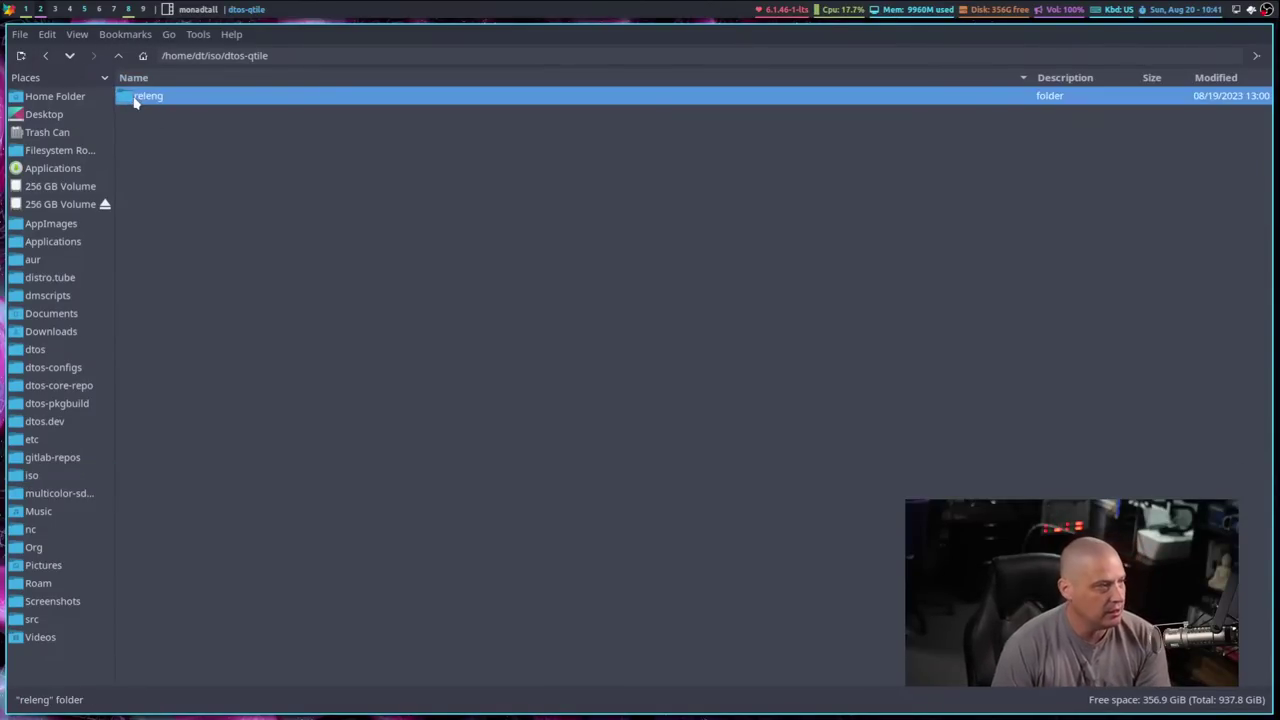
pyautogui.doubleClick(136, 100)
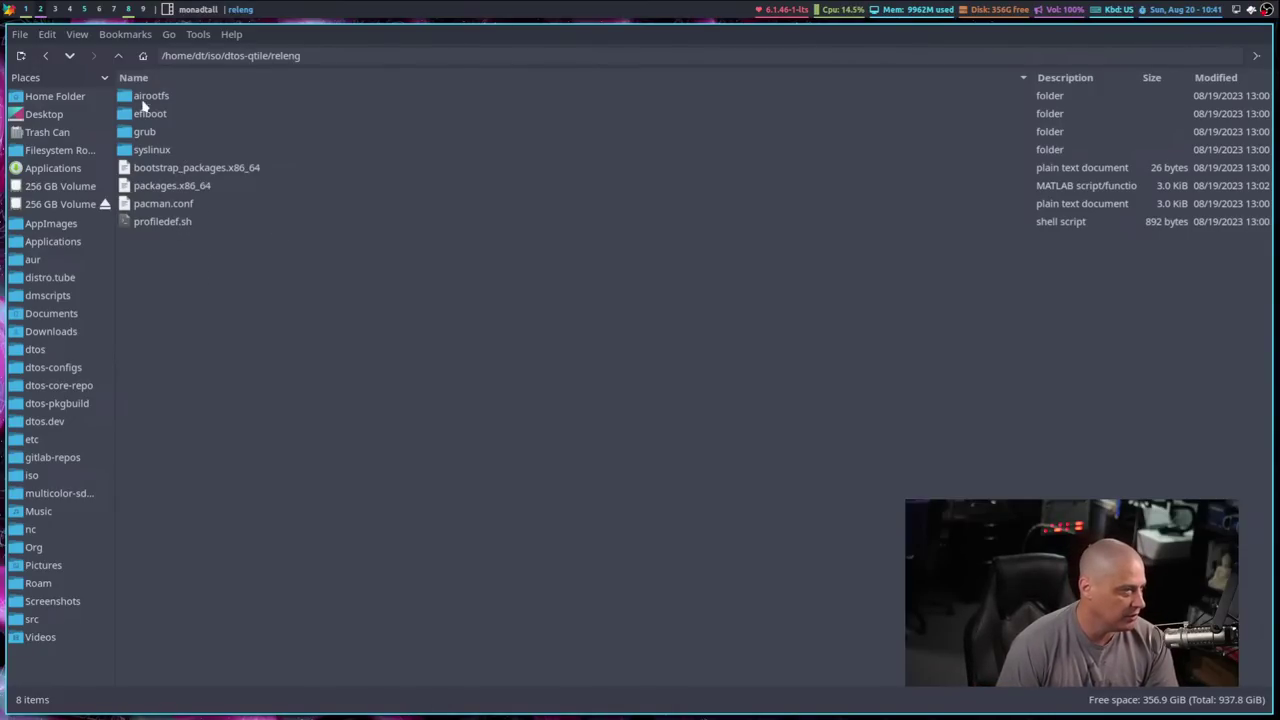
pyautogui.doubleClick(158, 97)
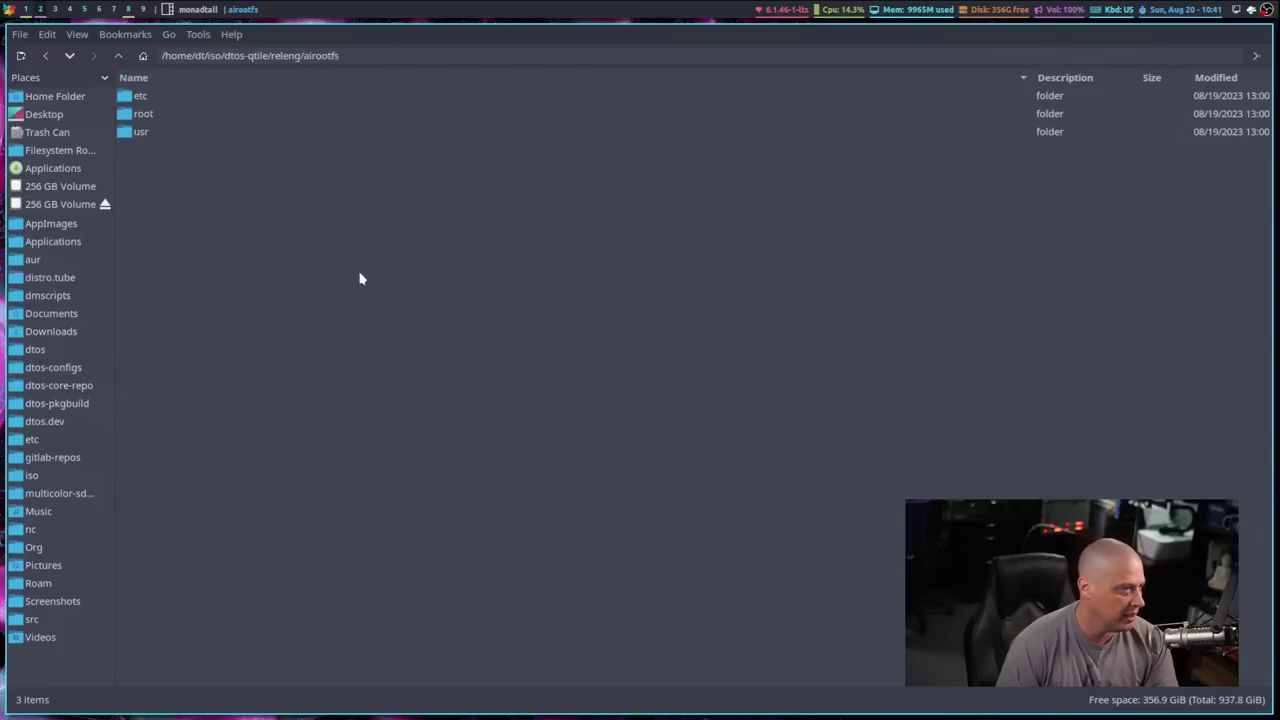
pyautogui.doubleClick(167, 96)
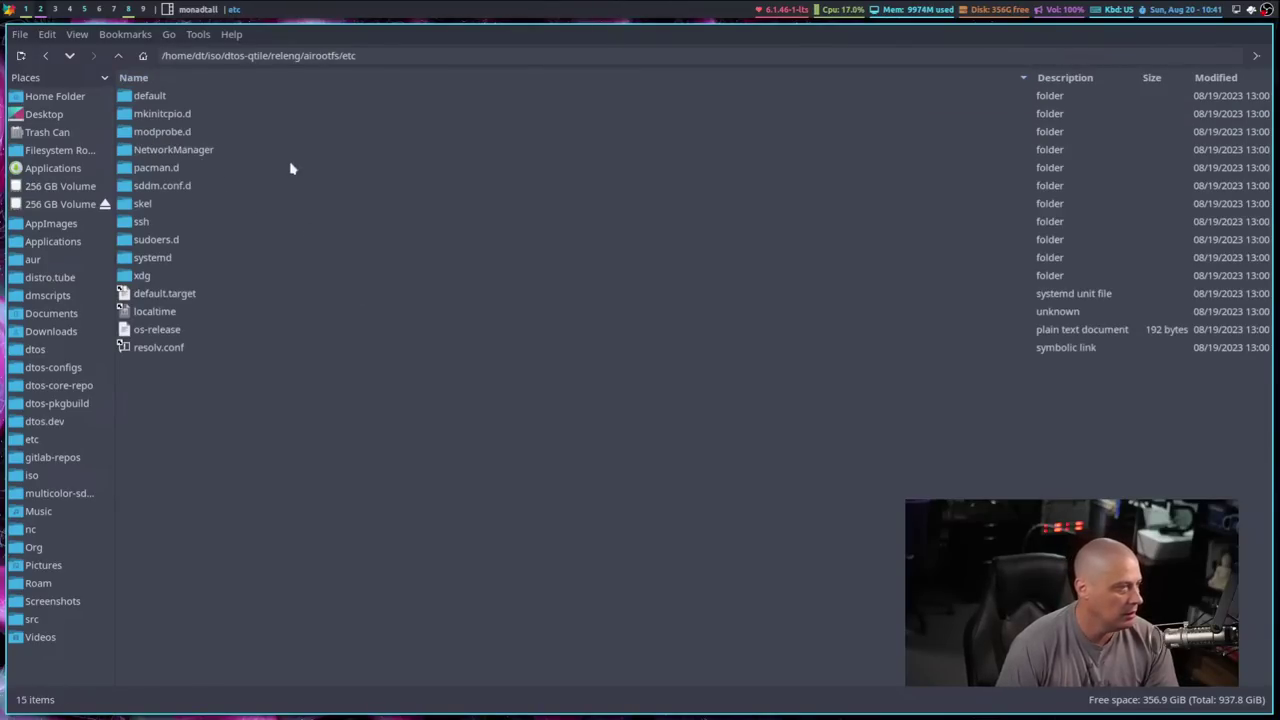
pyautogui.doubleClick(170, 206)
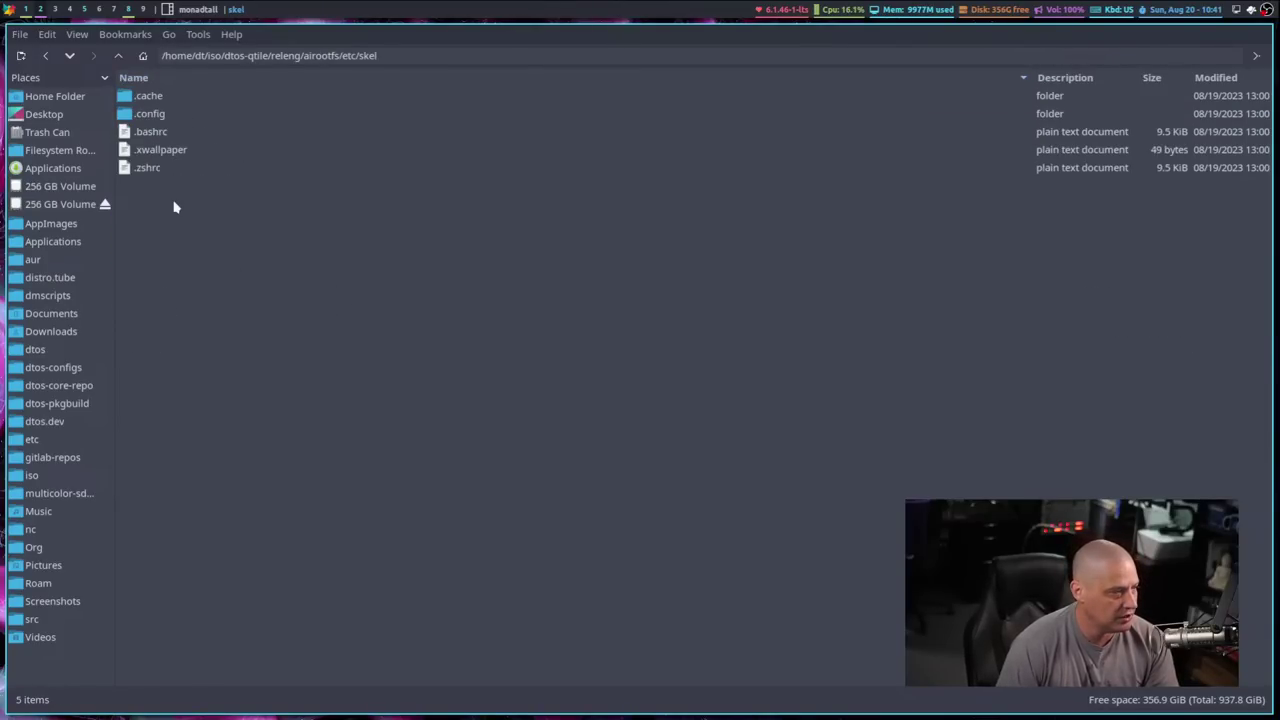
pyautogui.click(170, 118)
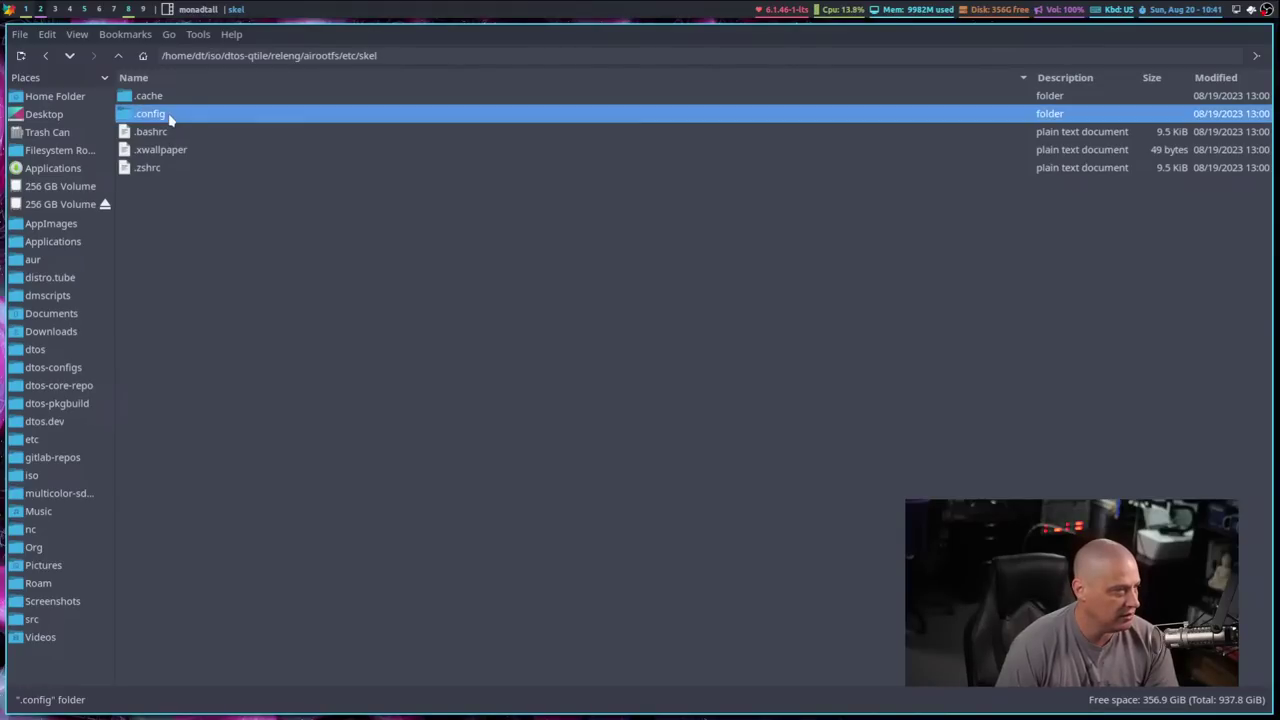
pyautogui.doubleClick(170, 118)
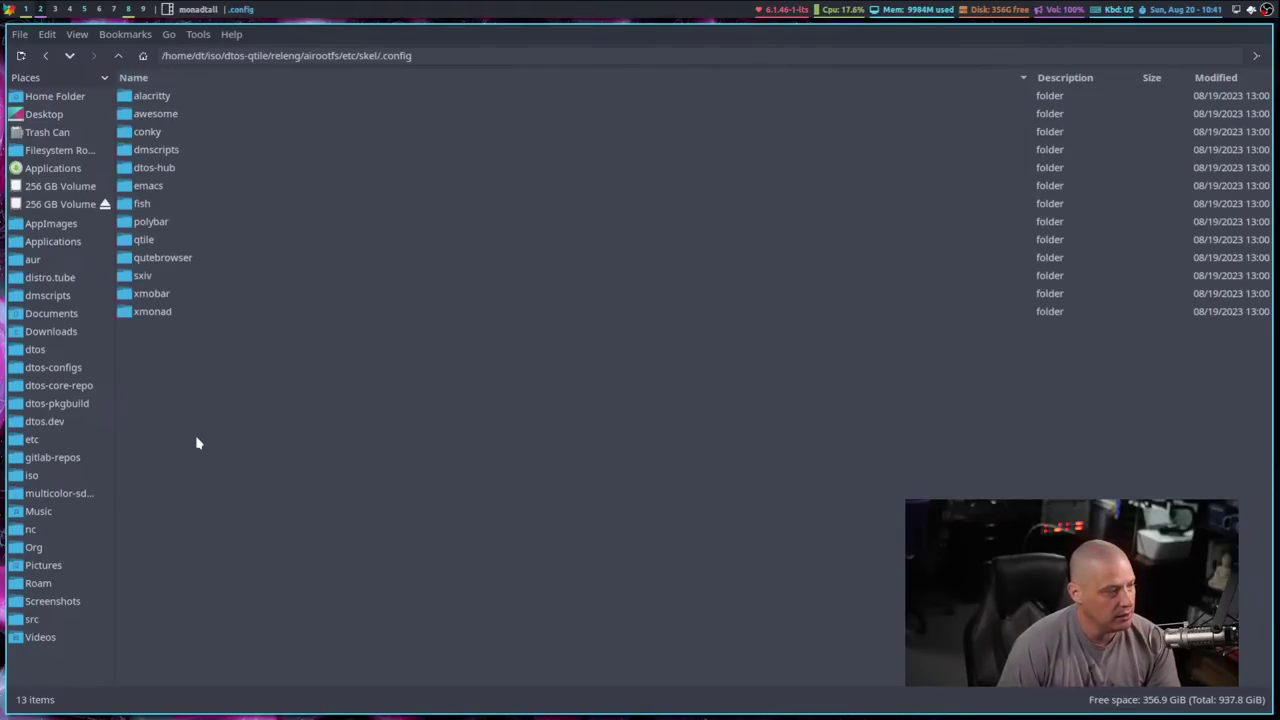
# Return to .config, then inspect the emacs folder and its elpaca subfolder before returning to emacs
pyautogui.click(118, 55)
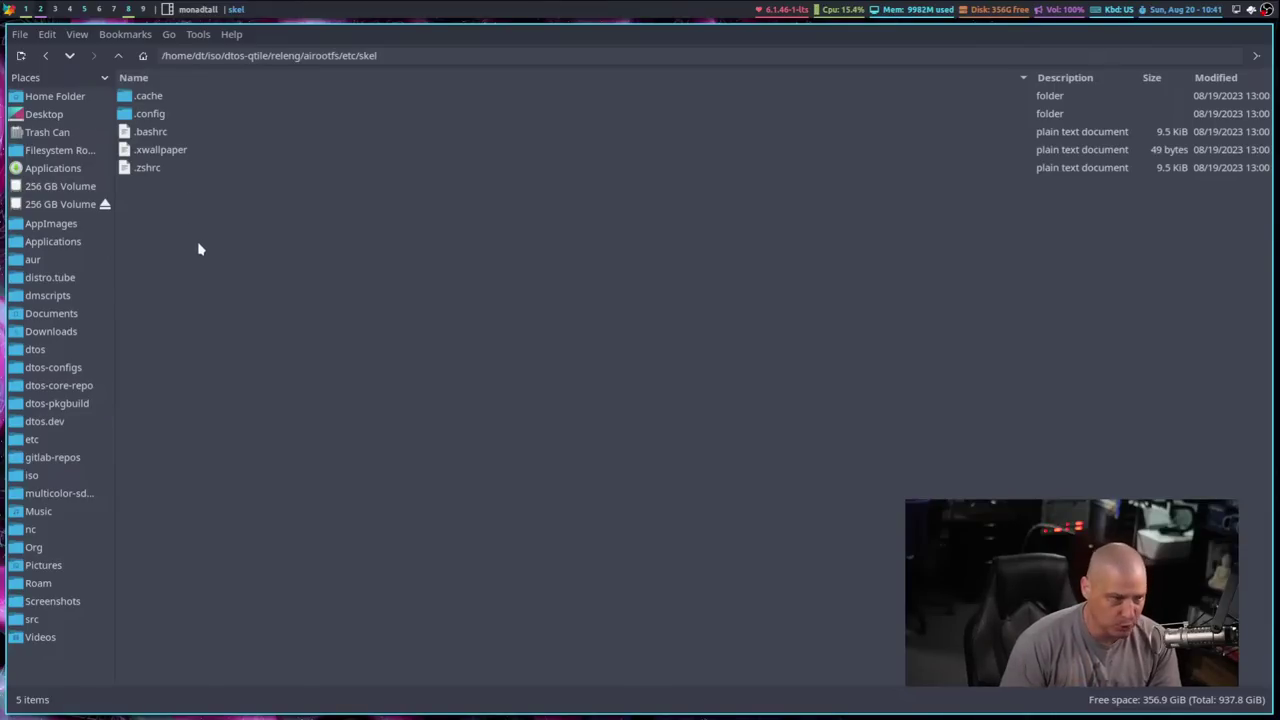
pyautogui.click(120, 56)
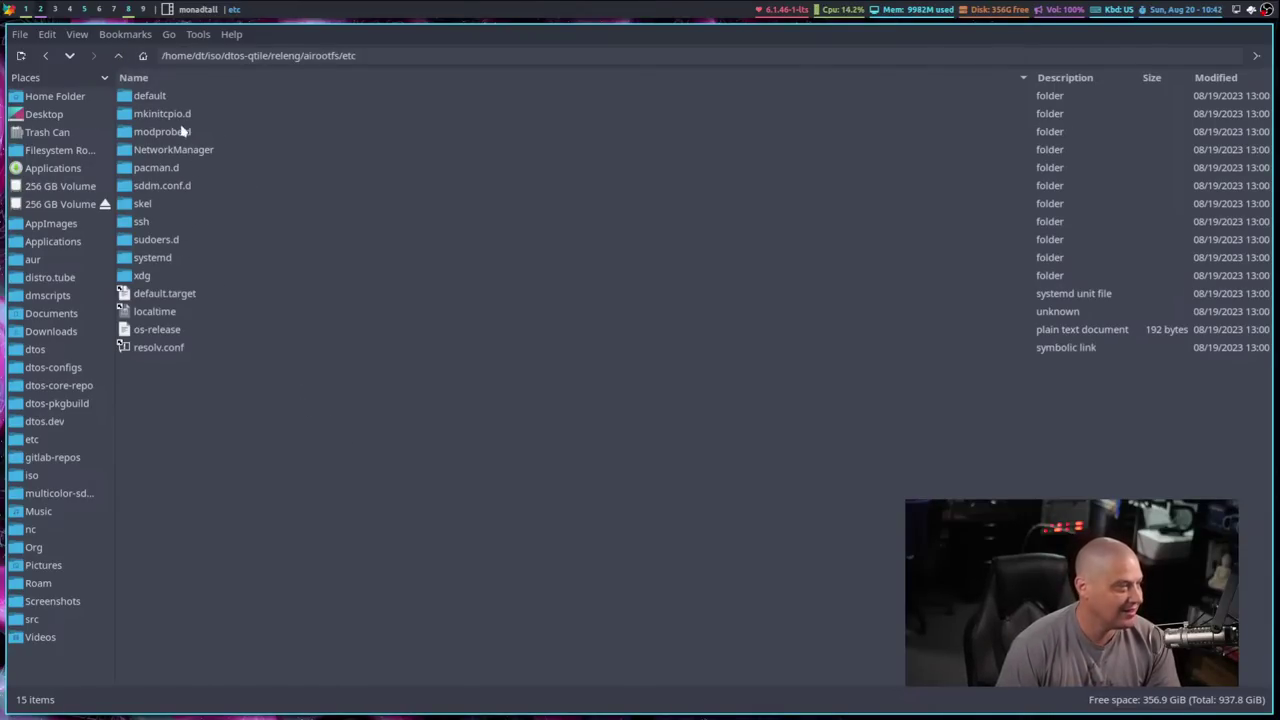
pyautogui.doubleClick(188, 205)
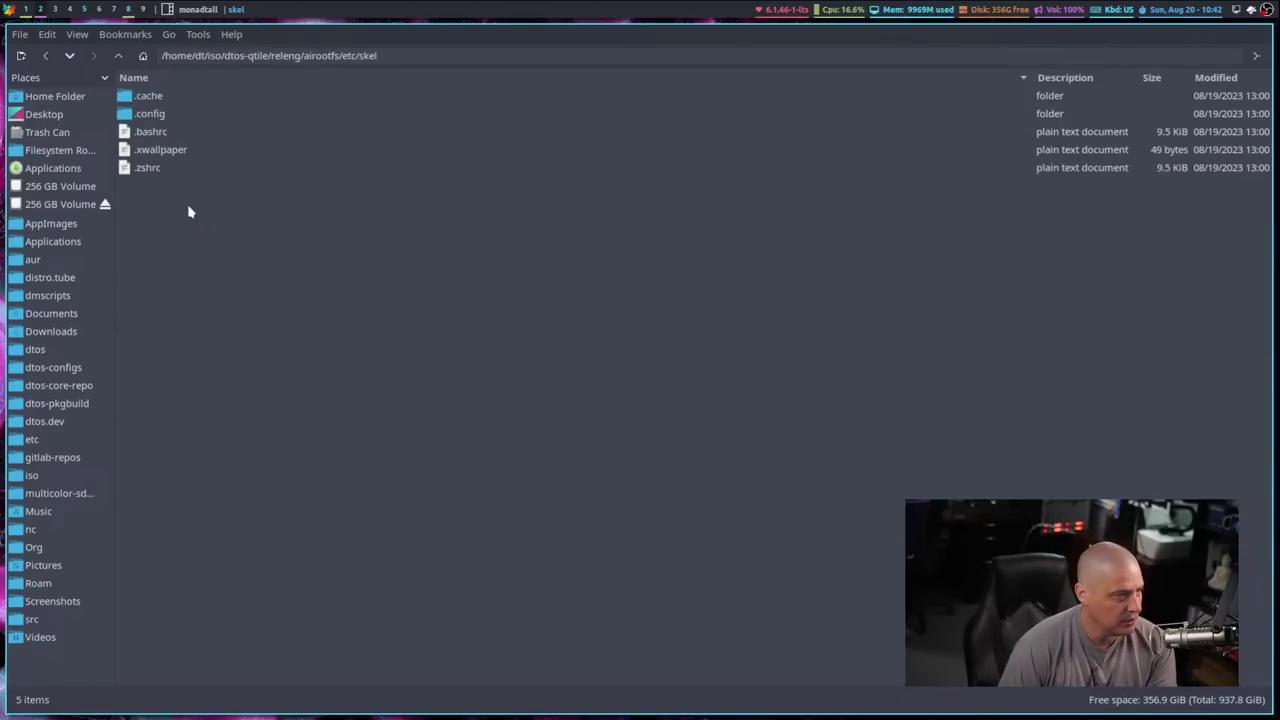
pyautogui.doubleClick(165, 117)
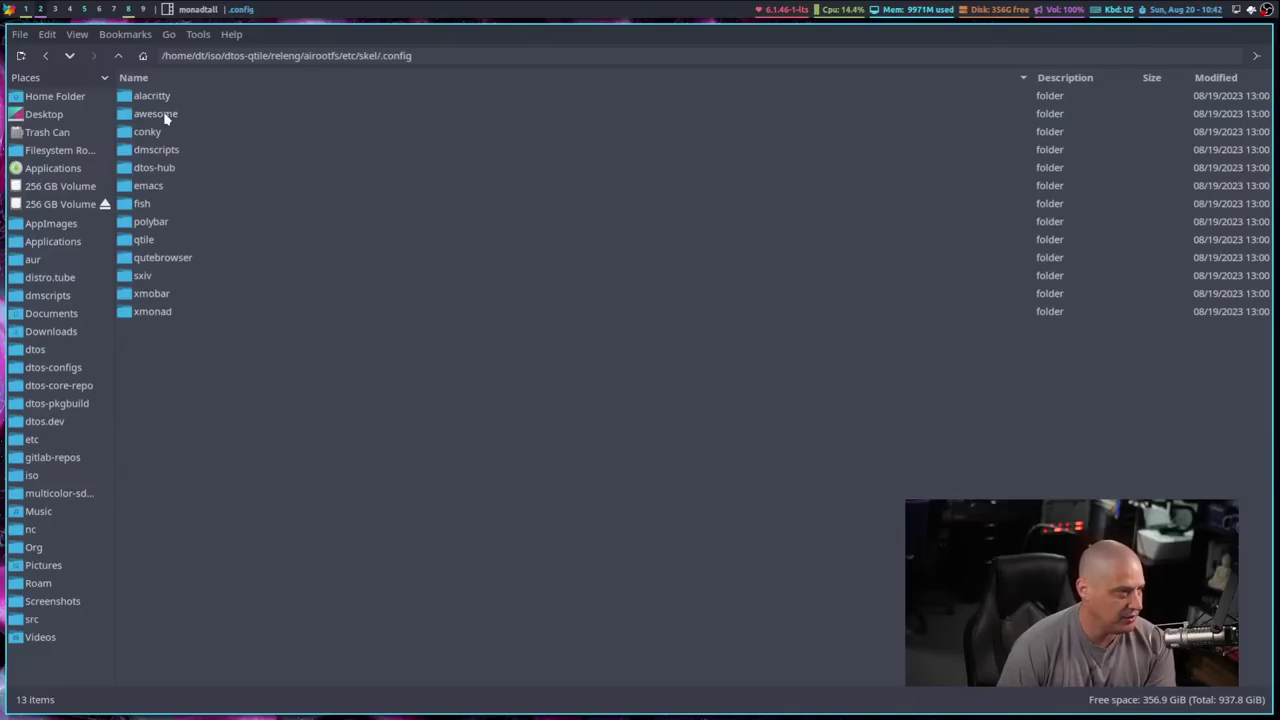
pyautogui.click(169, 191)
pyautogui.doubleClick(169, 191)
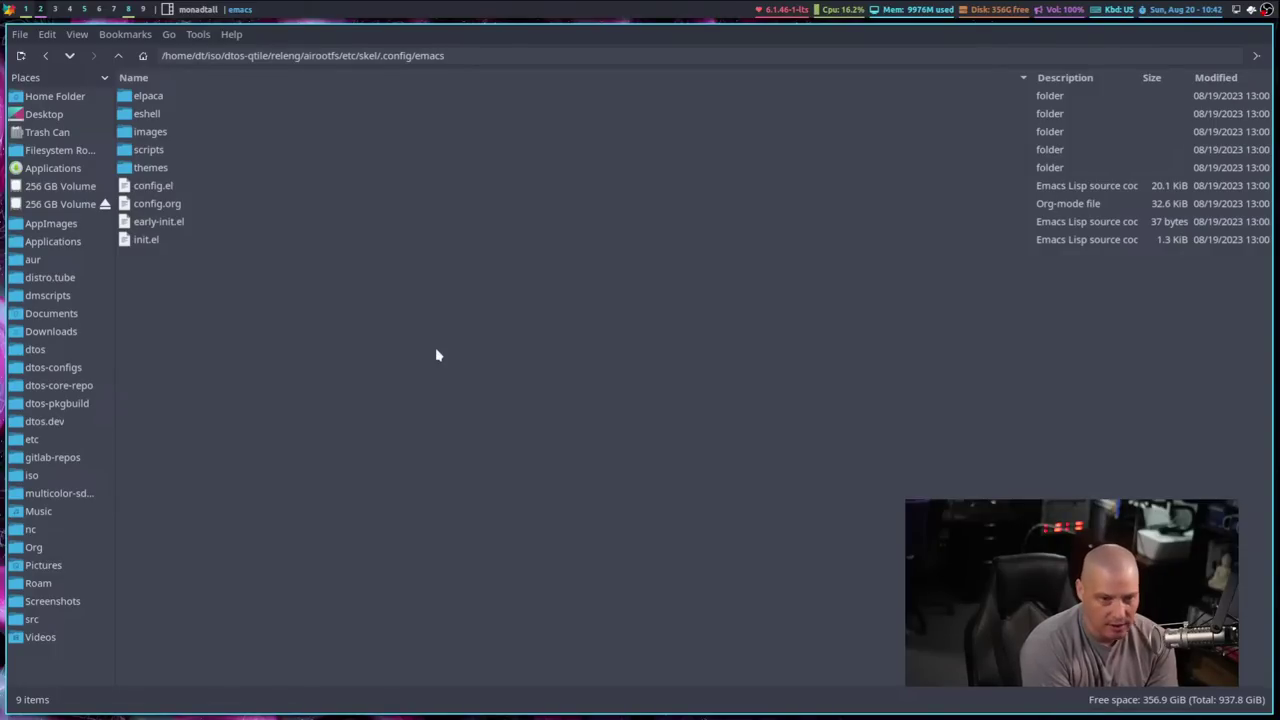
pyautogui.doubleClick(150, 97)
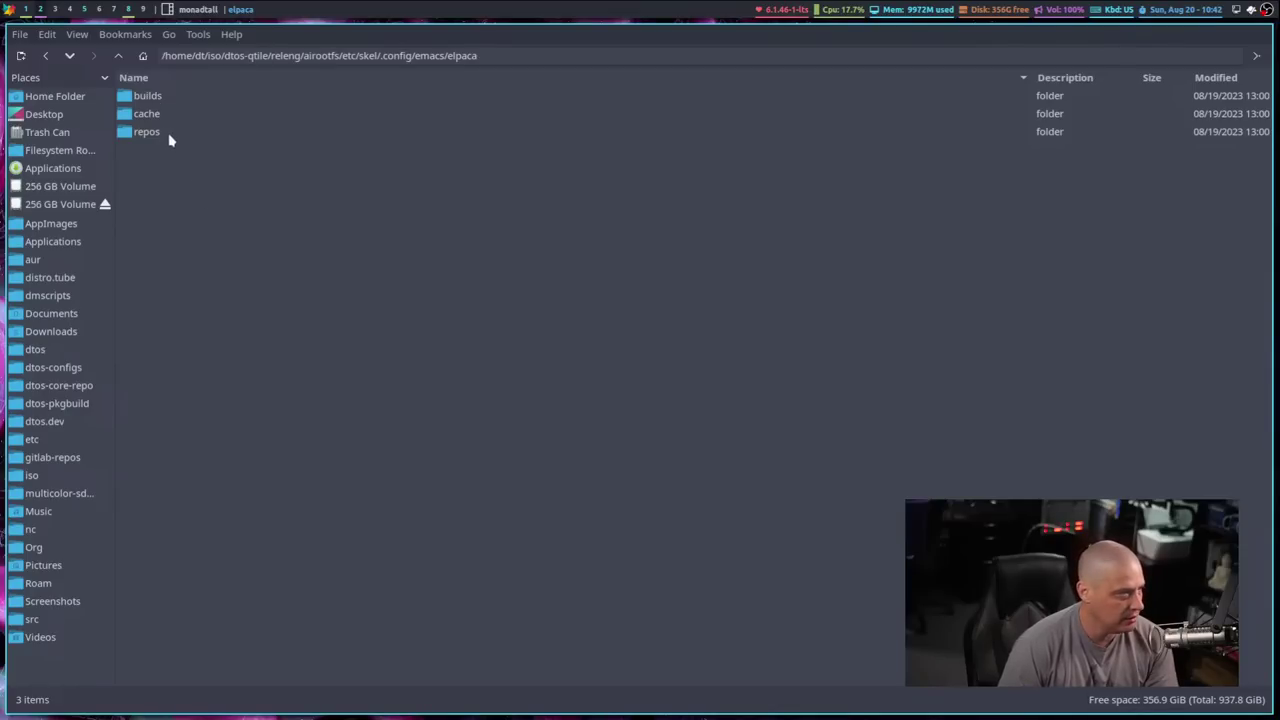
pyautogui.click(118, 55)
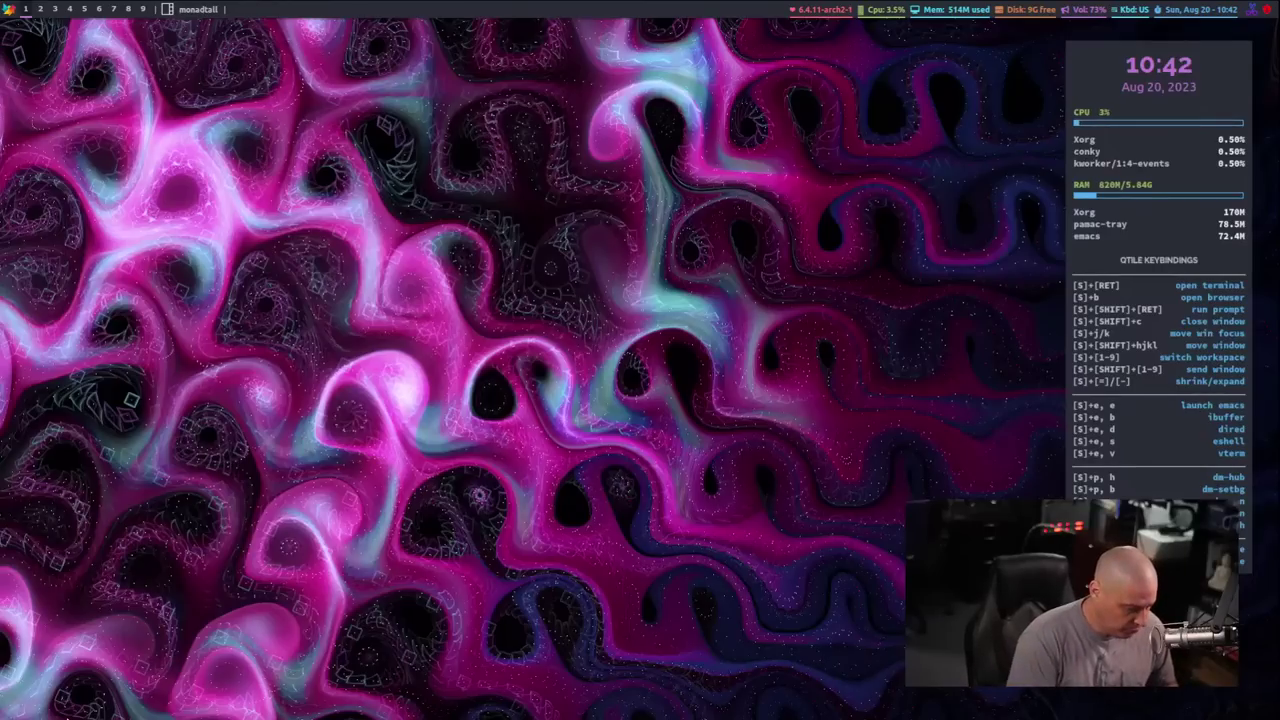
# Open a new Emacs window and load config.org with the SPC f c shortcut
pyautogui.press('super+e')
pyautogui.press('e')
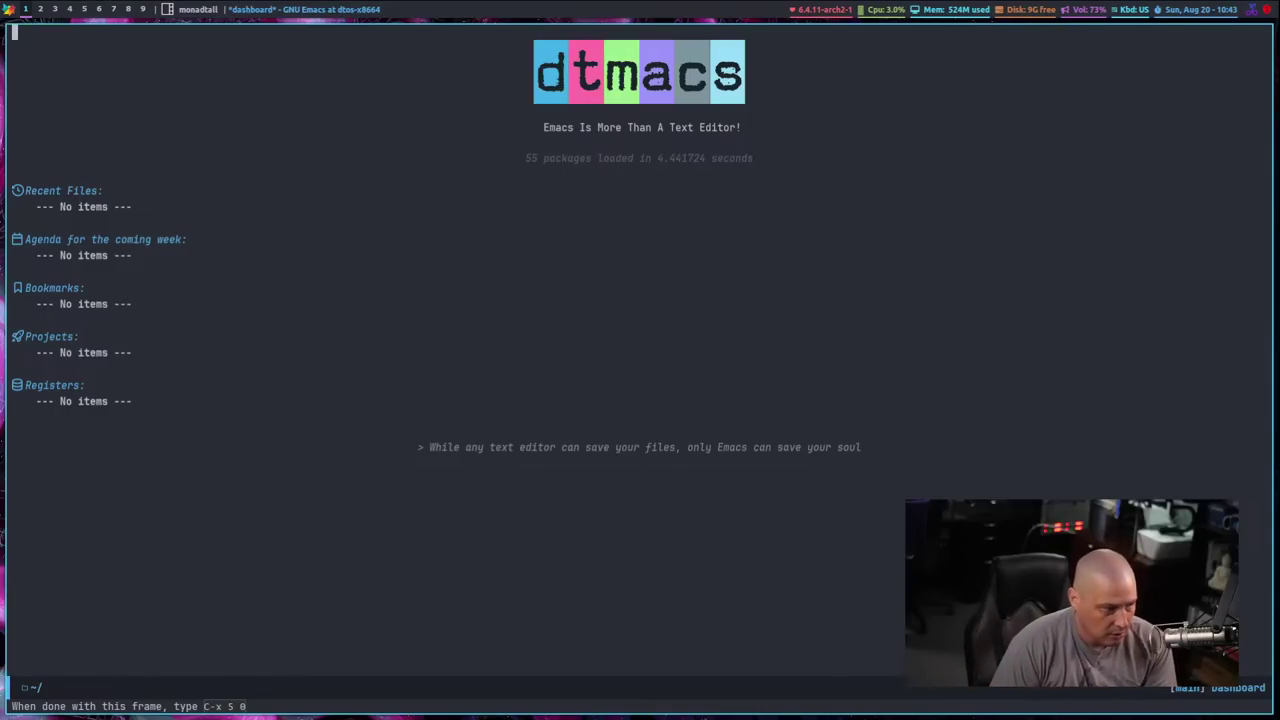
pyautogui.click(869, 634)
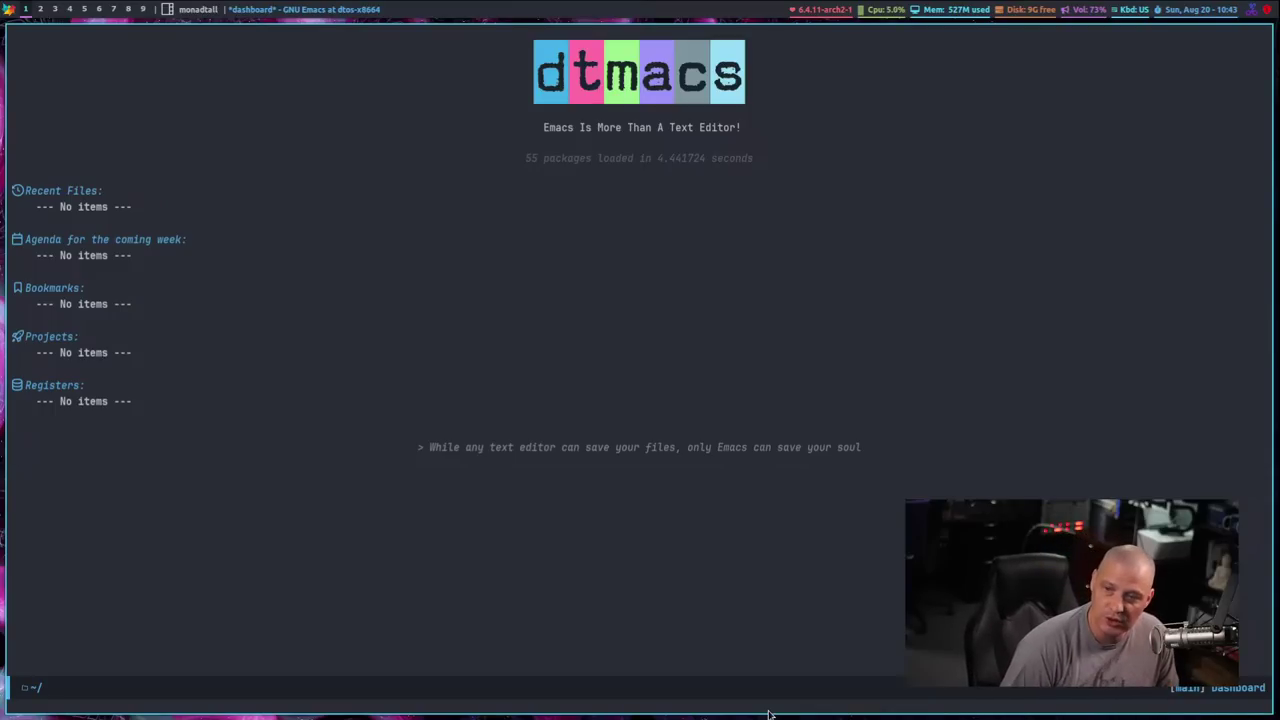
pyautogui.press('space')
pyautogui.press('f')
pyautogui.press('c')
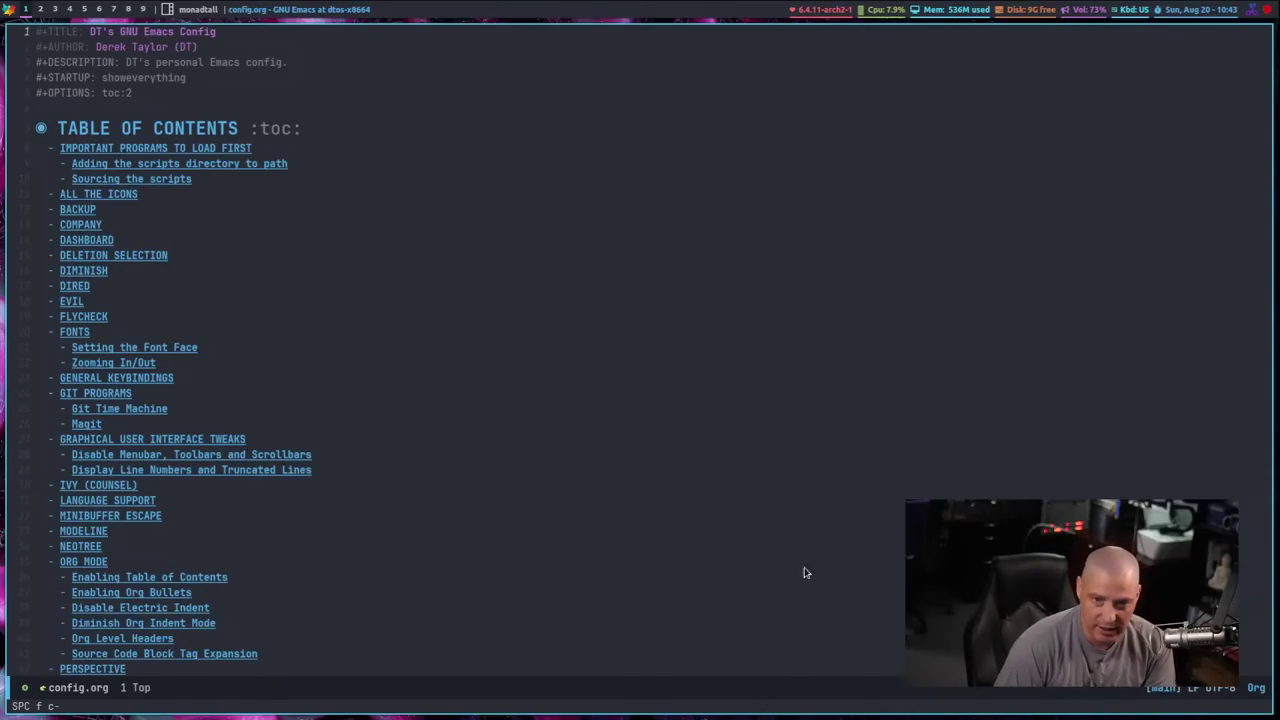
# Read through the Eshell, Files, Help and Org leader-key blocks, then close Emacs
pyautogui.scroll(-10, 806, 572)
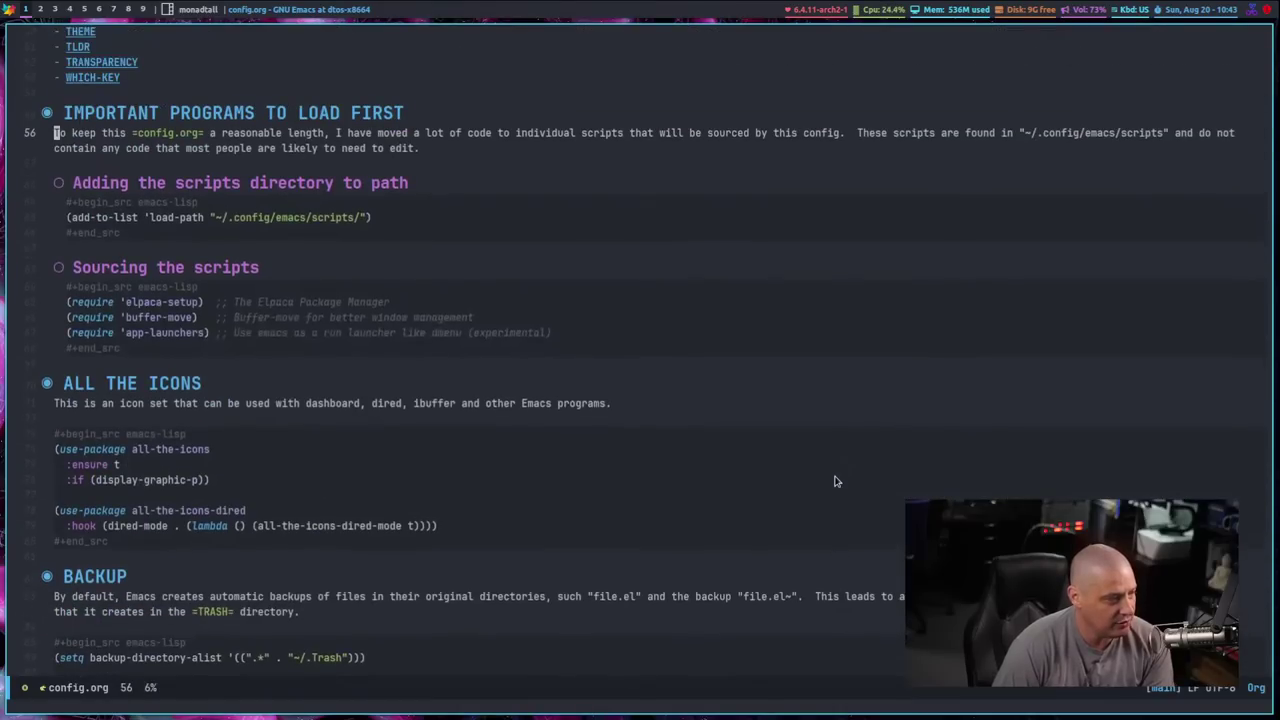
pyautogui.scroll(-1, 836, 481)
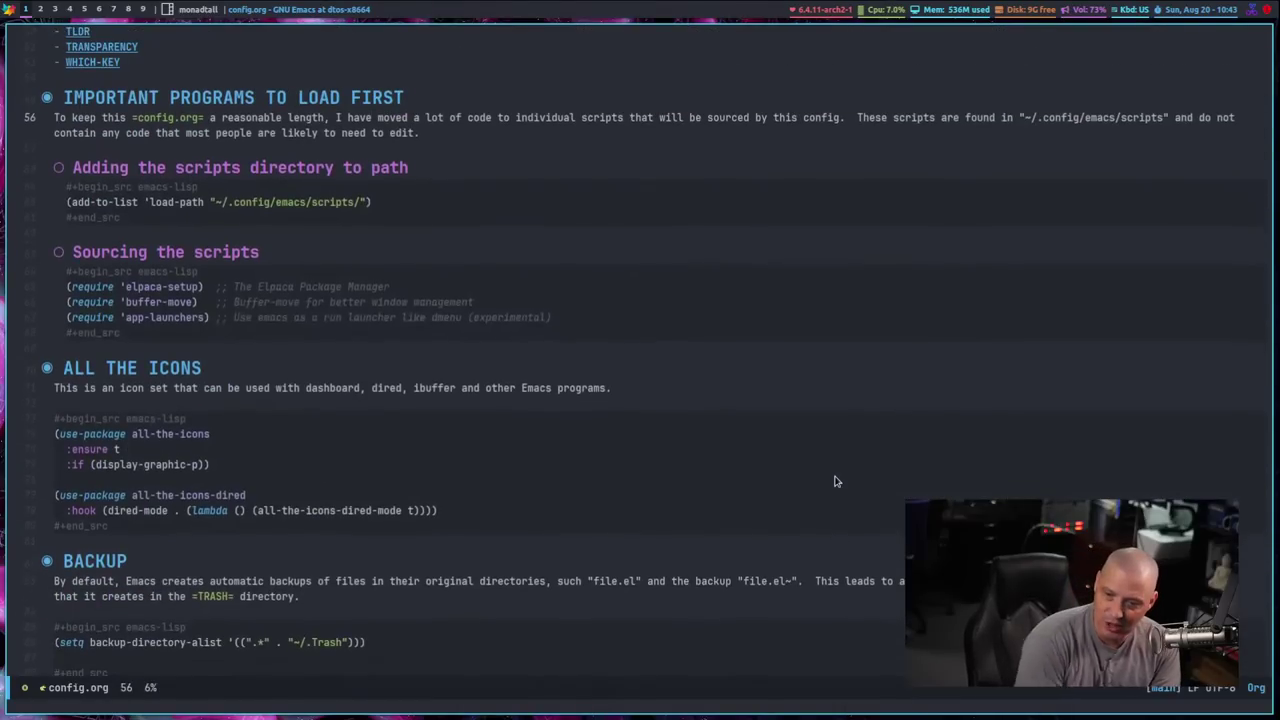
pyautogui.scroll(-10, 836, 481)
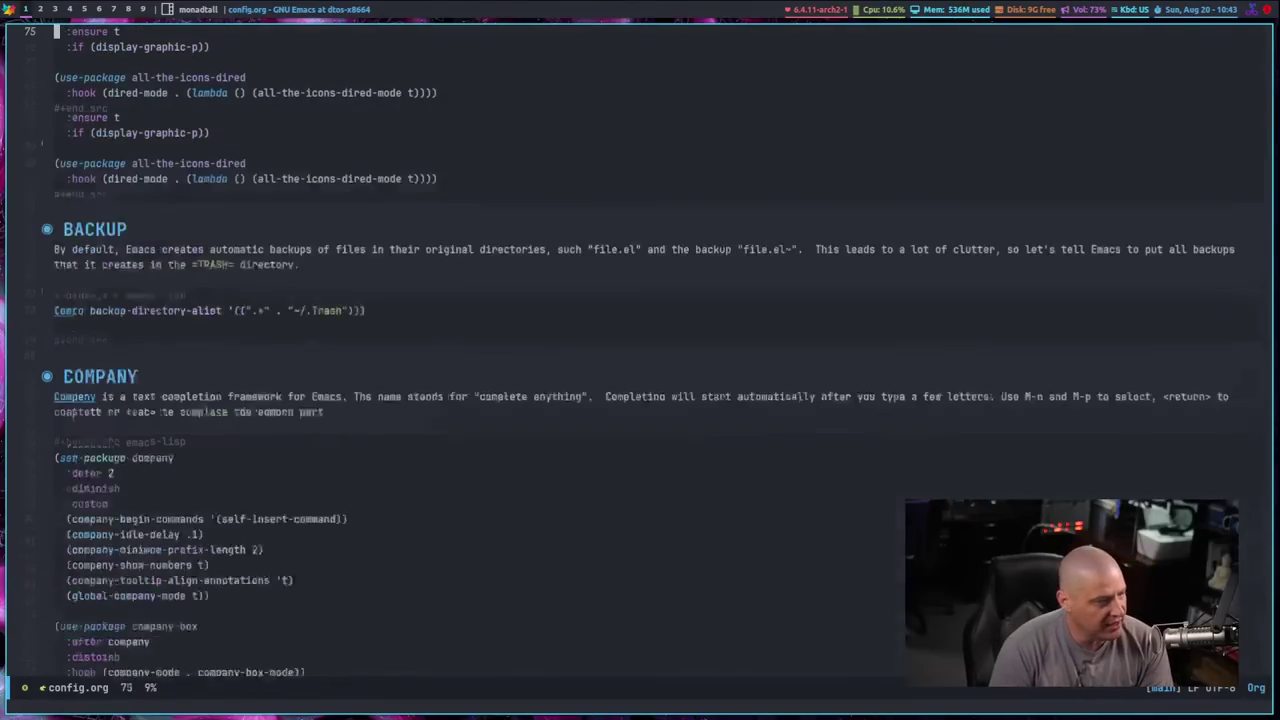
pyautogui.scroll(-20, 836, 481)
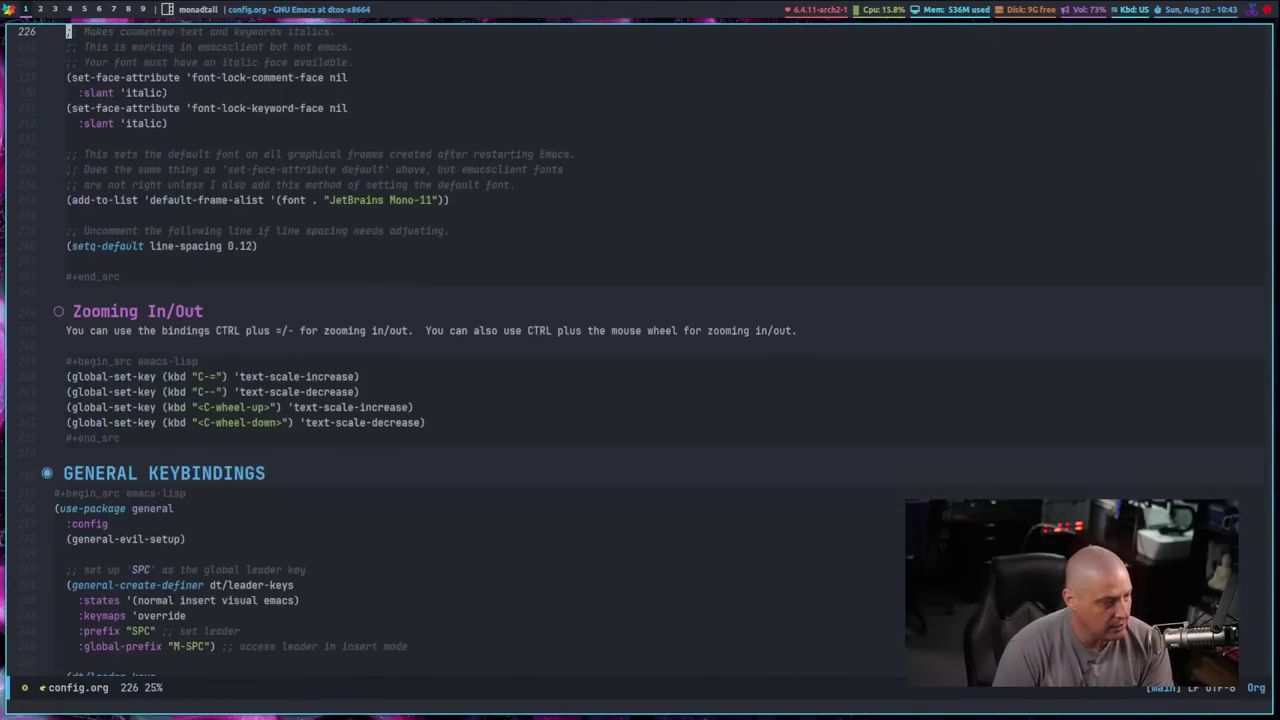
pyautogui.scroll(-20, 836, 481)
pyautogui.scroll(5, 836, 481)
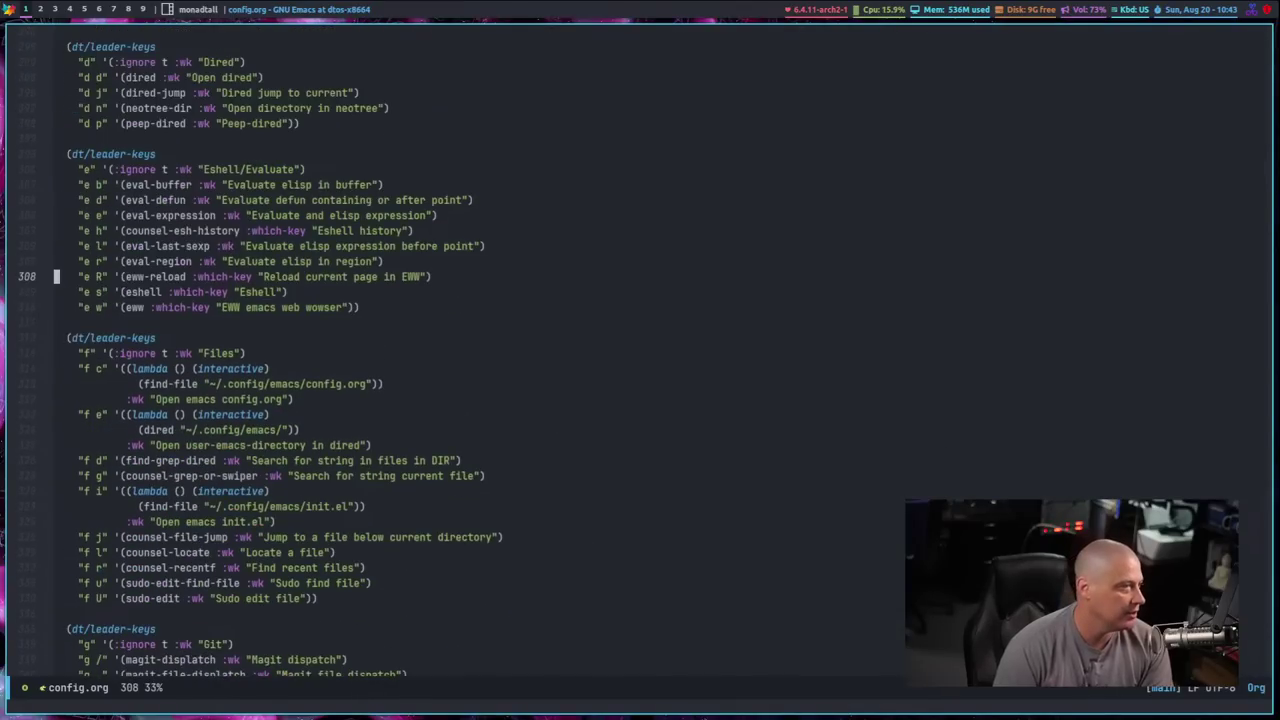
pyautogui.scroll(10, 836, 481)
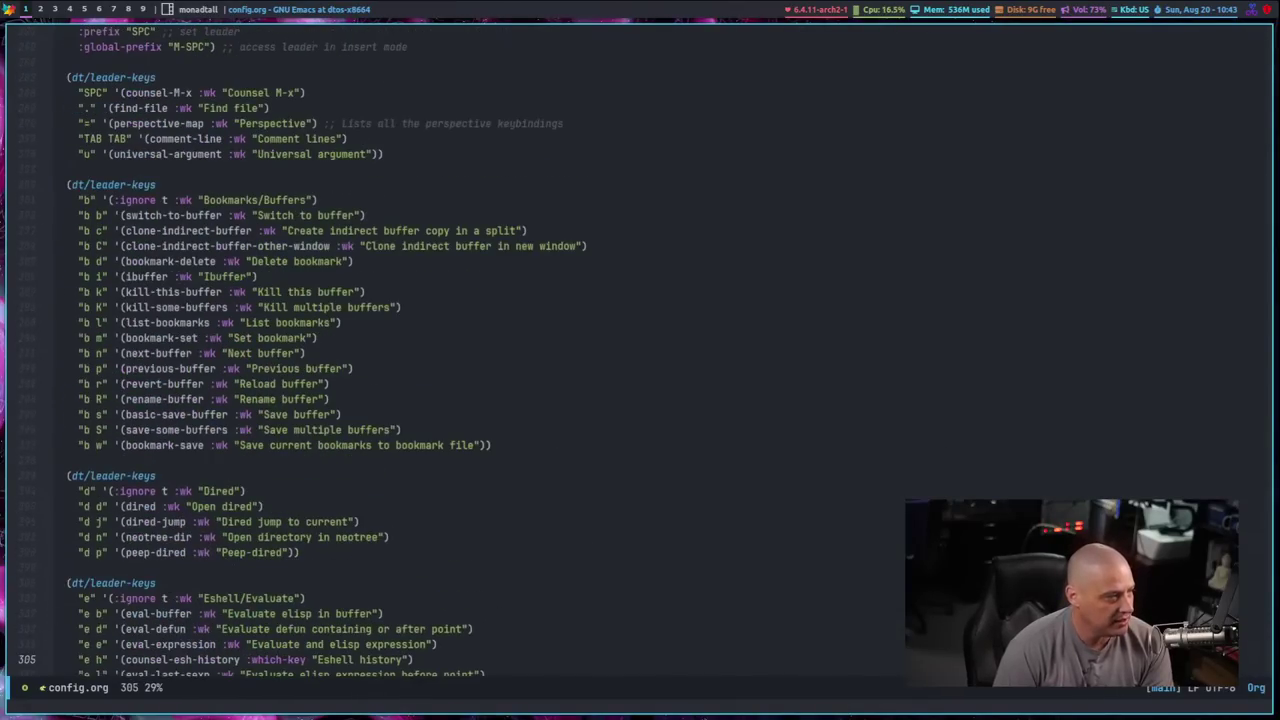
pyautogui.scroll(-9, 836, 481)
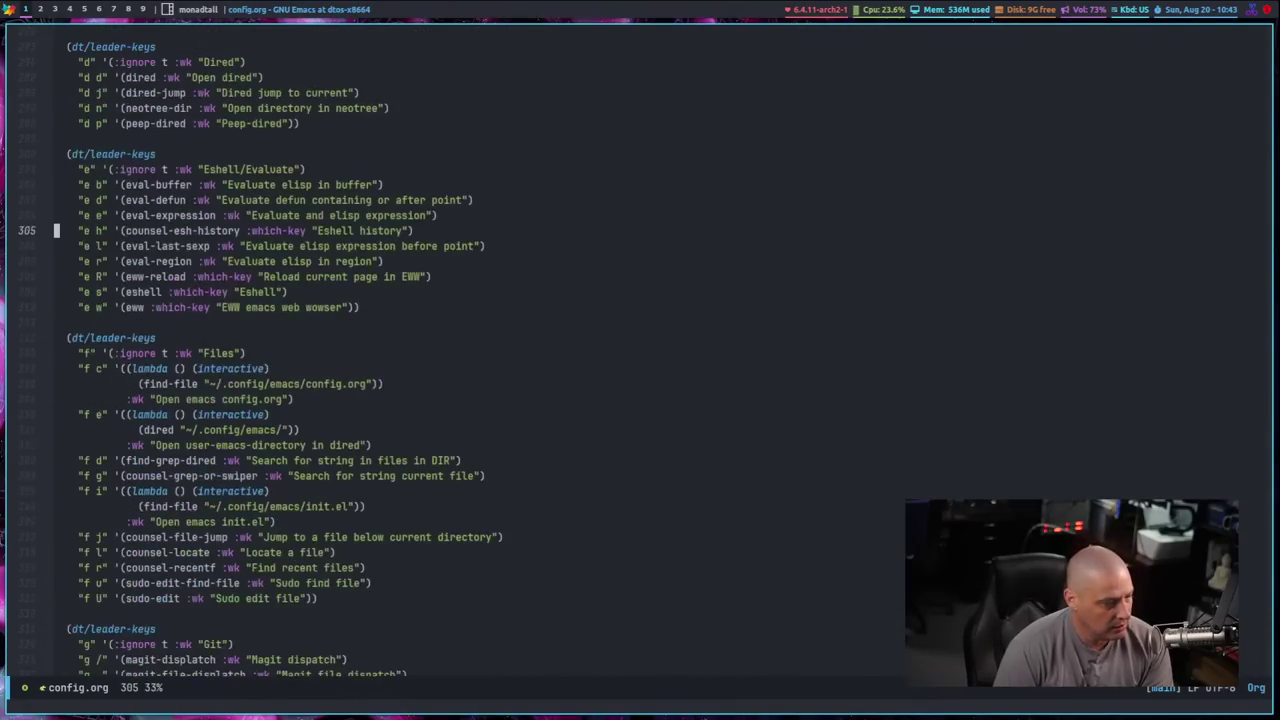
pyautogui.scroll(-20, 836, 481)
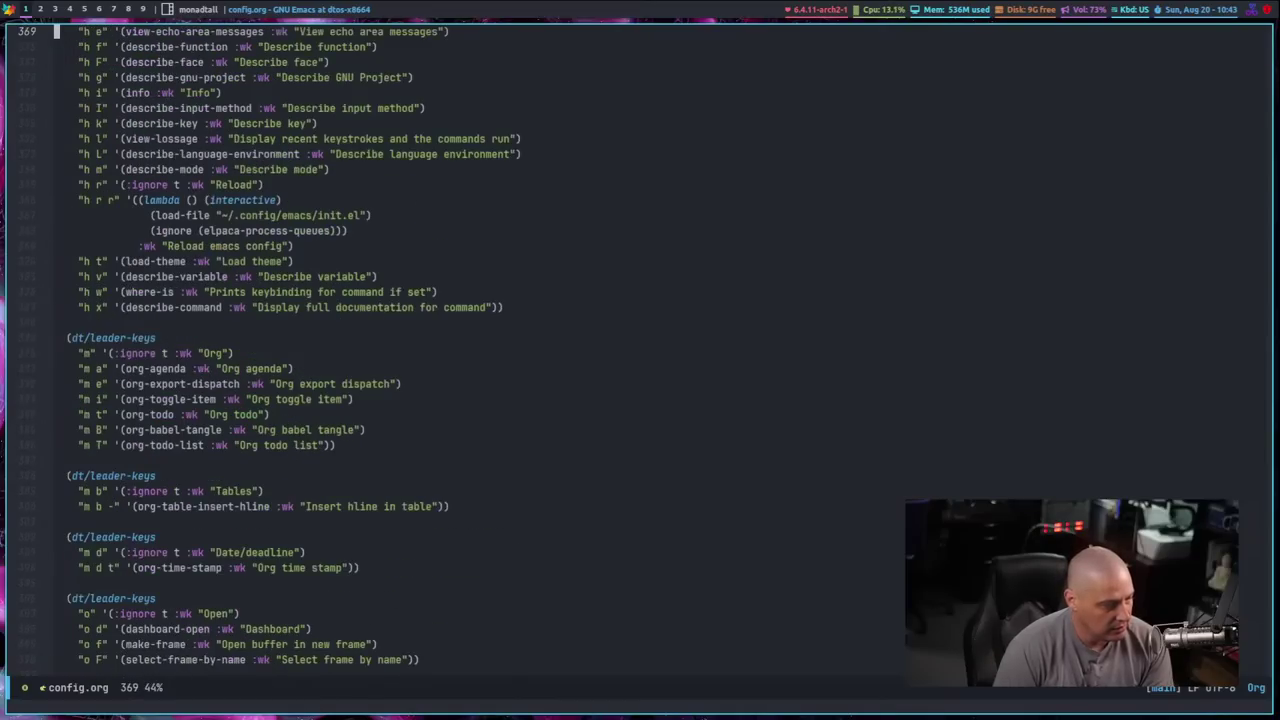
pyautogui.scroll(-2, 836, 481)
pyautogui.scroll(2, 836, 481)
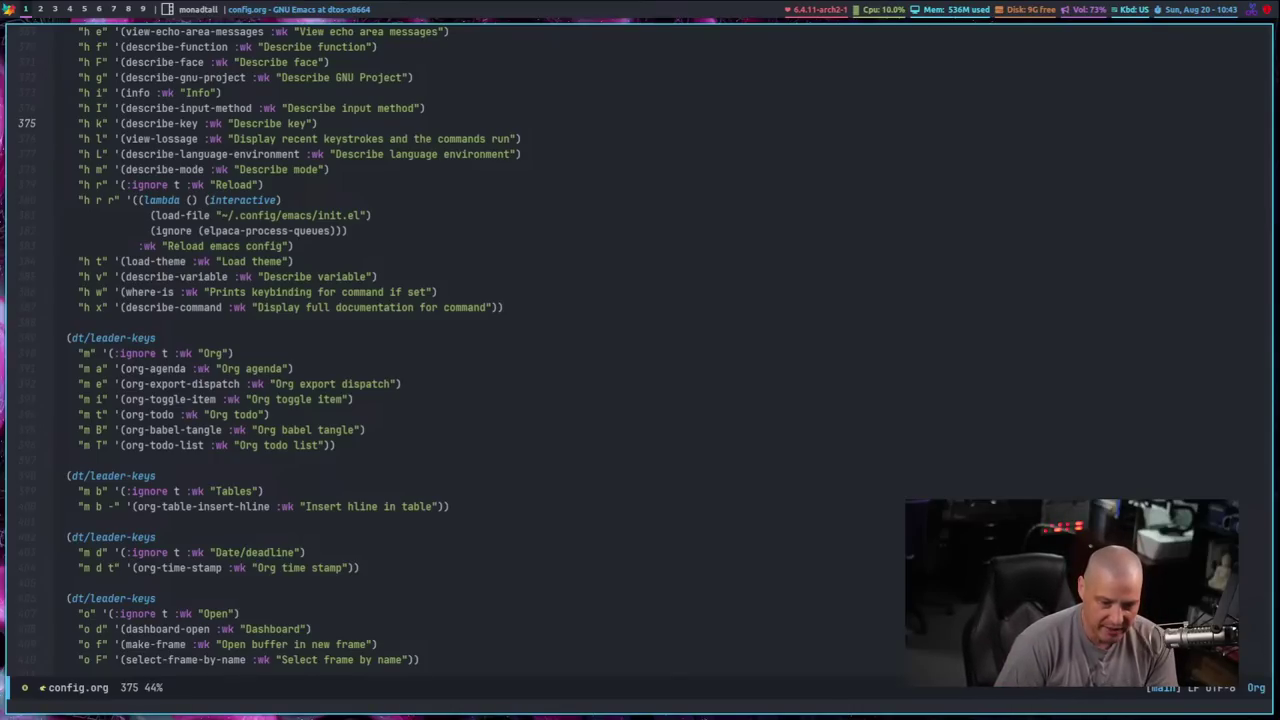
pyautogui.click(957, 431)
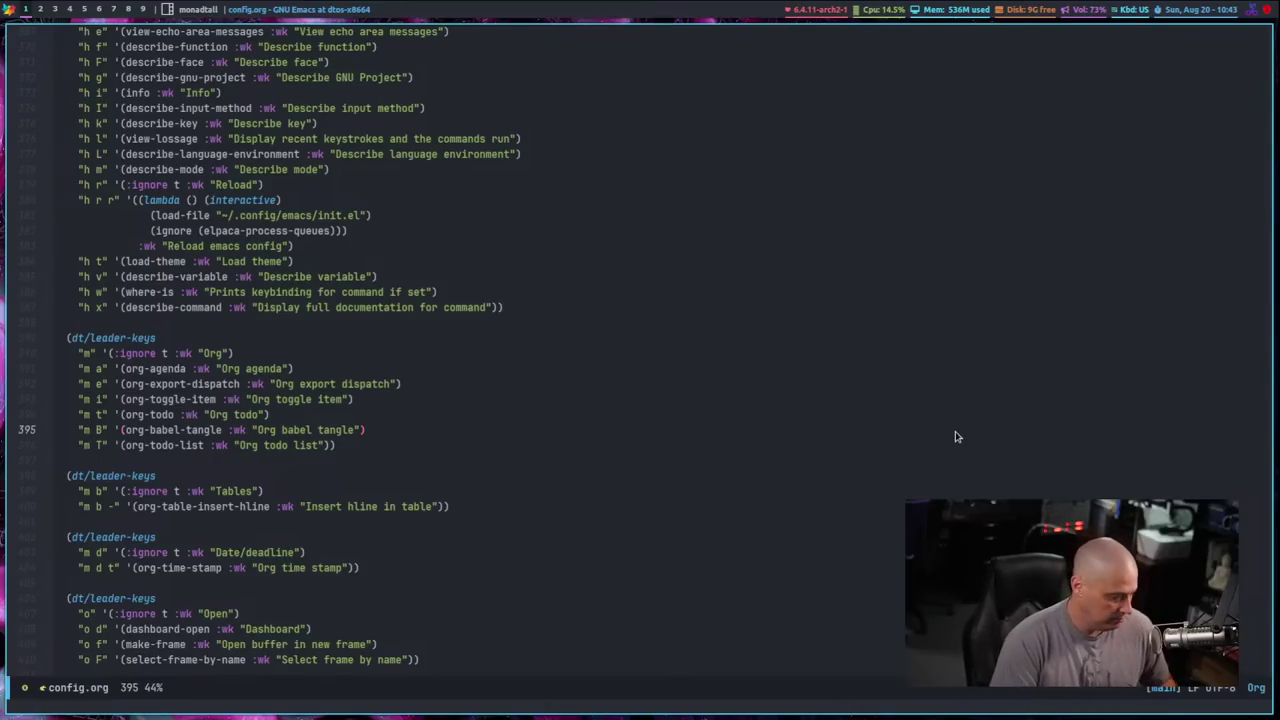
pyautogui.press('super+shift+c')
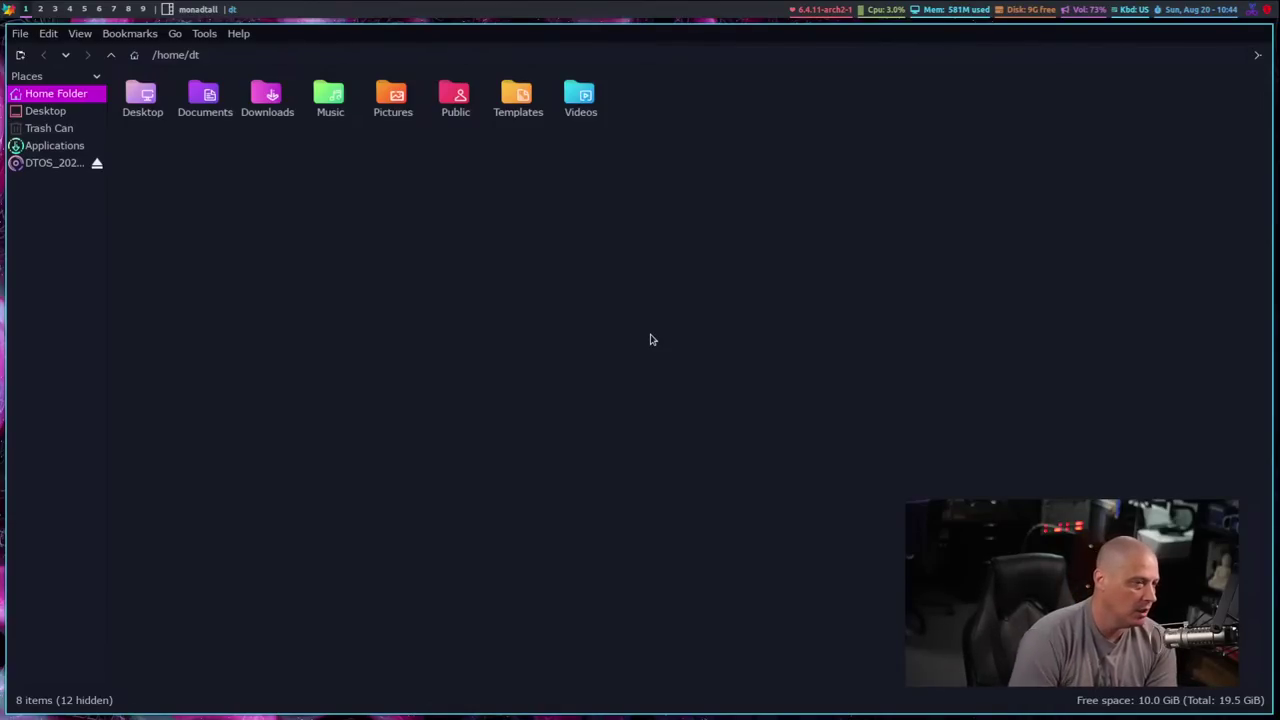
# Turn on Show Hidden to reveal the home folder's dotfiles, then close PCManFM
pyautogui.rightClick(349, 260)
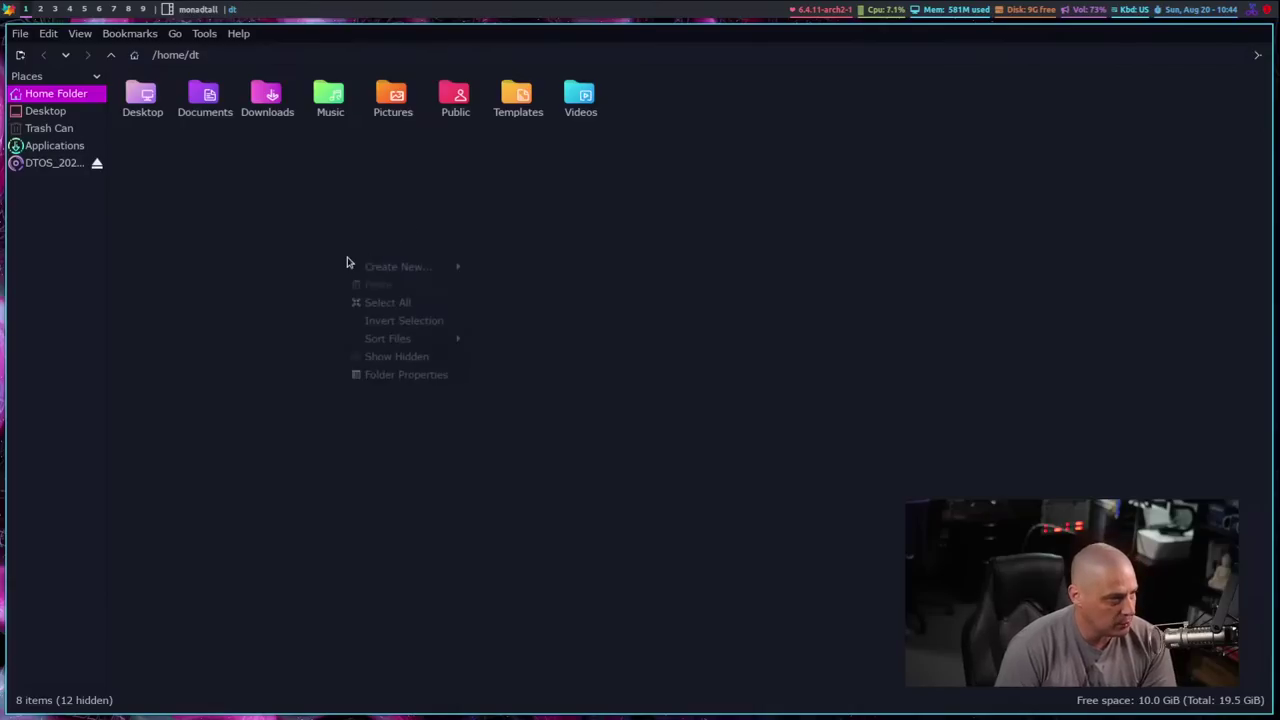
pyautogui.click(428, 356)
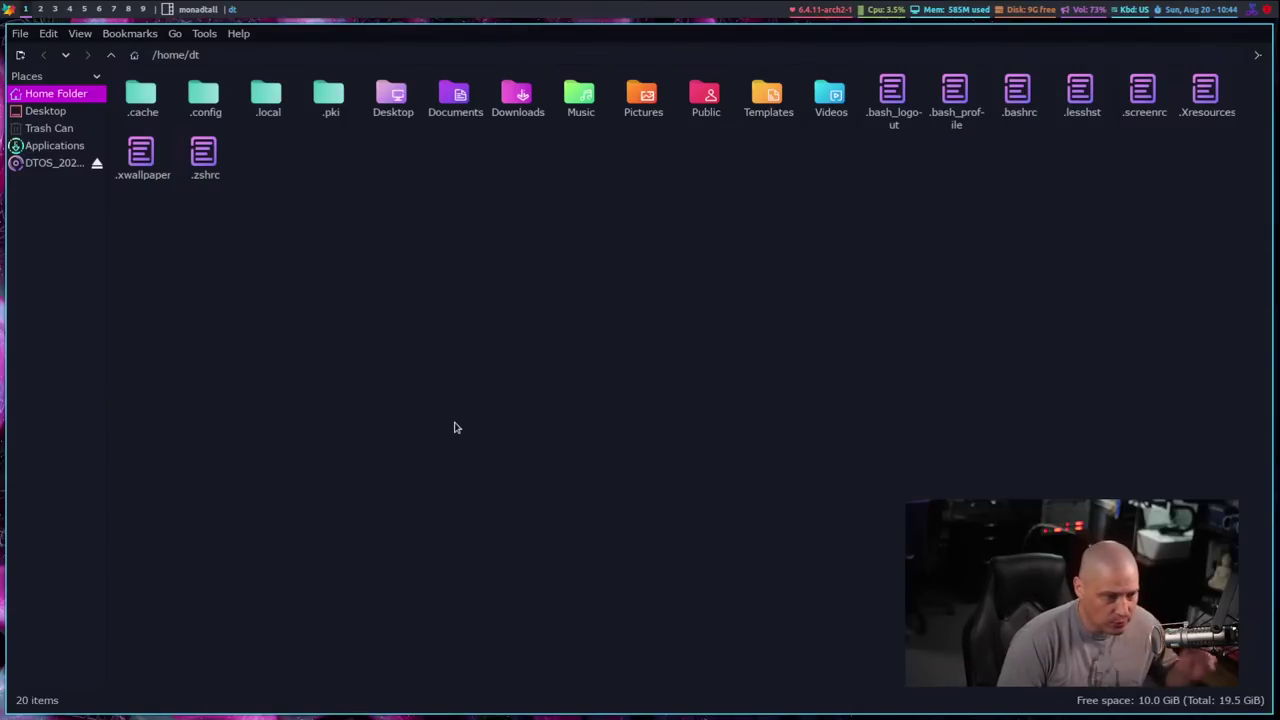
pyautogui.press('super+shift+c')
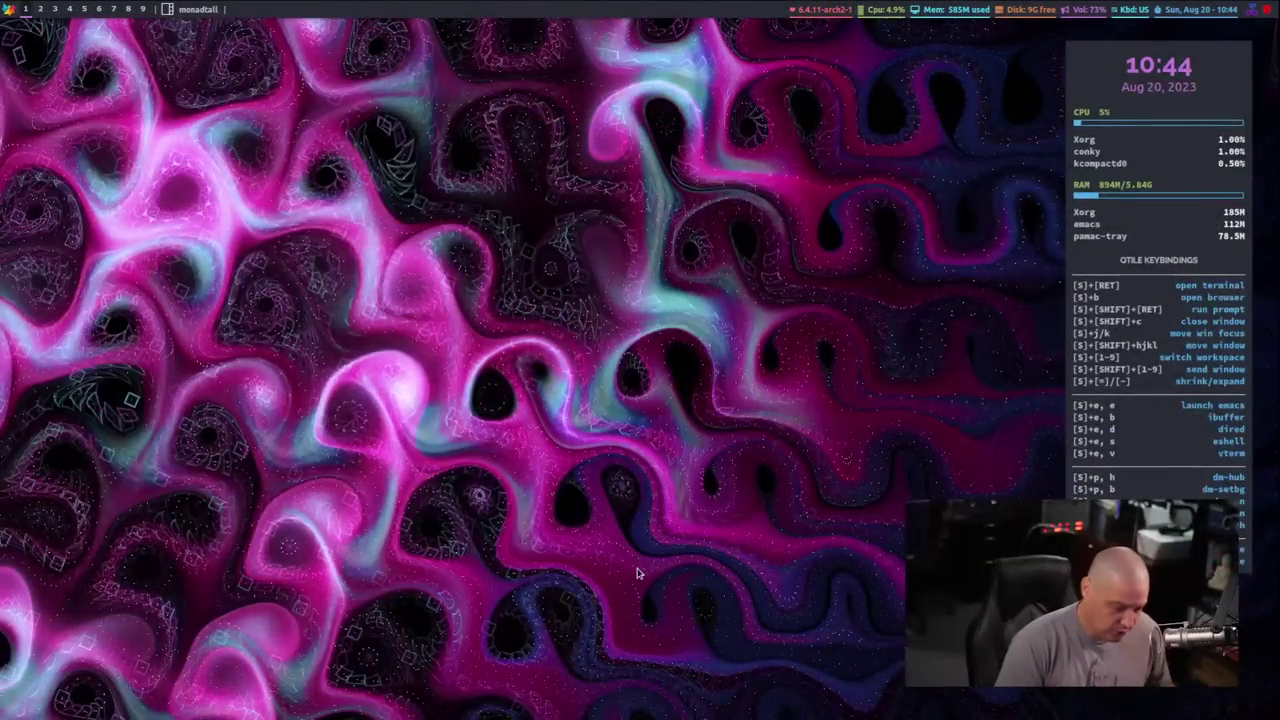
# Launch pcman from the dmenu run prompt, close PCManFM again, and reopen the run prompt
pyautogui.press('super+shift+Return')
pyautogui.write('pc')
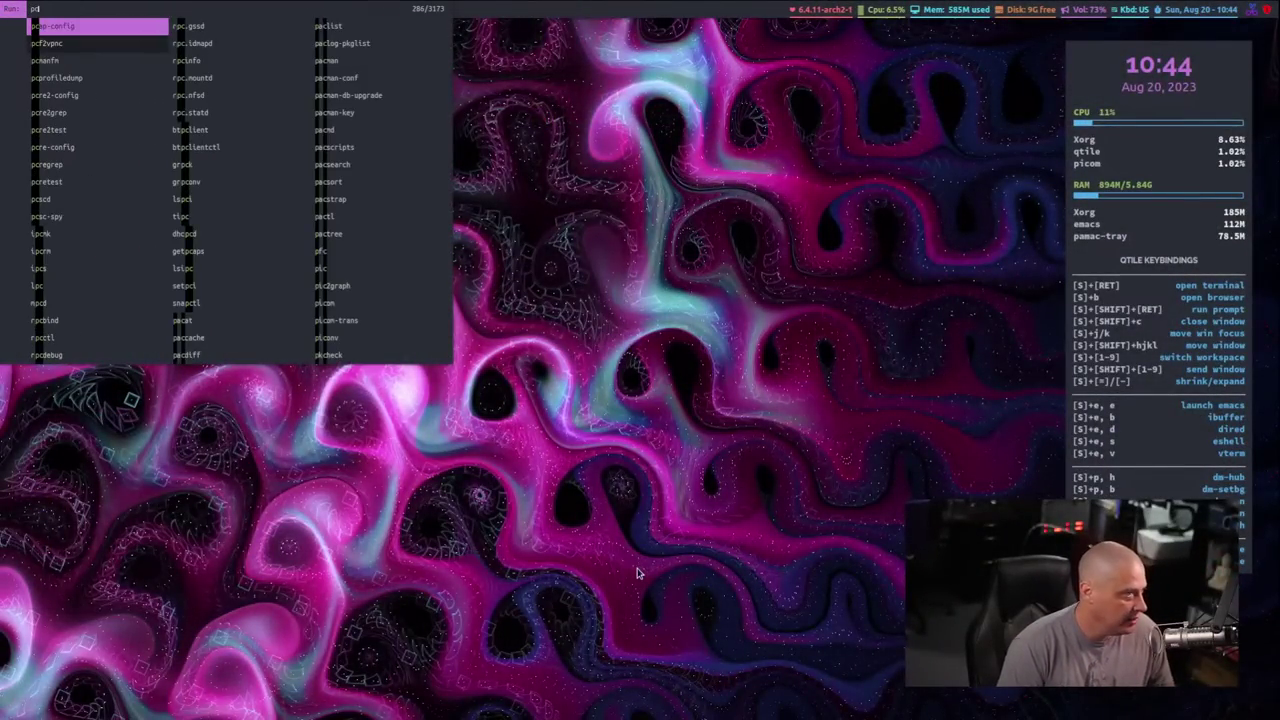
pyautogui.write('man')
pyautogui.press('Return')
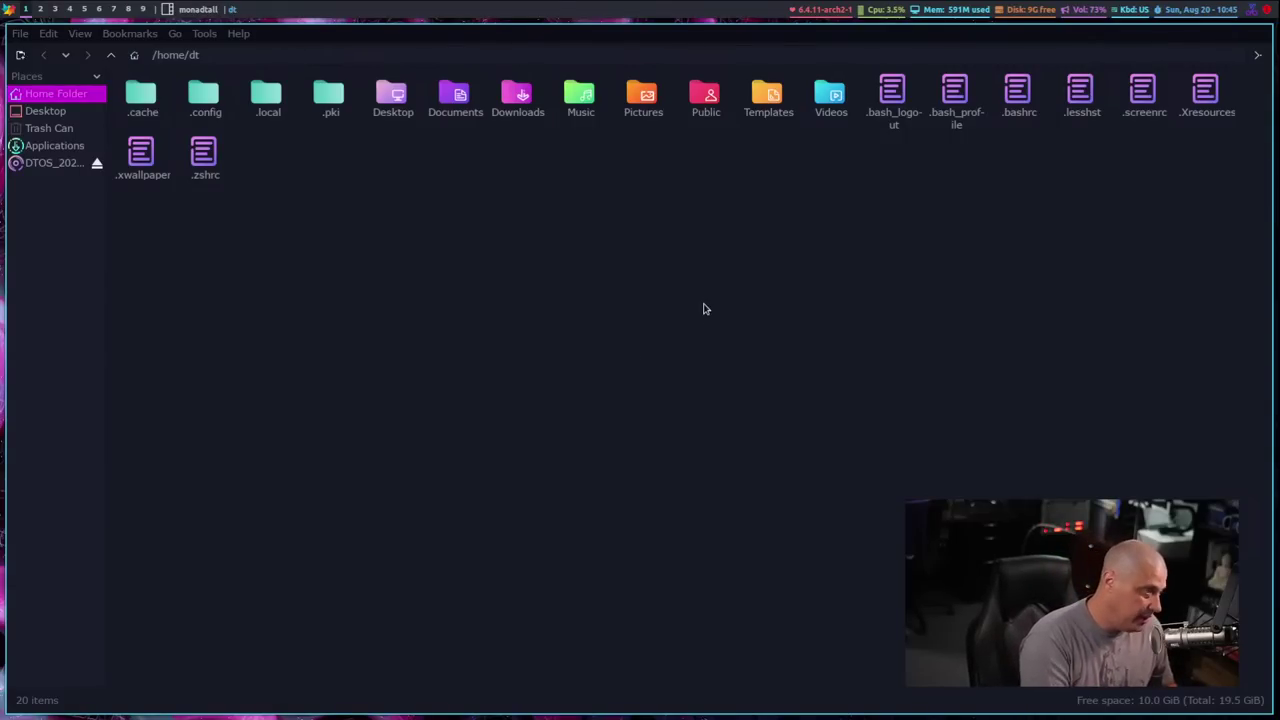
pyautogui.press('super+shift+c')
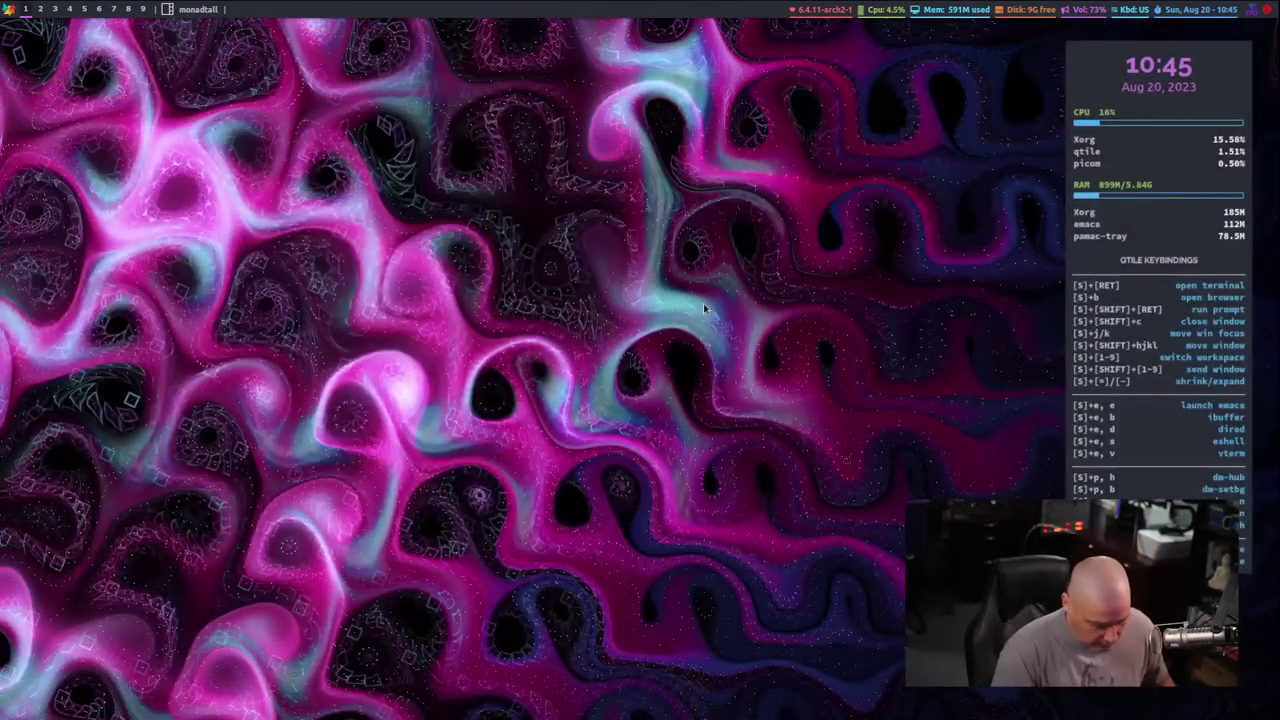
pyautogui.press('super+shift+Return')
# Launch kvantummanager, view Change/Delete Theme and Configure Active Theme for Sweet (modified), then quit
pyautogui.write('kvanr')
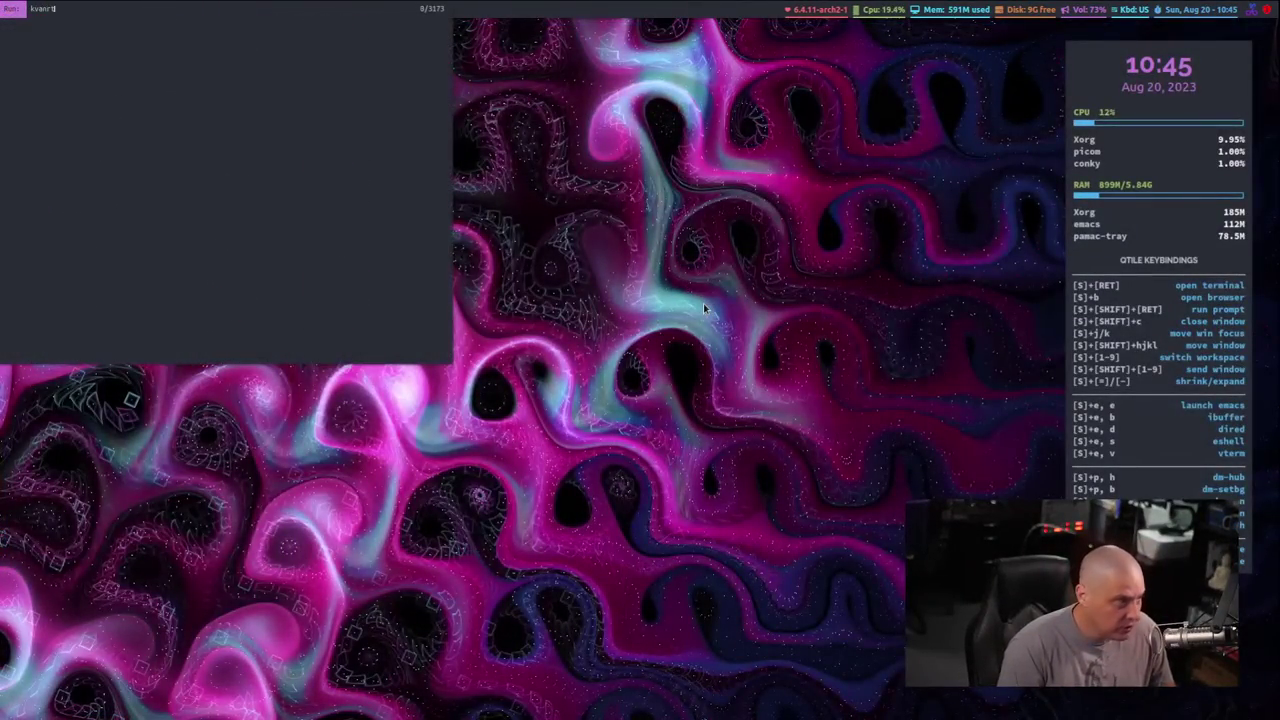
pyautogui.press('BackSpace')
pyautogui.write('tum')
pyautogui.press('Return')
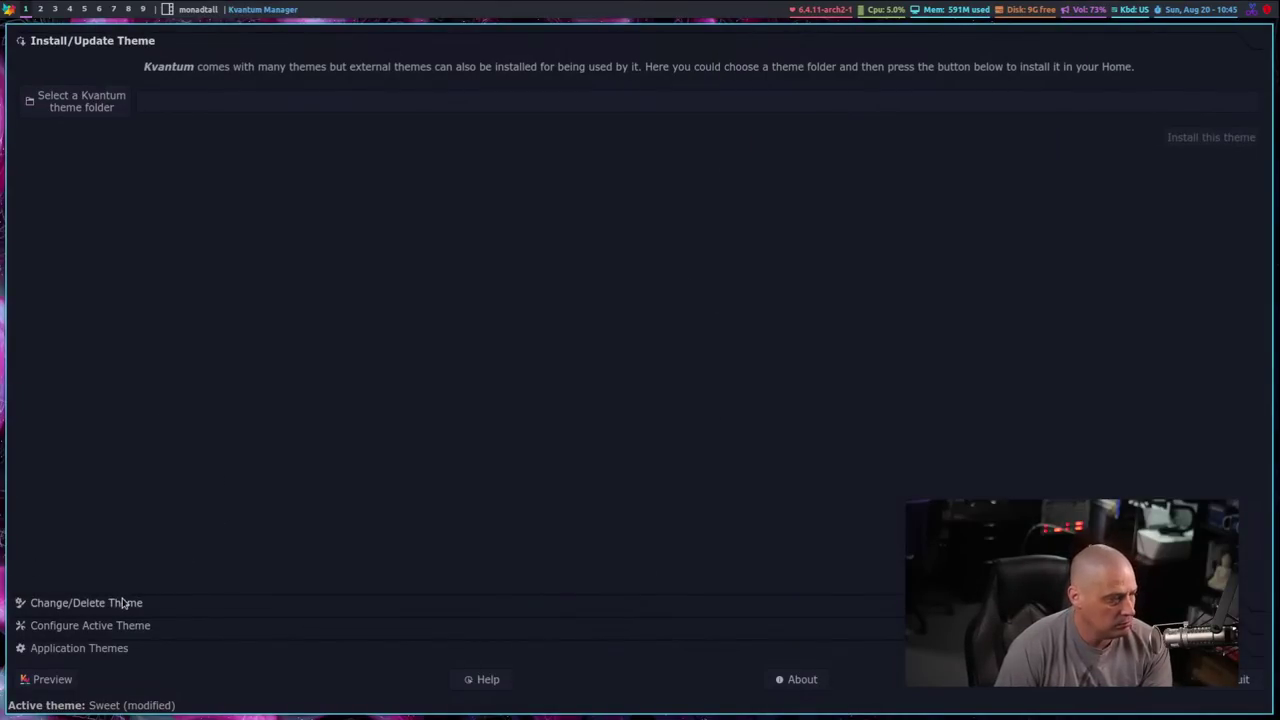
pyautogui.click(125, 604)
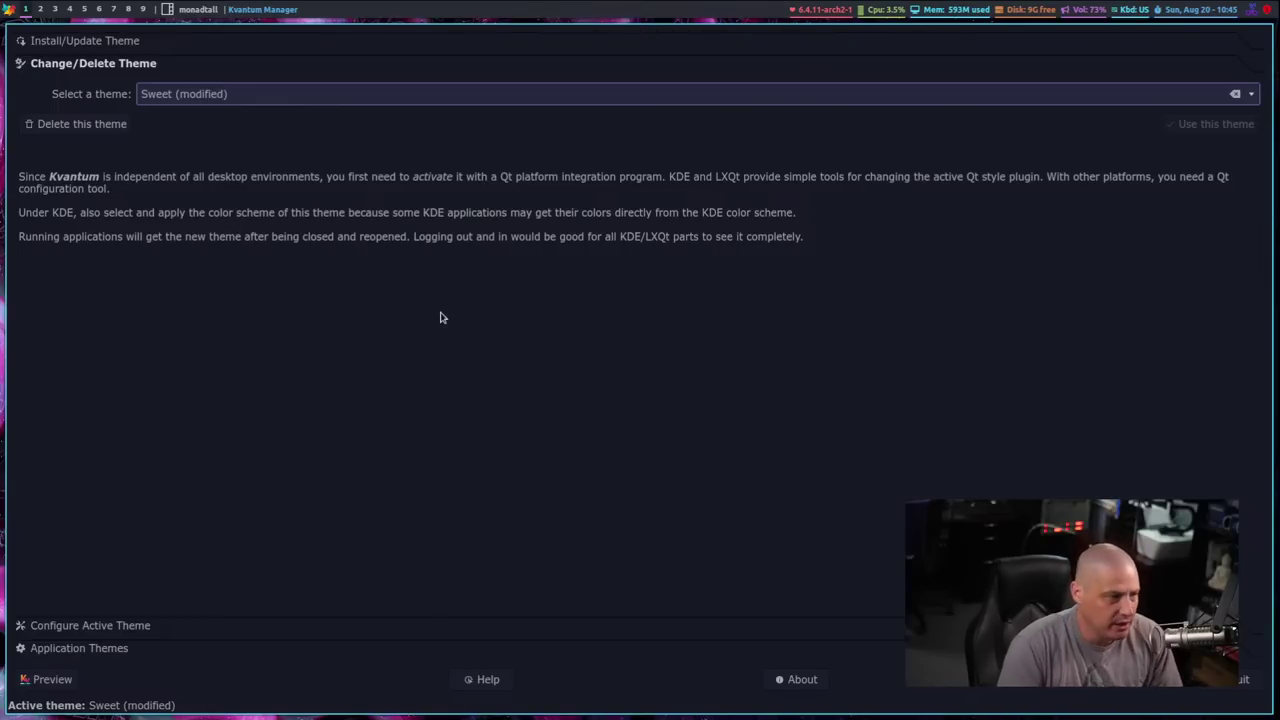
pyautogui.click(103, 625)
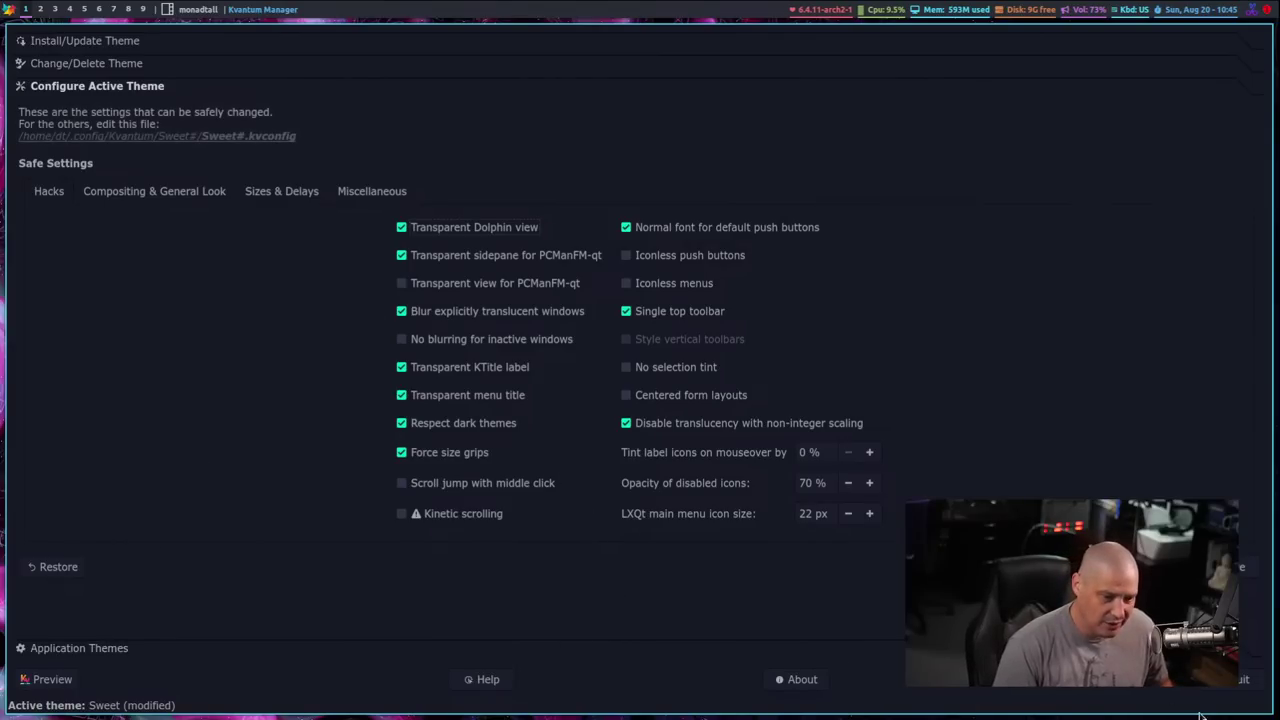
pyautogui.click(1240, 679)
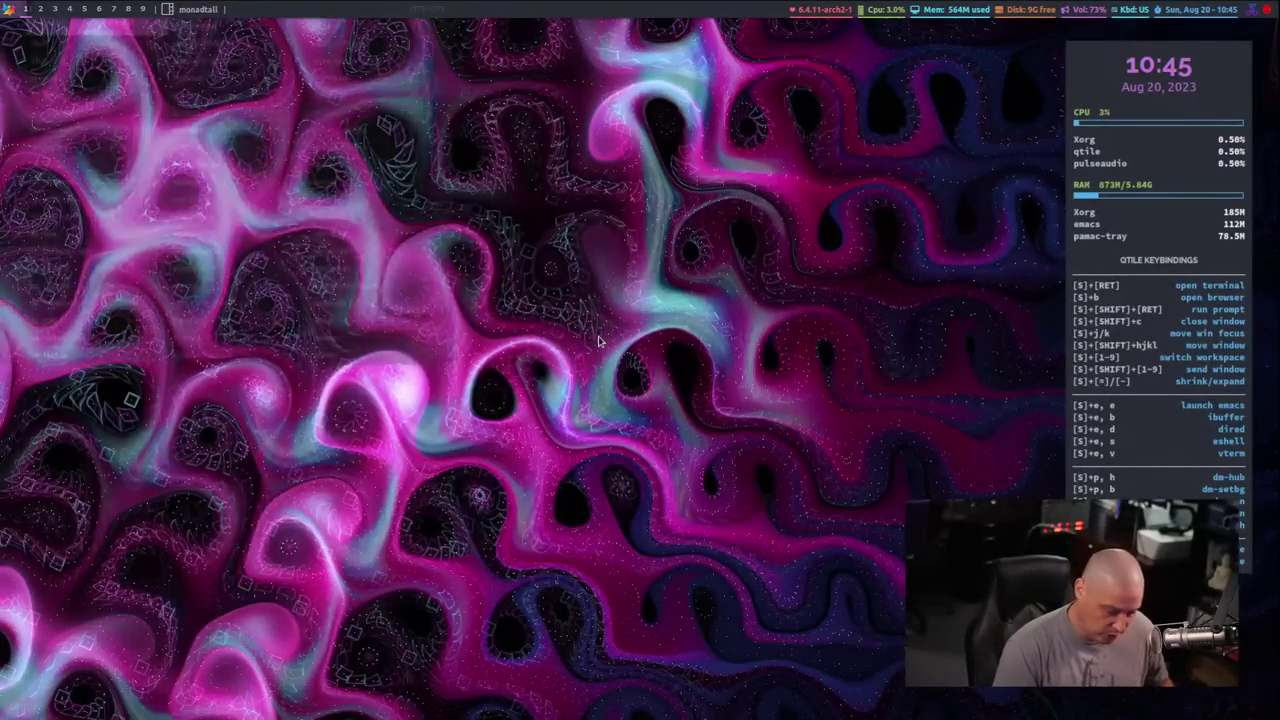
# Relaunch Kvantum Manager from the run prompt by typing 'kvan'
pyautogui.press('super+shift+Return')
pyautogui.write('kvanu')
pyautogui.press('Return')
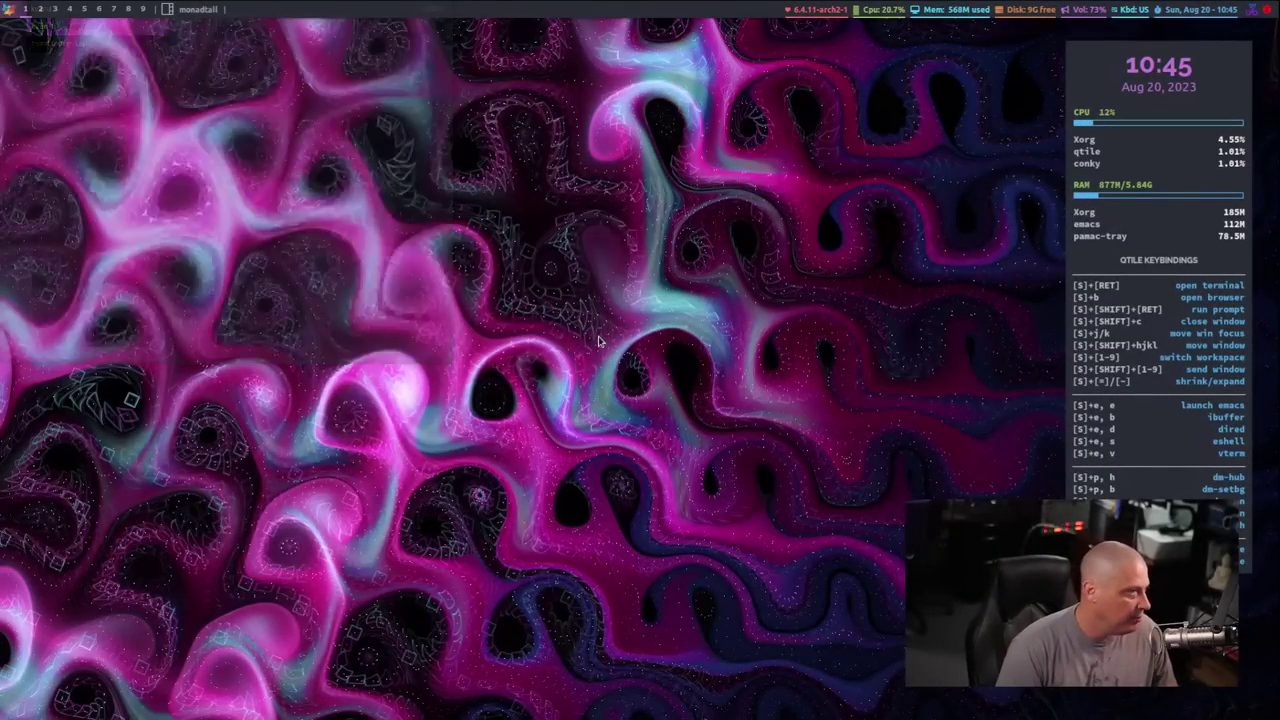
# Shrink the VM view to a window, then restore fullscreen from the VM toolbar
pyautogui.press('super+f')
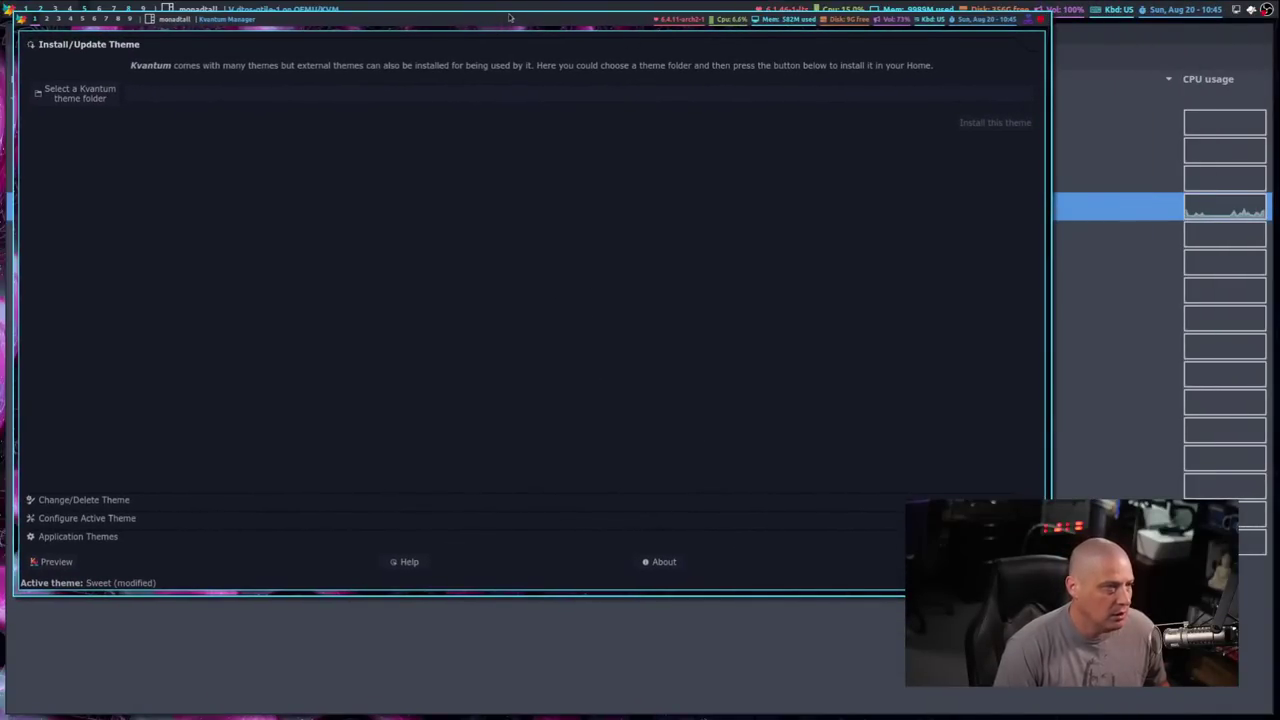
pyautogui.moveTo(512, 18)
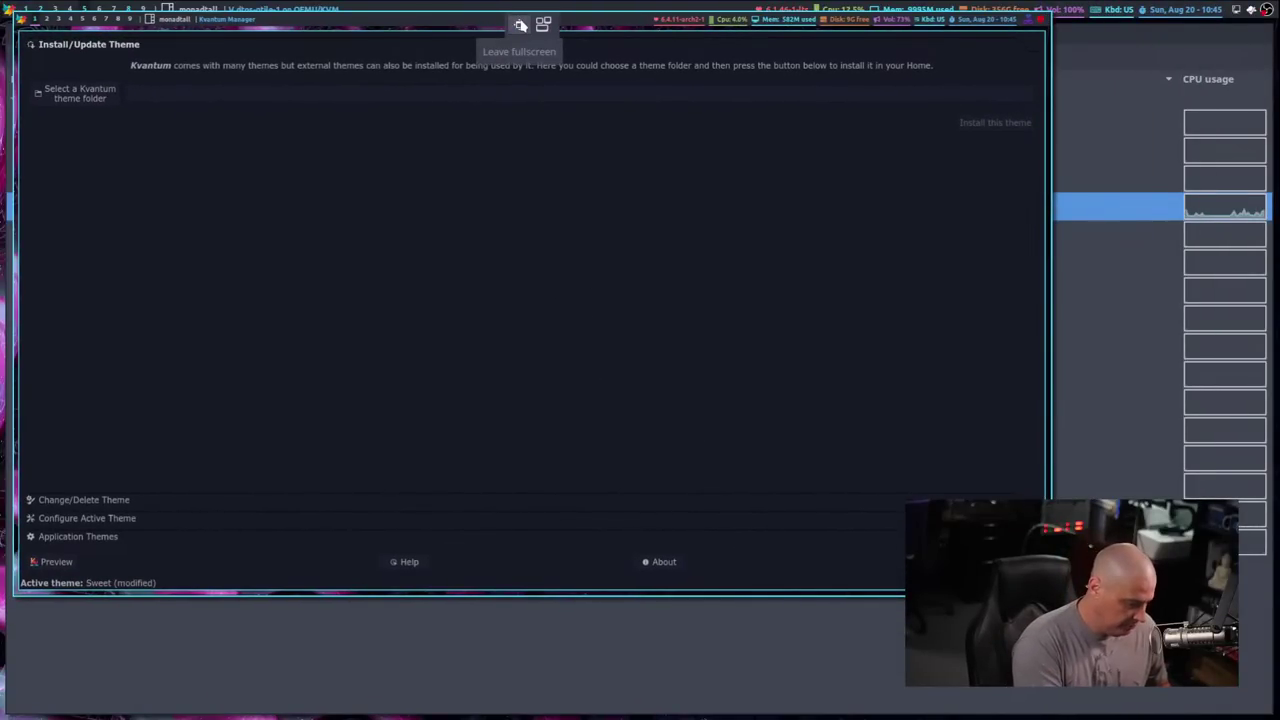
pyautogui.click(520, 24)
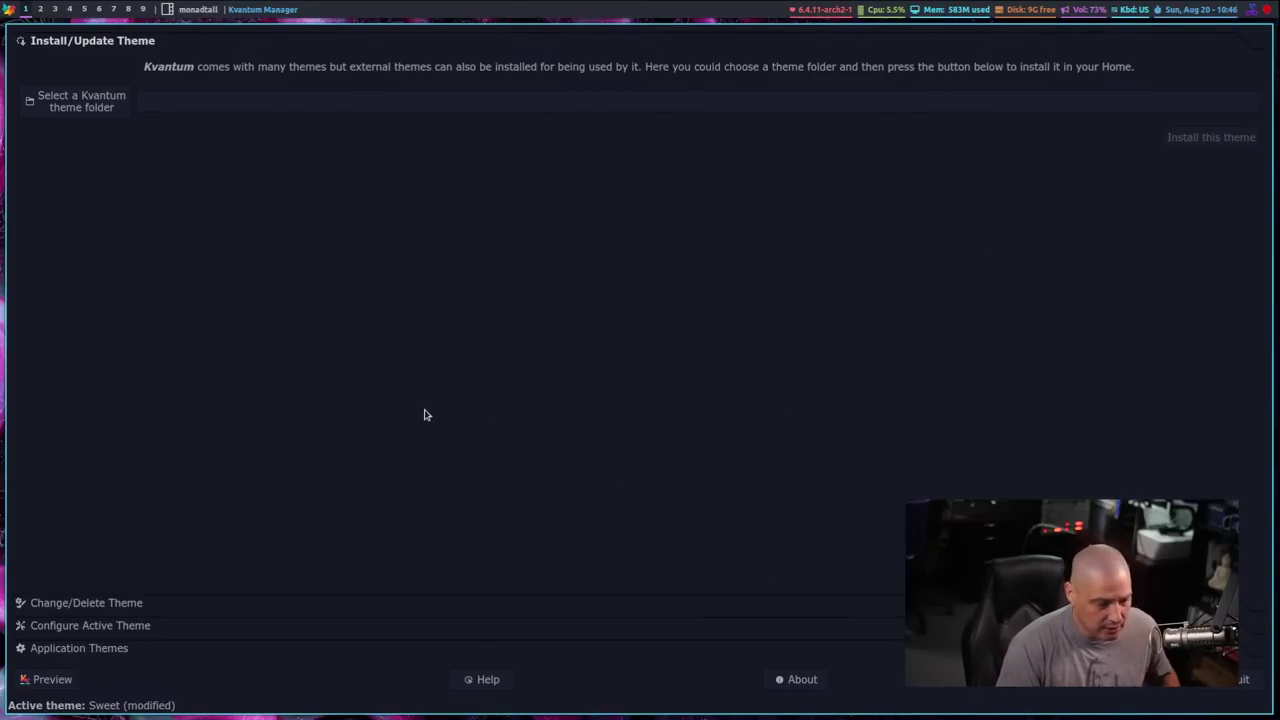
# Close Kvantum Manager and dismiss a brief 'qt' search in the launcher
pyautogui.press('super+shift+c')
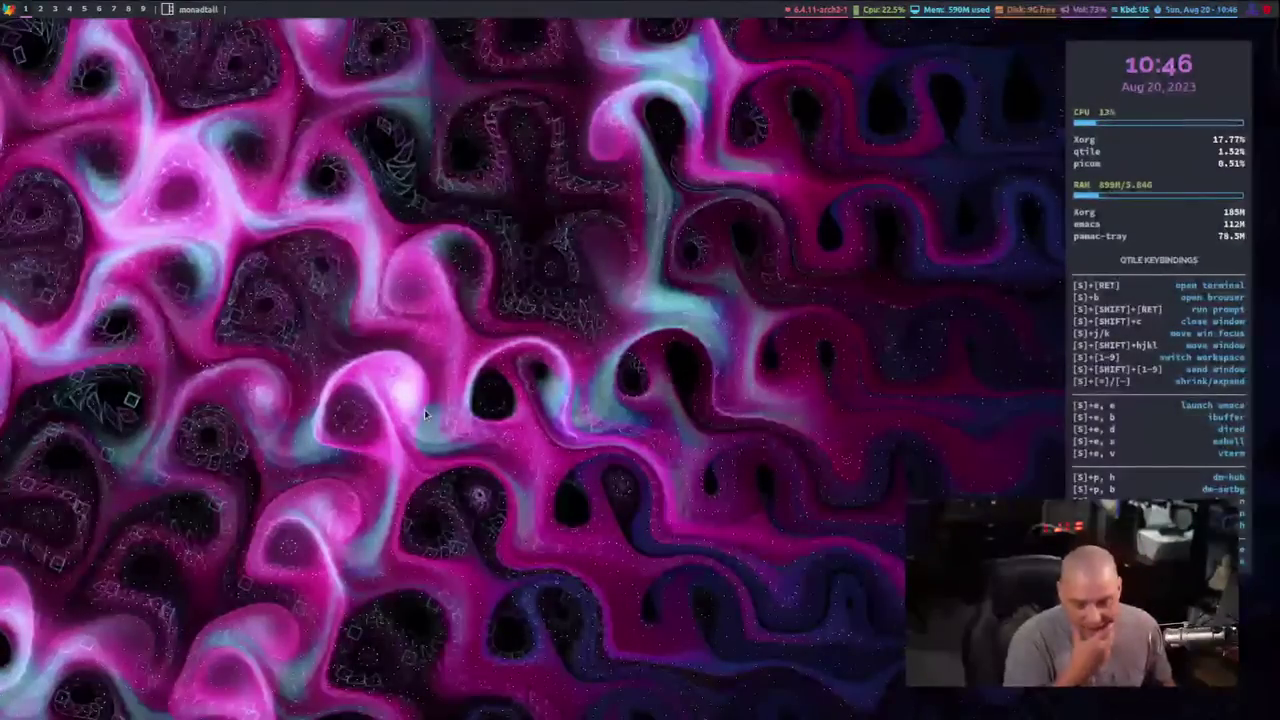
pyautogui.press('super+shift+Return')
pyautogui.write('qt')
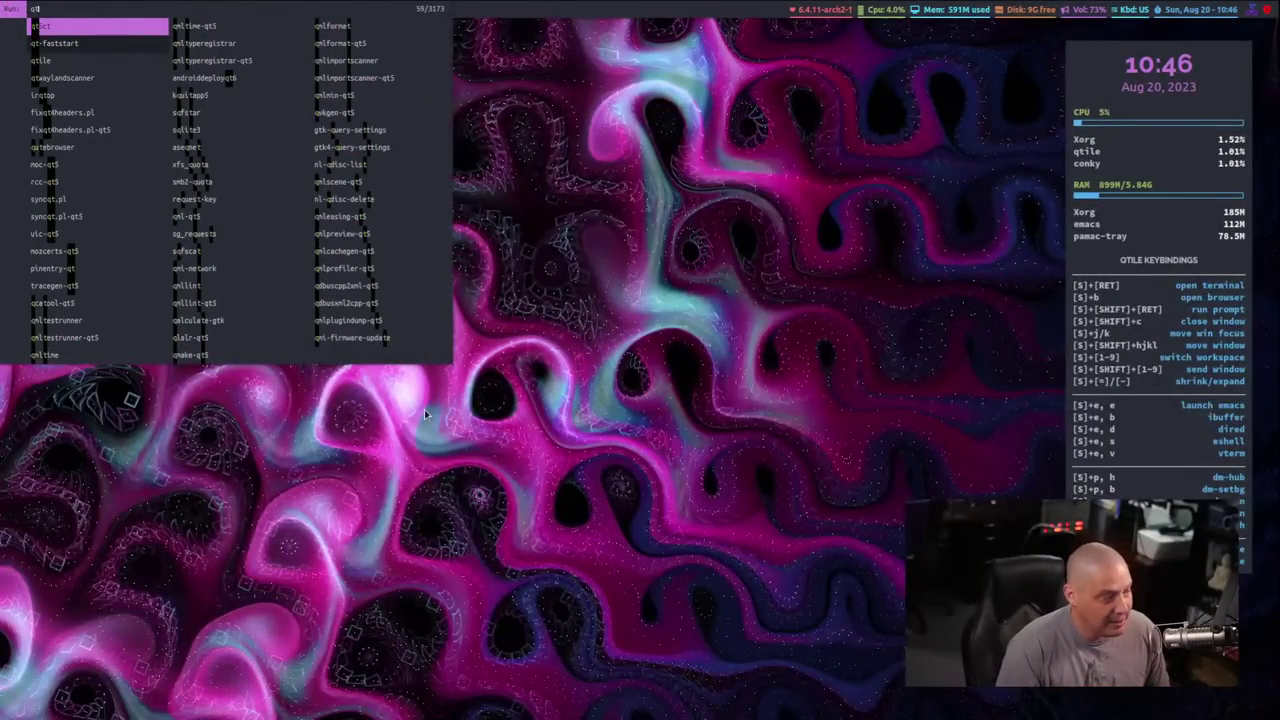
pyautogui.press('Return')
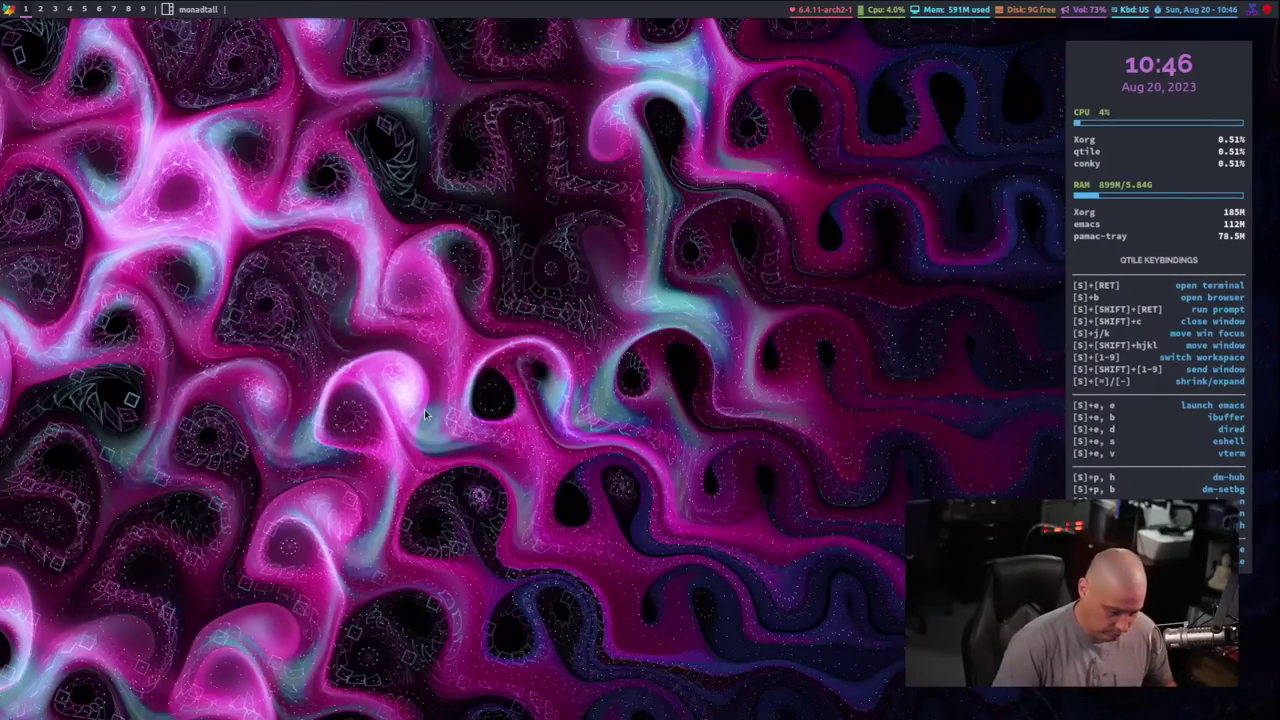
# Launch lxappearance, pick Sweet-Dark as the widget theme, and close the window
pyautogui.press('super+shift+Return')
pyautogui.write('lxapp')
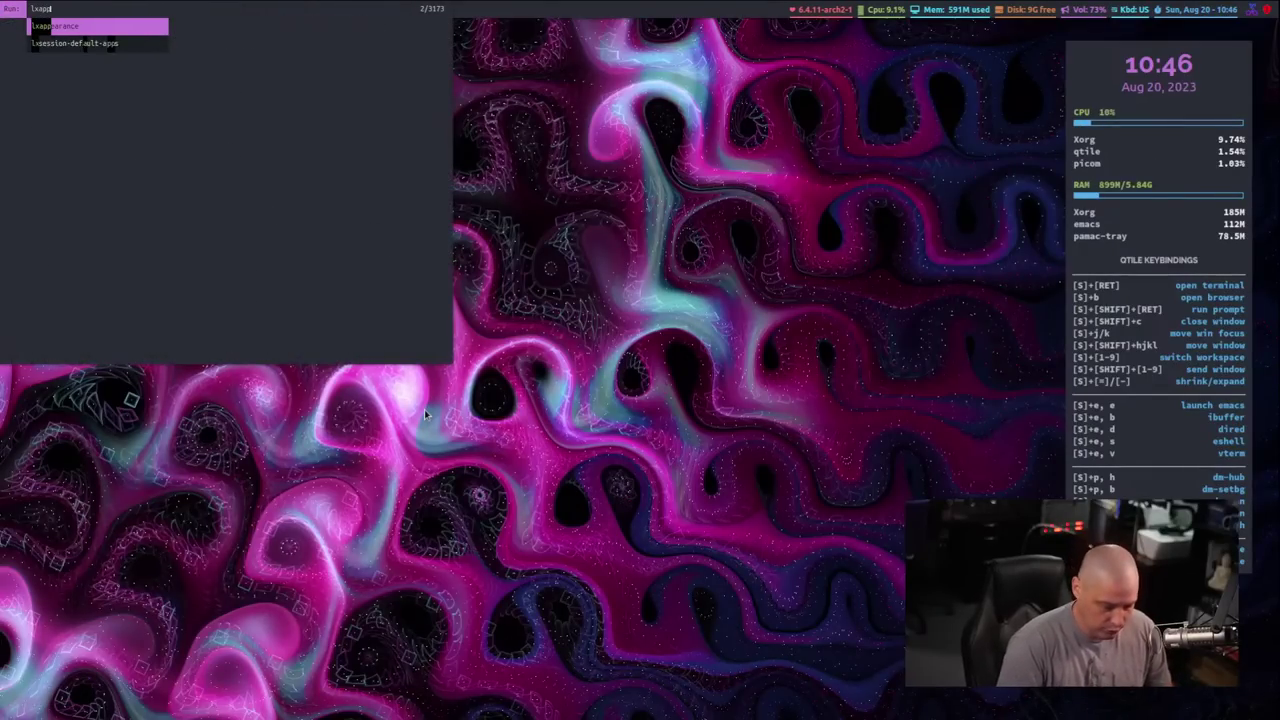
pyautogui.press('Return')
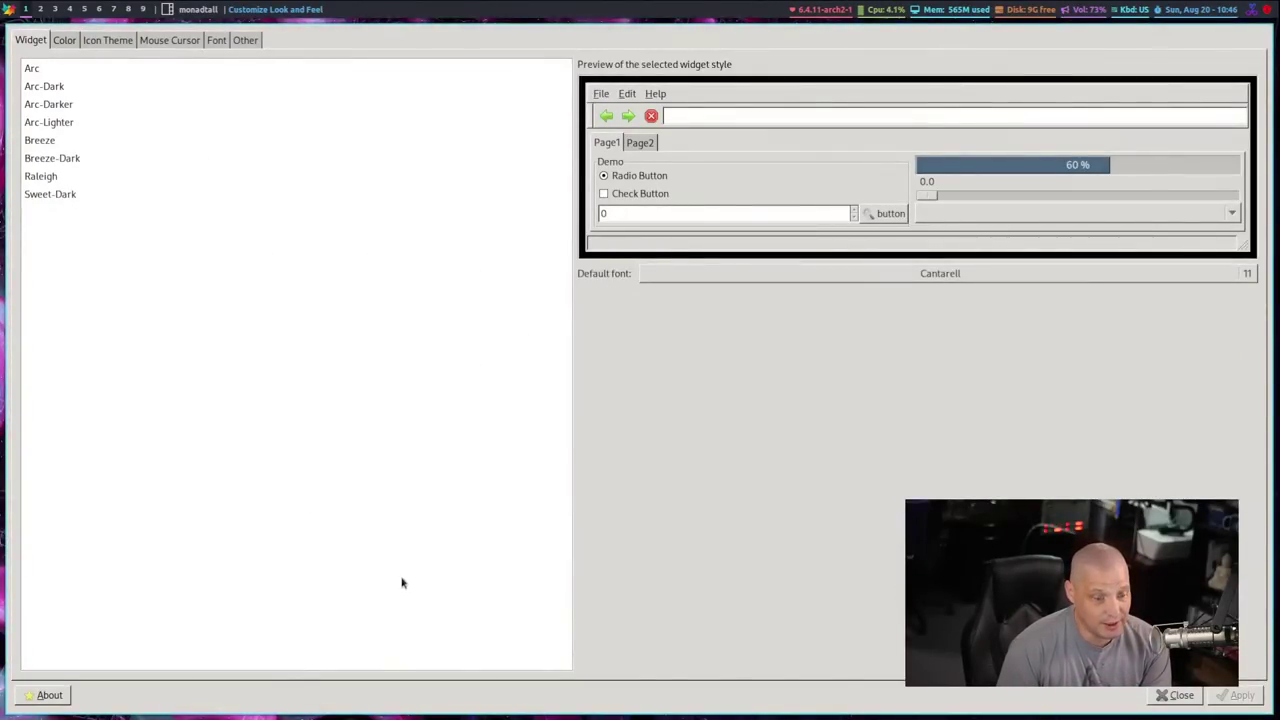
pyautogui.click(52, 195)
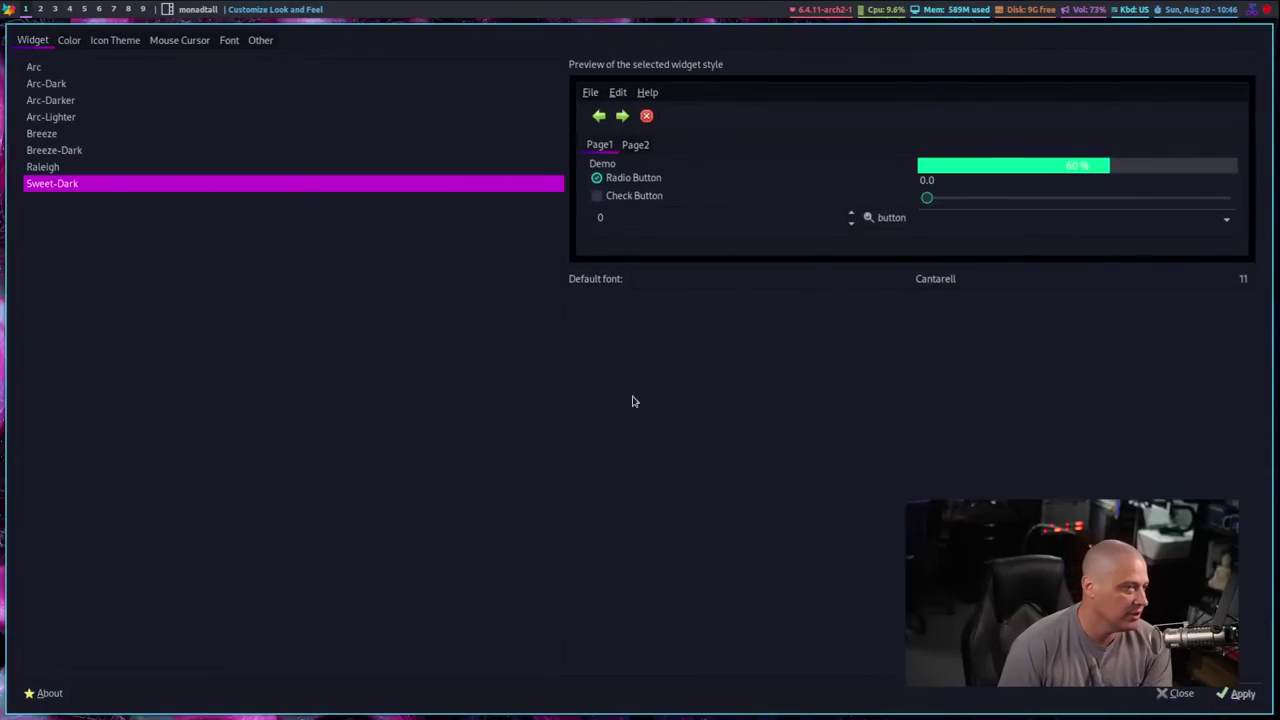
pyautogui.press('super+shift+c')
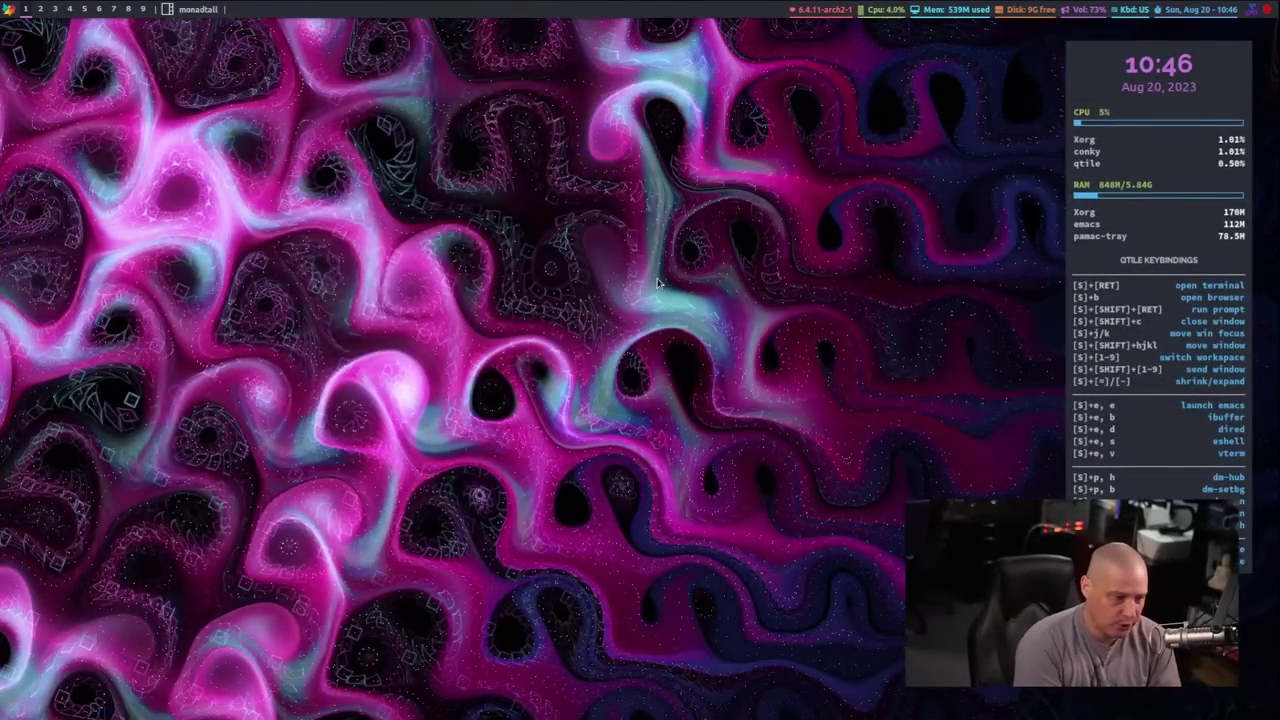
# Launch pcmanfm, look into the hidden .config folder and its gtk-3.0 entry, then close it
pyautogui.press('super+shift+Return')
pyautogui.write('p')
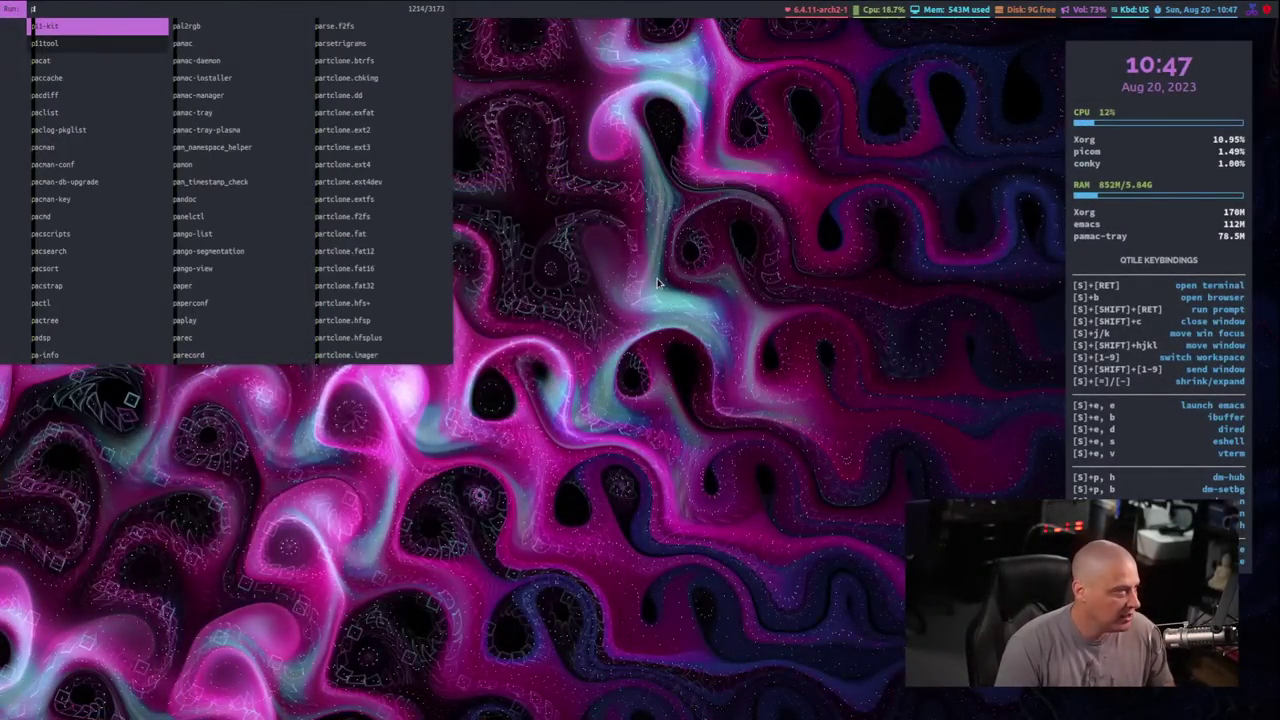
pyautogui.write('m')
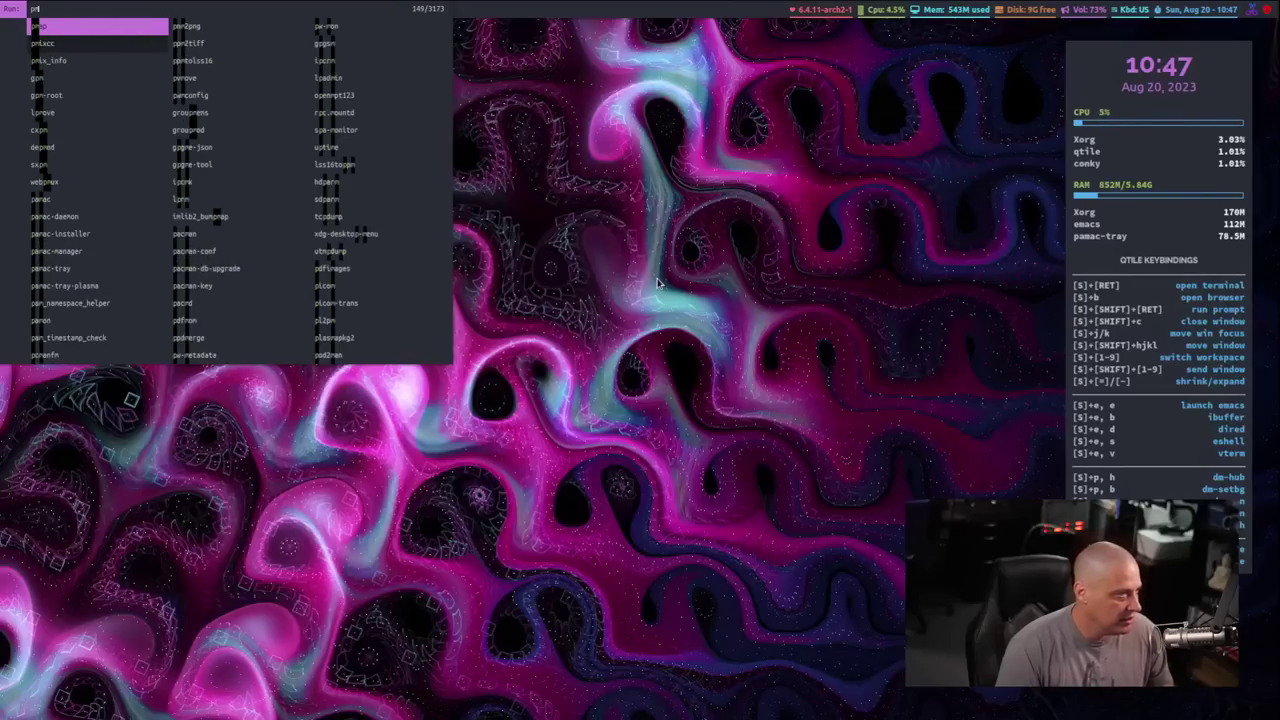
pyautogui.write('ac')
pyautogui.press('BackSpace')
pyautogui.press('BackSpace')
pyautogui.press('BackSpace')
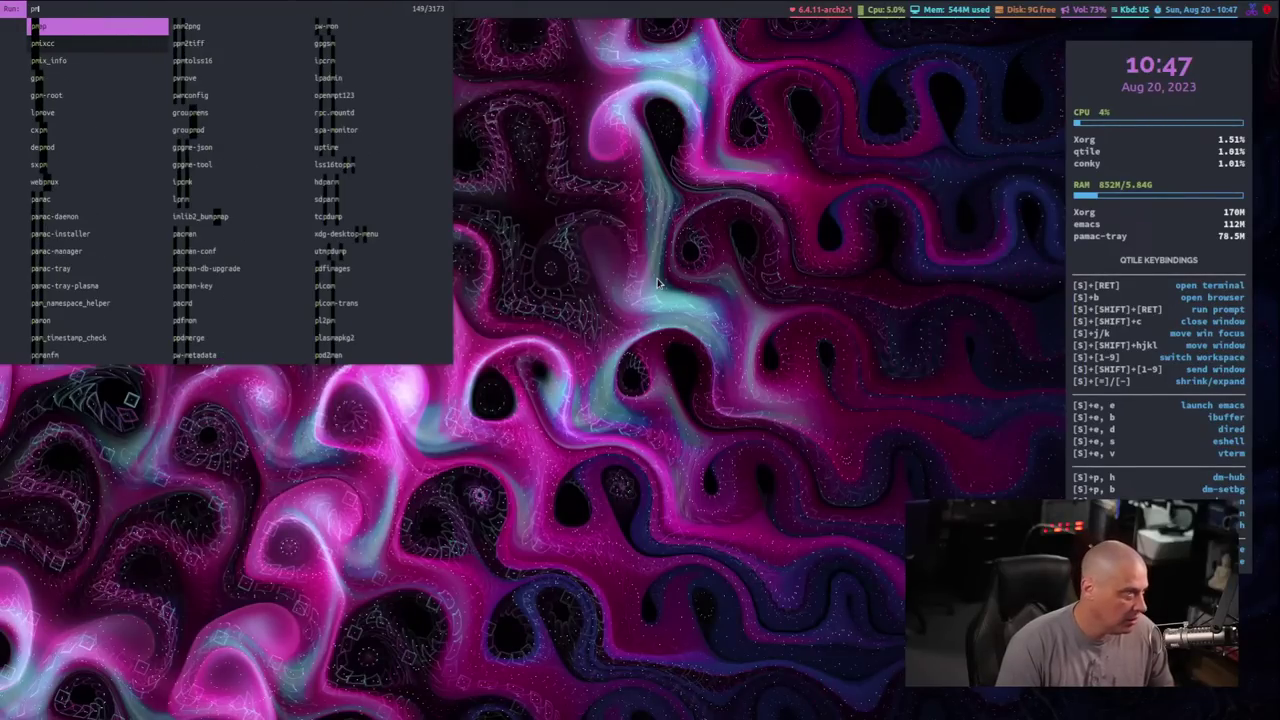
pyautogui.write('cman')
pyautogui.press('Return')
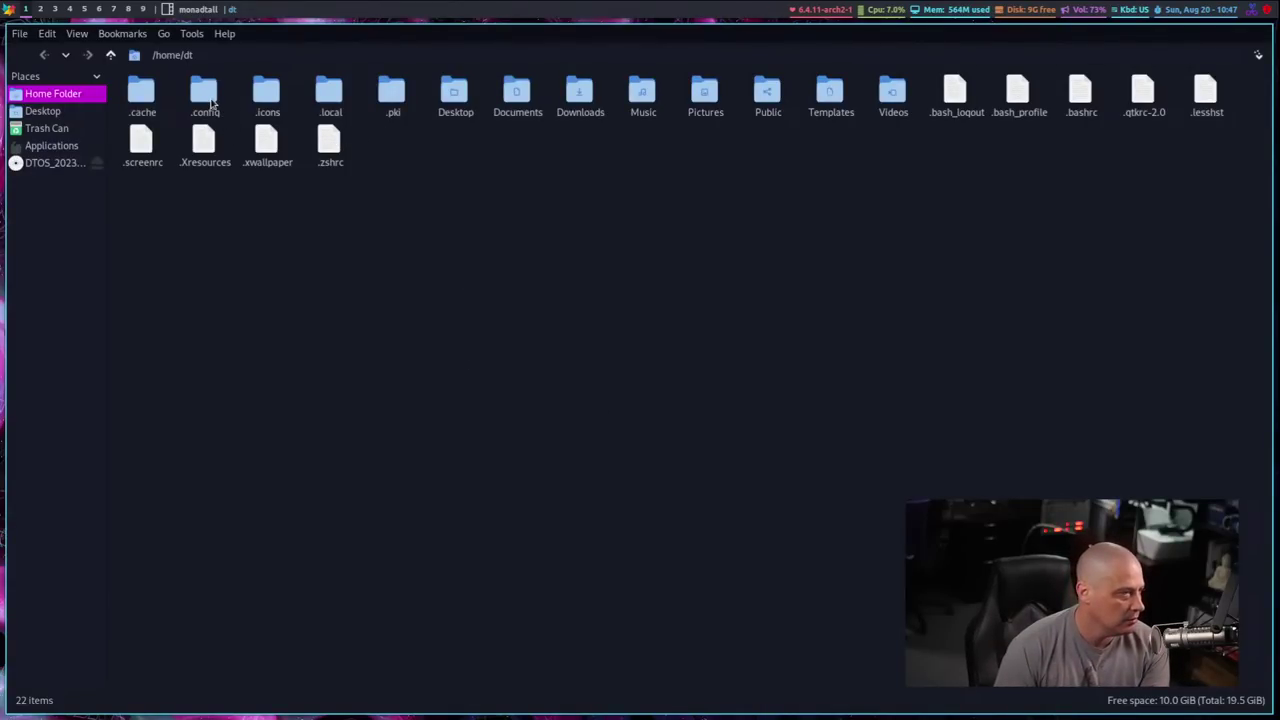
pyautogui.doubleClick(210, 112)
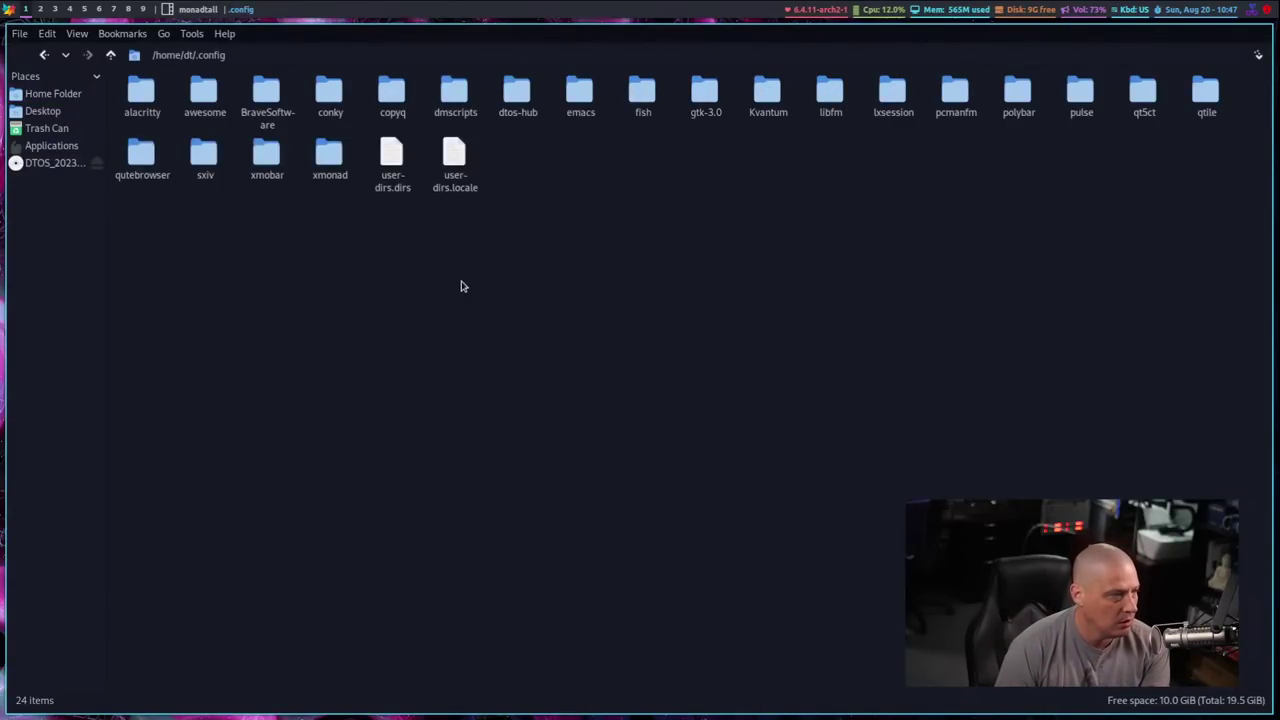
pyautogui.click(705, 100)
pyautogui.click(676, 240)
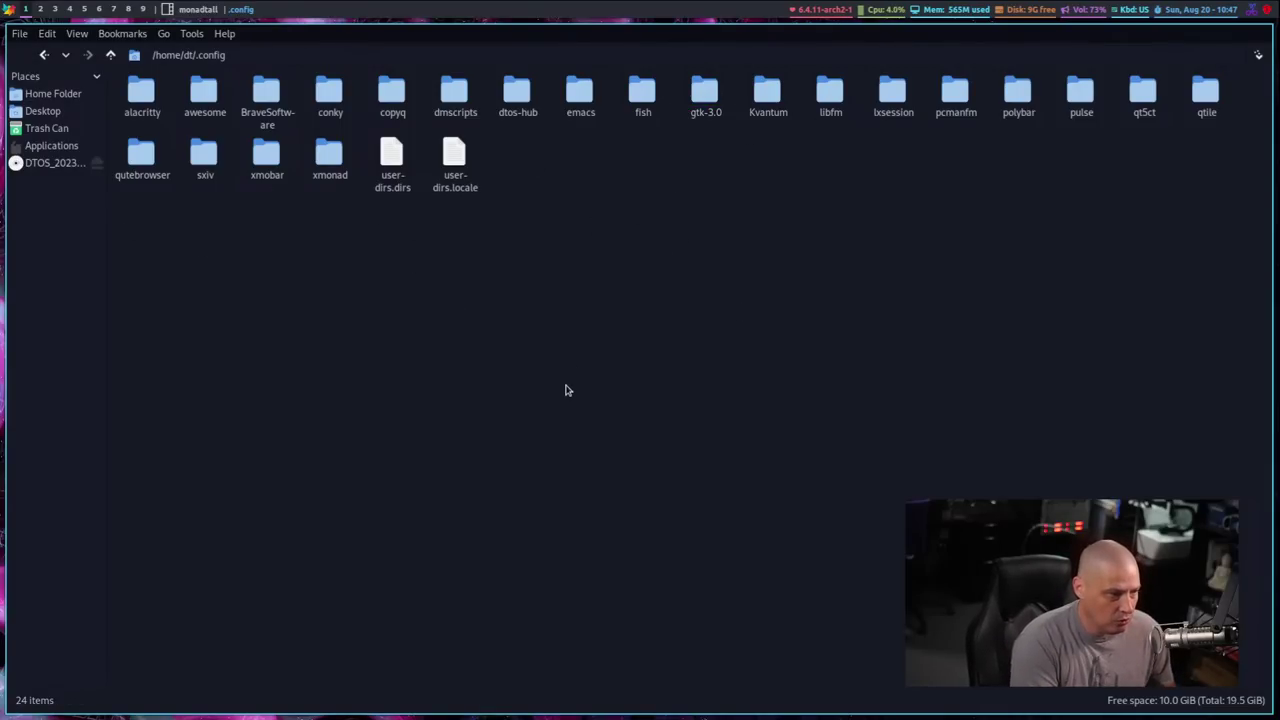
pyautogui.press('super+shift+c')
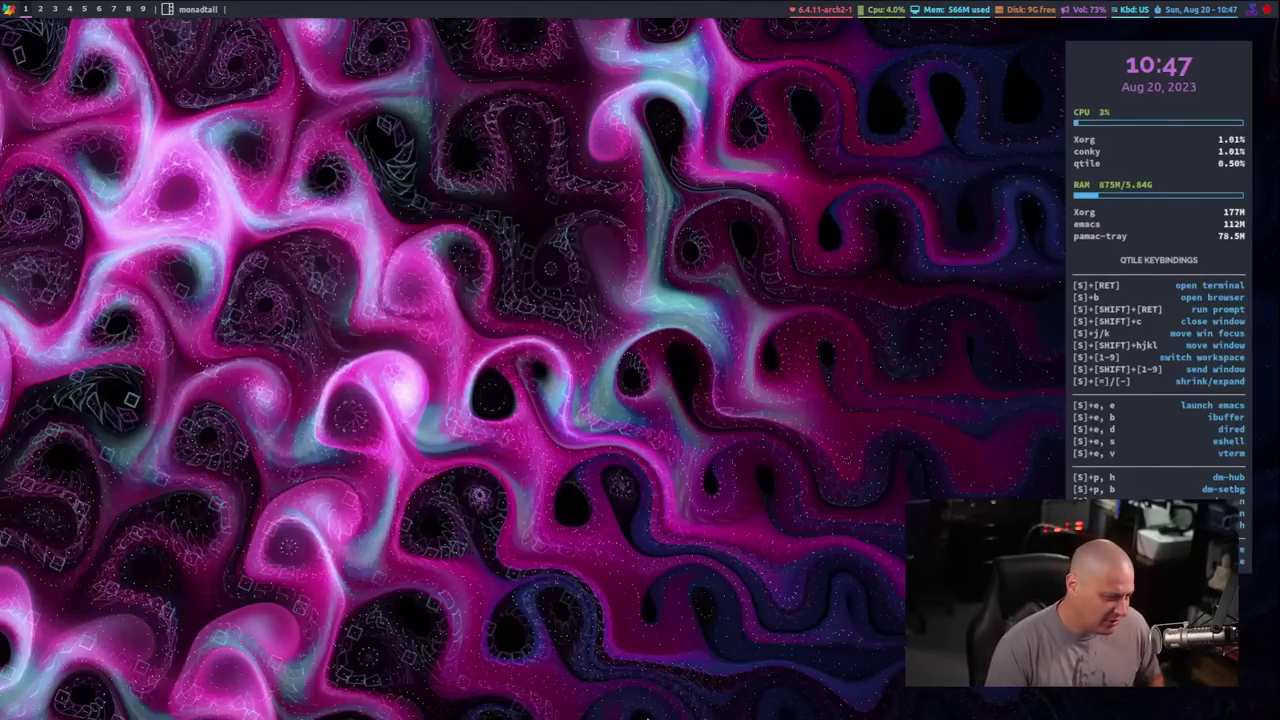
pyautogui.press('super+e')
pyautogui.press('e')
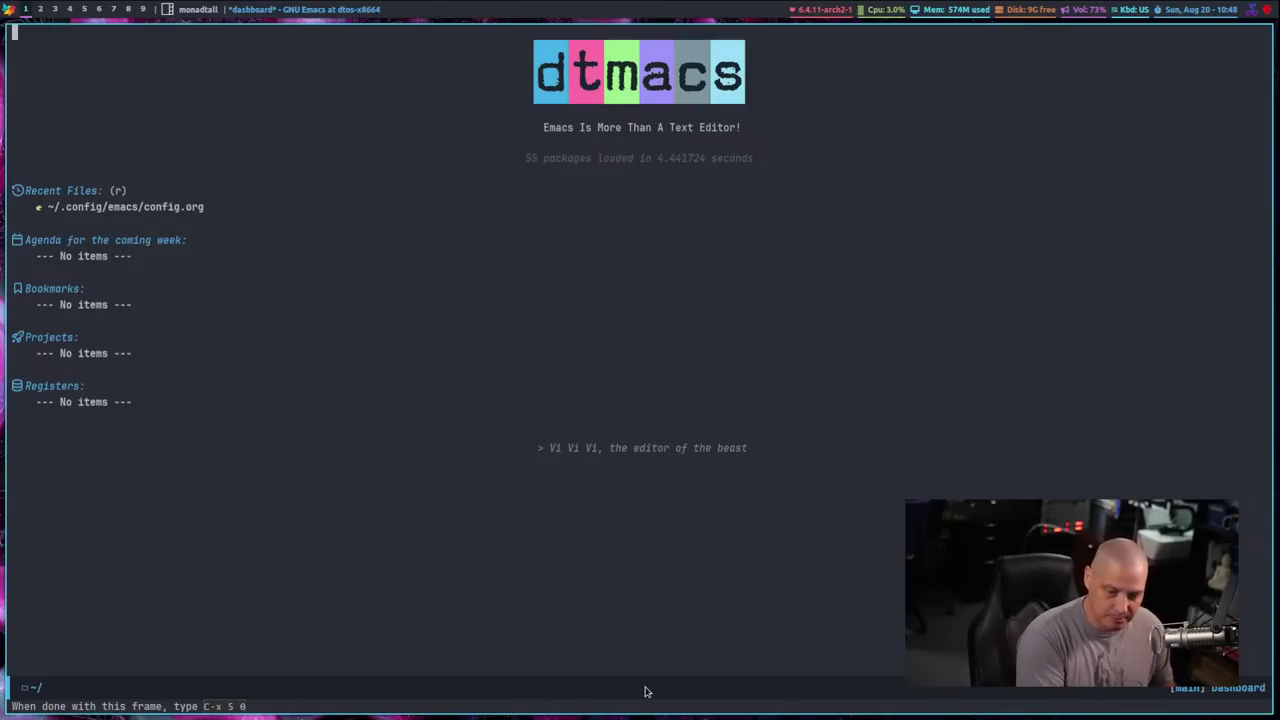
pyautogui.press('super+shift+c')
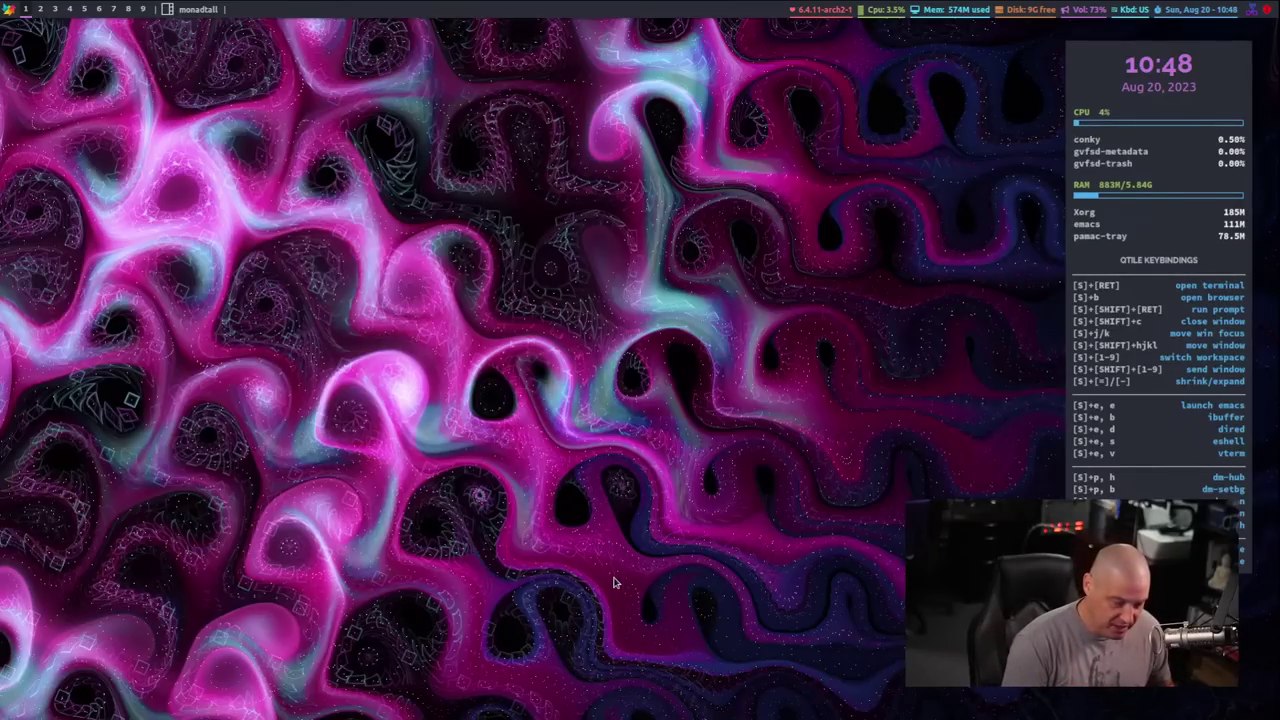
# Browse the dm-hub script list to the end and dismiss it without running anything
pyautogui.press('super+p')
pyautogui.press('h')
pyautogui.press('Down')
pyautogui.press('Down')
pyautogui.press('Down')
pyautogui.press('Down')
pyautogui.press('Down')
pyautogui.press('Down')
pyautogui.press('Down')
pyautogui.press('Down')
pyautogui.press('Down')
pyautogui.press('Down')
pyautogui.press('Down')
pyautogui.press('Down')
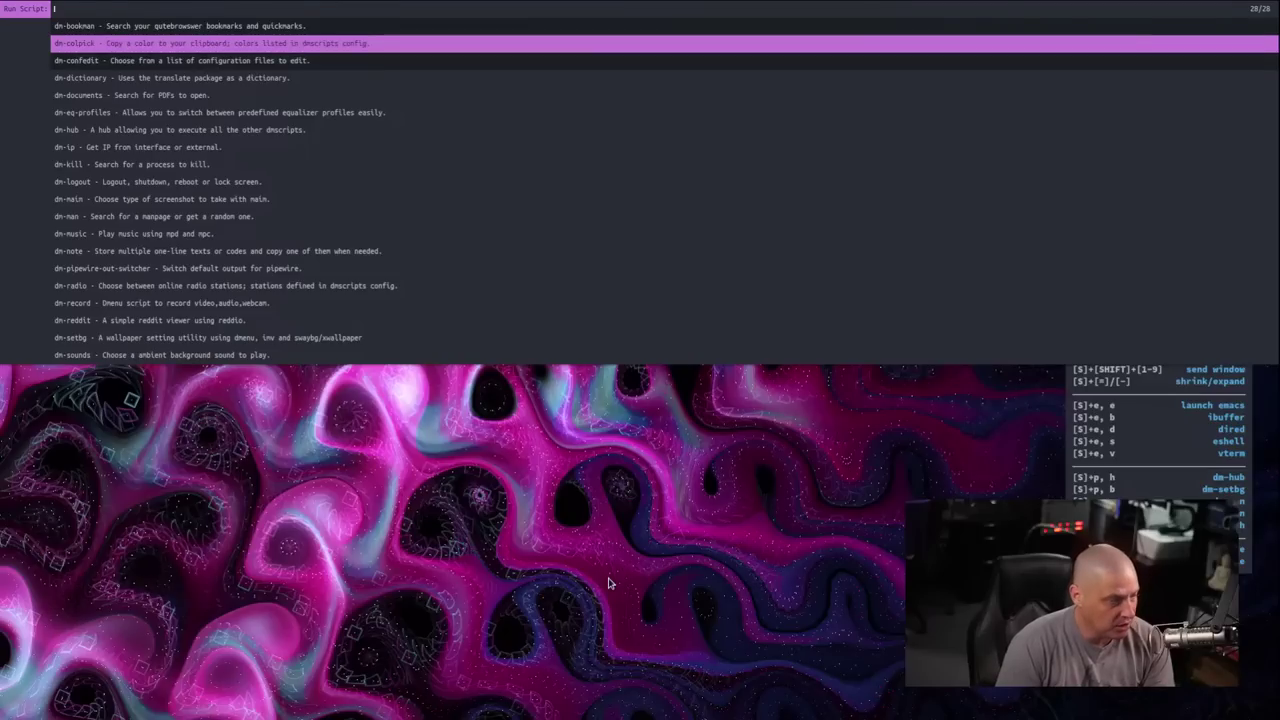
pyautogui.press('Down')
pyautogui.press('Down')
pyautogui.press('Down')
pyautogui.press('Down')
pyautogui.press('Down')
pyautogui.press('Down')
pyautogui.press('Down')
pyautogui.press('Down')
pyautogui.press('Down')
pyautogui.press('Down')
pyautogui.press('Down')
pyautogui.press('Down')
pyautogui.press('Down')
pyautogui.press('Down')
pyautogui.press('Down')
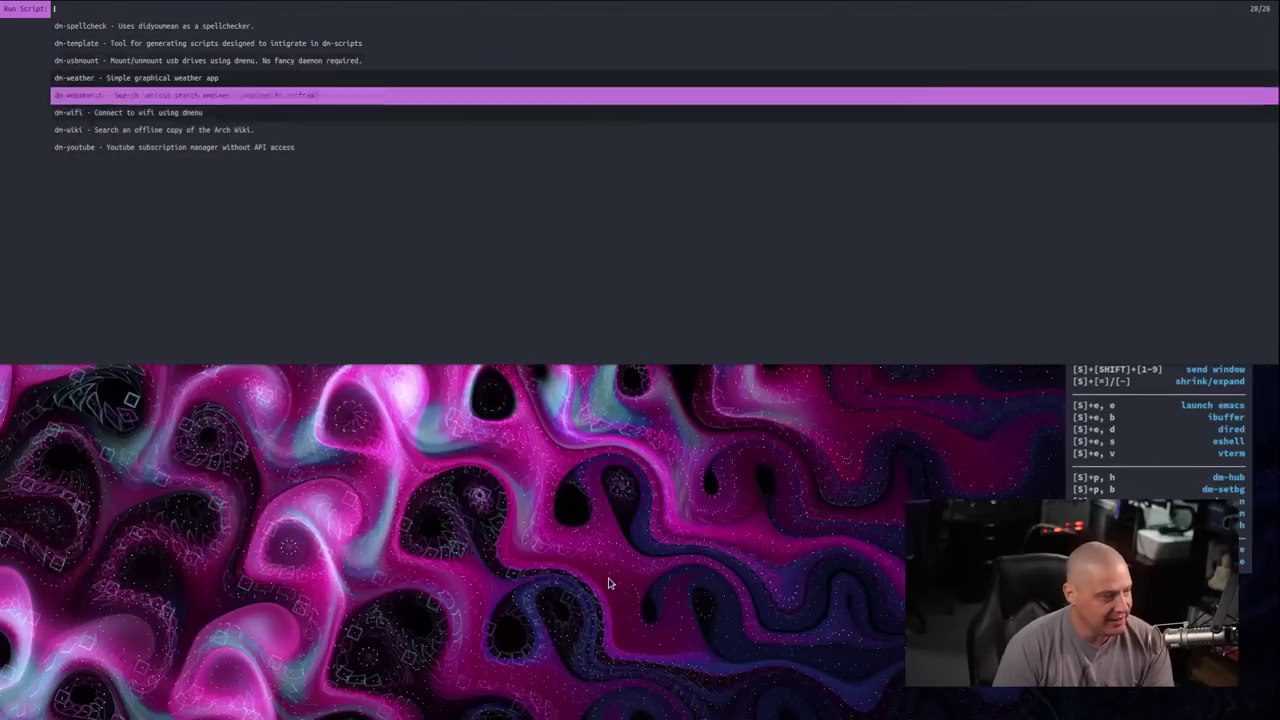
pyautogui.press('Escape')
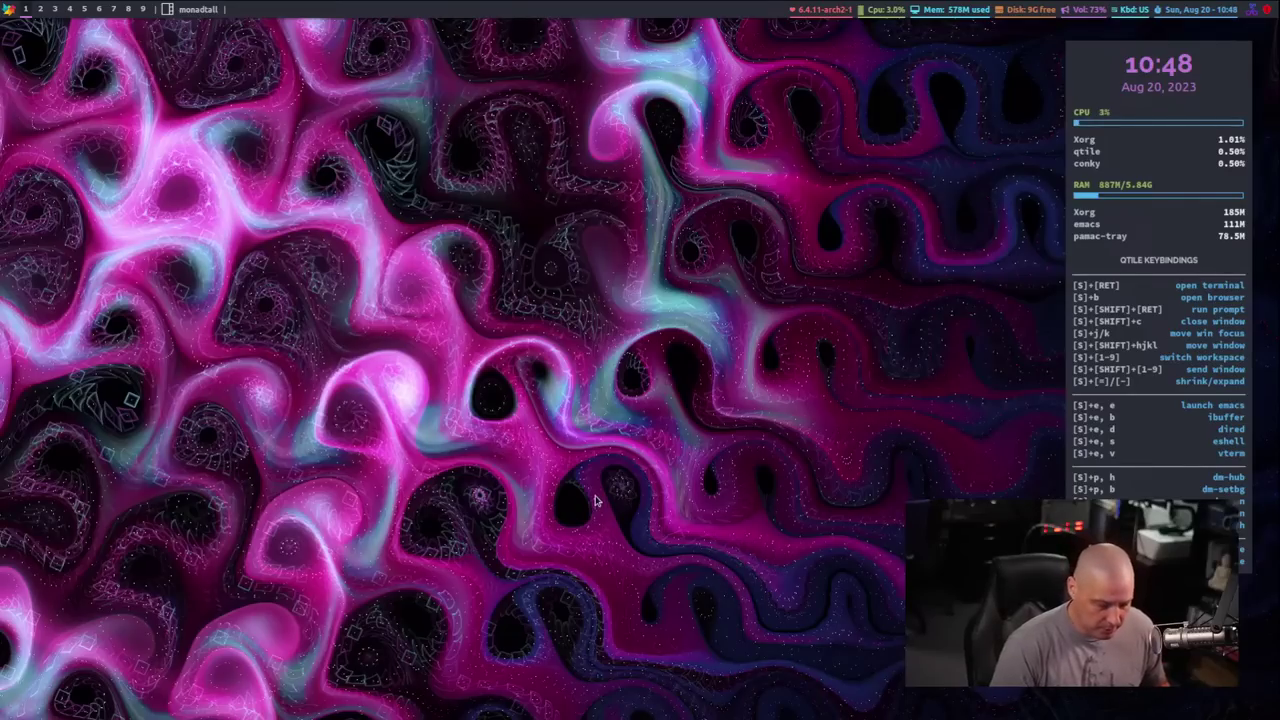
# Use dm-setbg's Set option to pick the rock-arch thumbnail 0203.jpg in sxiv as wallpaper
pyautogui.press('super+p')
pyautogui.press('b')
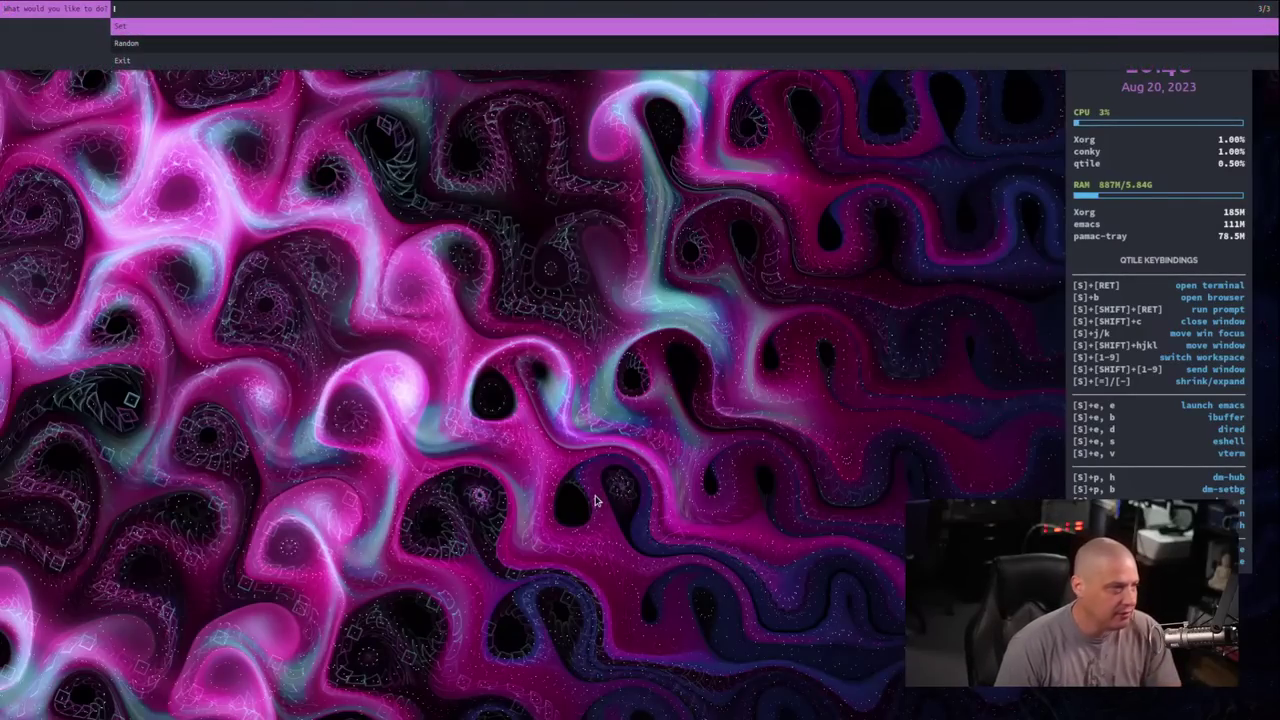
pyautogui.press('Return')
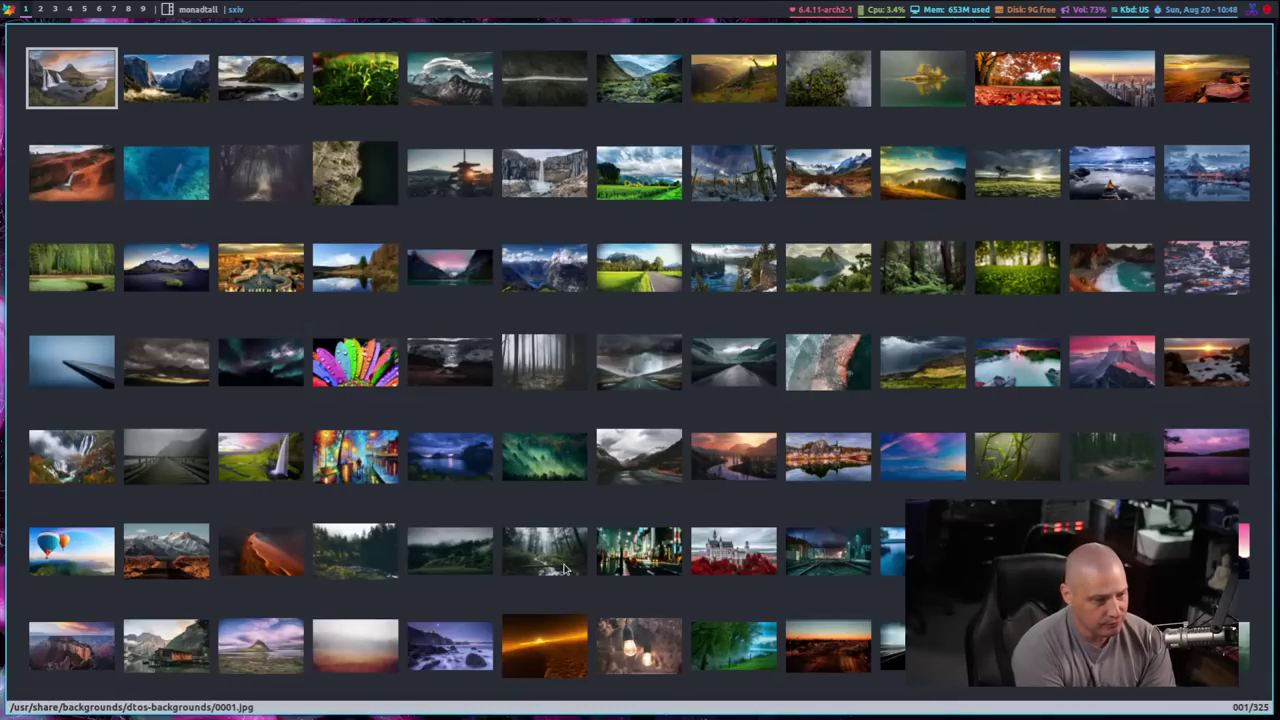
pyautogui.press('j')
pyautogui.press('j')
pyautogui.press('j')
pyautogui.press('j')
pyautogui.press('j')
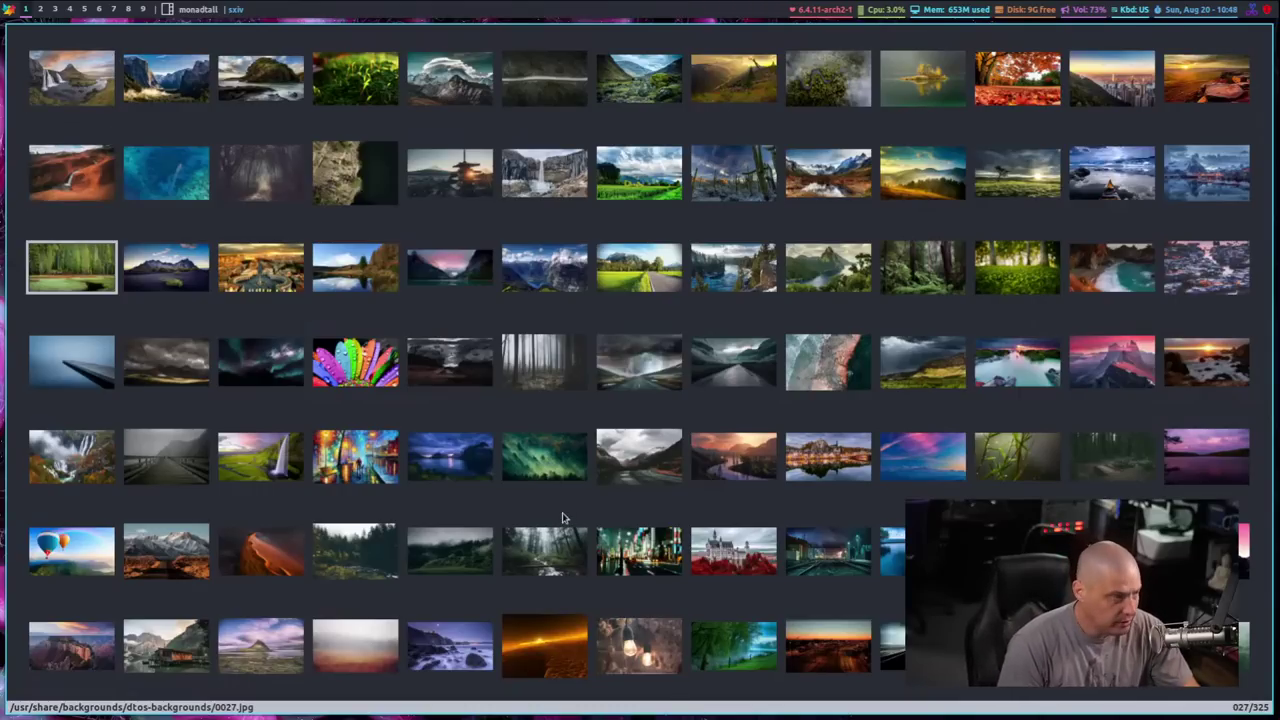
pyautogui.press('l')
pyautogui.press('l')
pyautogui.press('l')
pyautogui.press('l')
pyautogui.press('l')
pyautogui.press('l')
pyautogui.press('l')
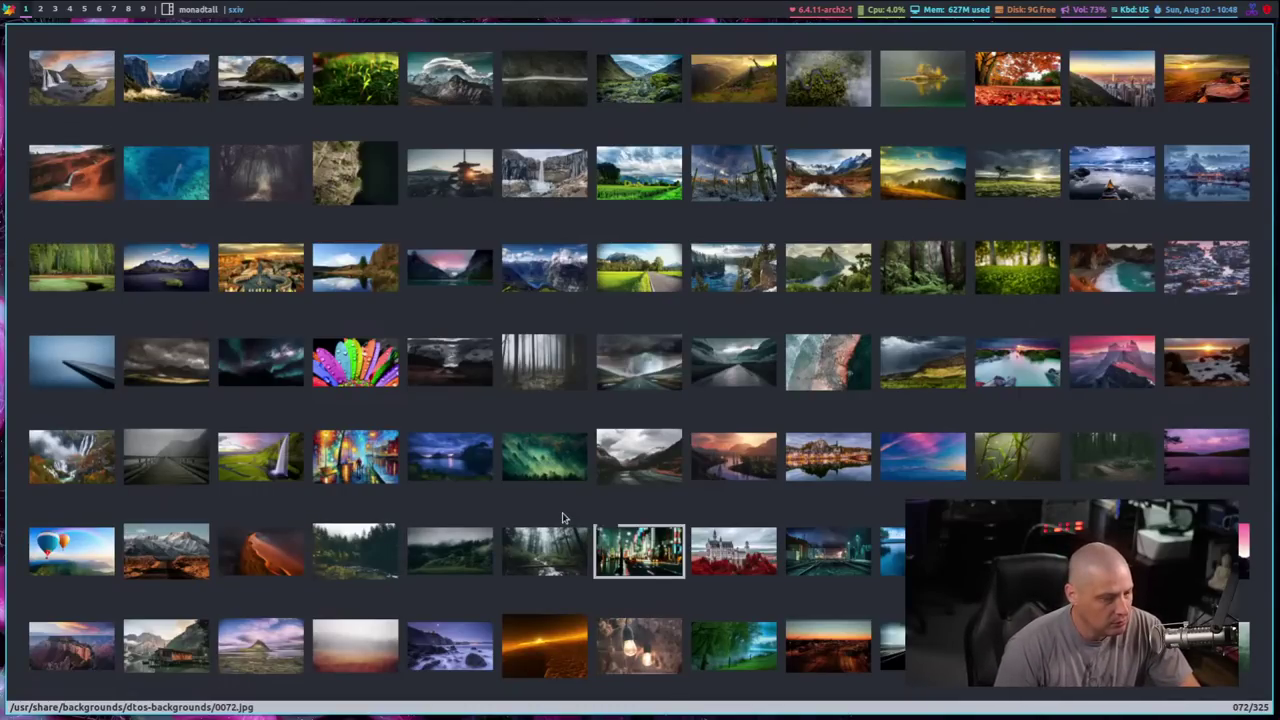
pyautogui.press('j')
pyautogui.press('j')
pyautogui.press('j')
pyautogui.press('j')
pyautogui.press('j')
pyautogui.press('j')
pyautogui.press('j')
pyautogui.press('j')
pyautogui.press('j')
pyautogui.press('j')
pyautogui.press('j')
pyautogui.press('j')
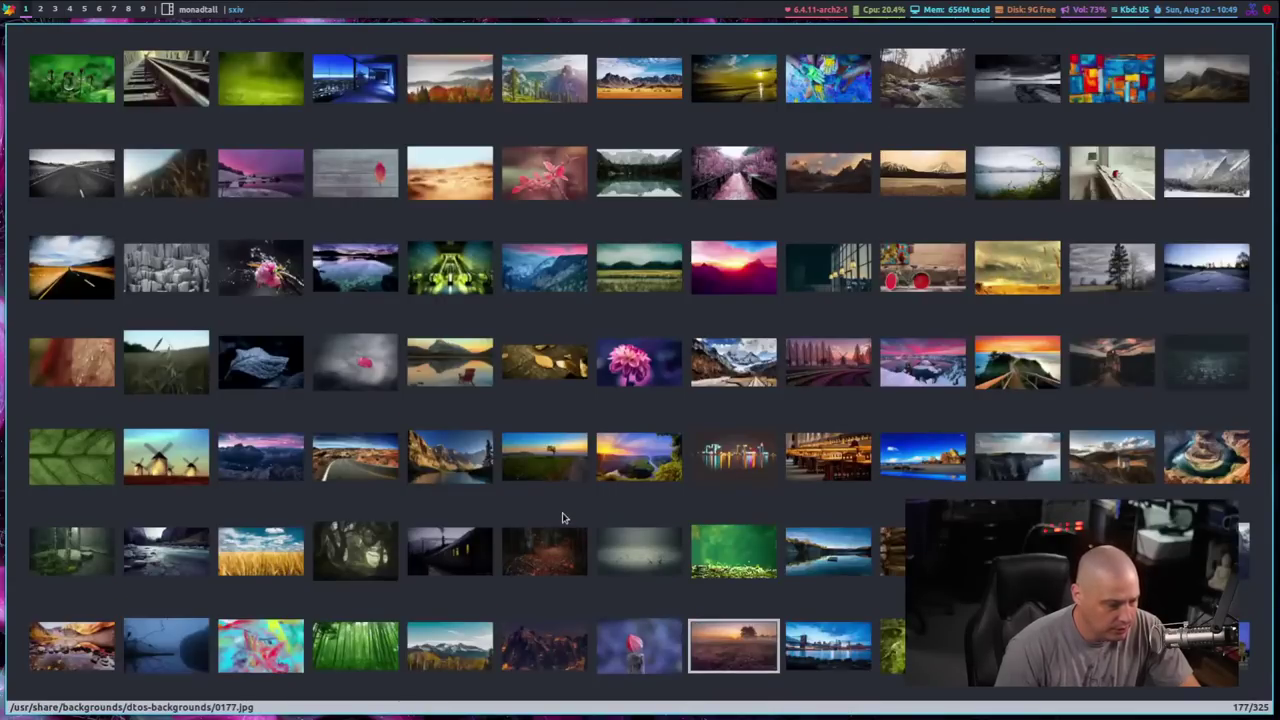
pyautogui.press('k')
pyautogui.press('k')
pyautogui.press('k')
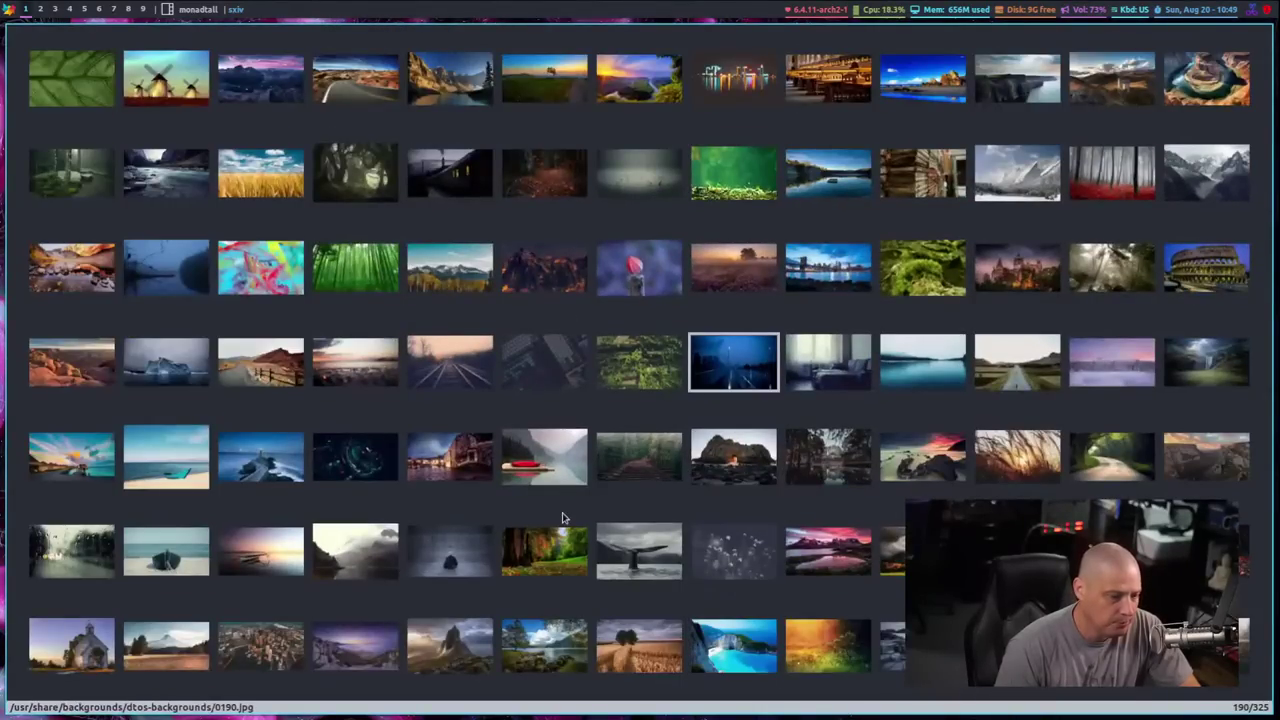
pyautogui.press('j')
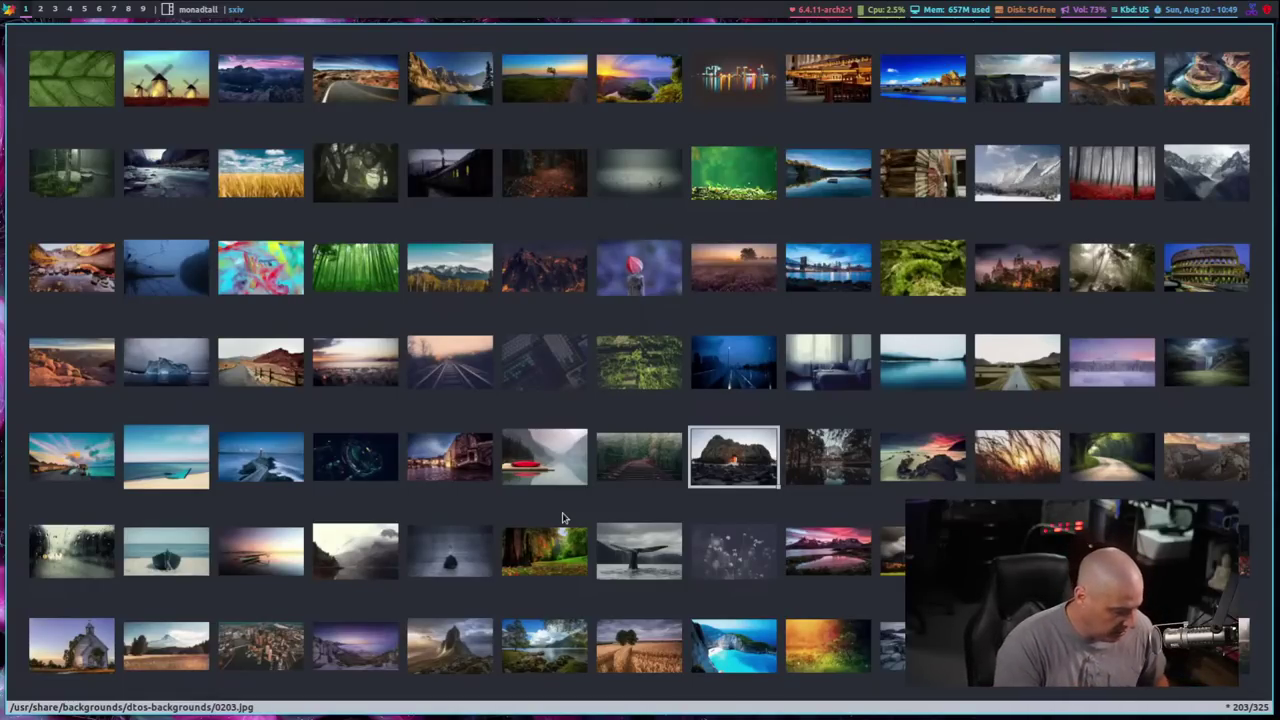
pyautogui.press('m')
pyautogui.press('q')
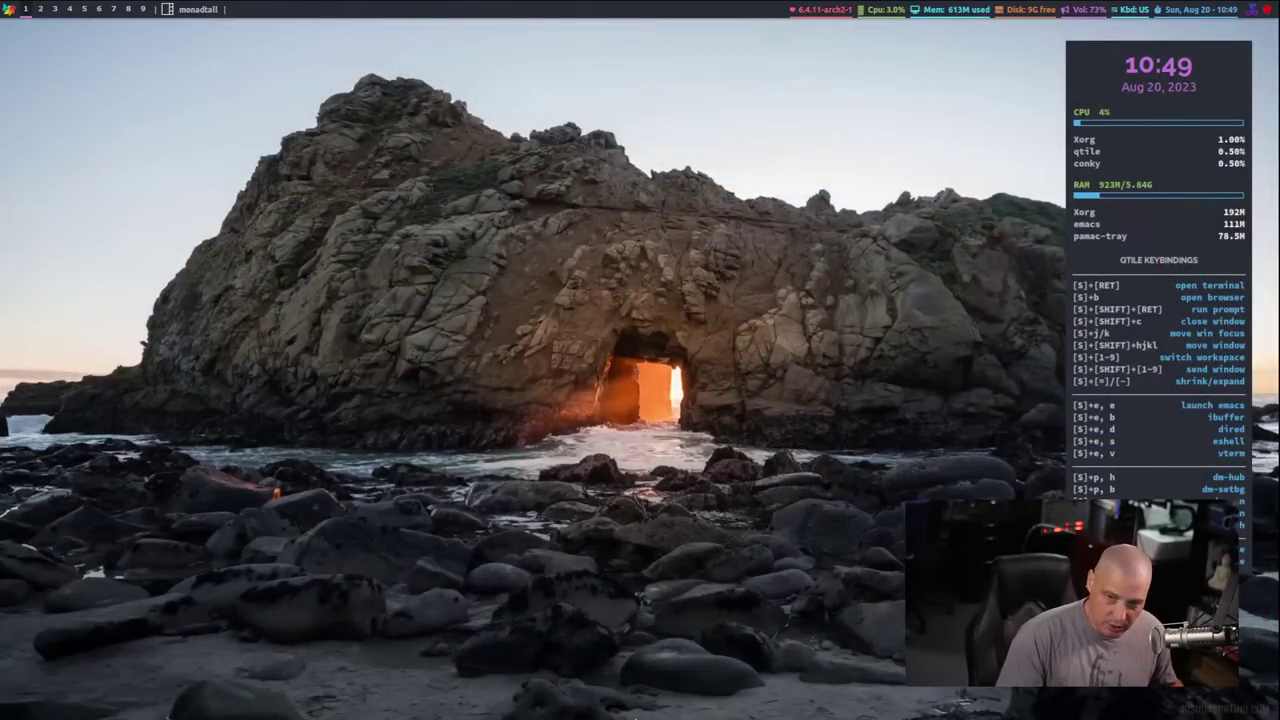
# Apply a random wallpaper with dm-setbg and keep the boat-at-sunset image
pyautogui.press('super+p')
pyautogui.press('b')
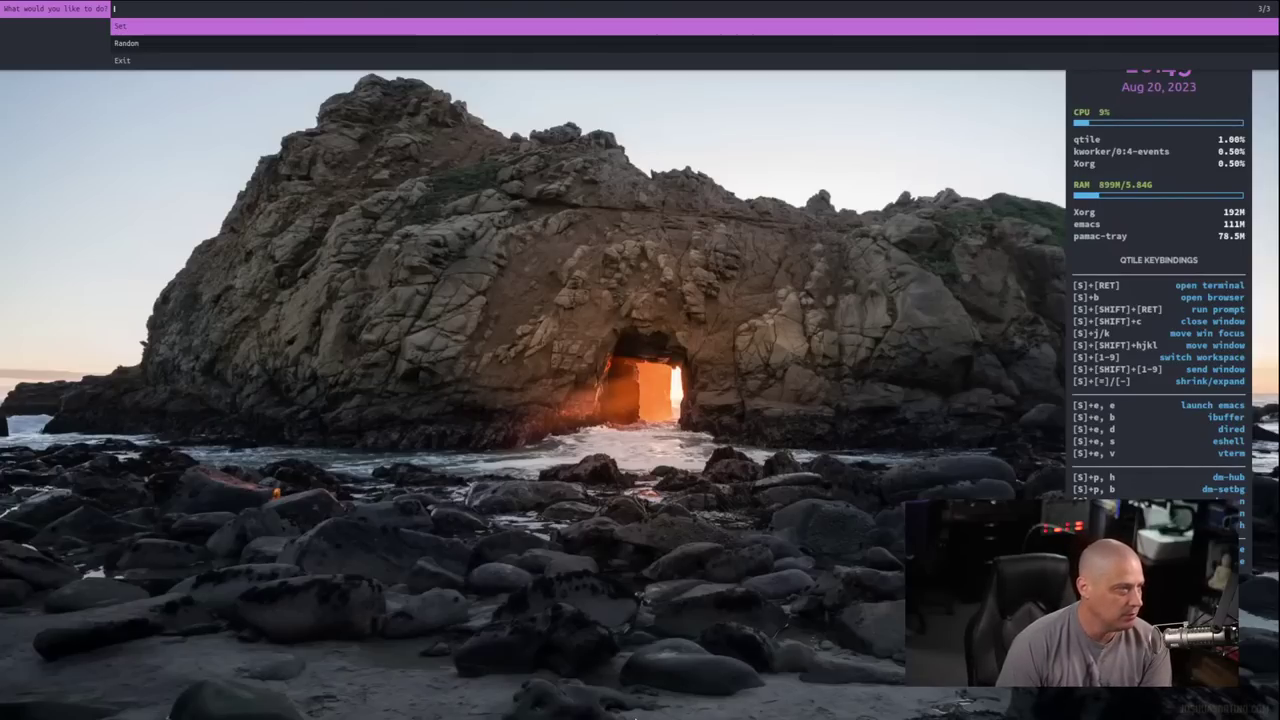
pyautogui.press('Down')
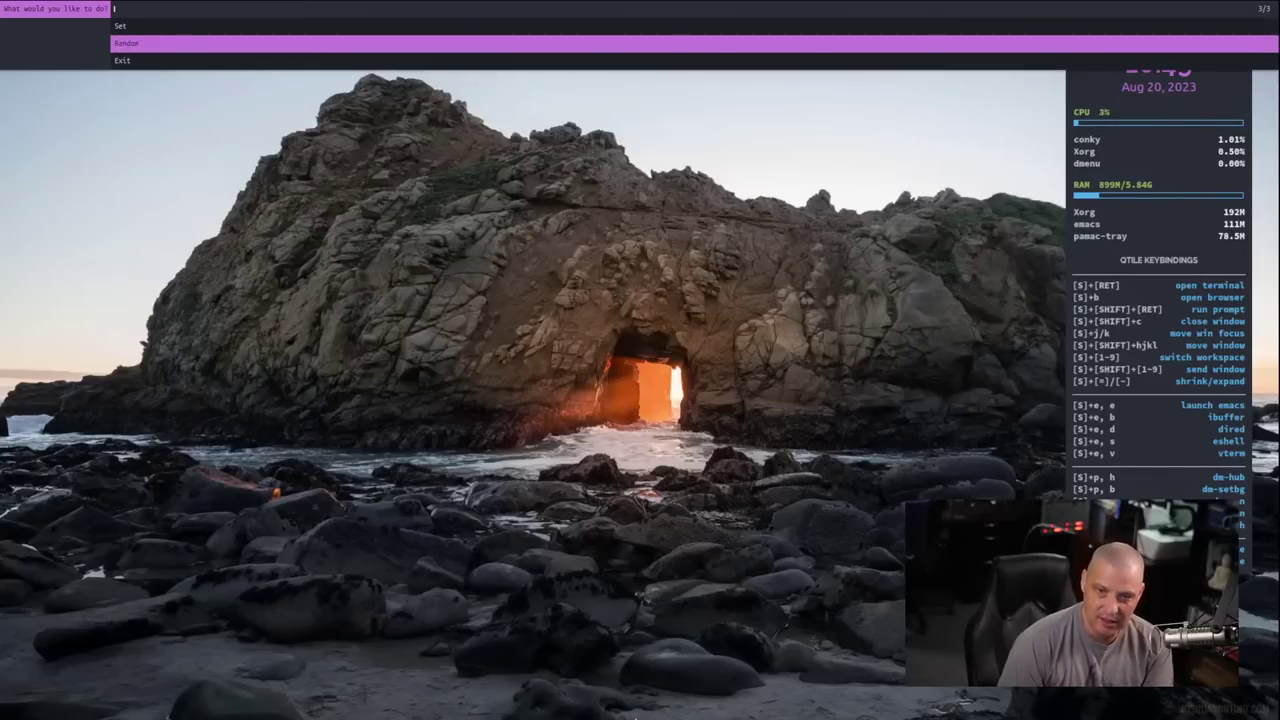
pyautogui.press('Return')
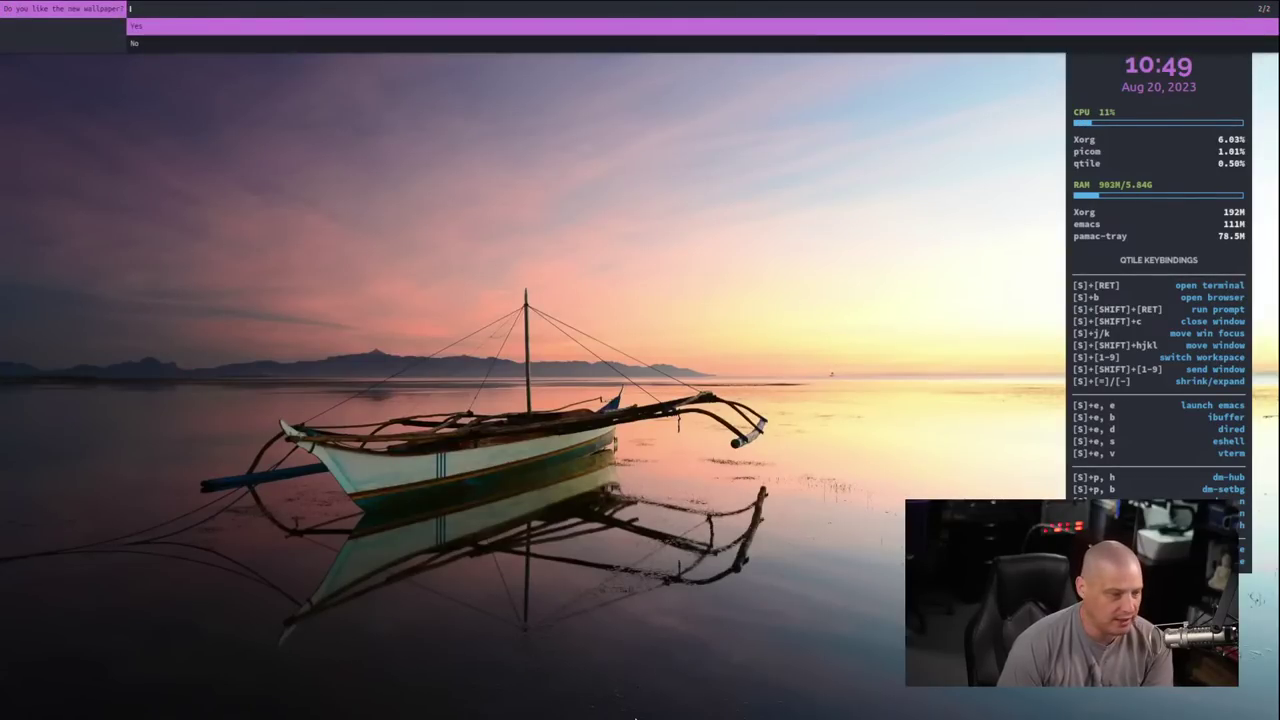
pyautogui.write('y')
pyautogui.press('Return')
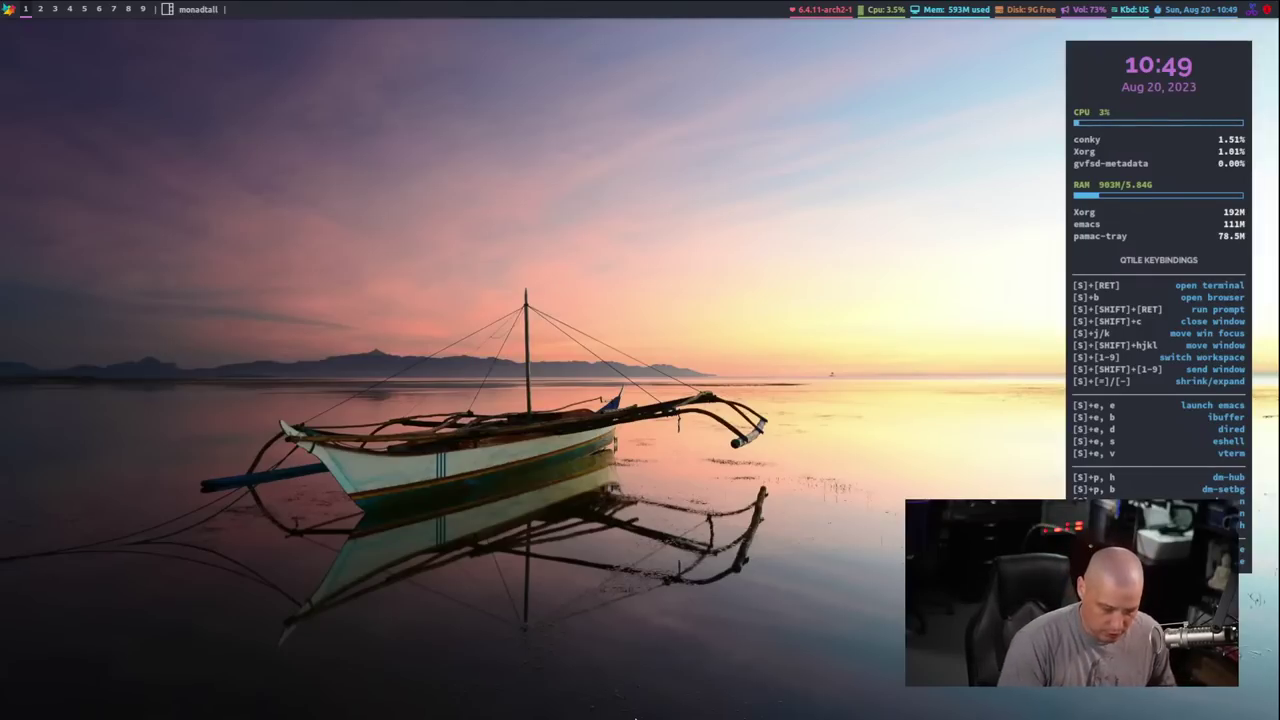
# Run dm-setbg Random again, rejecting the canyon, petals and next images, then keep the mountain valley
pyautogui.press('super+p')
pyautogui.press('b')
pyautogui.press('Return')
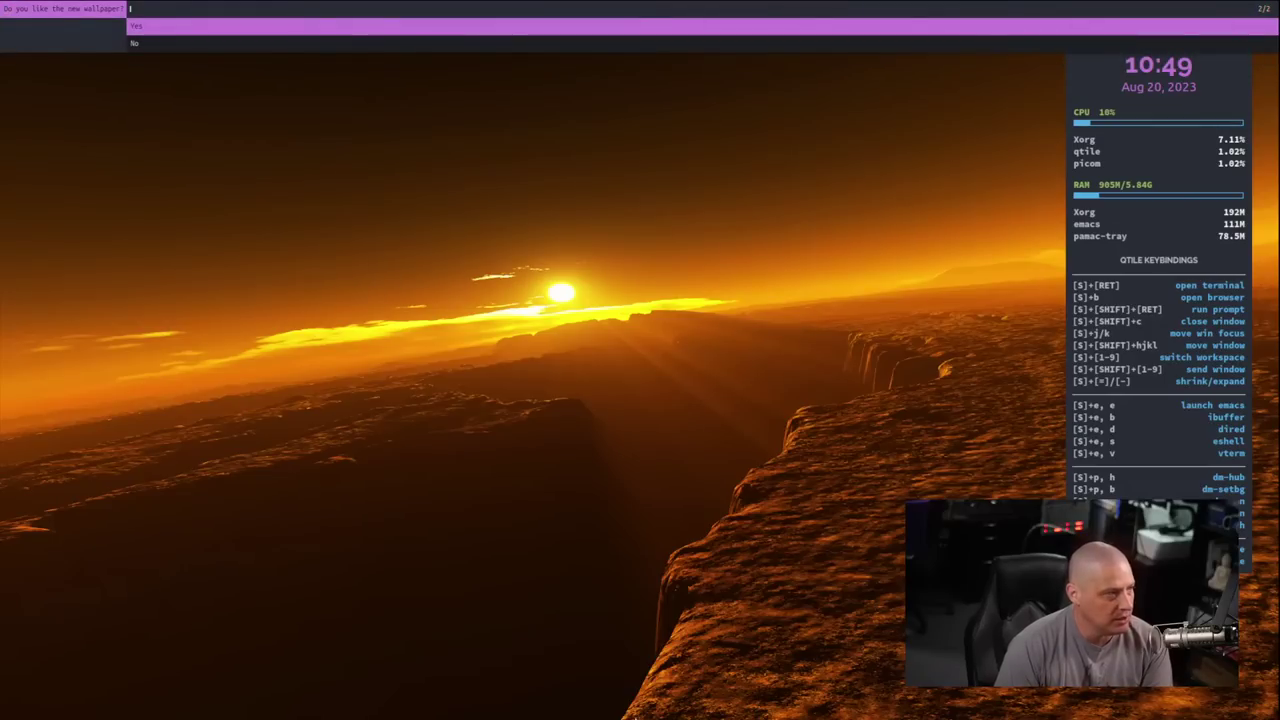
pyautogui.press('Down')
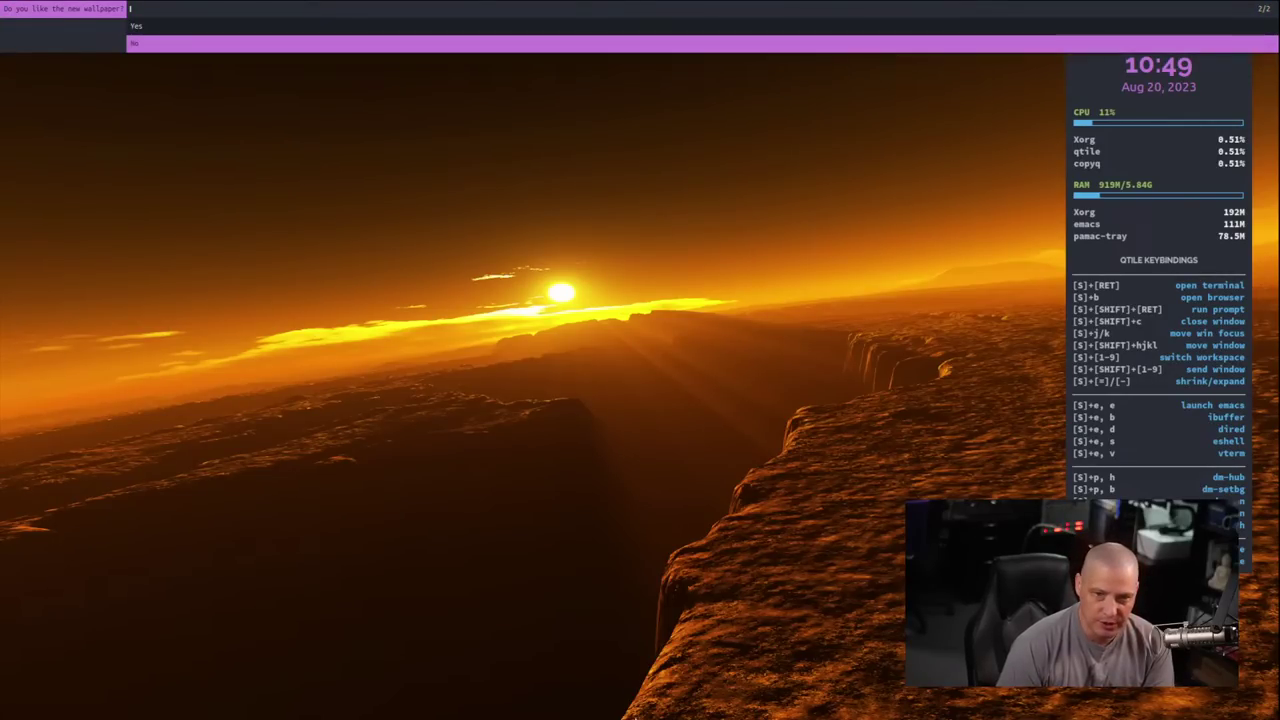
pyautogui.press('Return')
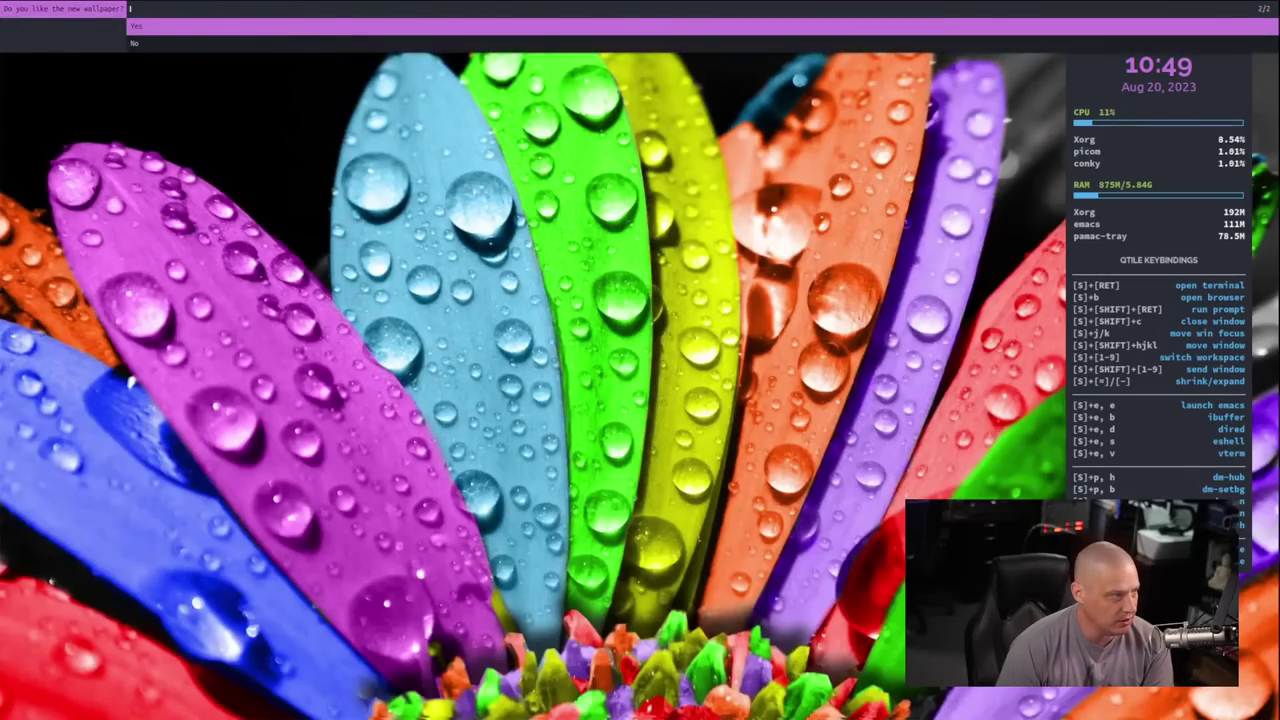
pyautogui.press('Down')
pyautogui.press('Return')
pyautogui.press('Down')
pyautogui.press('Return')
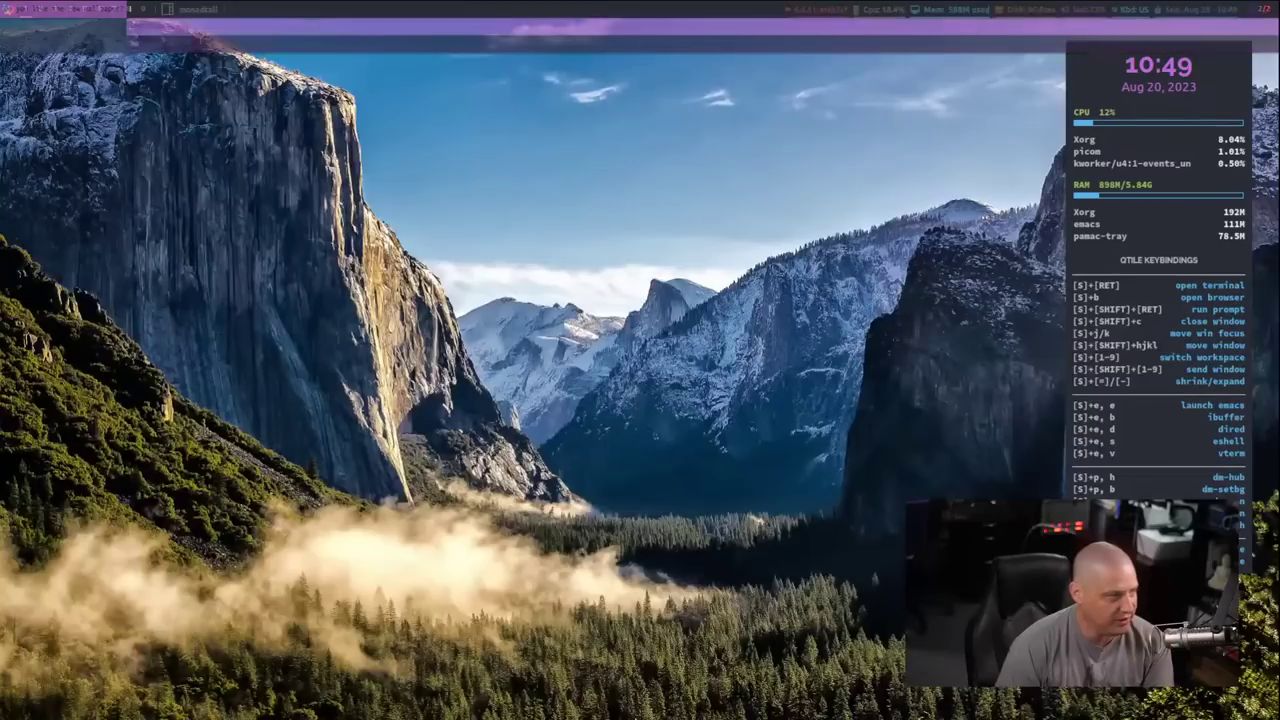
pyautogui.press('Return')
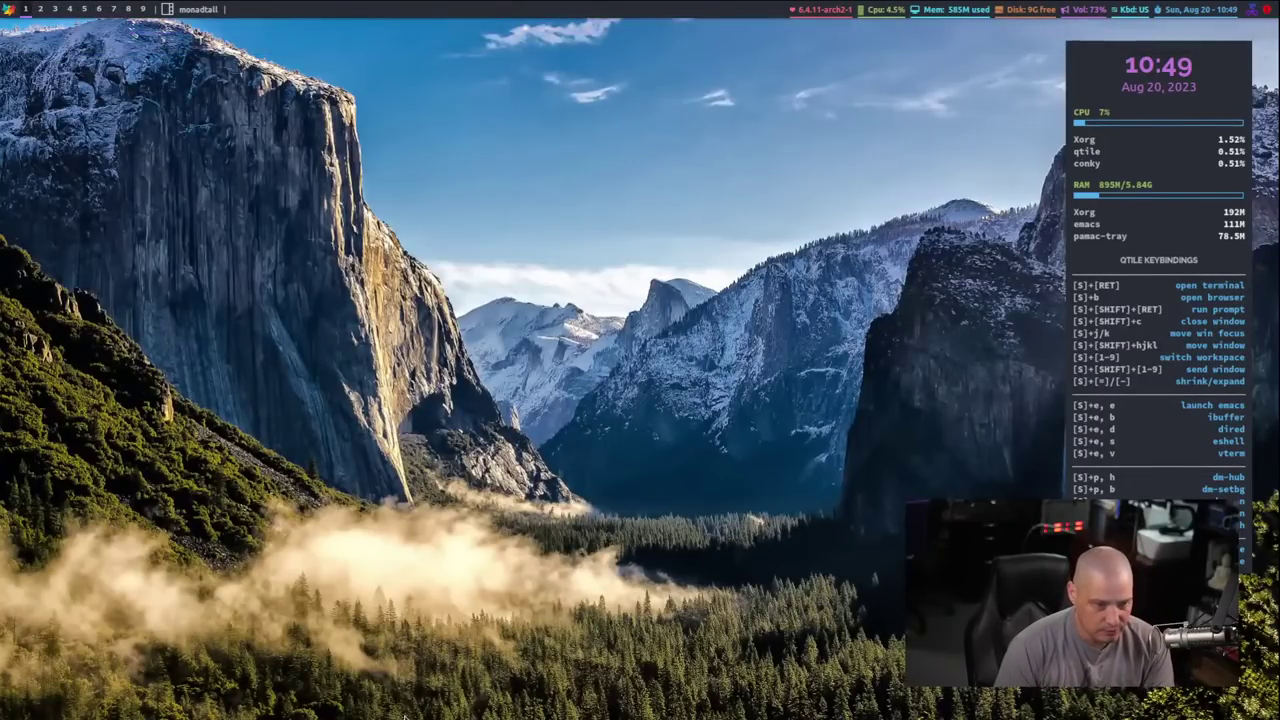
pyautogui.press('super+shift+Return')
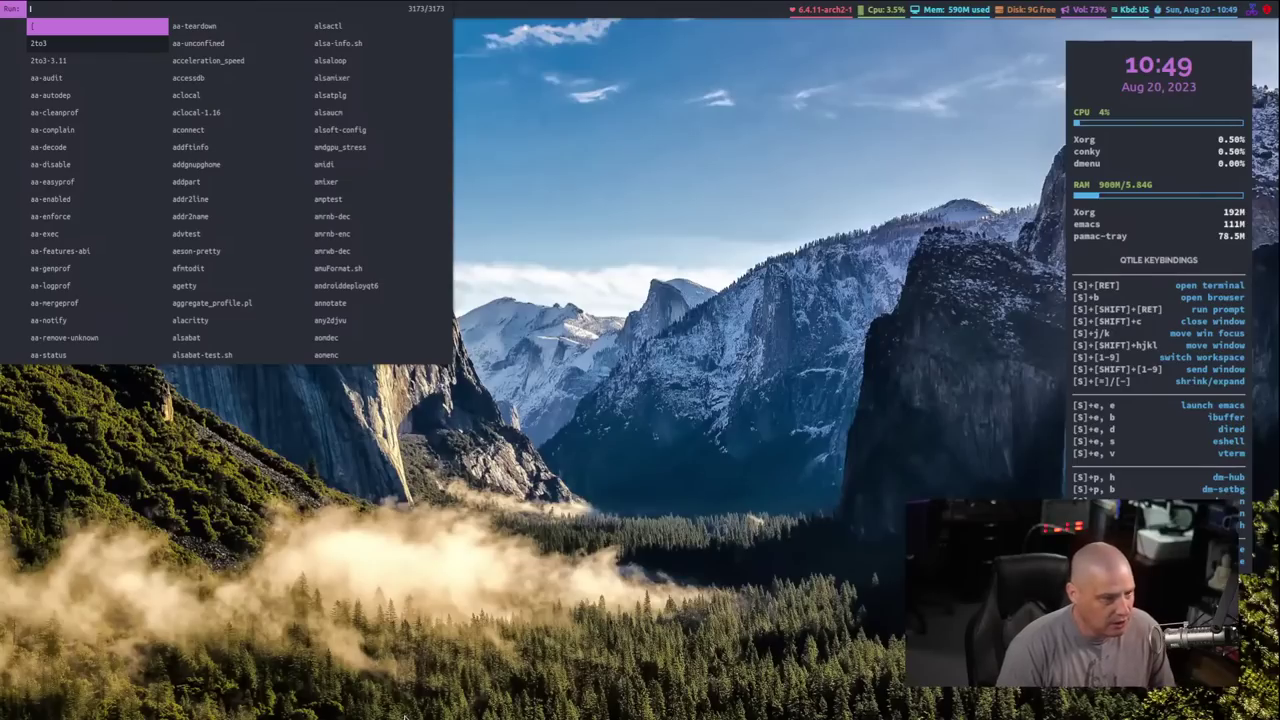
pyautogui.press('Escape')
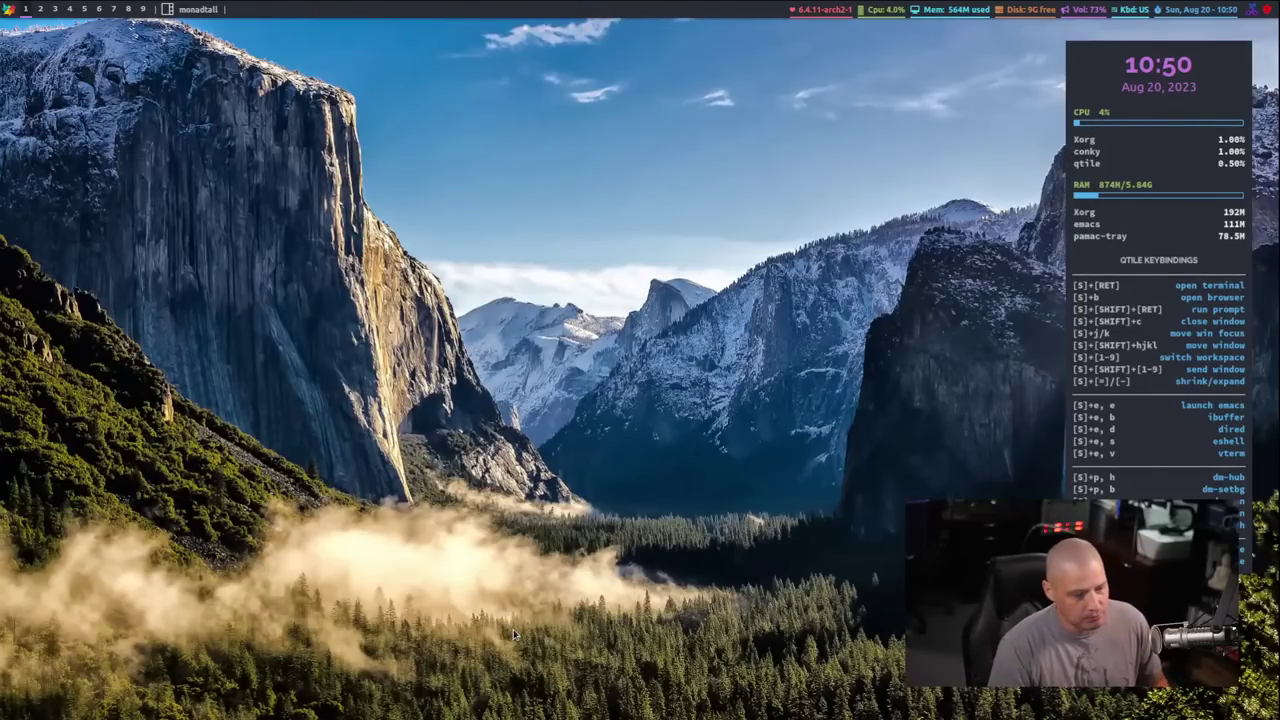
pyautogui.press('super+e')
pyautogui.press('e')
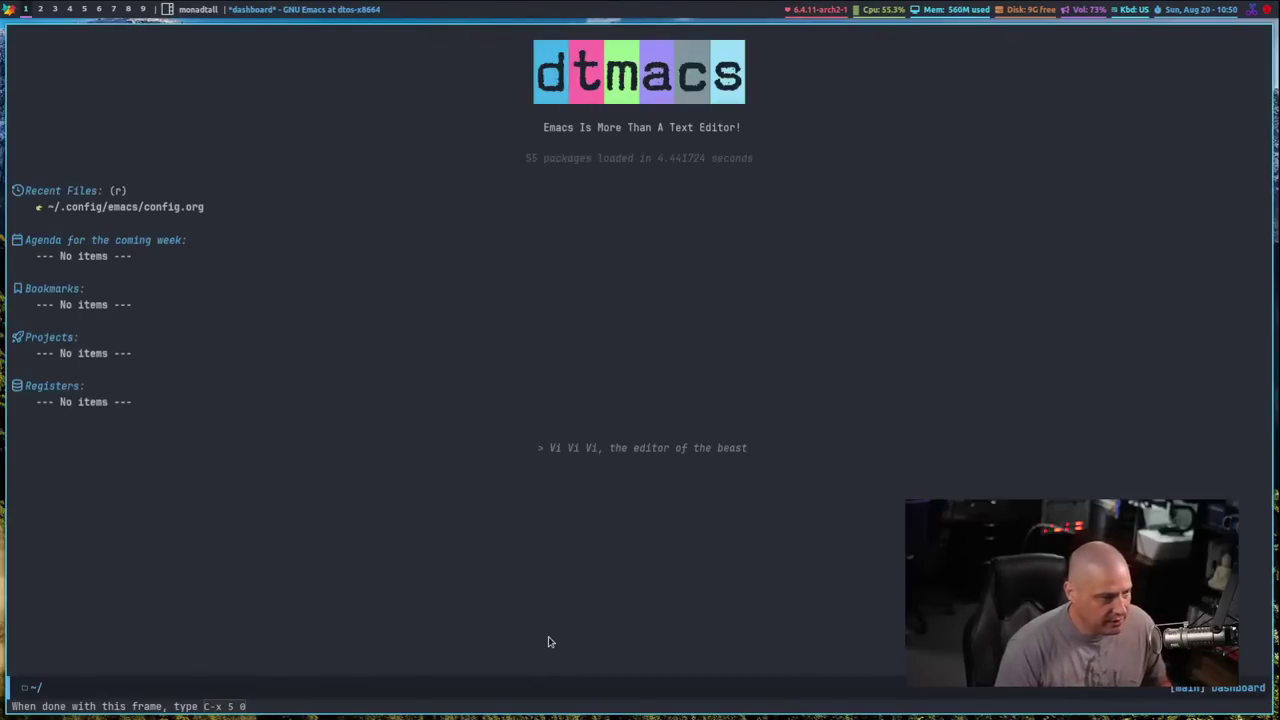
# Close the dashboard frame, browse the four buffers in an Ibuffer frame, then close it
pyautogui.press('super+shift+c')
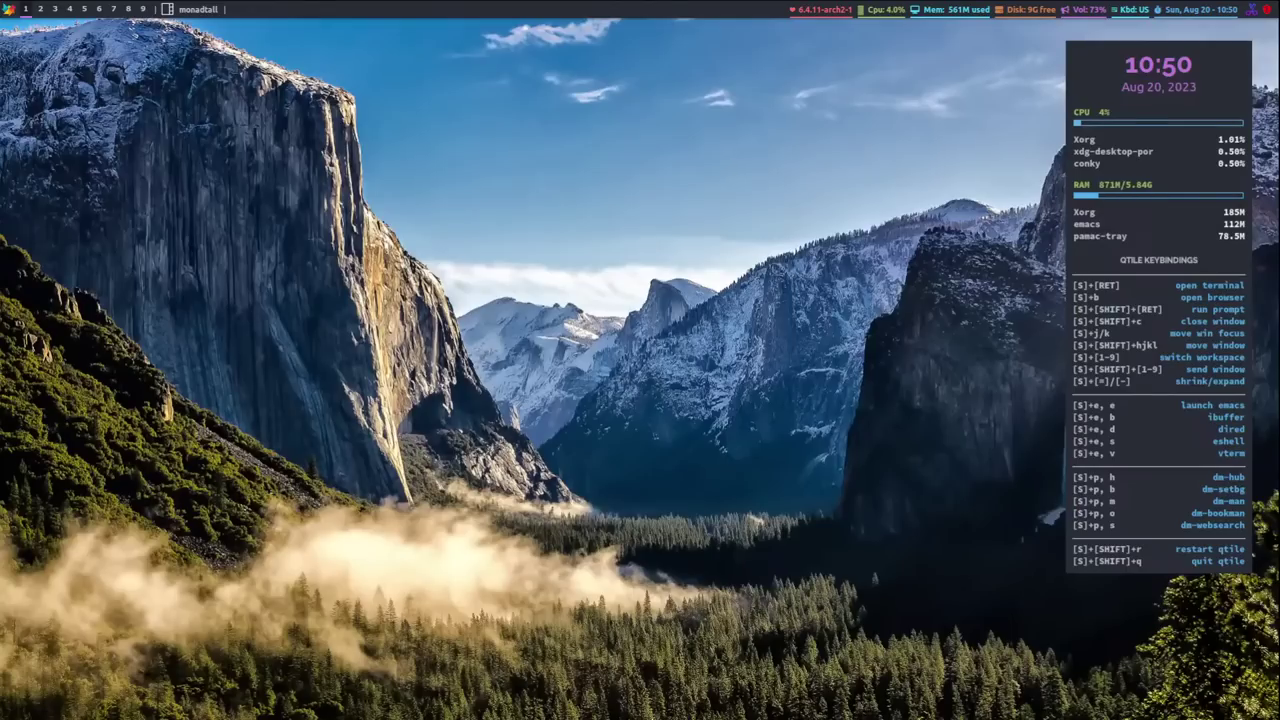
pyautogui.press('super+e')
pyautogui.press('b')
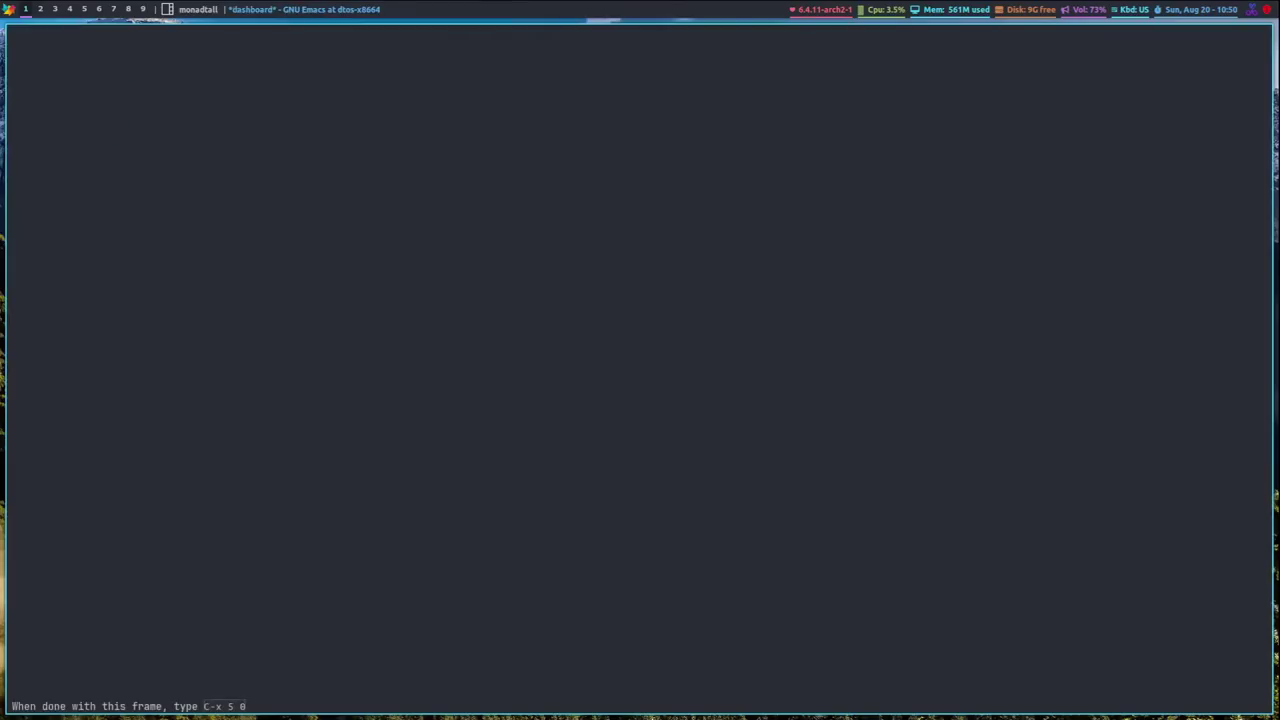
pyautogui.press('Down')
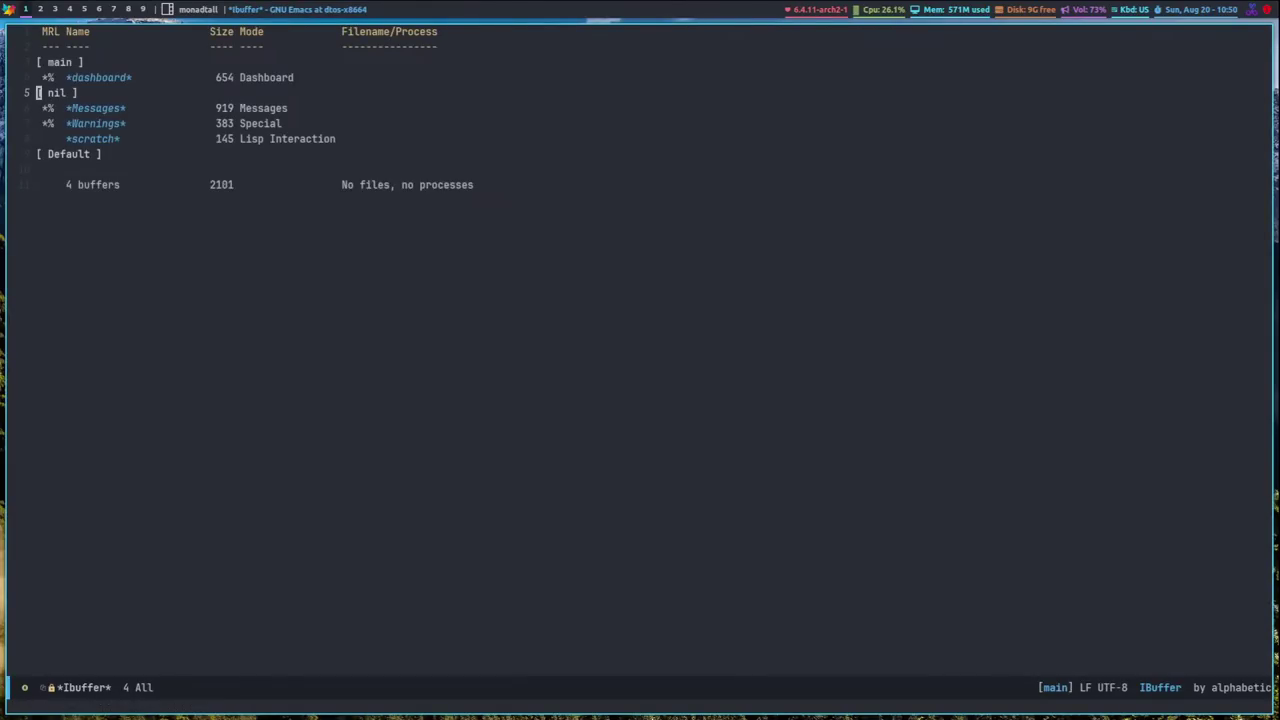
pyautogui.press('Down')
pyautogui.press('Down')
pyautogui.press('Down')
pyautogui.press('Up')
pyautogui.press('Up')
pyautogui.press('Up')
pyautogui.press('Up')
pyautogui.press('Down')
pyautogui.press('Down')
pyautogui.press('Down')
pyautogui.press('Down')
pyautogui.press('Down')
pyautogui.press('super+shift+c')
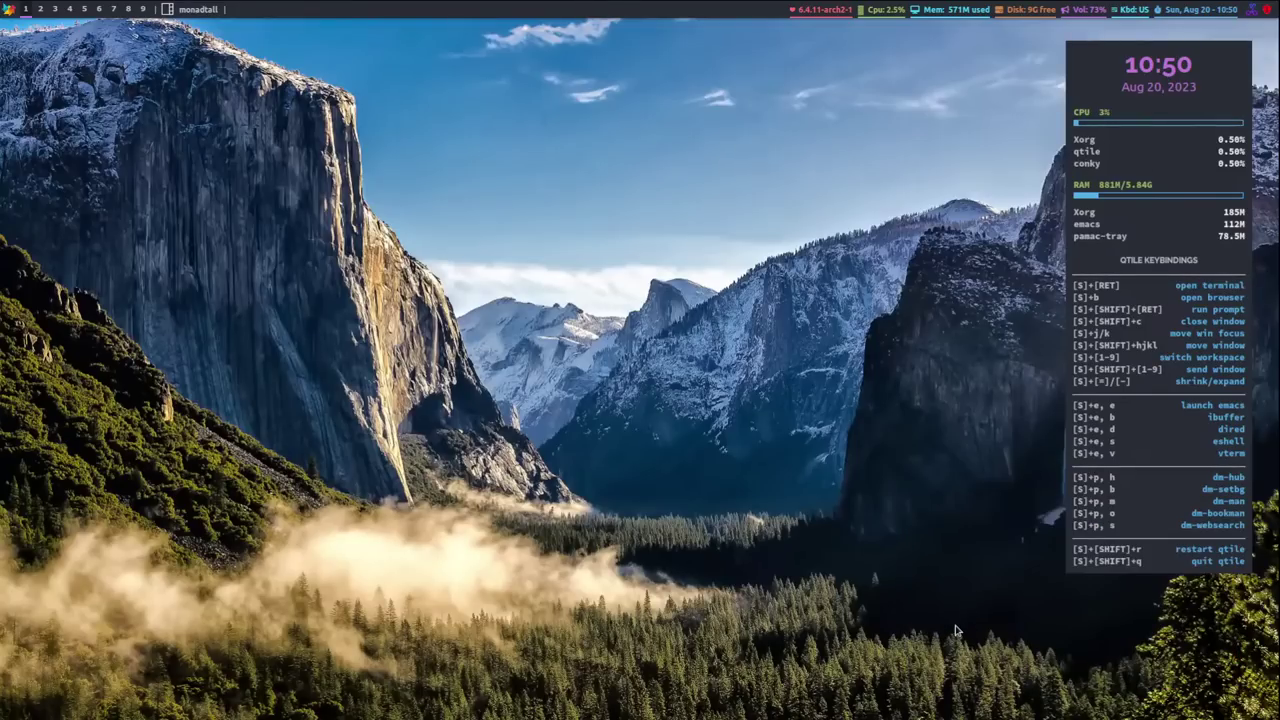
pyautogui.press('super+e')
pyautogui.press('d')
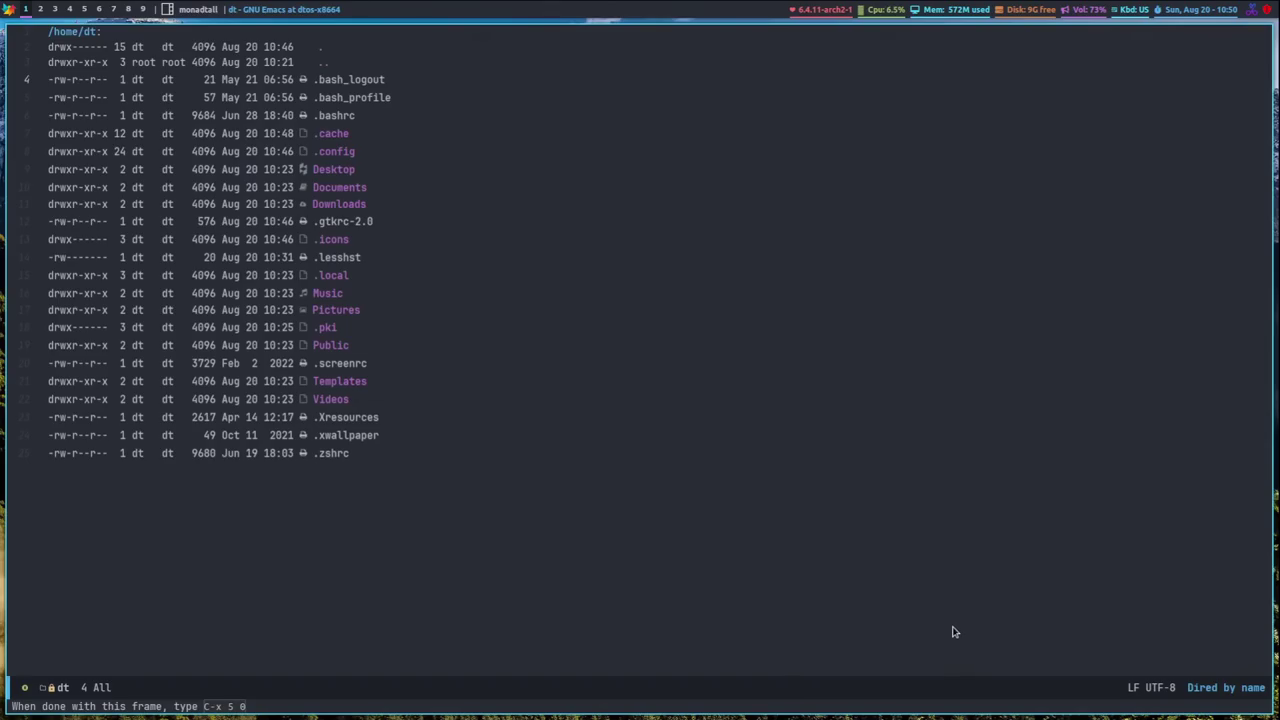
pyautogui.press('super+shift+c')
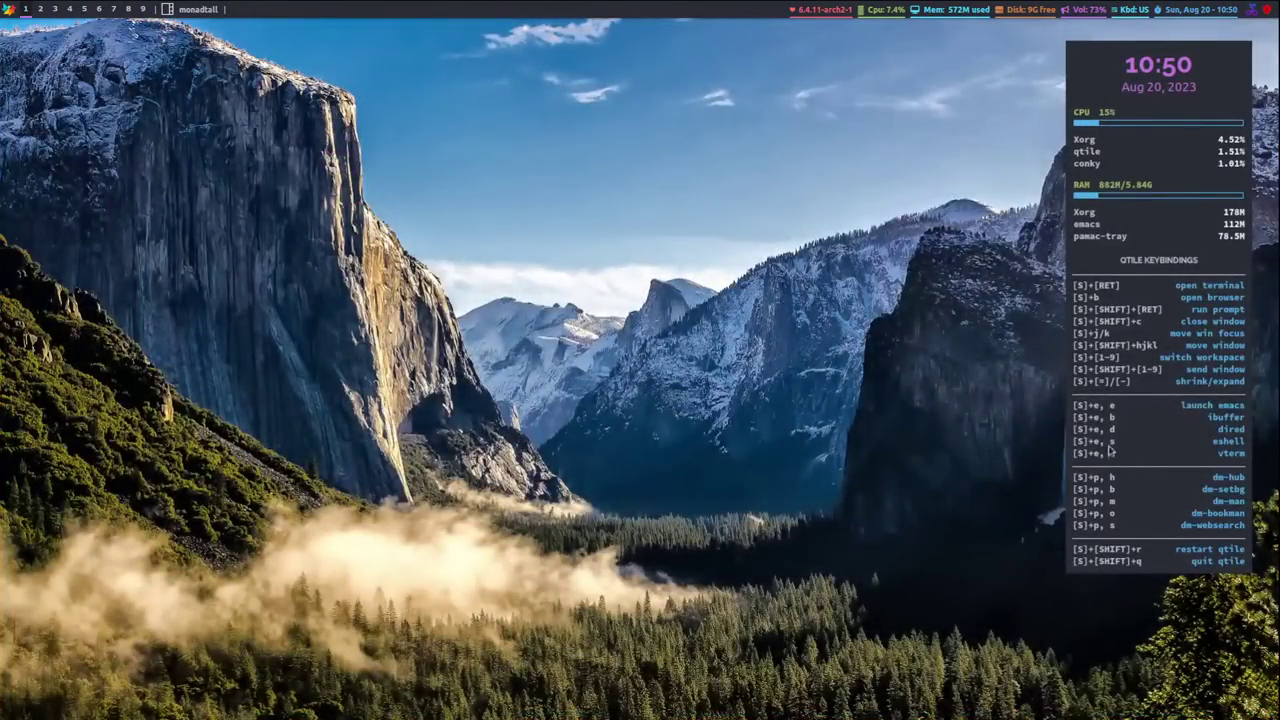
pyautogui.press('super+e')
pyautogui.press('s')
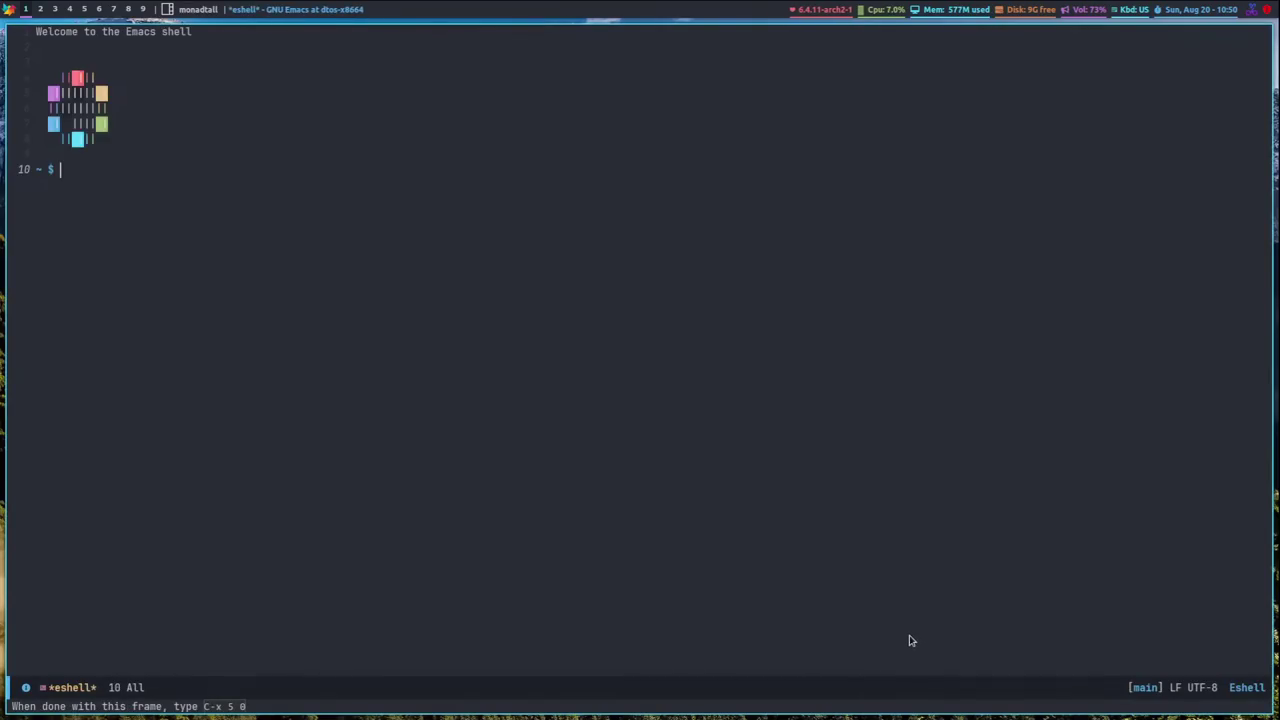
pyautogui.write('ls')
pyautogui.press('Return')
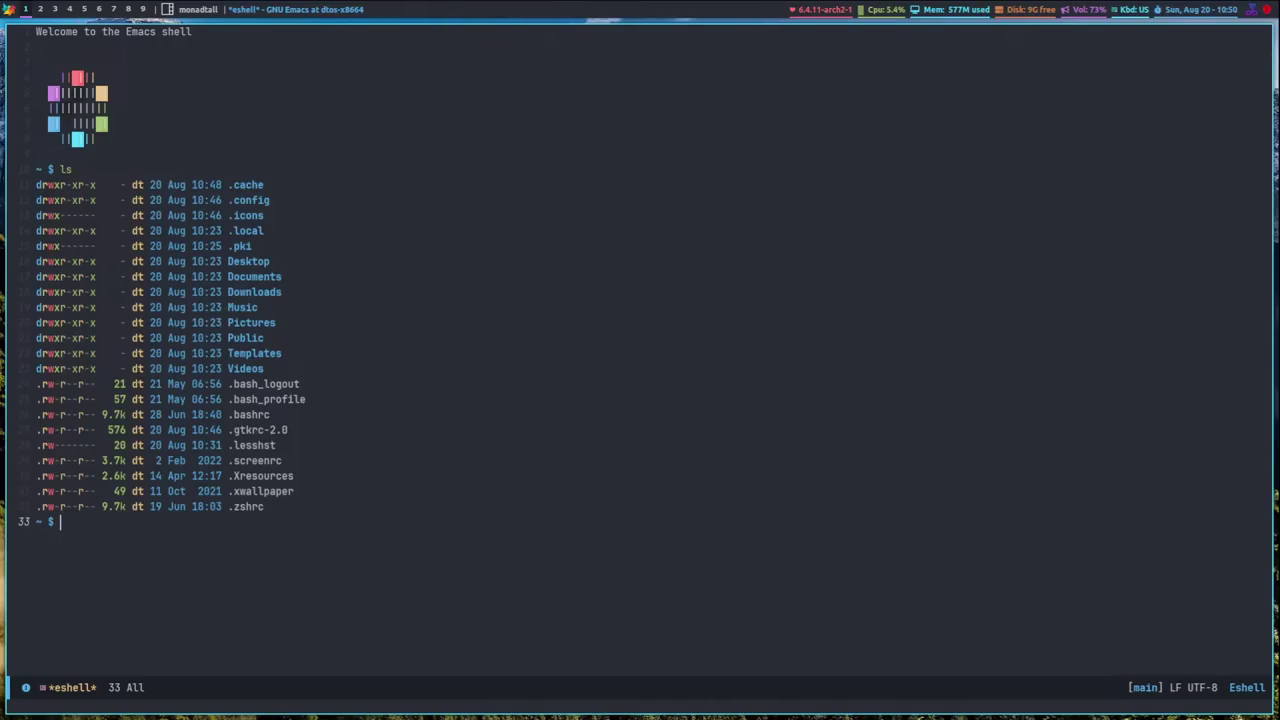
pyautogui.press('super+shift+c')
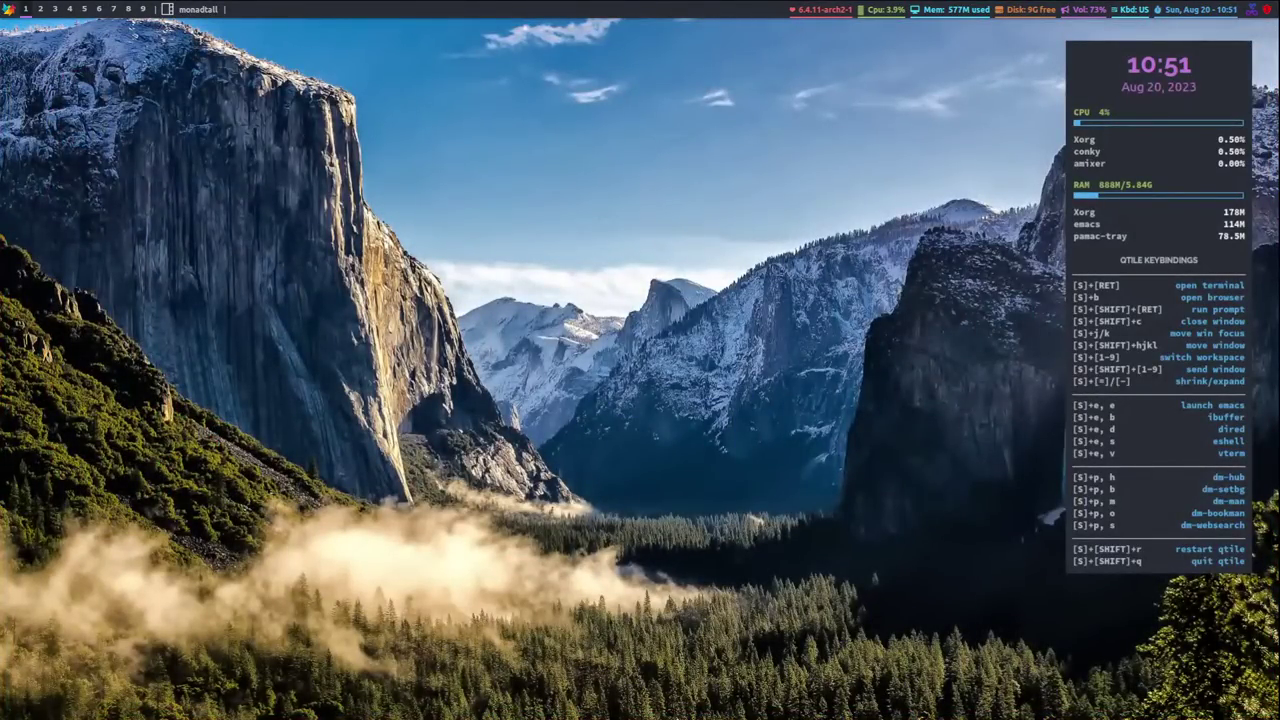
# Open vterm in a new Emacs frame, enlarge its pane, and run ls
pyautogui.press('super+e')
pyautogui.press('v')
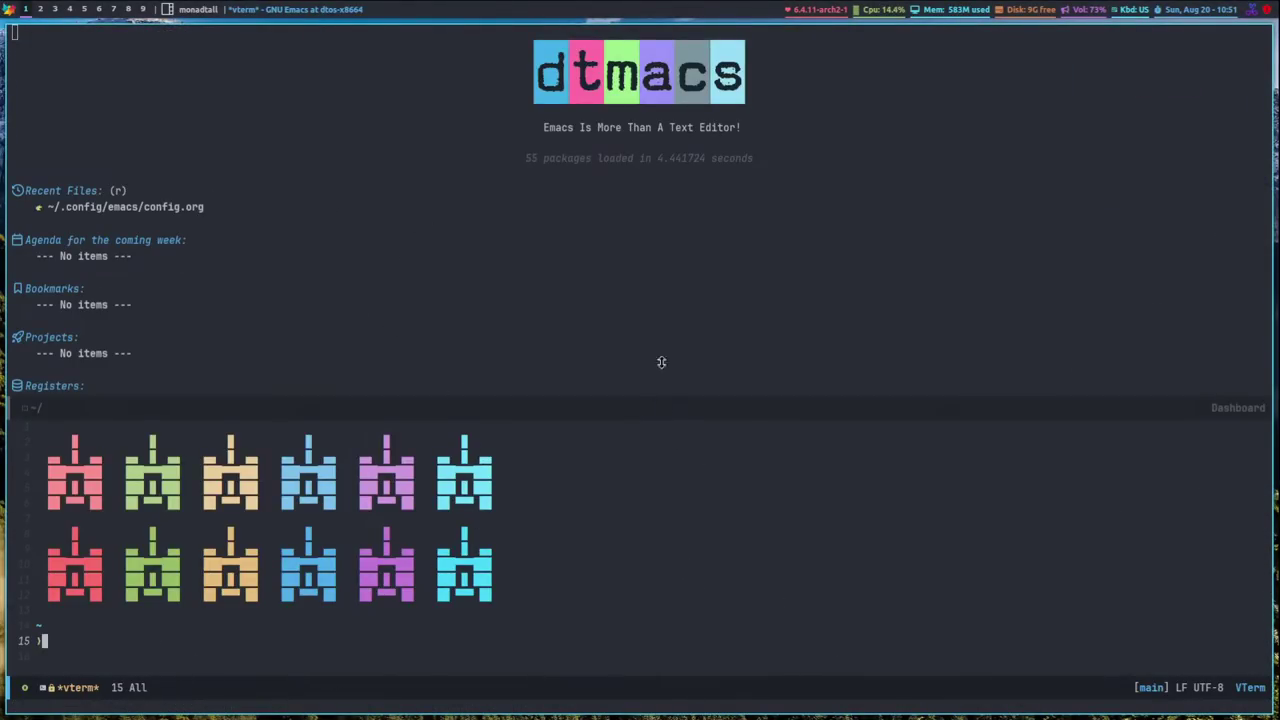
pyautogui.moveTo(661, 362); pyautogui.dragTo(660, 192)
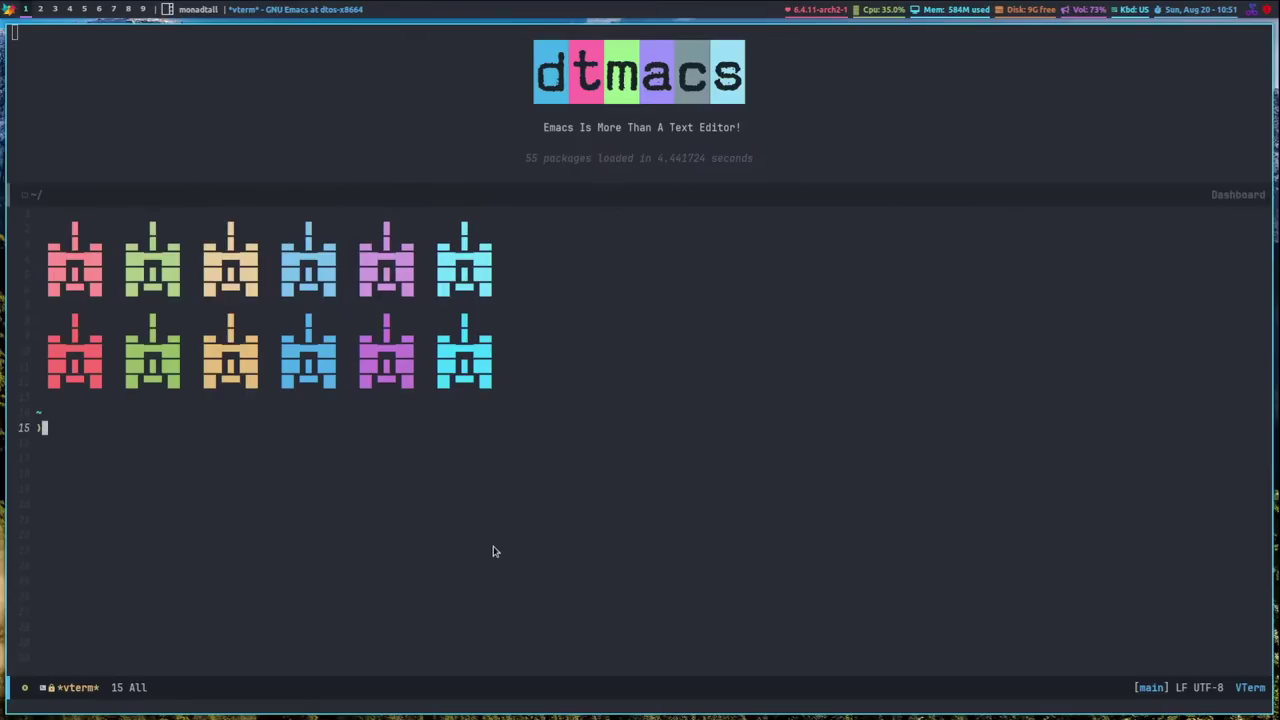
pyautogui.press('i')
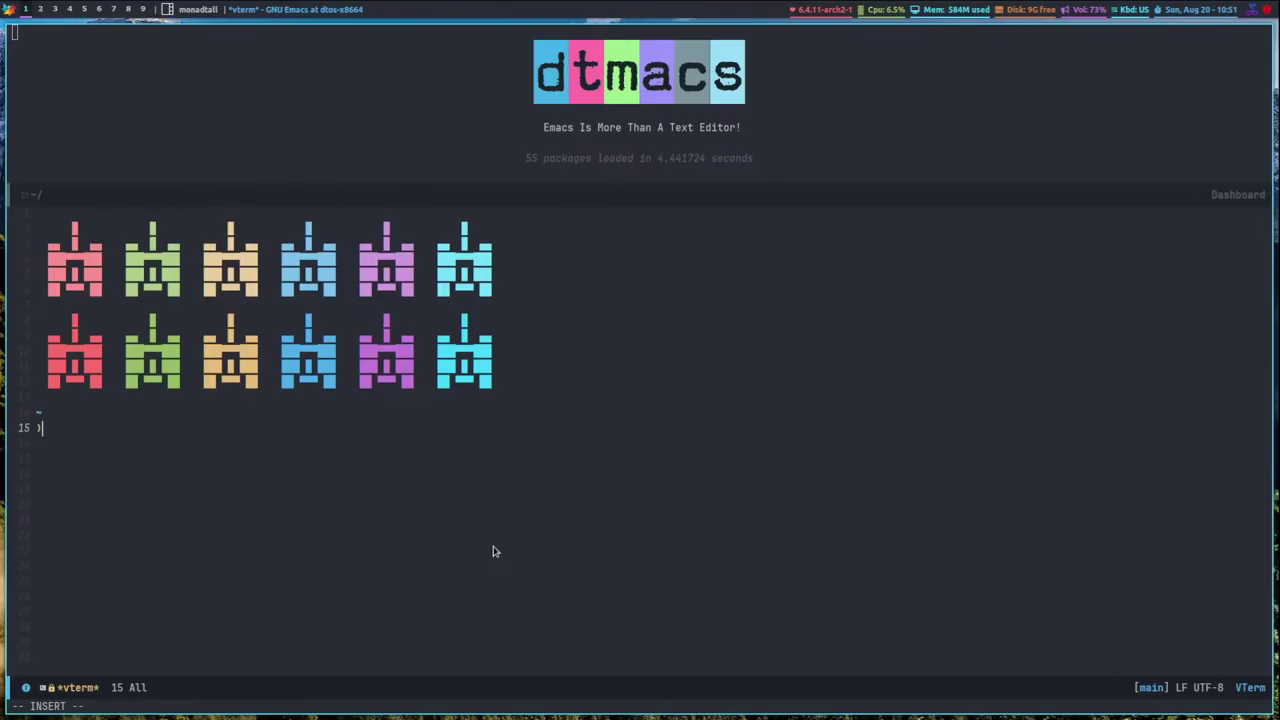
pyautogui.write('ls')
pyautogui.press('Return')
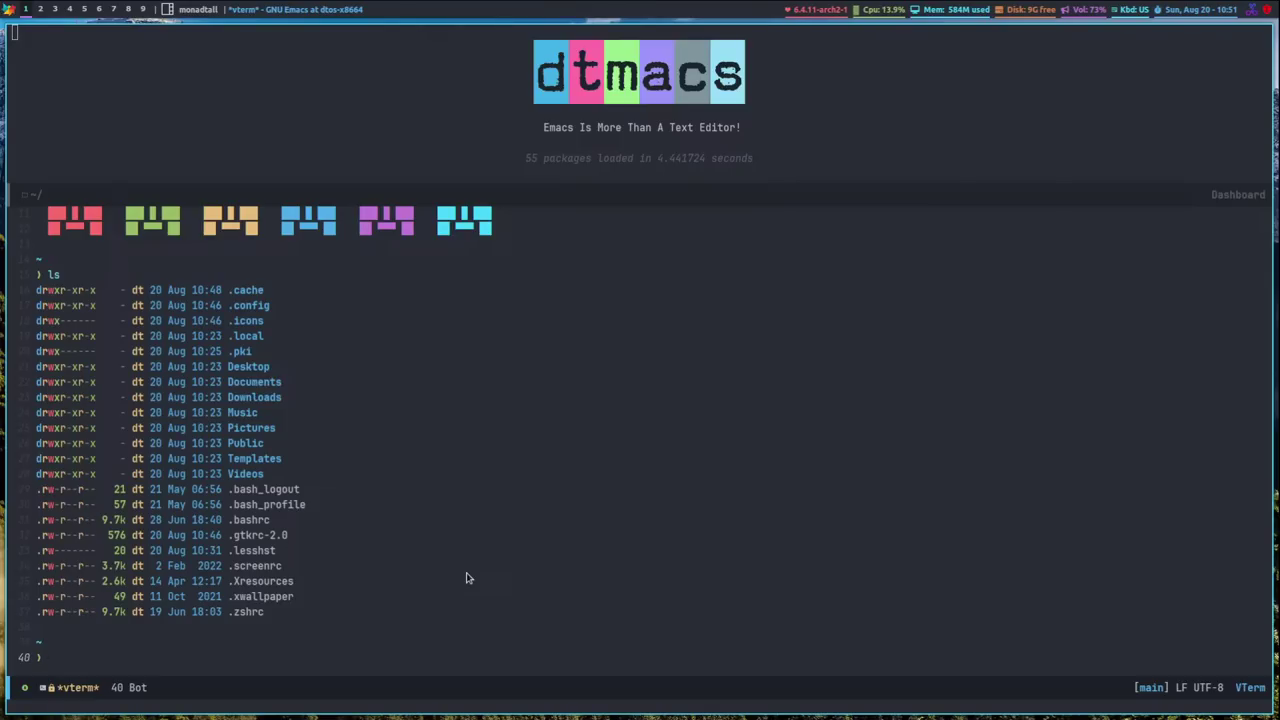
# Close the vterm window with SPC w c
pyautogui.press('space')
pyautogui.press('w')
pyautogui.press('c')
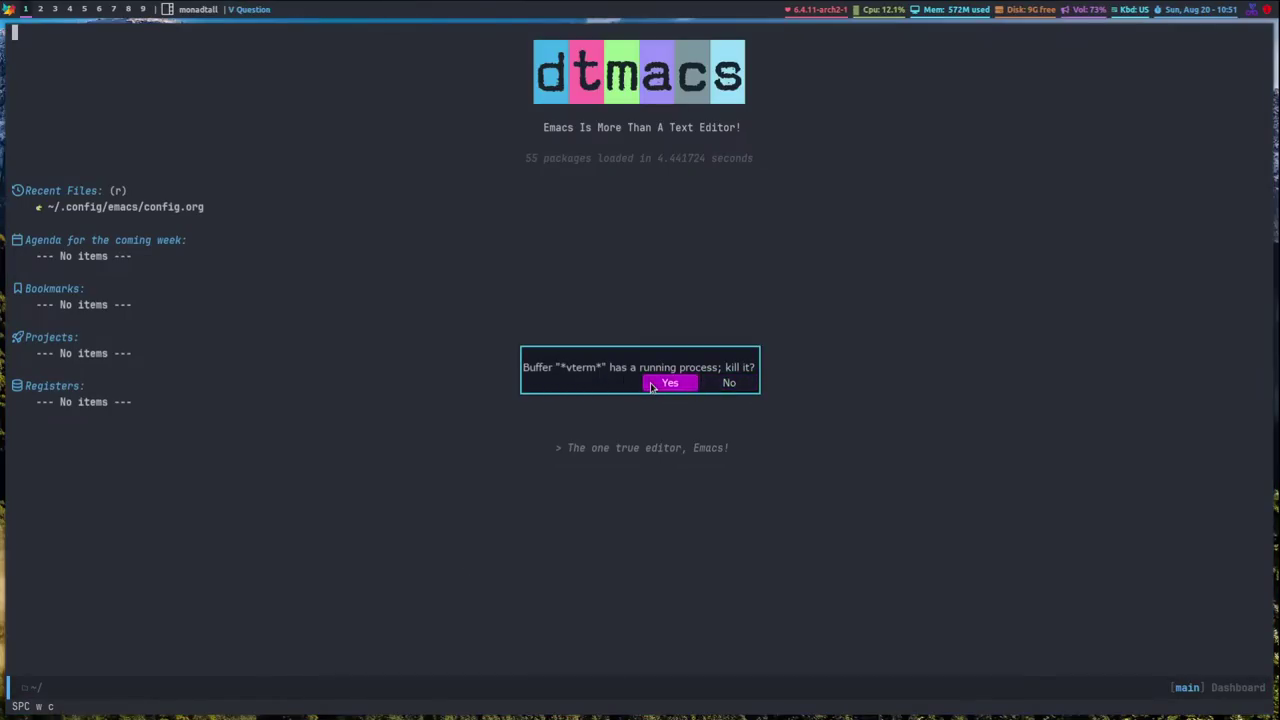
# Confirm Yes to kill the running vterm process, closing the Emacs frame
pyautogui.click(651, 385)
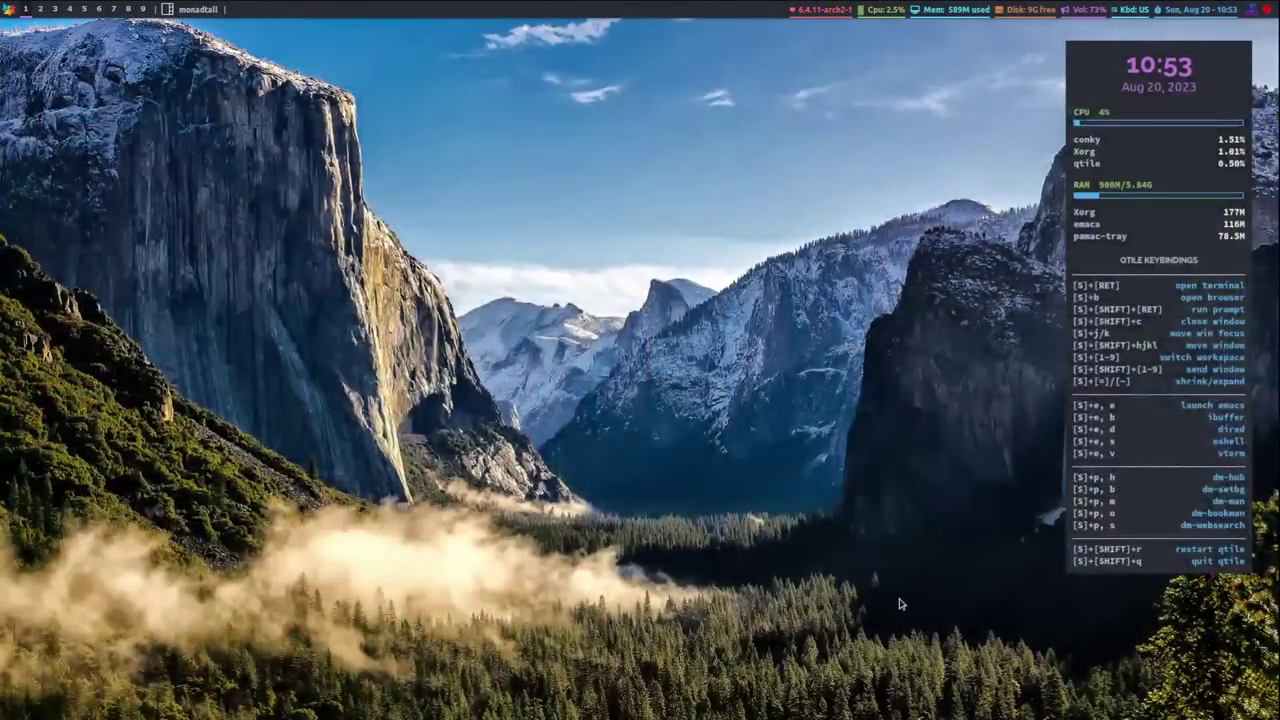
pyautogui.press('super+e')
pyautogui.press('e')
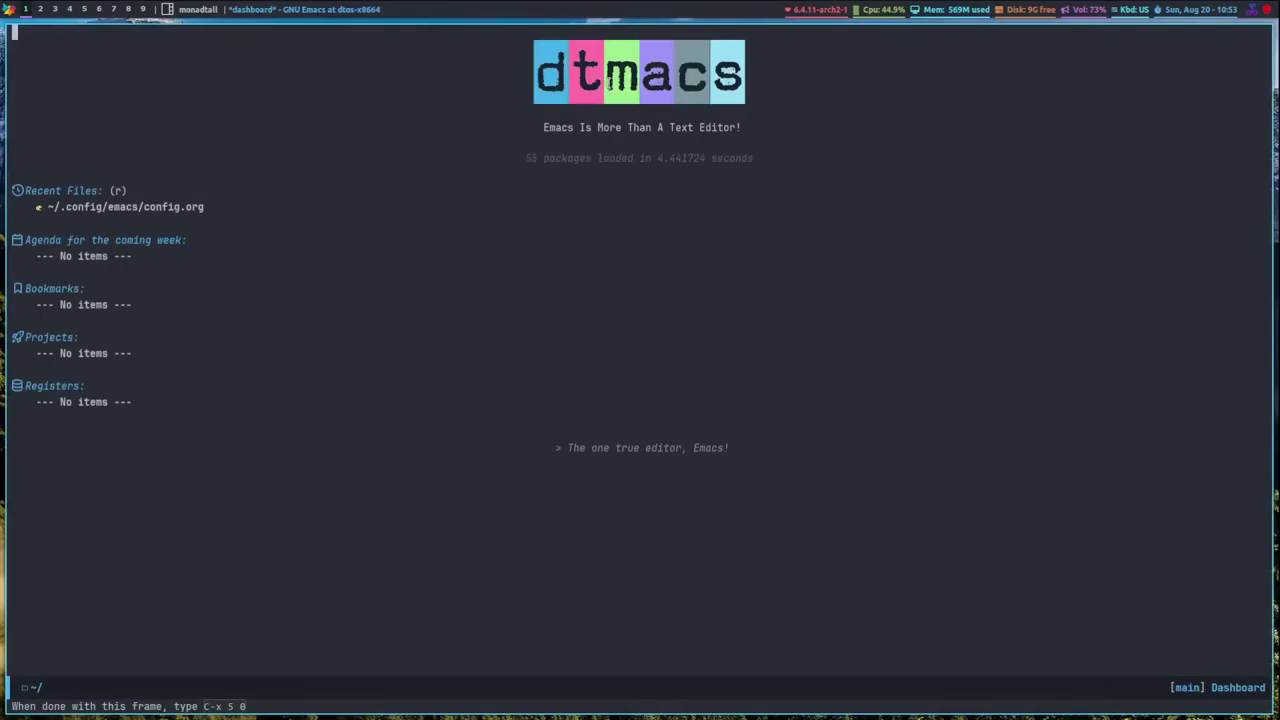
pyautogui.click(547, 557)
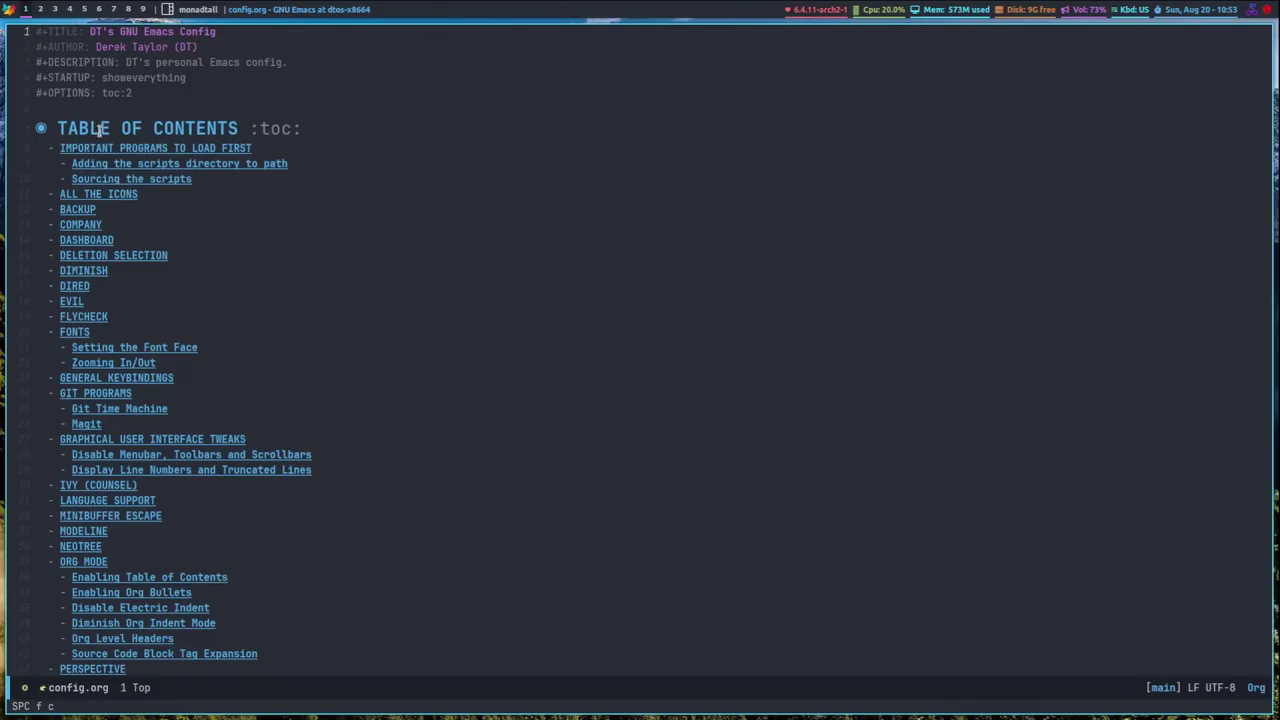
pyautogui.scroll(-10, 543, 265)
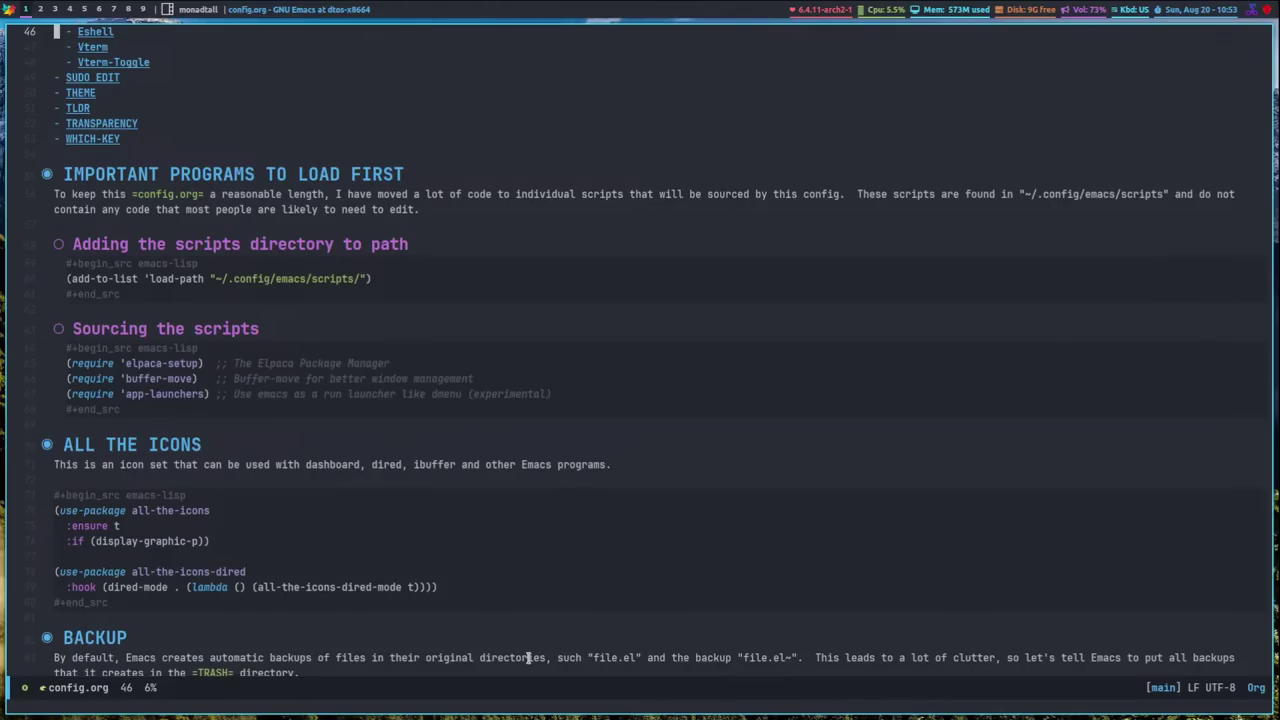
pyautogui.press('super+shift+c')
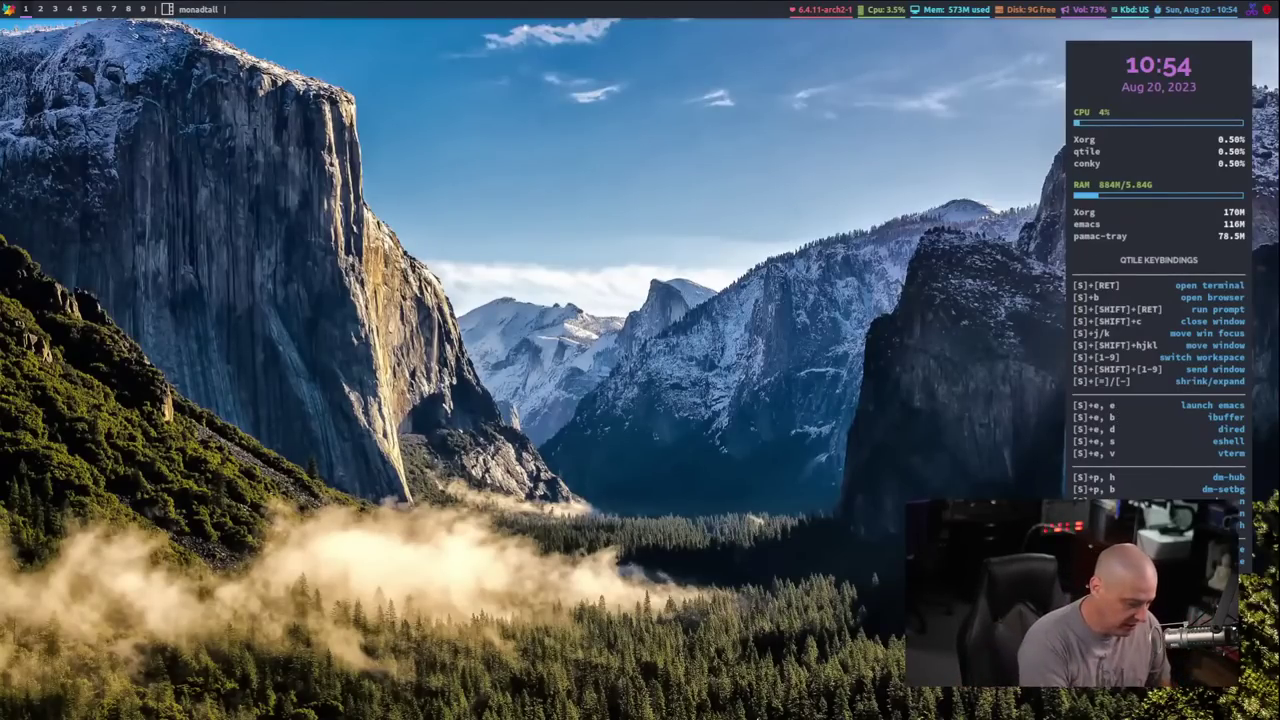
# Open an Emacs frame, close it with C-x 5 0, and open a fresh emacsclient frame
pyautogui.press('super+e')
pyautogui.press('e')
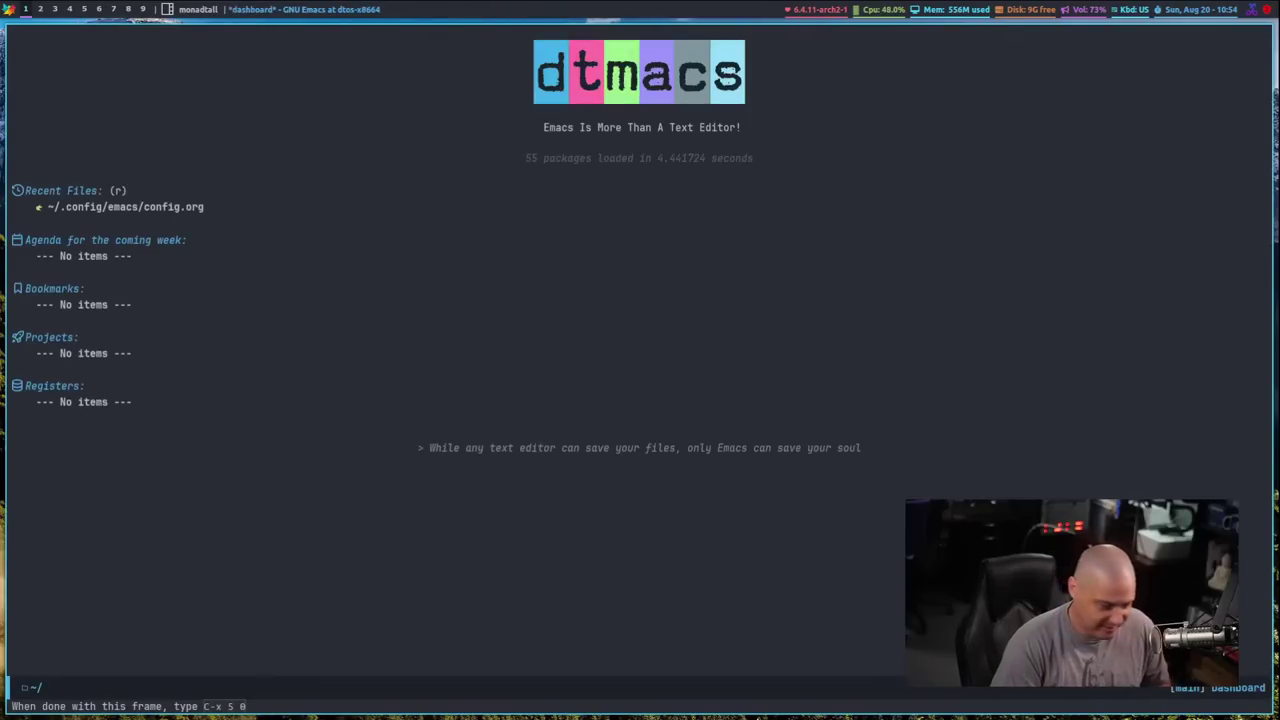
pyautogui.hotkey('ctrl', 'x')
pyautogui.press('5')
pyautogui.press('0')
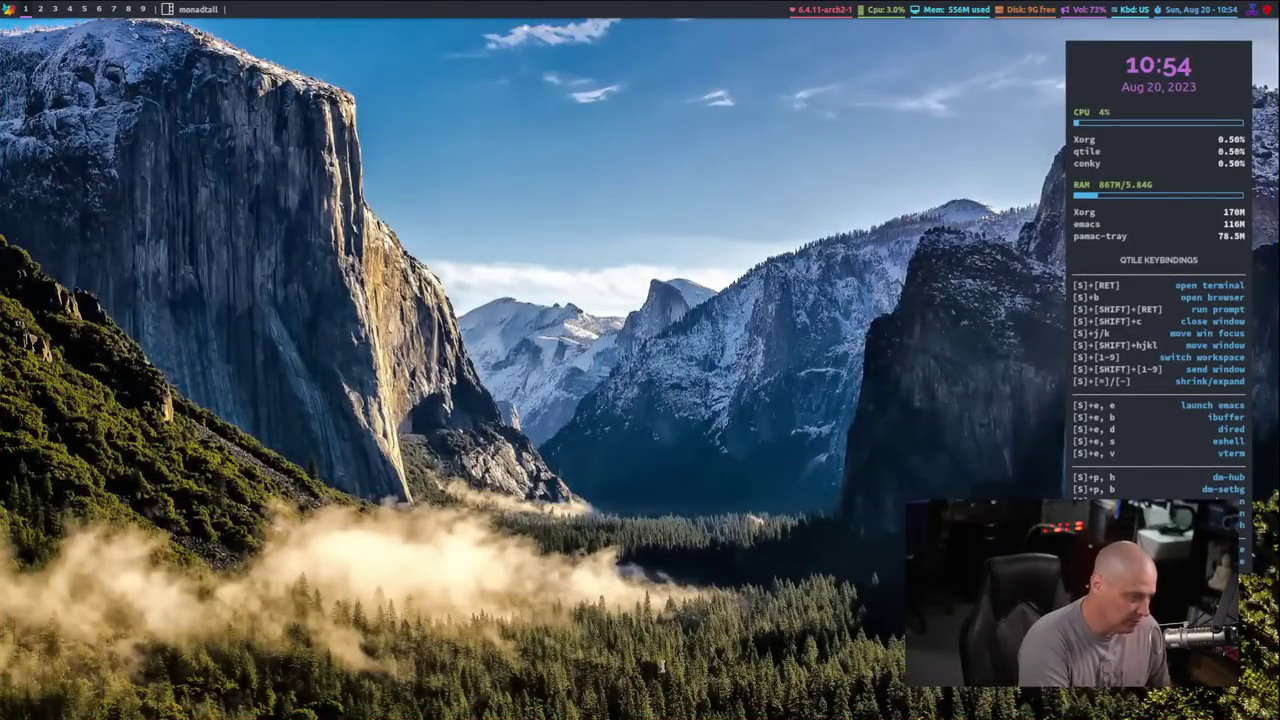
pyautogui.press('super+e')
pyautogui.press('e')
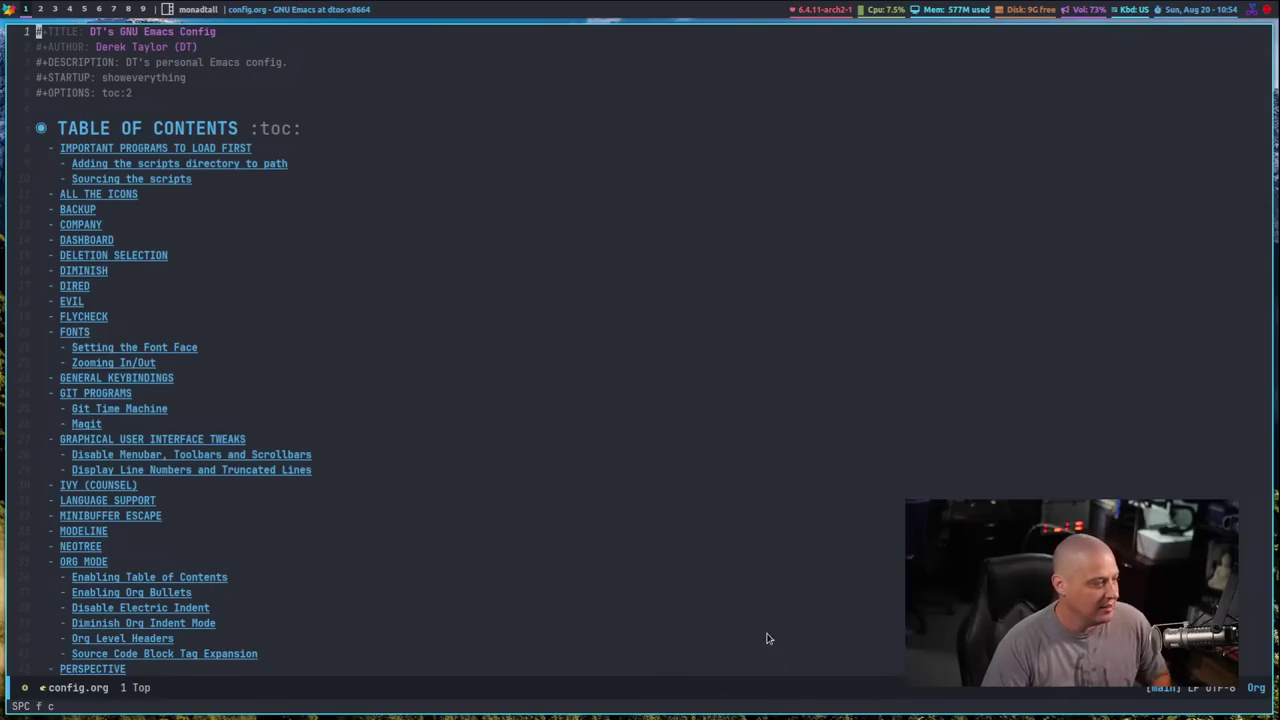
# Start finding a file and edit the path to ~/.config/qtile/config.py
pyautogui.press('space')
pyautogui.press('.')
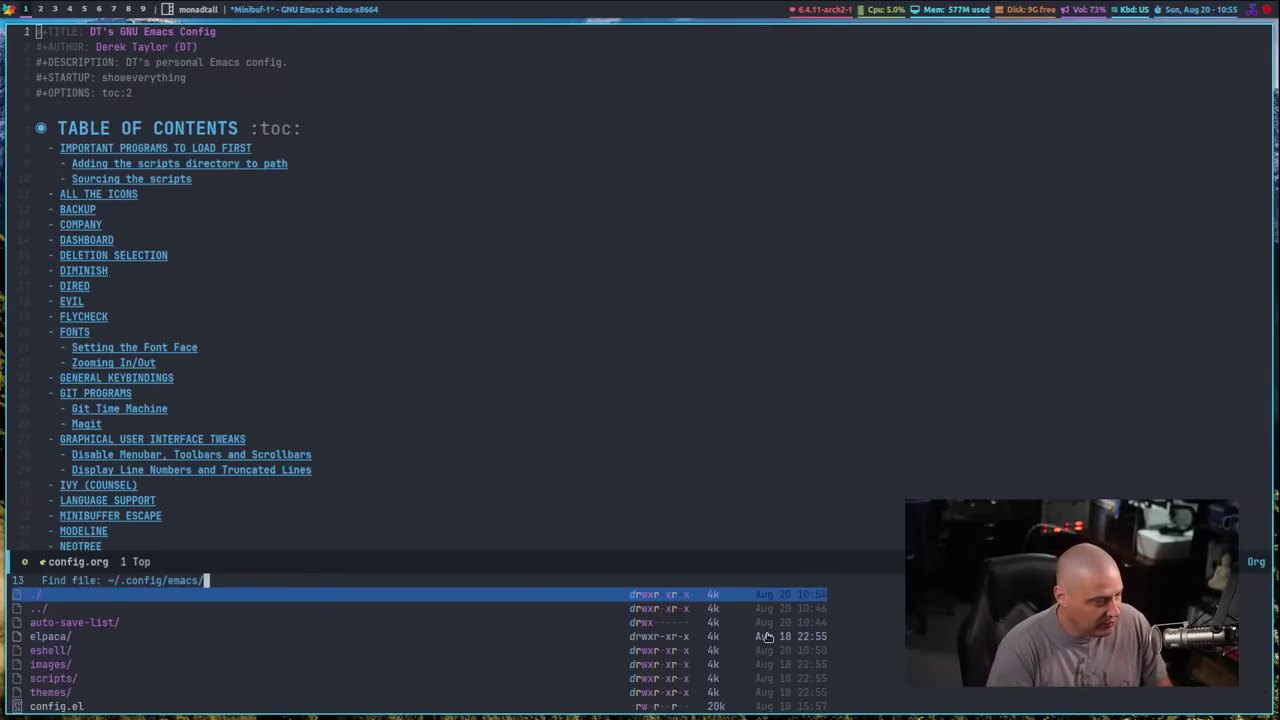
pyautogui.press('BackSpace')
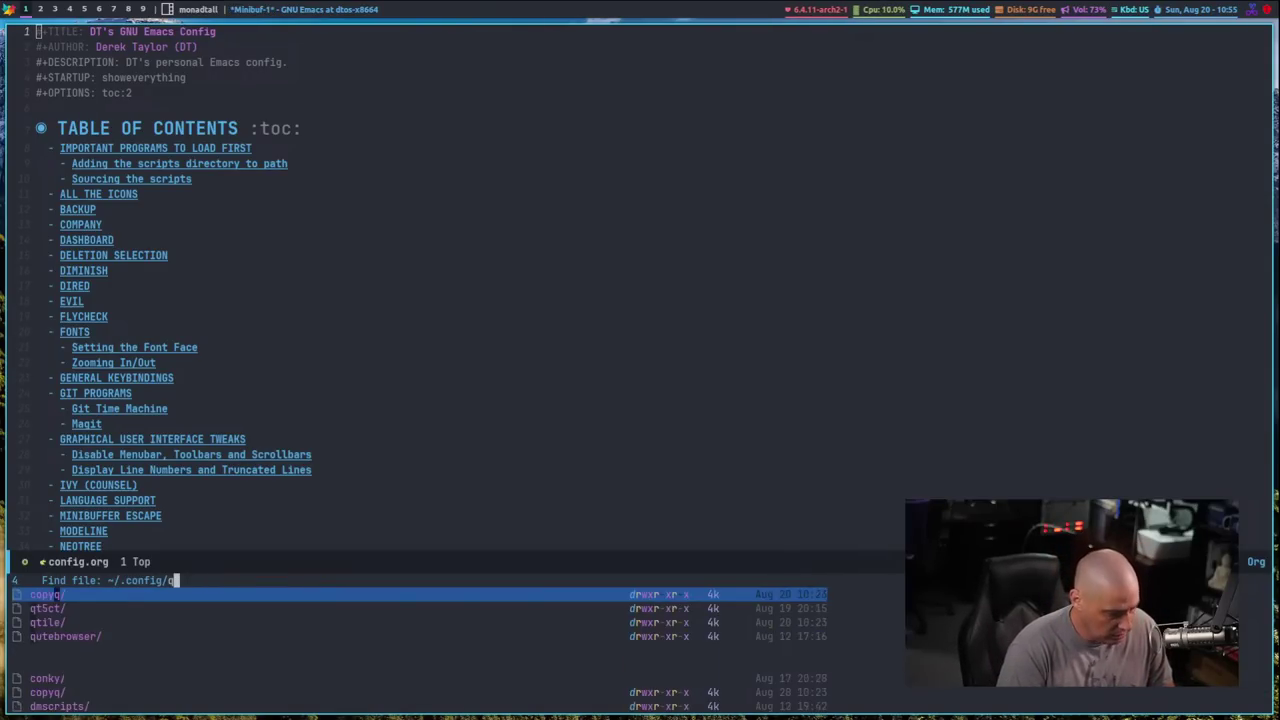
pyautogui.write('qtile/config.py')
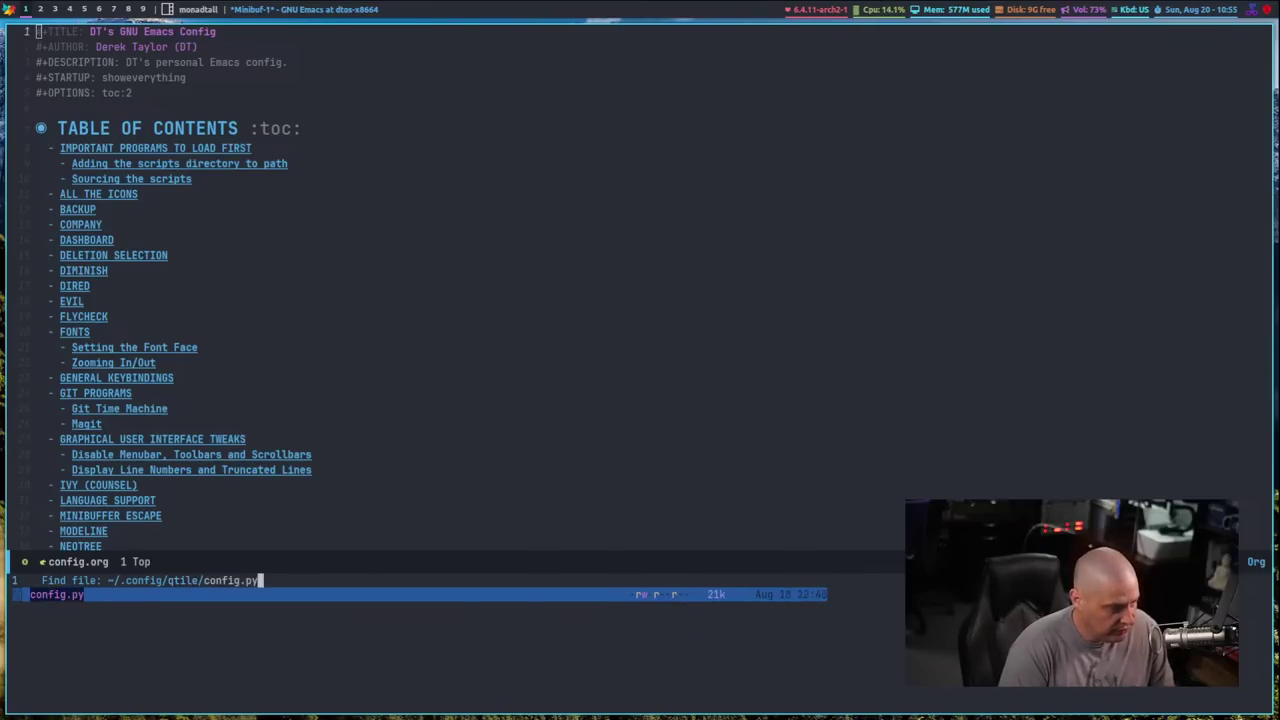
# Open config.py, enlarge the text and read through it, then bring up the find-file prompt in ~/.config/qtile/
pyautogui.press('Return')
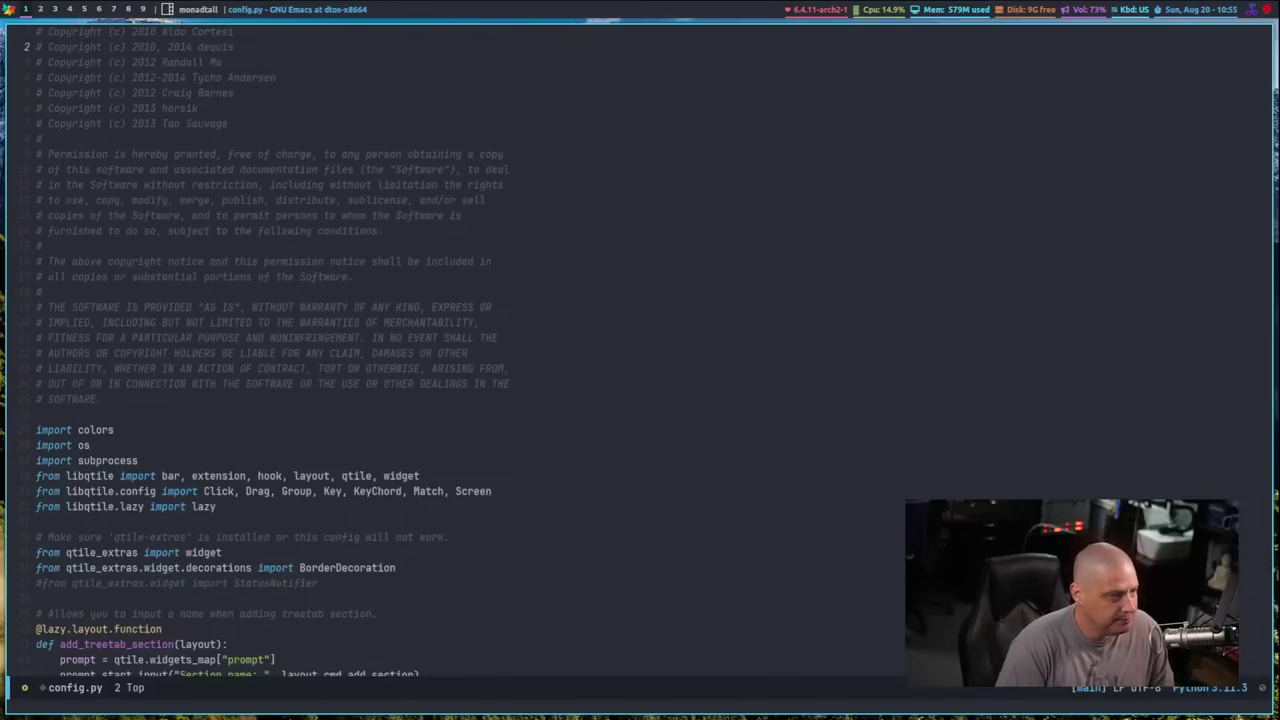
pyautogui.hotkey('ctrl', '=')
pyautogui.hotkey('ctrl', '=')
pyautogui.hotkey('ctrl', '=')
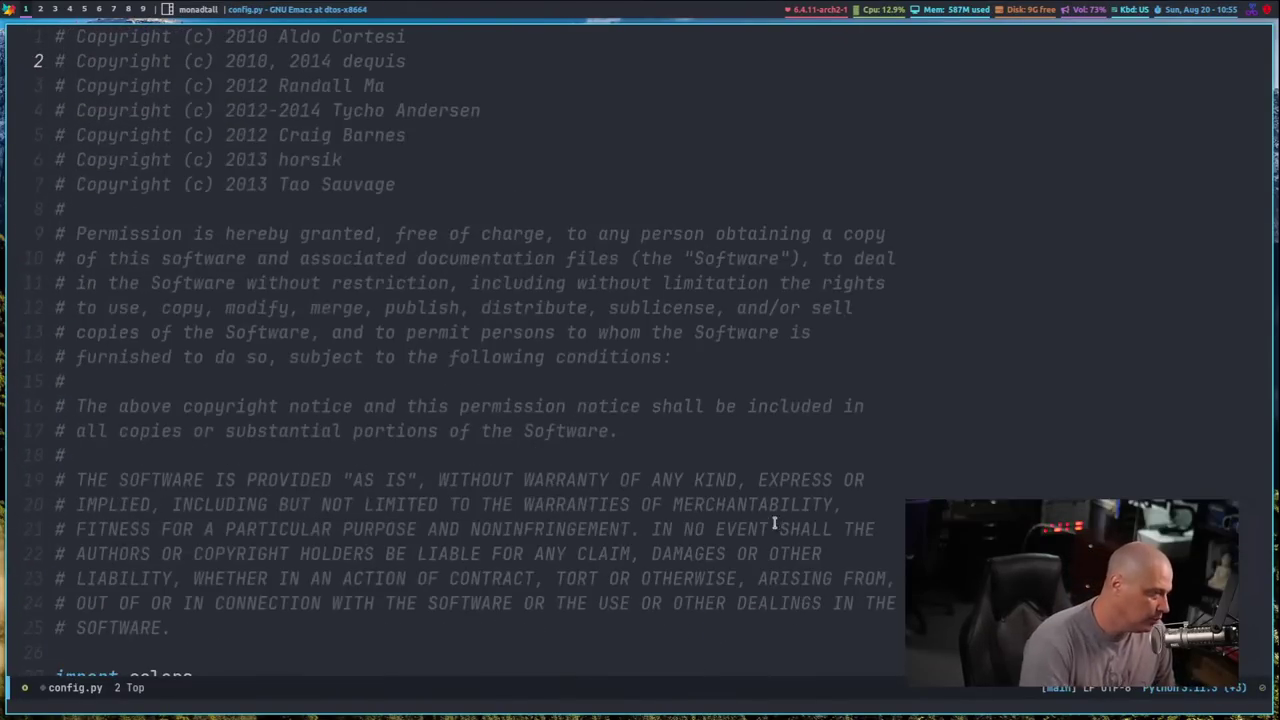
pyautogui.scroll(-8, 836, 317)
pyautogui.scroll(1, 836, 317)
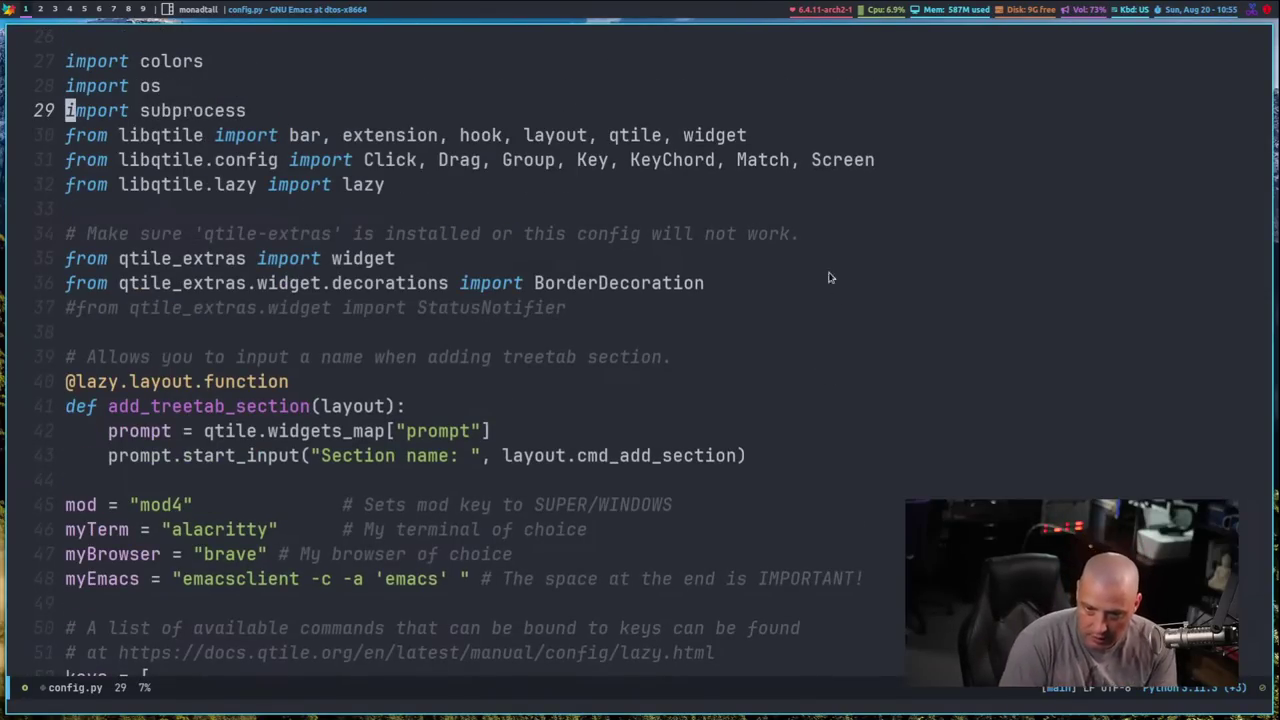
pyautogui.scroll(-3, 836, 293)
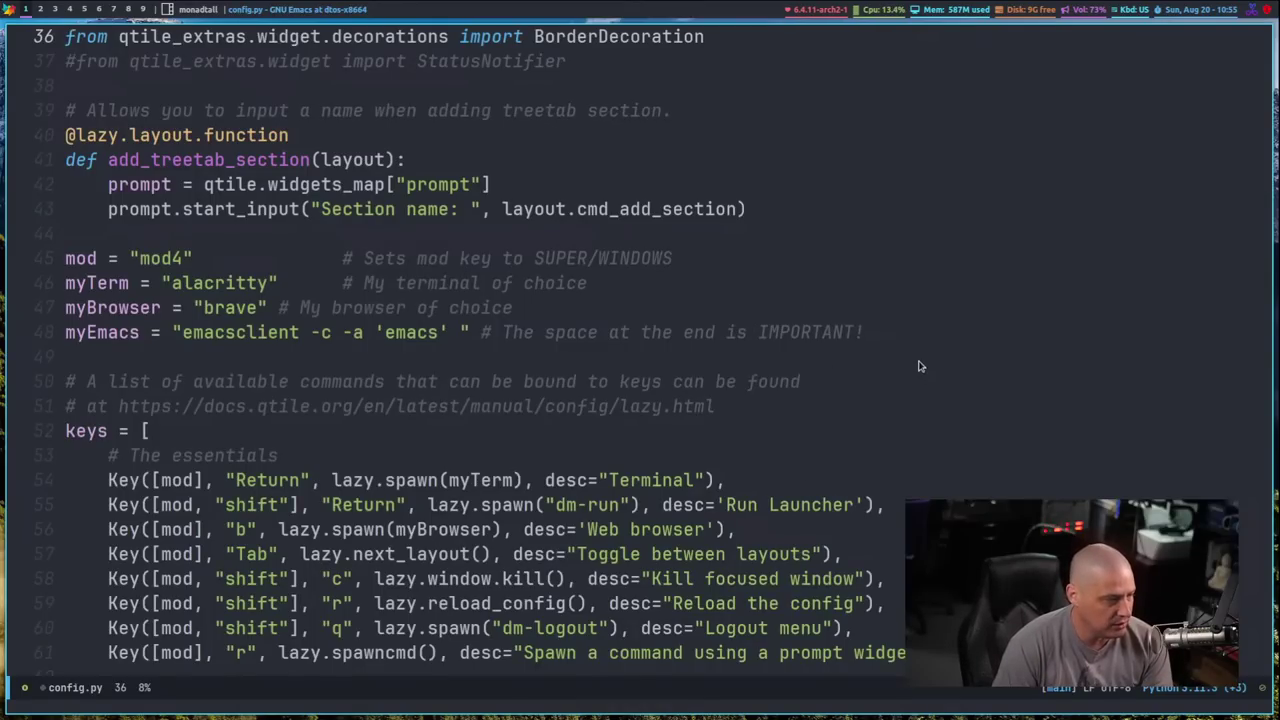
pyautogui.scroll(-1, 920, 366)
pyautogui.scroll(-2, 920, 366)
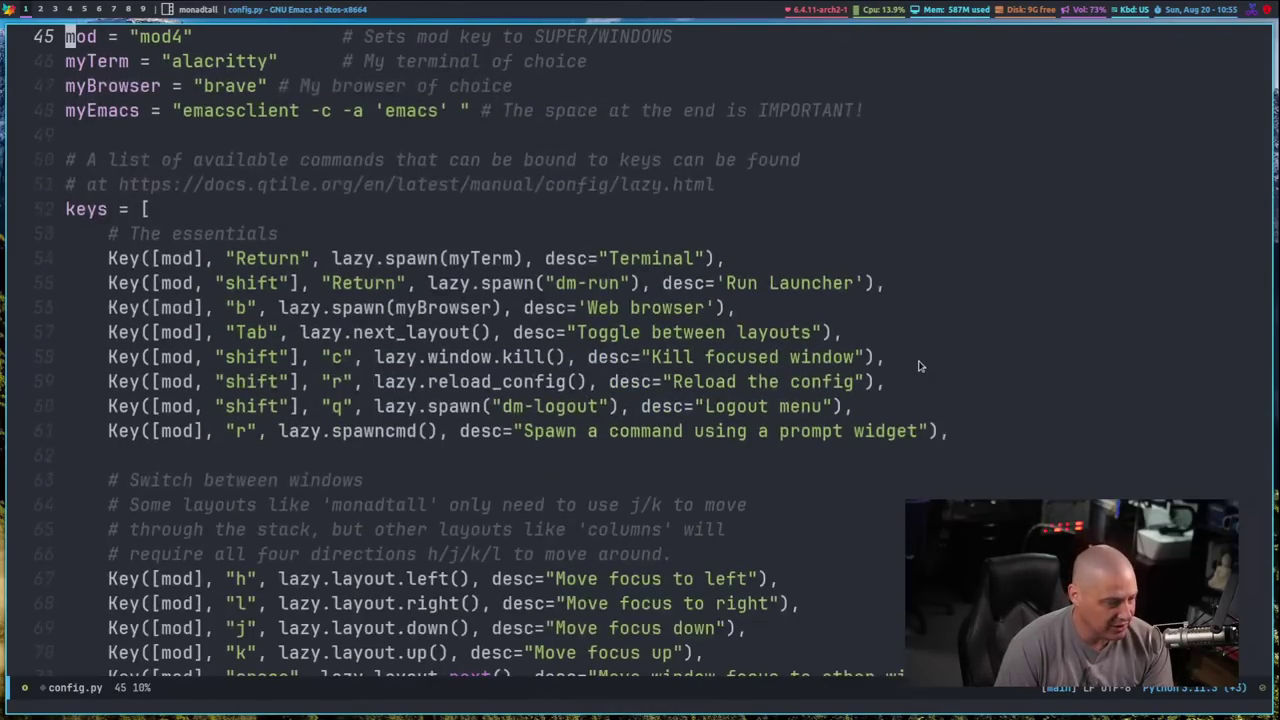
pyautogui.scroll(-5, 920, 366)
pyautogui.scroll(-5, 920, 366)
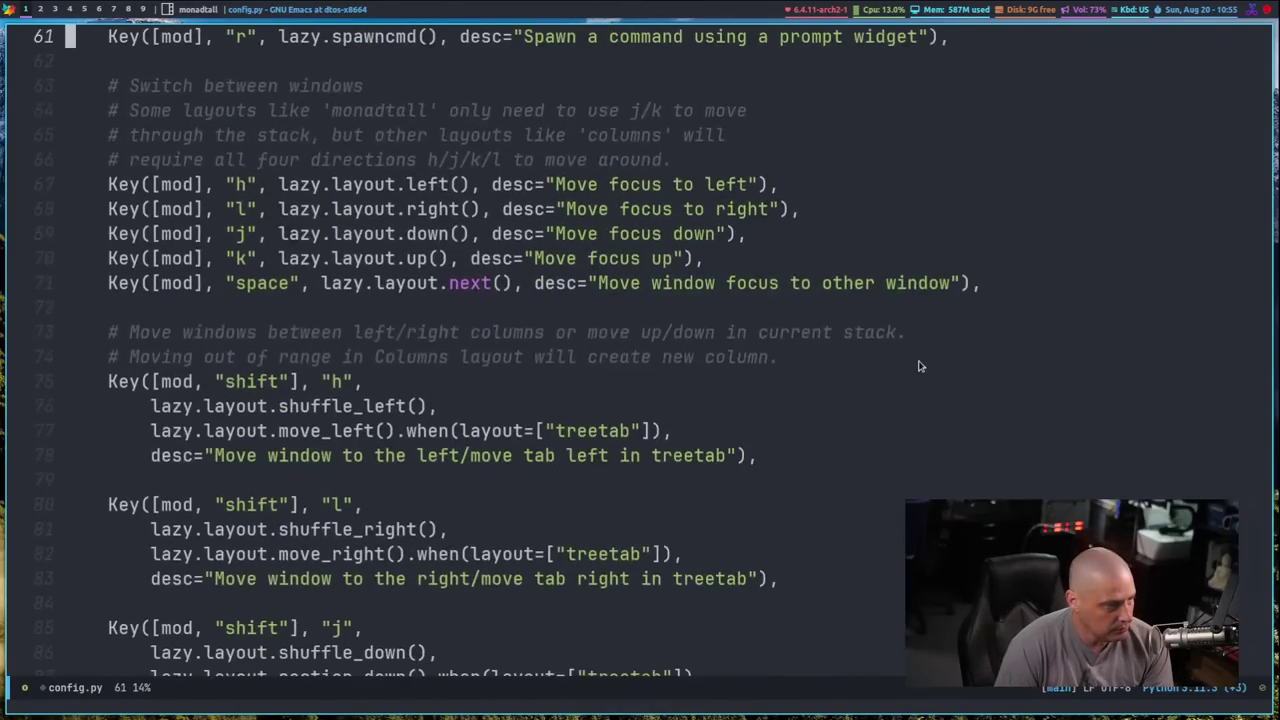
pyautogui.scroll(-20, 920, 366)
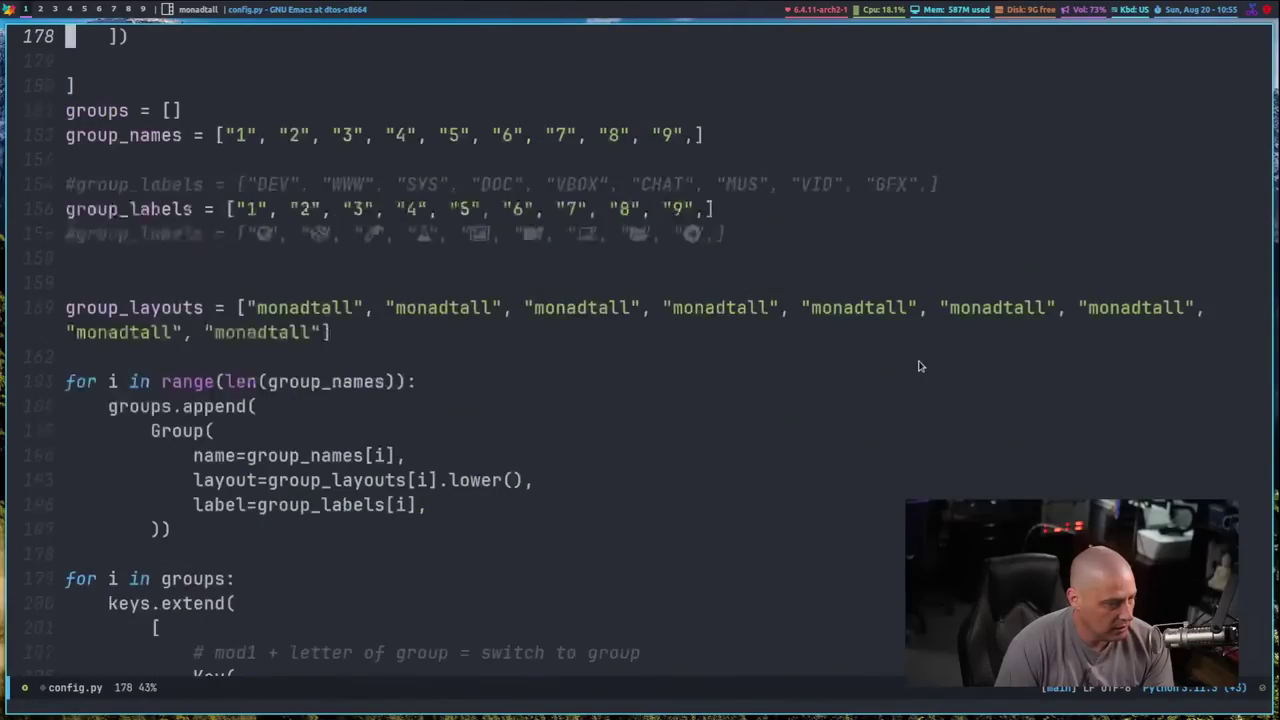
pyautogui.scroll(-20, 920, 366)
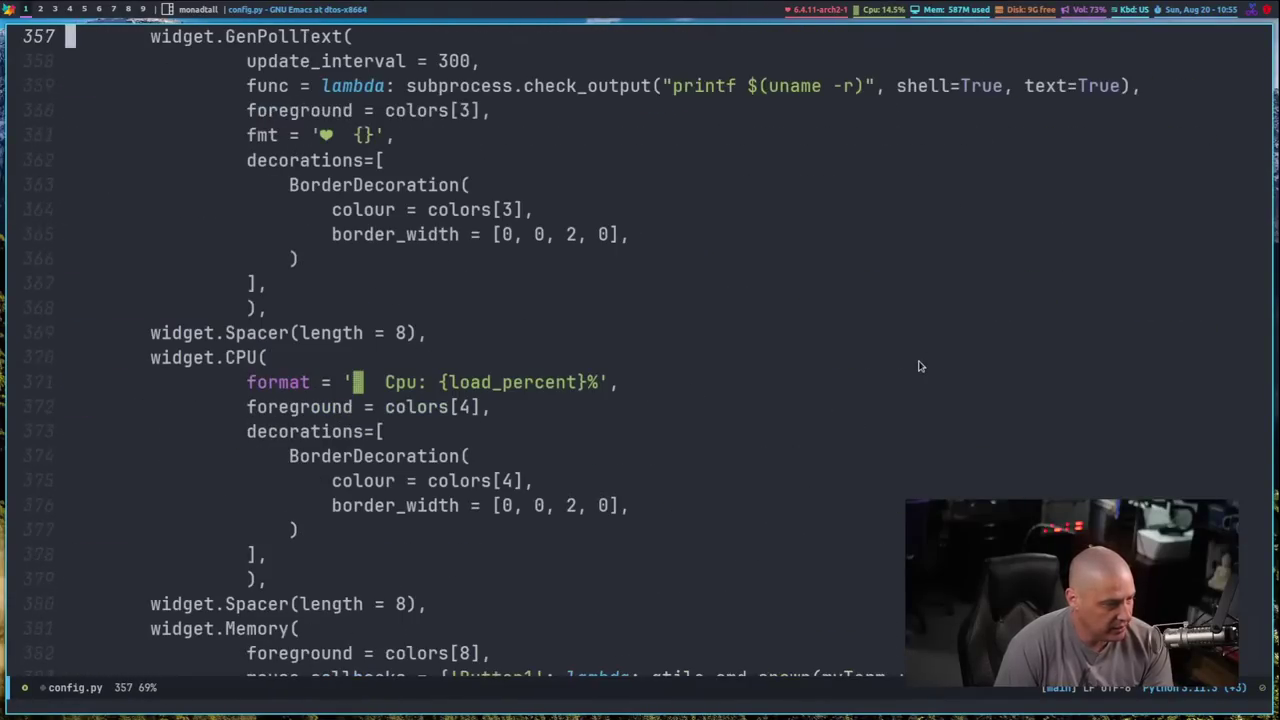
pyautogui.scroll(18, 920, 366)
pyautogui.scroll(12, 920, 366)
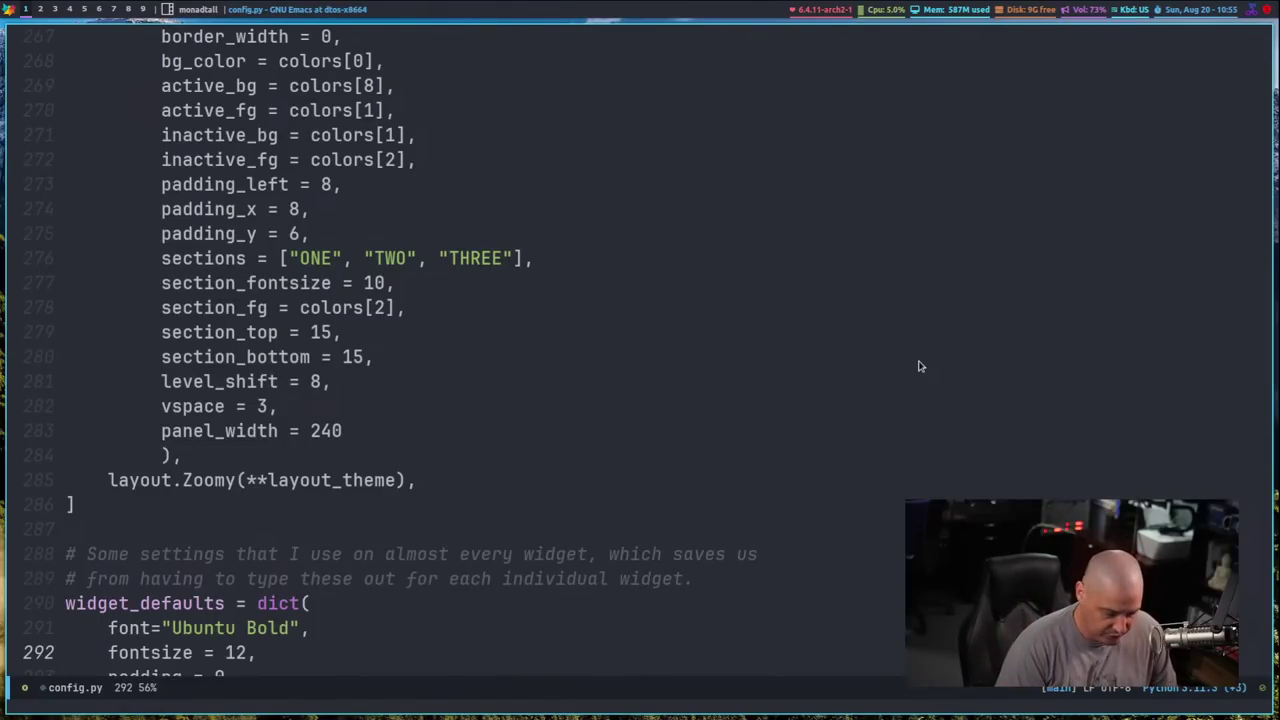
pyautogui.press('space')
pyautogui.press('.')
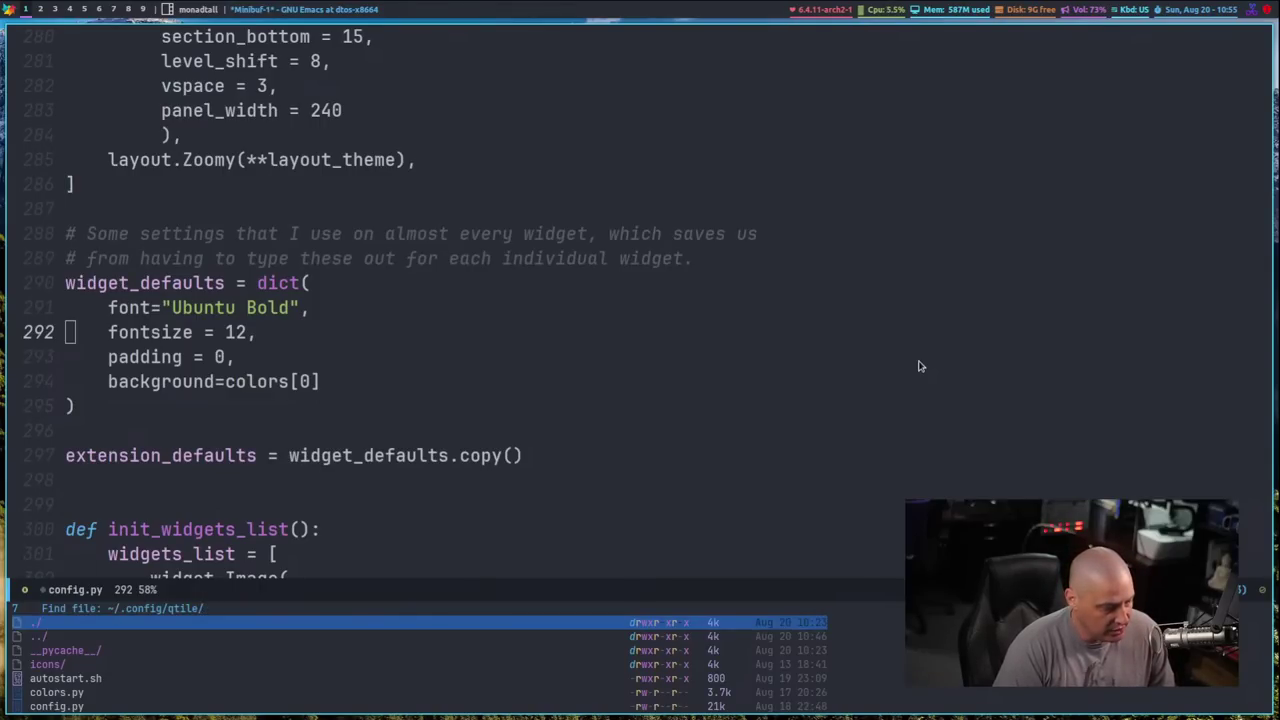
# Complete 'color' to colors.py, open it, and scroll through its colour scheme palettes
pyautogui.write('color')
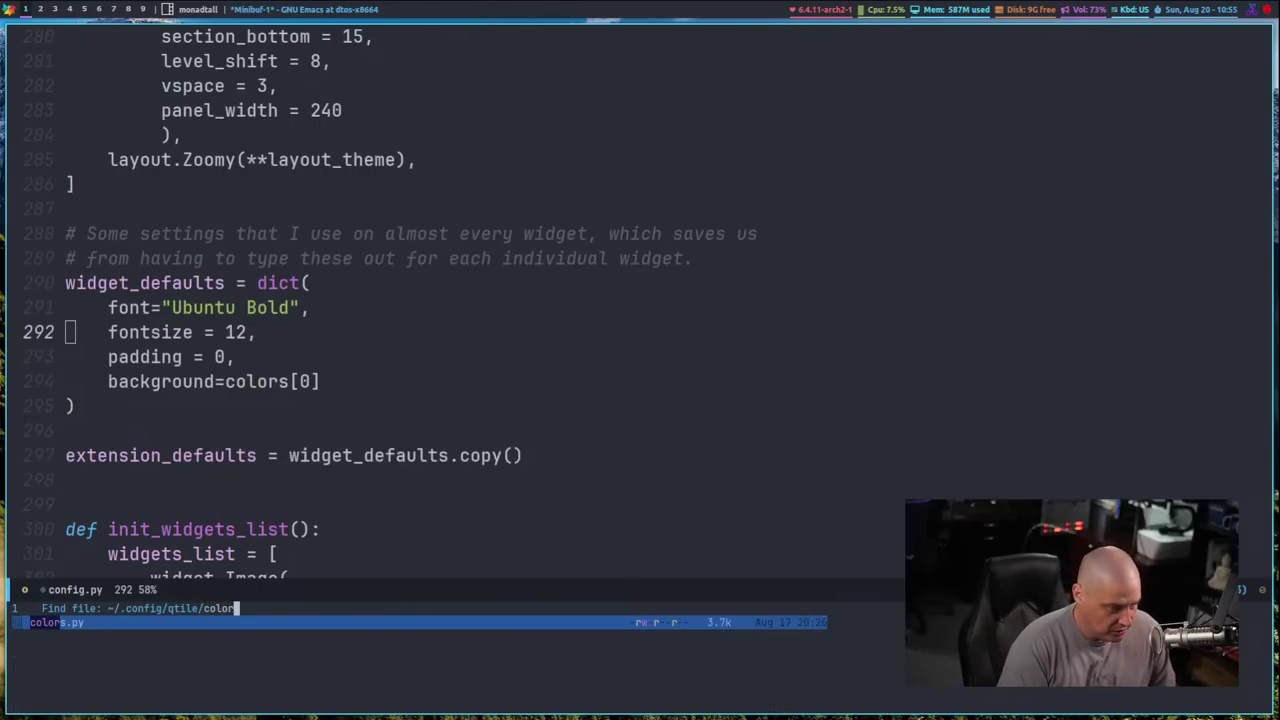
pyautogui.press('Tab')
pyautogui.press('Return')
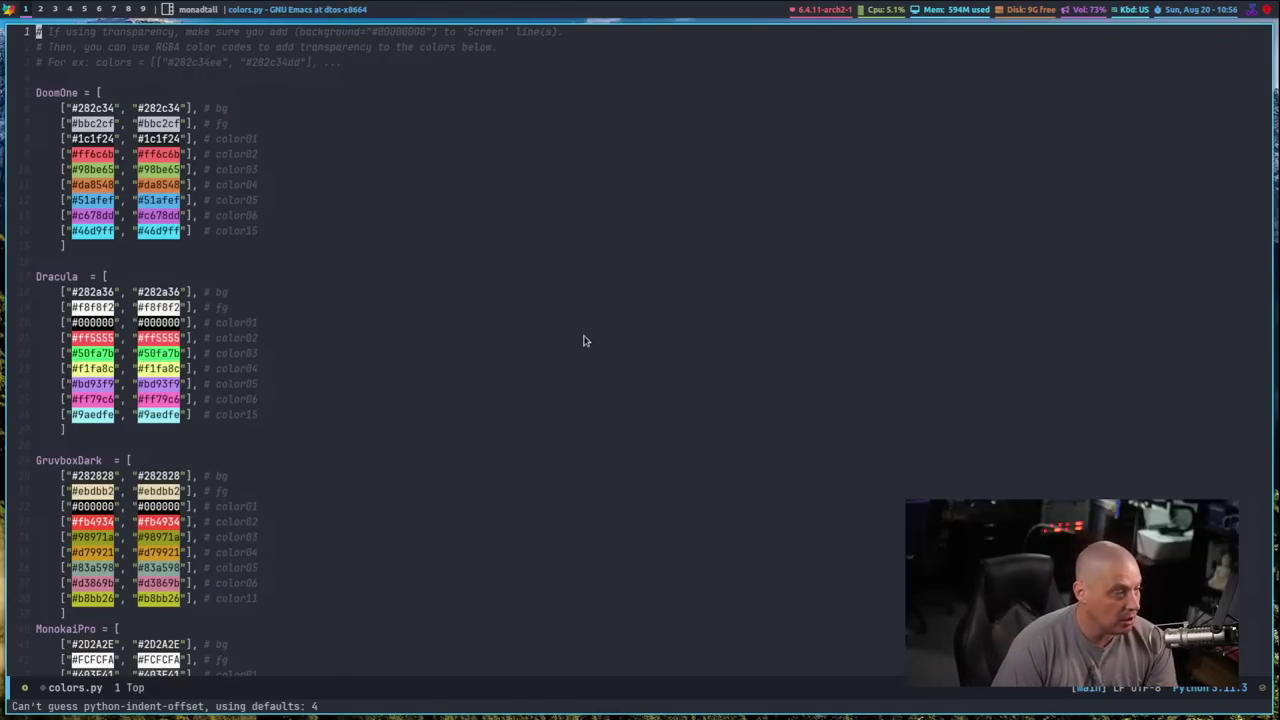
pyautogui.scroll(-1, 584, 340)
pyautogui.scroll(-20, 584, 340)
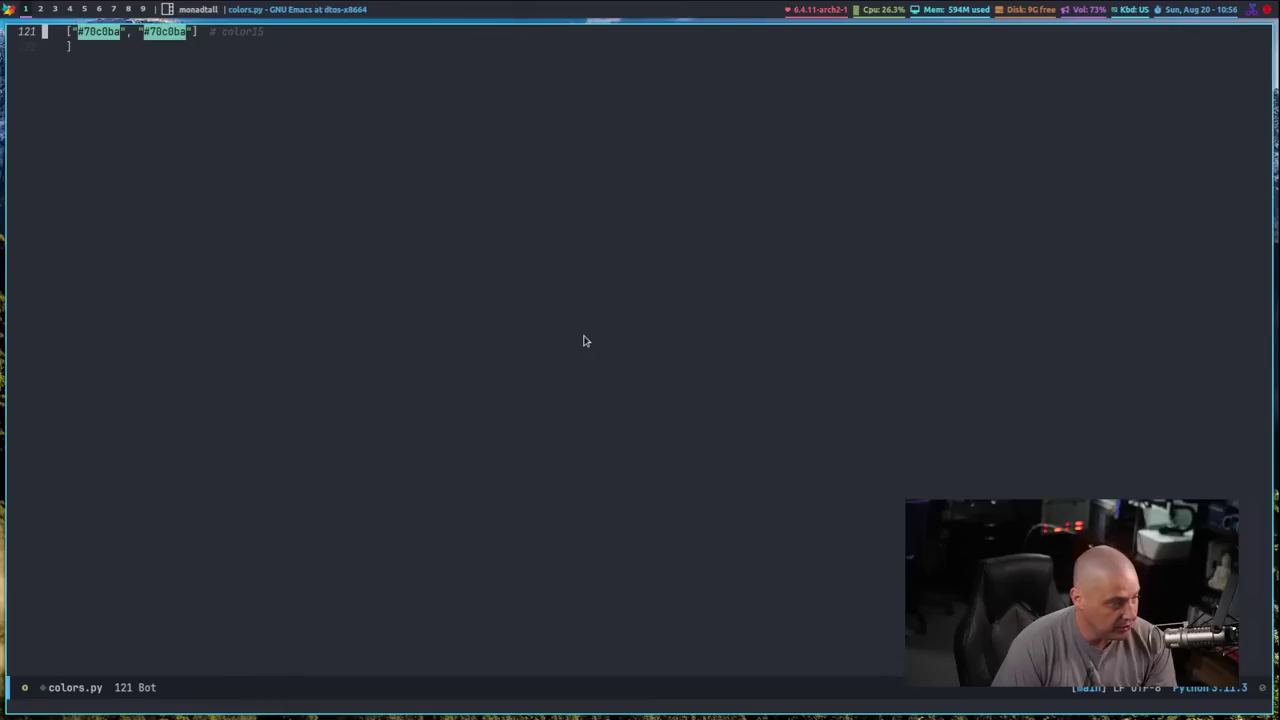
pyautogui.scroll(2, 584, 340)
pyautogui.scroll(20, 584, 340)
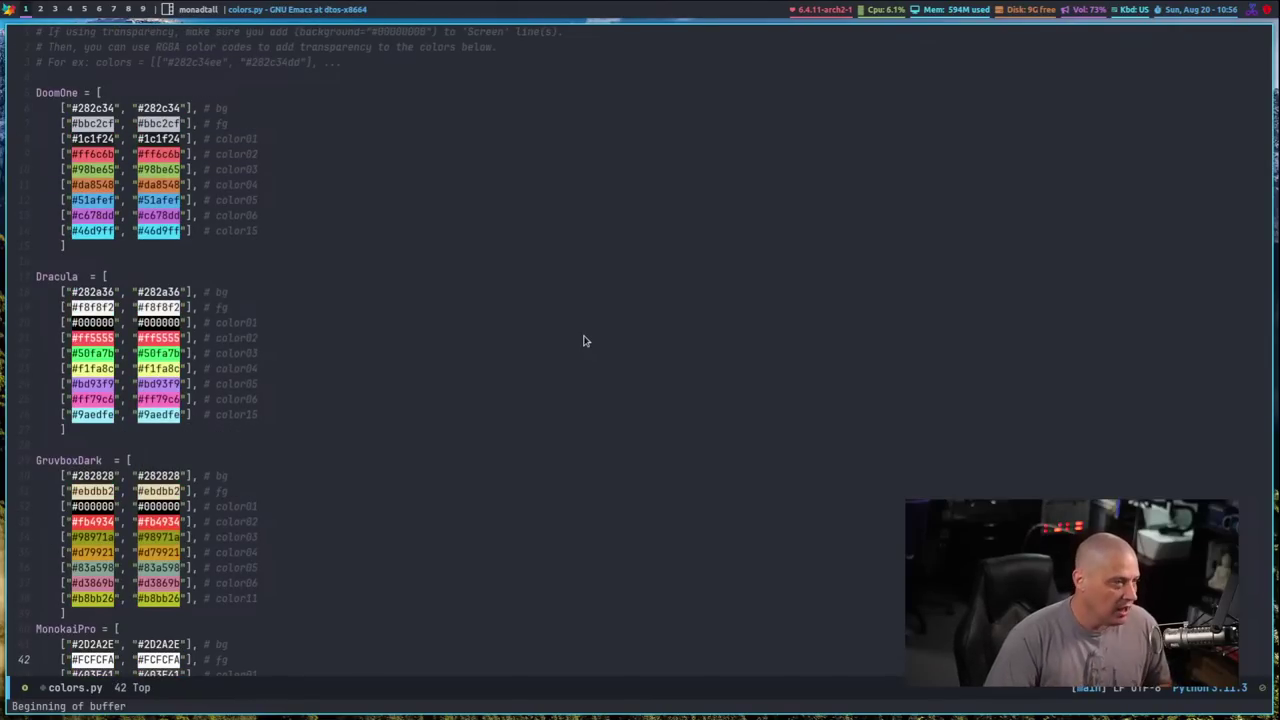
# Close Emacs and pick GruvboxDark from the dm-colpick colour scheme list
pyautogui.press('super+shift+c')
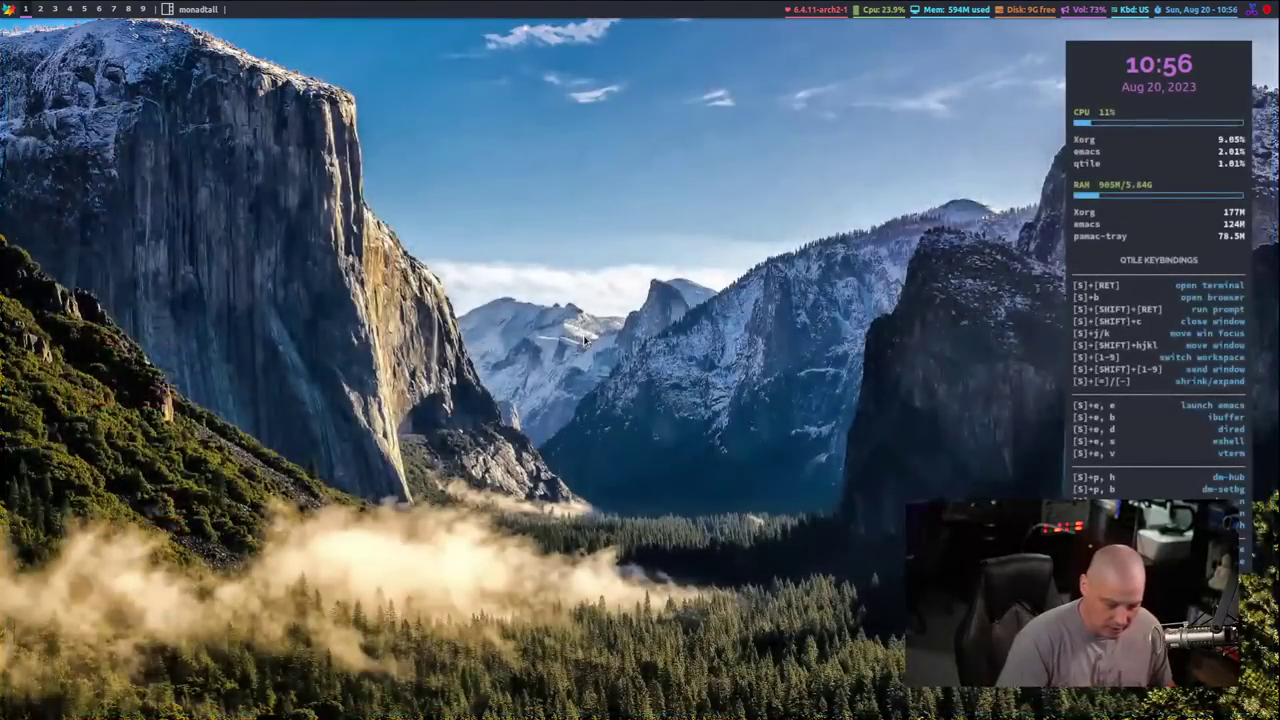
pyautogui.press('super+p')
pyautogui.press('c')
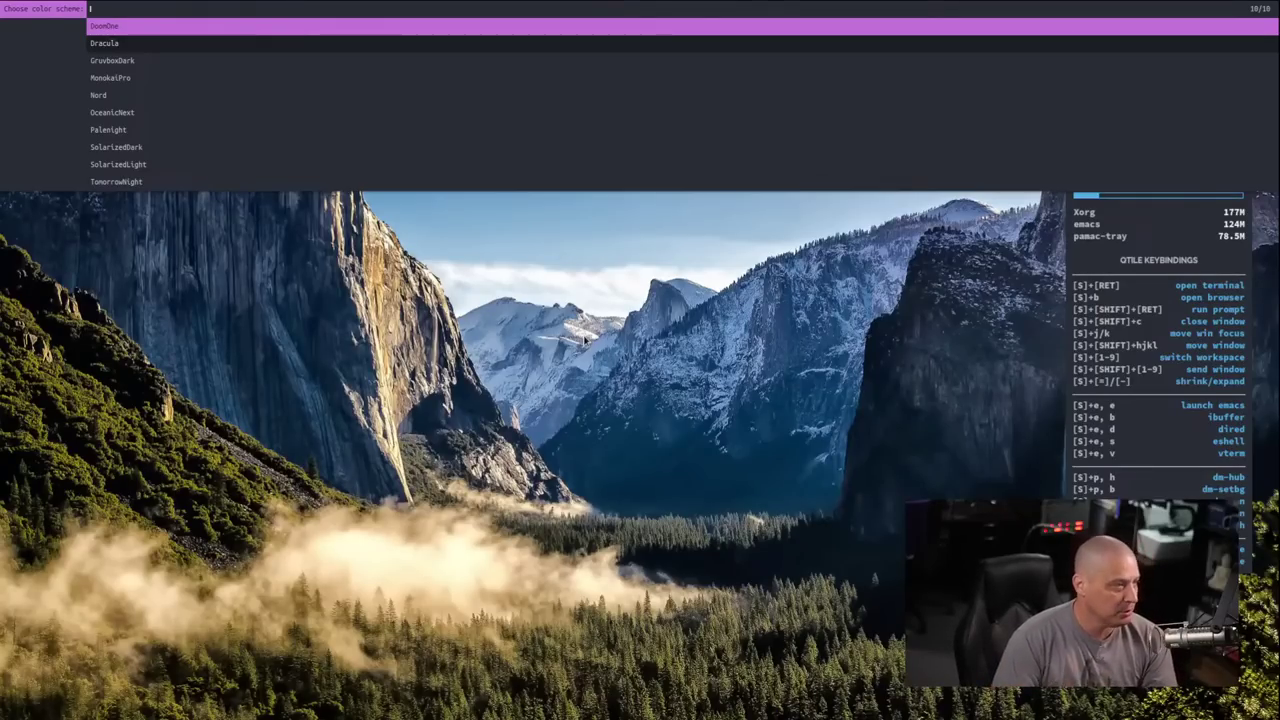
pyautogui.press('Down')
pyautogui.press('Down')
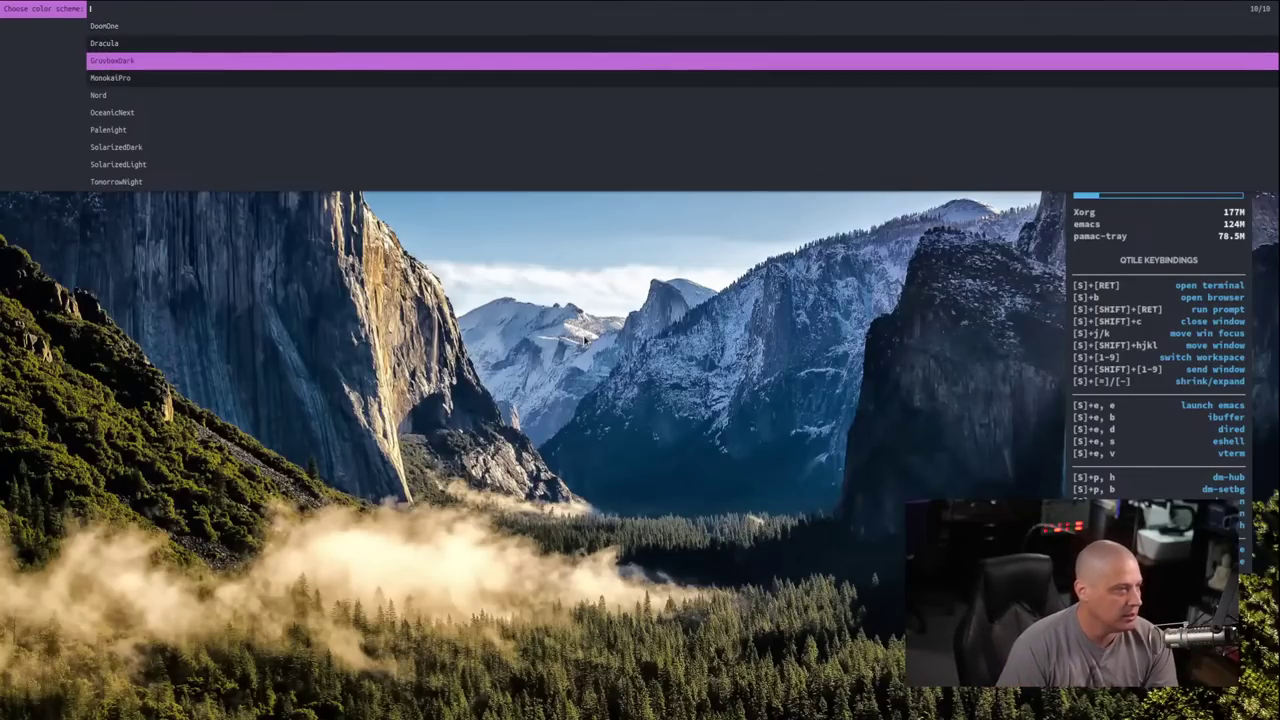
pyautogui.press('Return')
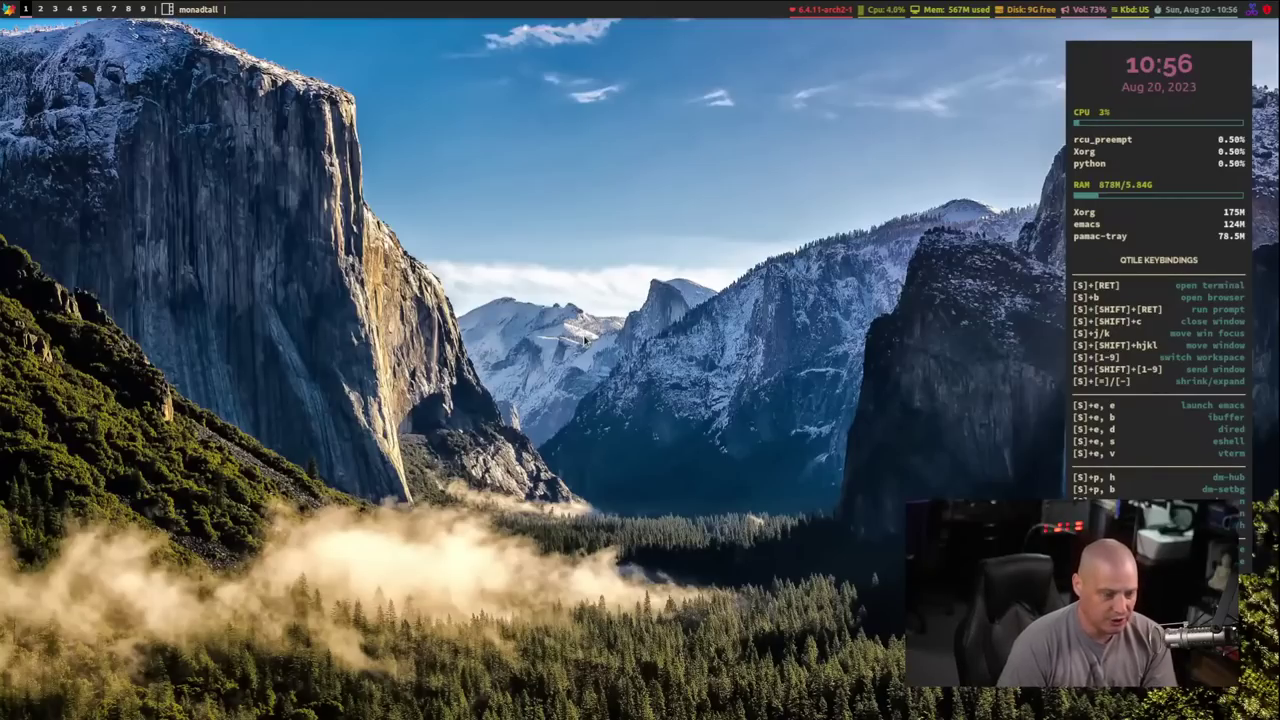
# Run ls in a new Alacritty terminal, close it, and launch an emacsclient frame on the dashboard
pyautogui.press('super+Return')
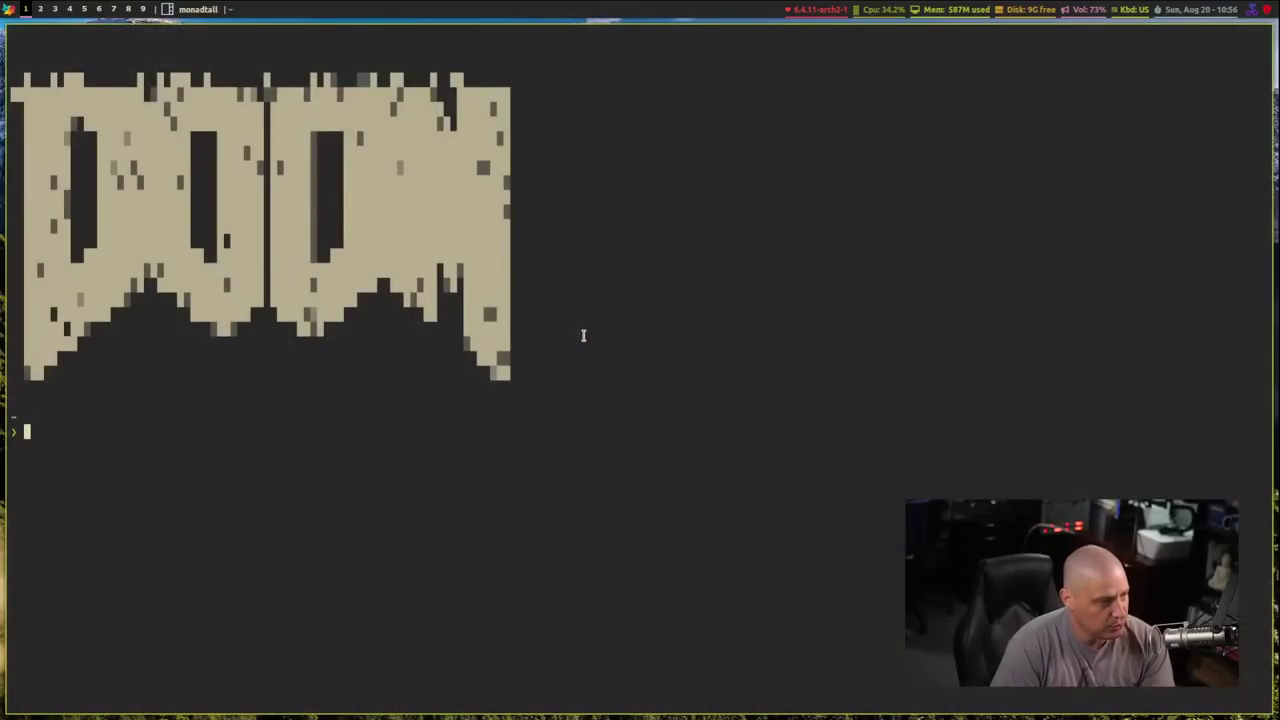
pyautogui.write('ls')
pyautogui.press('Return')
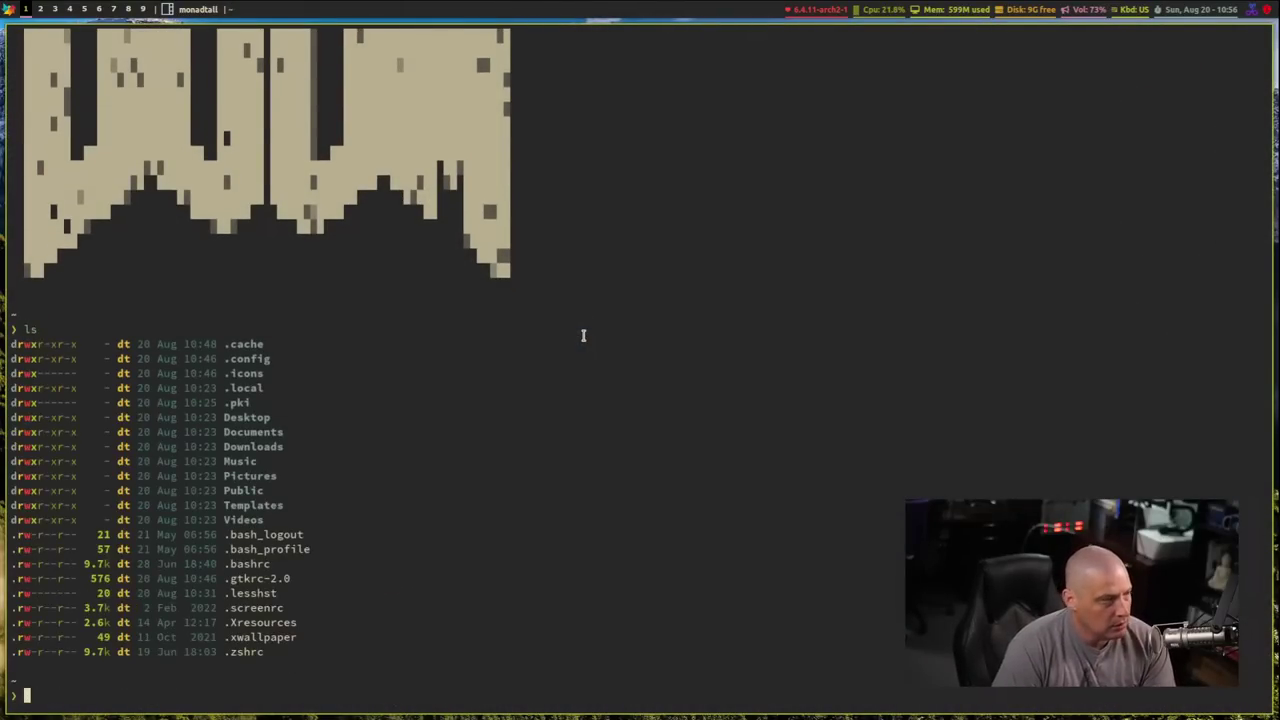
pyautogui.press('super+shift+c')
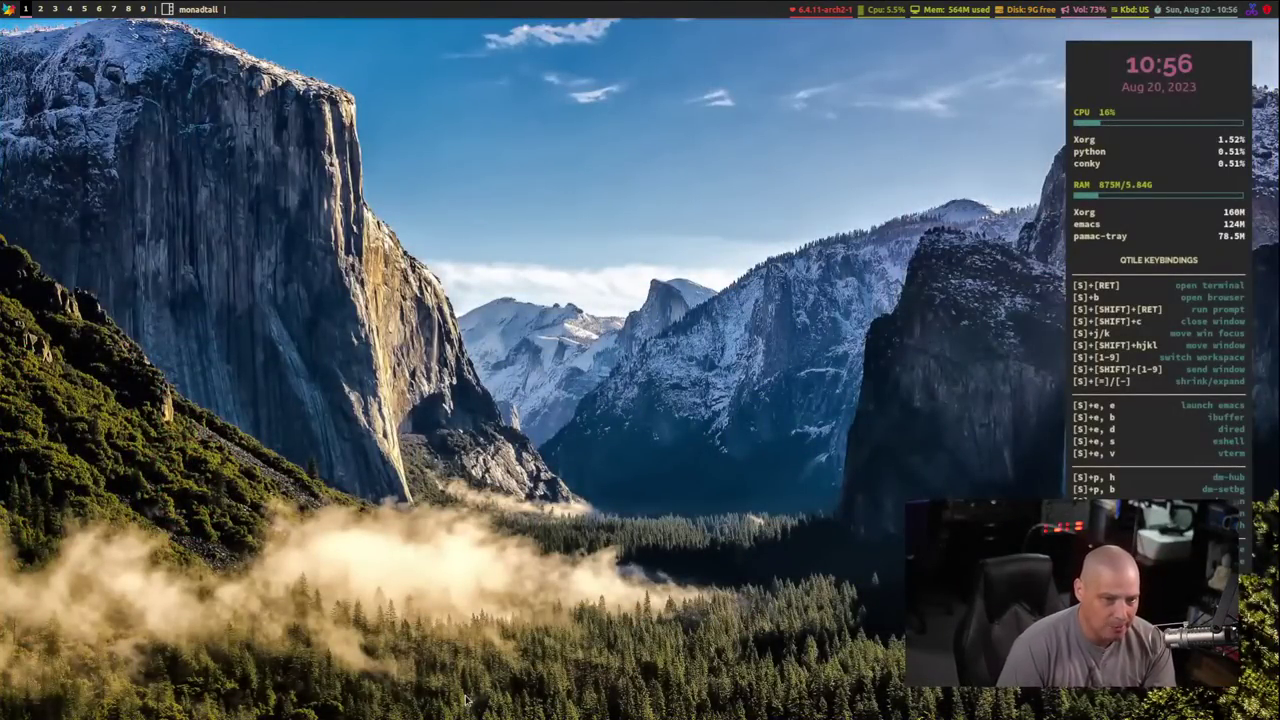
pyautogui.press('super+e')
pyautogui.press('e')
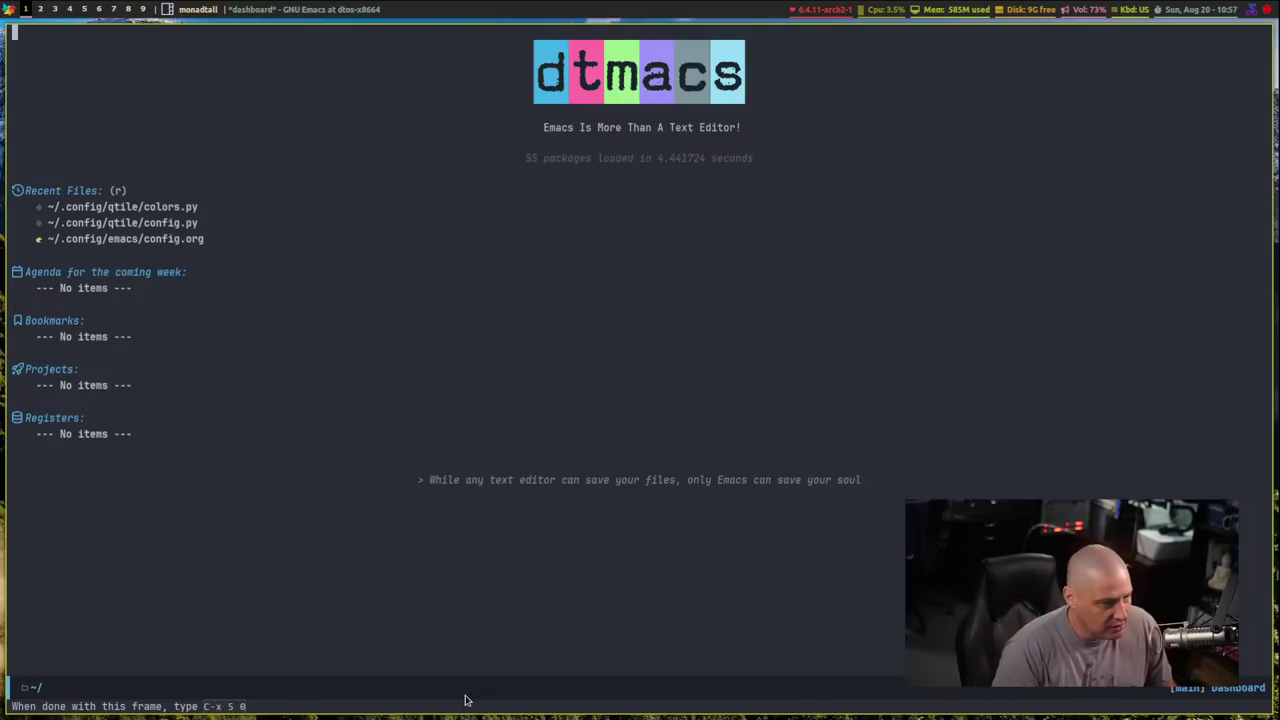
# Load the doom-gruvbox theme by filtering the load-theme list with 'gruvb'
pyautogui.press('space')
pyautogui.press('h')
pyautogui.press('t')
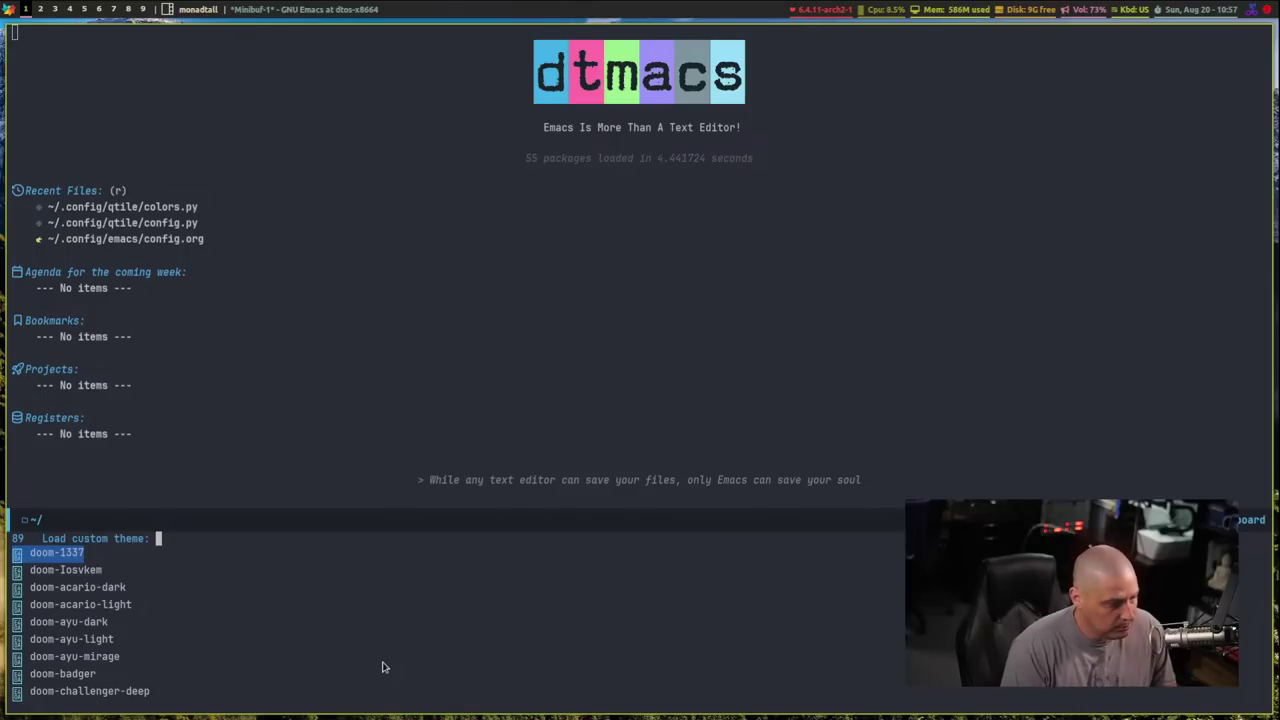
pyautogui.write('gruvb')
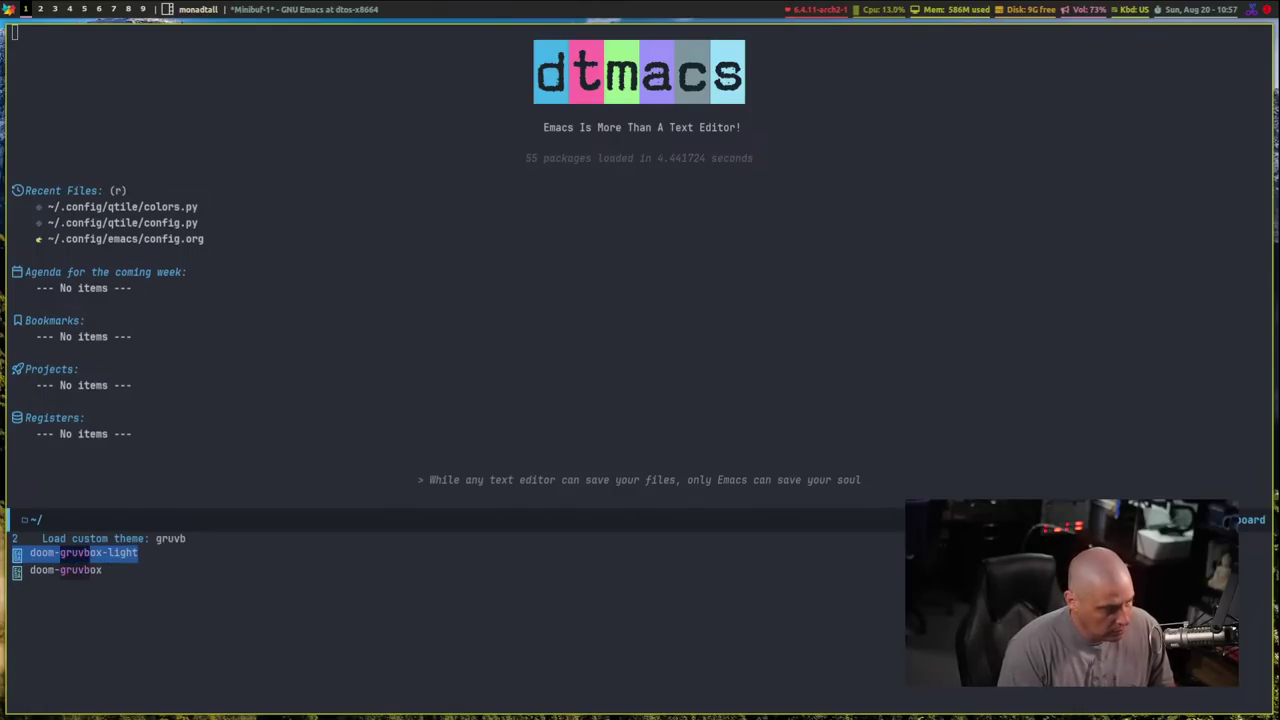
pyautogui.press('Down')
pyautogui.press('Return')
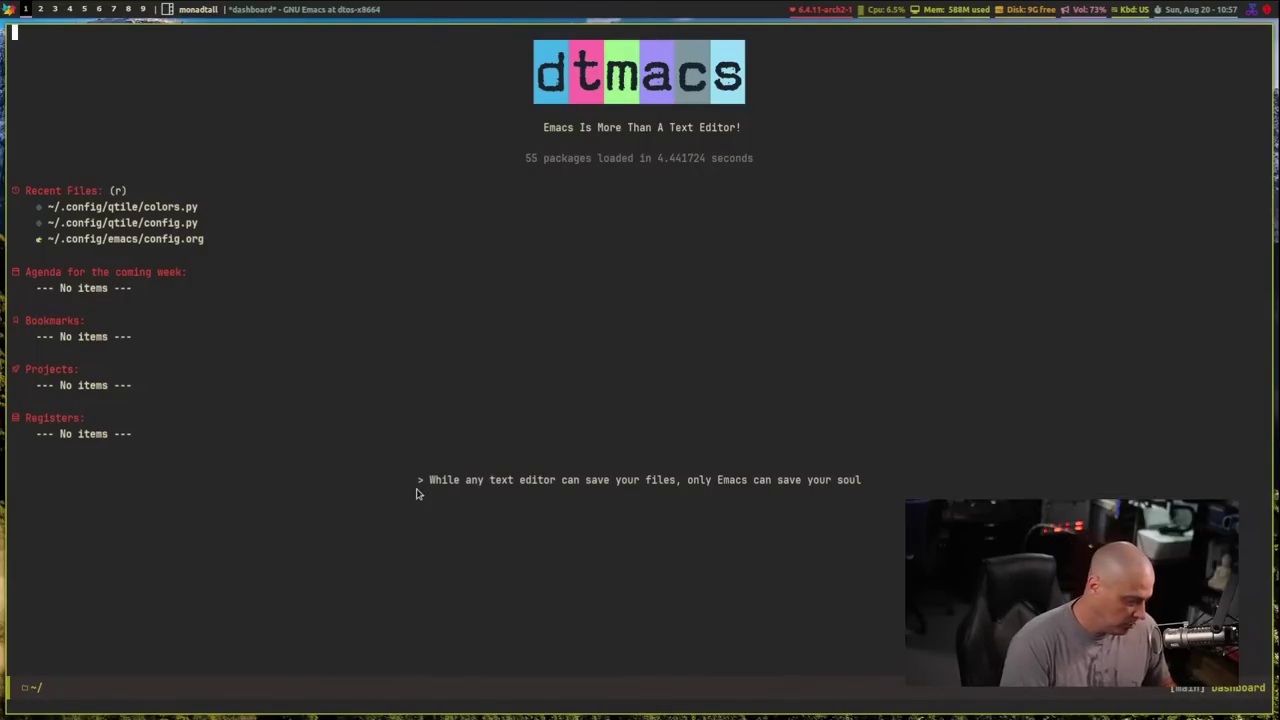
# Close the Emacs frame and kill all Emacs processes with 'killall emacs' in Alacritty
pyautogui.press('super+shift+c')
pyautogui.press('super+Return')
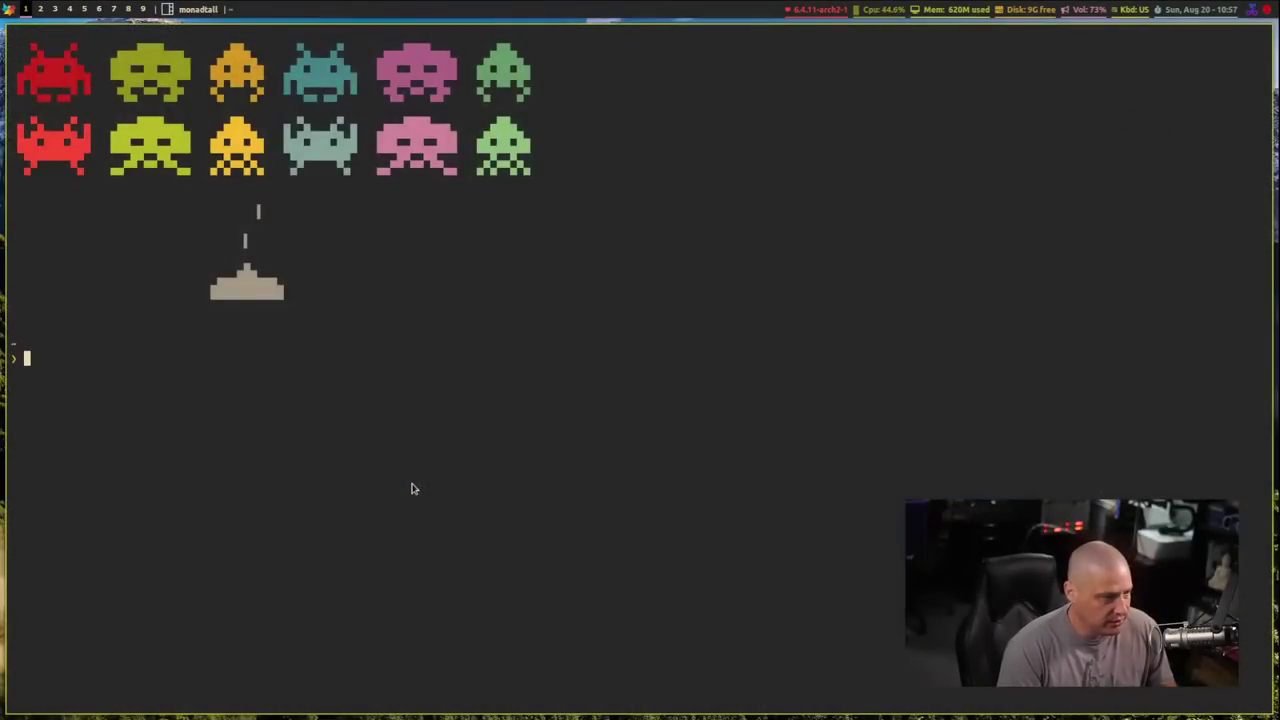
pyautogui.write('killall ')
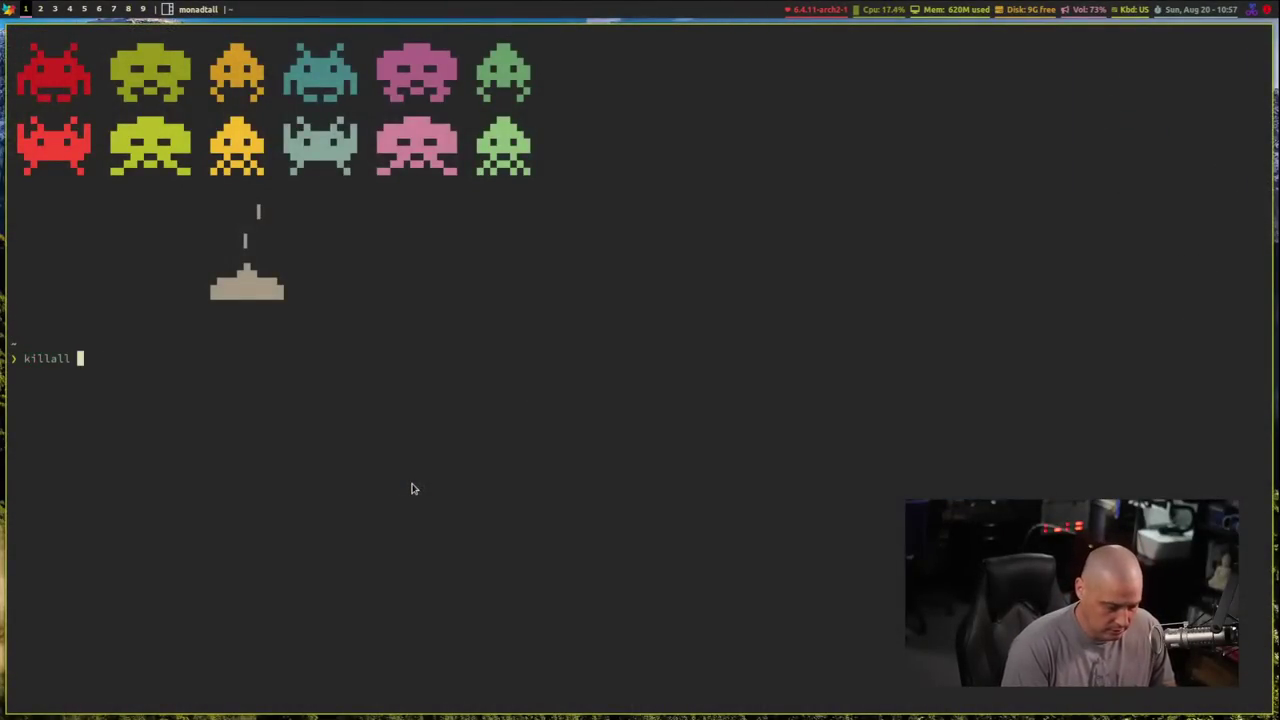
pyautogui.write('emacs')
pyautogui.press('Return')
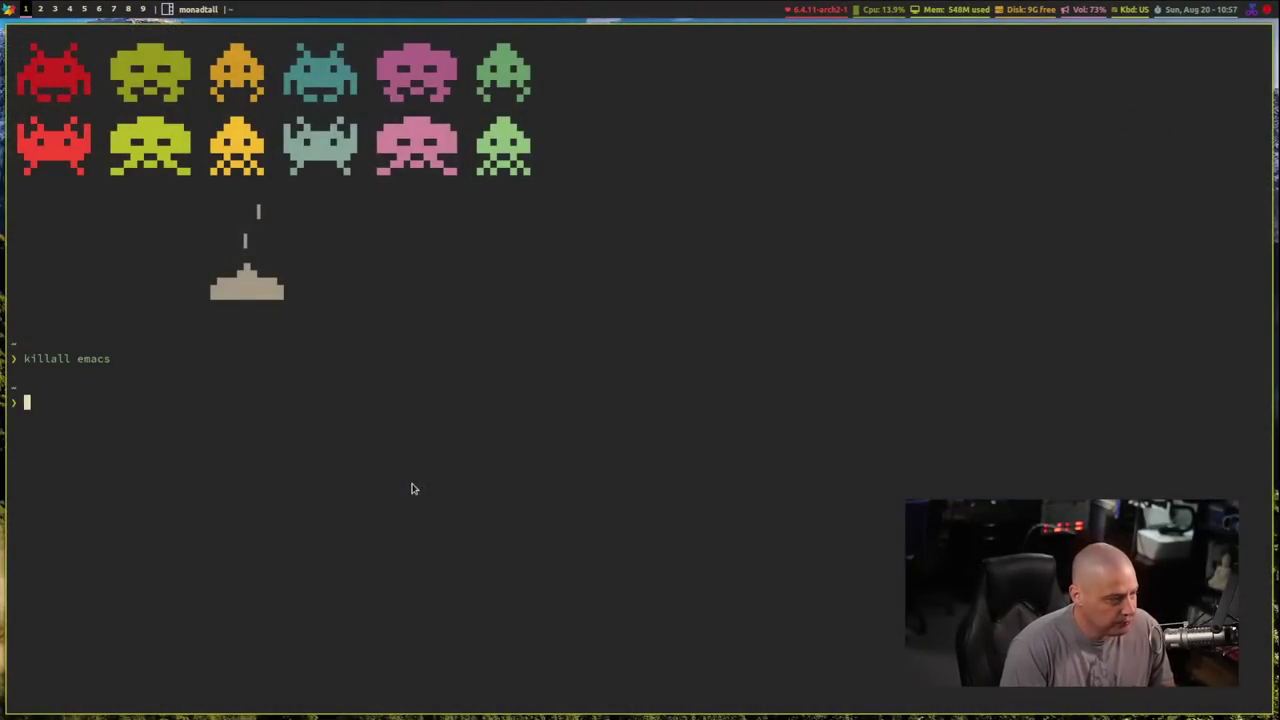
# Restart the daemon with '/usr/bin/emacs --daemon &', close the terminal and launch a fresh Emacs frame
pyautogui.write('/usr/')
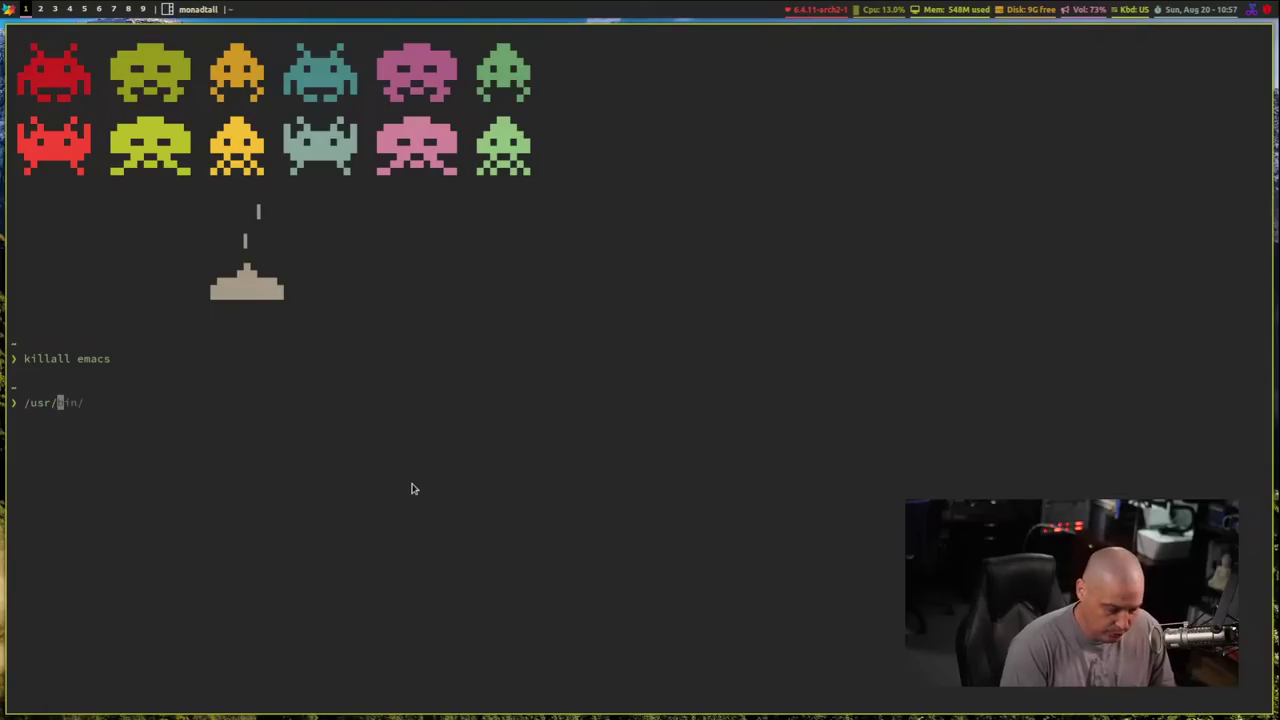
pyautogui.write('bin/emacs ')
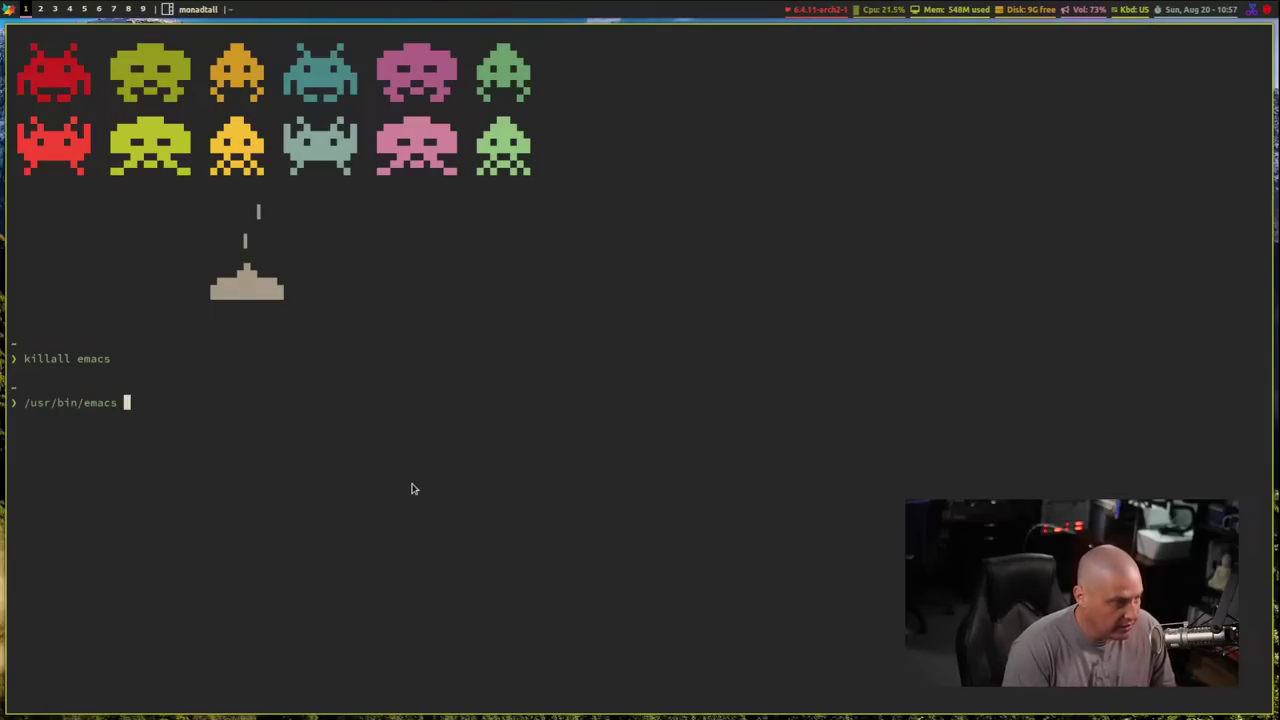
pyautogui.write('--daemon &')
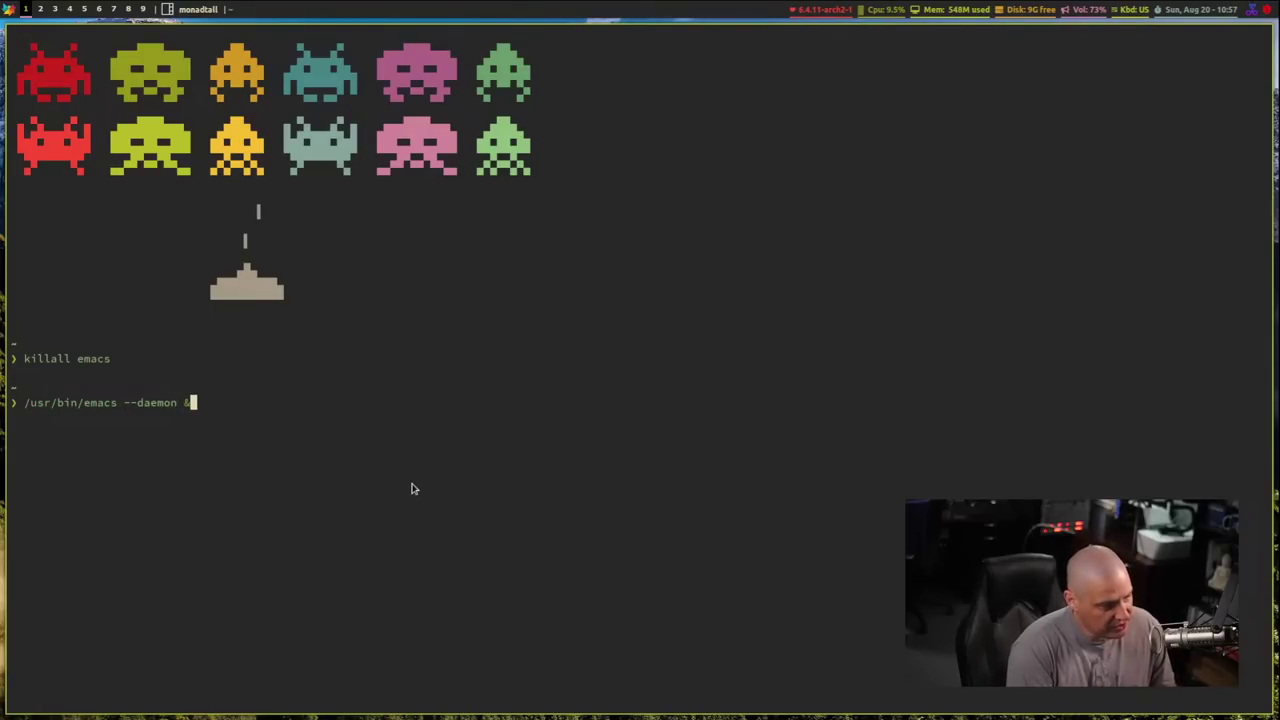
pyautogui.press('Return')
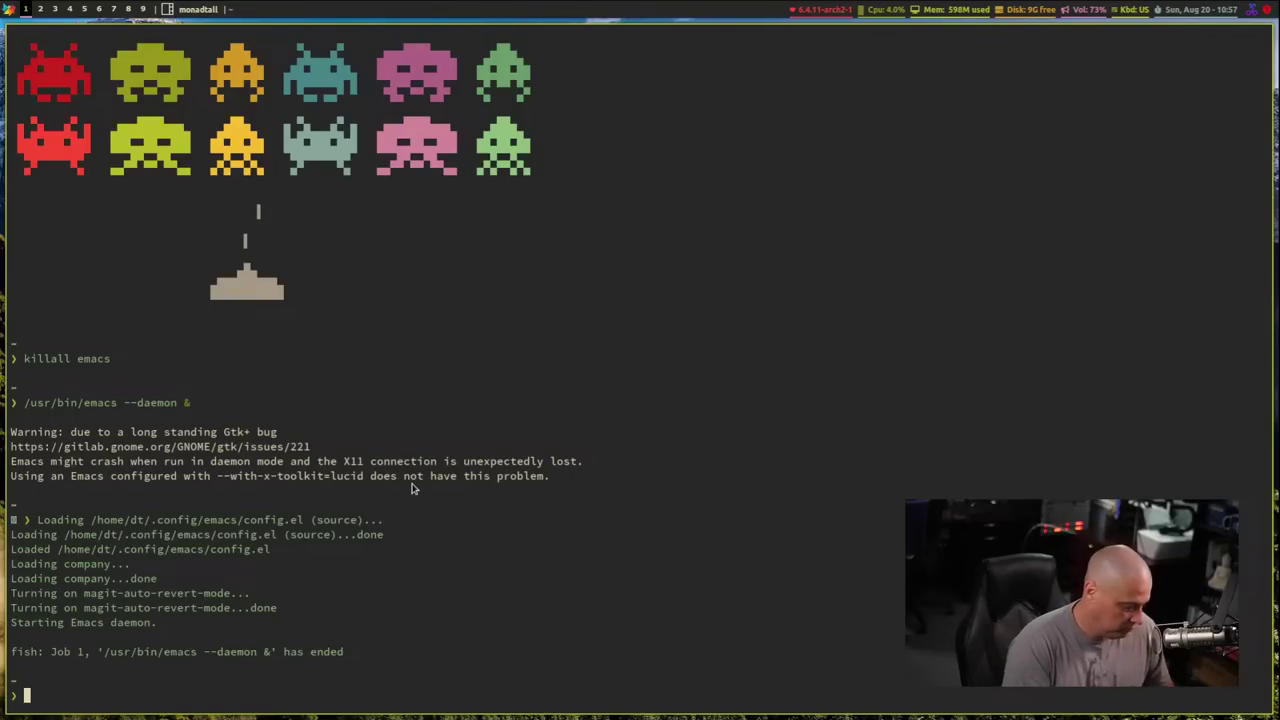
pyautogui.press('super+shift+c')
pyautogui.press('super+e')
# Open a new Emacs frame and browse the home folder file listing without opening anything
pyautogui.press('e')
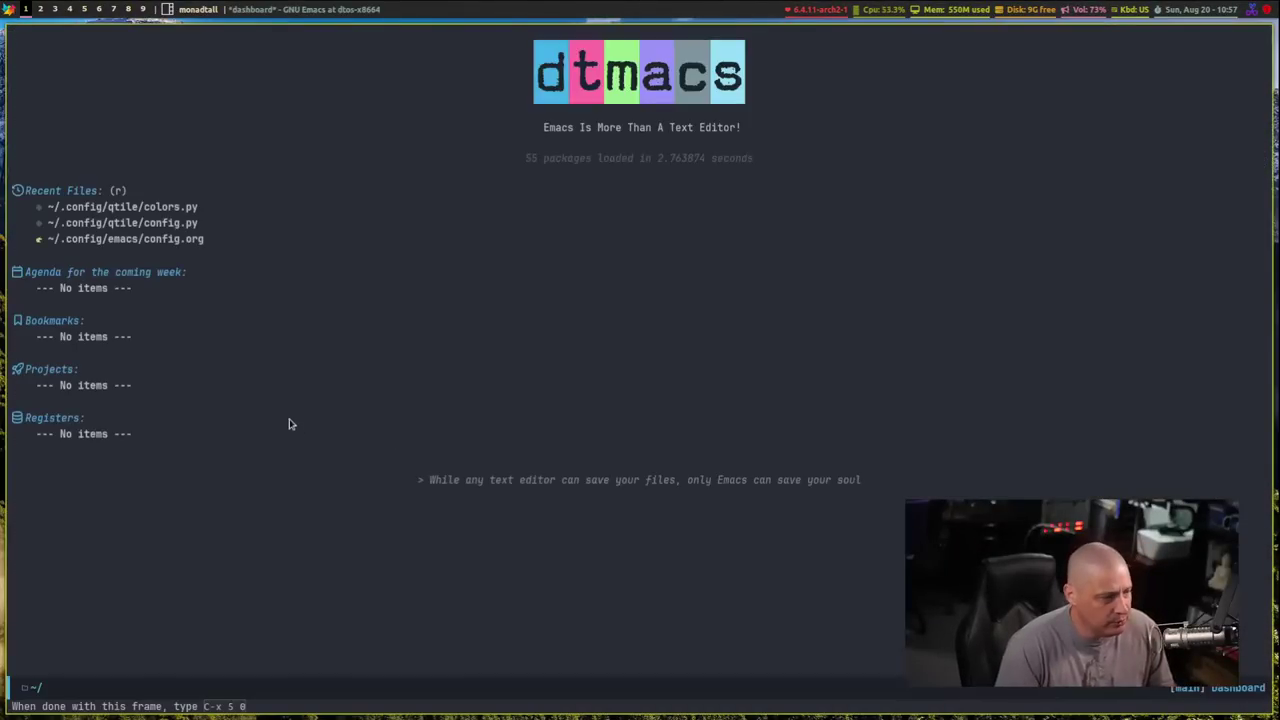
pyautogui.press('space')
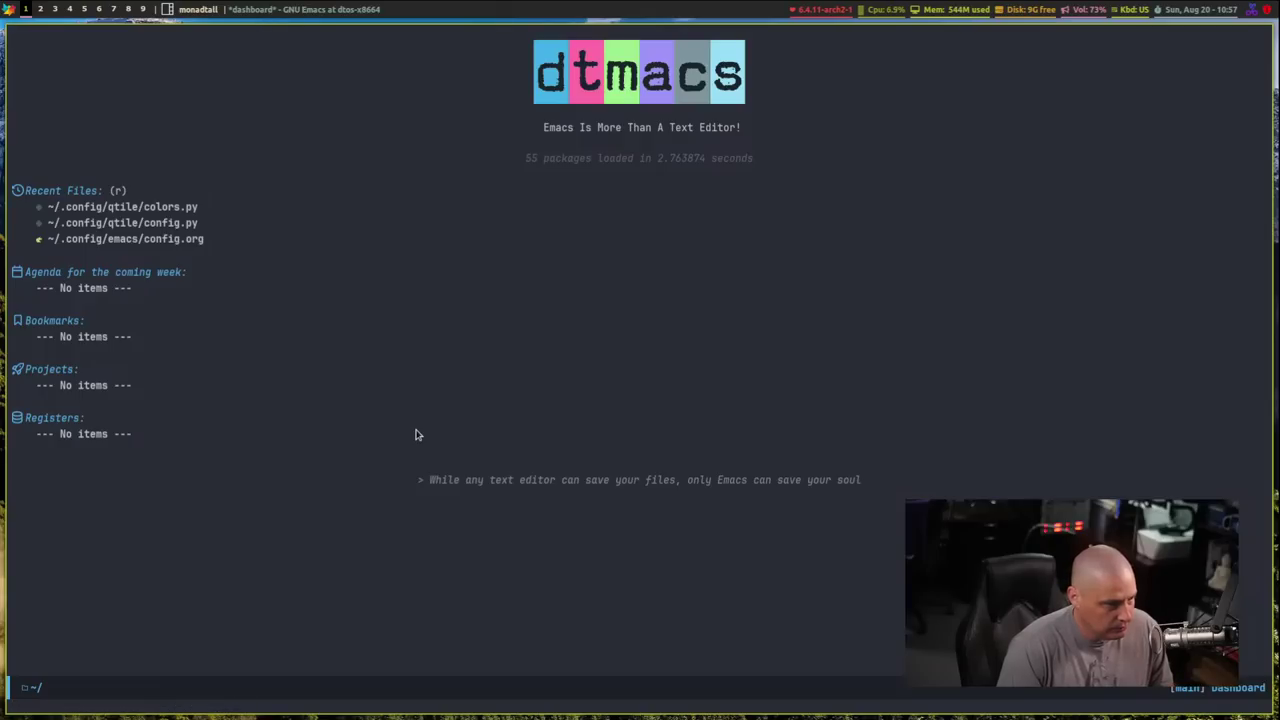
pyautogui.press('.')
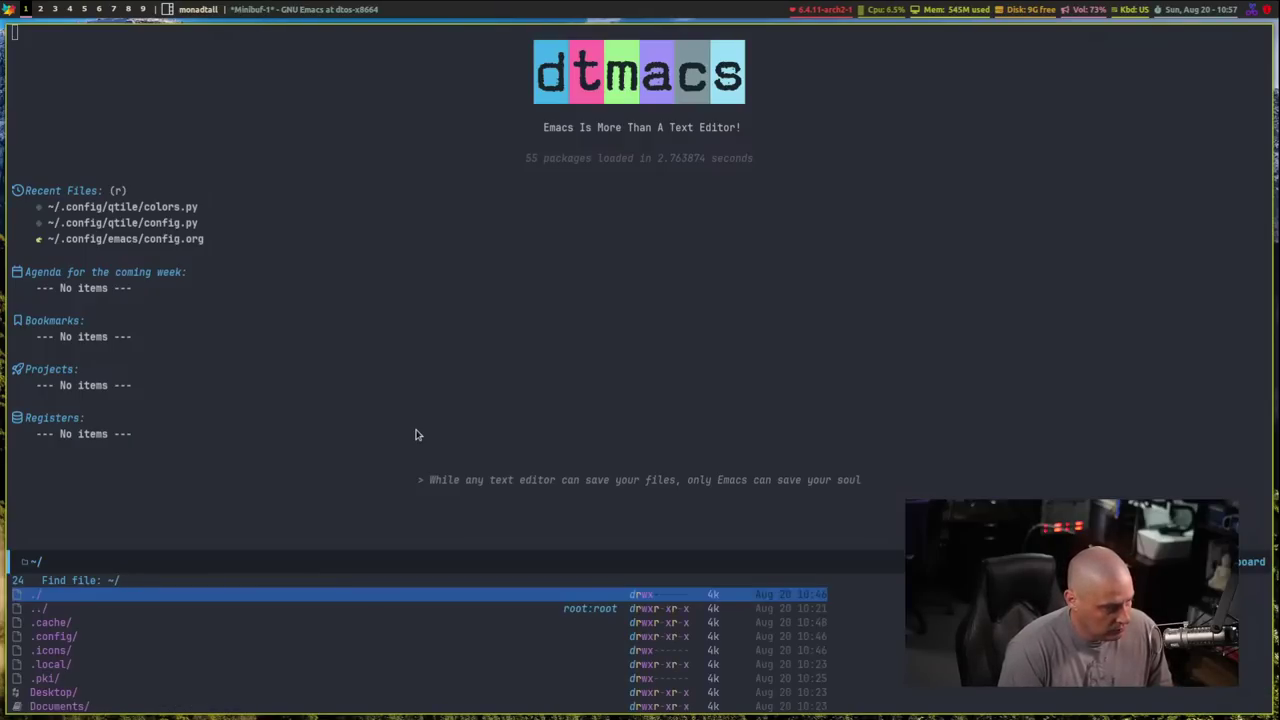
pyautogui.press('Down')
pyautogui.press('Down')
pyautogui.press('Down')
pyautogui.press('Down')
pyautogui.press('Down')
pyautogui.press('Down')
pyautogui.press('Down')
pyautogui.press('Down')
pyautogui.press('Down')
pyautogui.press('Down')
pyautogui.press('Down')
pyautogui.press('Down')
pyautogui.press('Down')
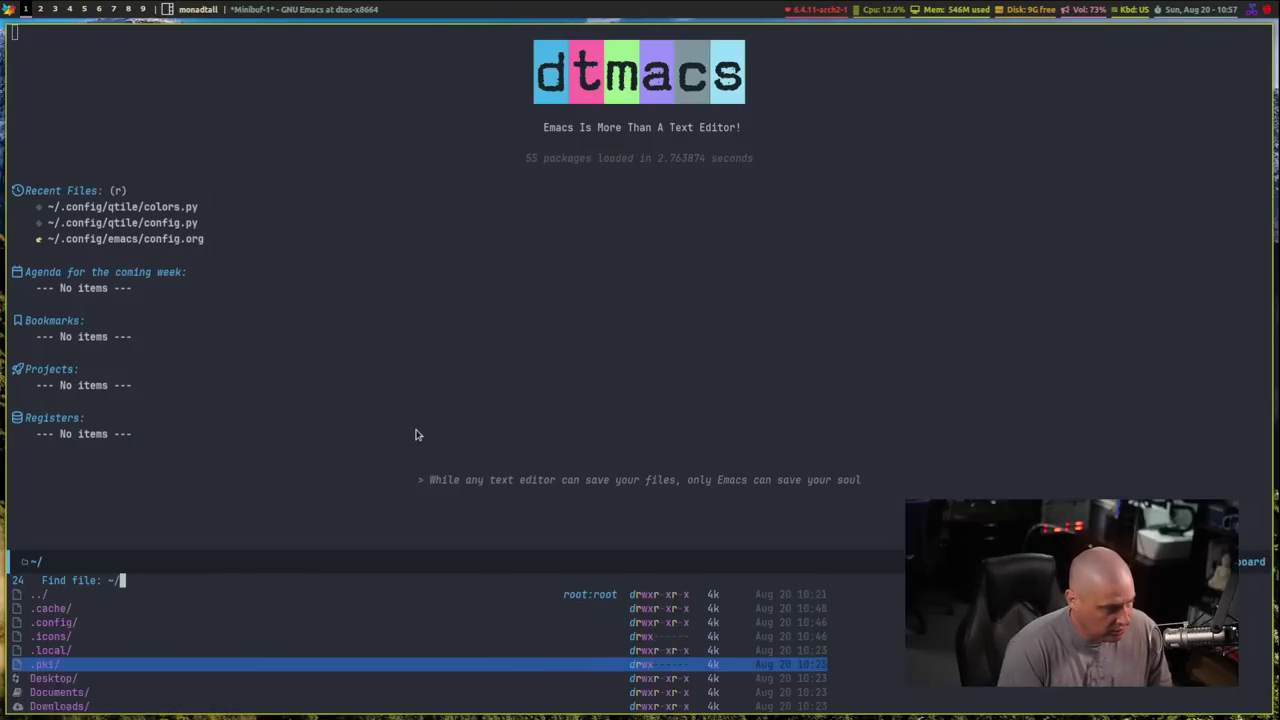
pyautogui.press('Down')
pyautogui.press('Down')
pyautogui.press('Down')
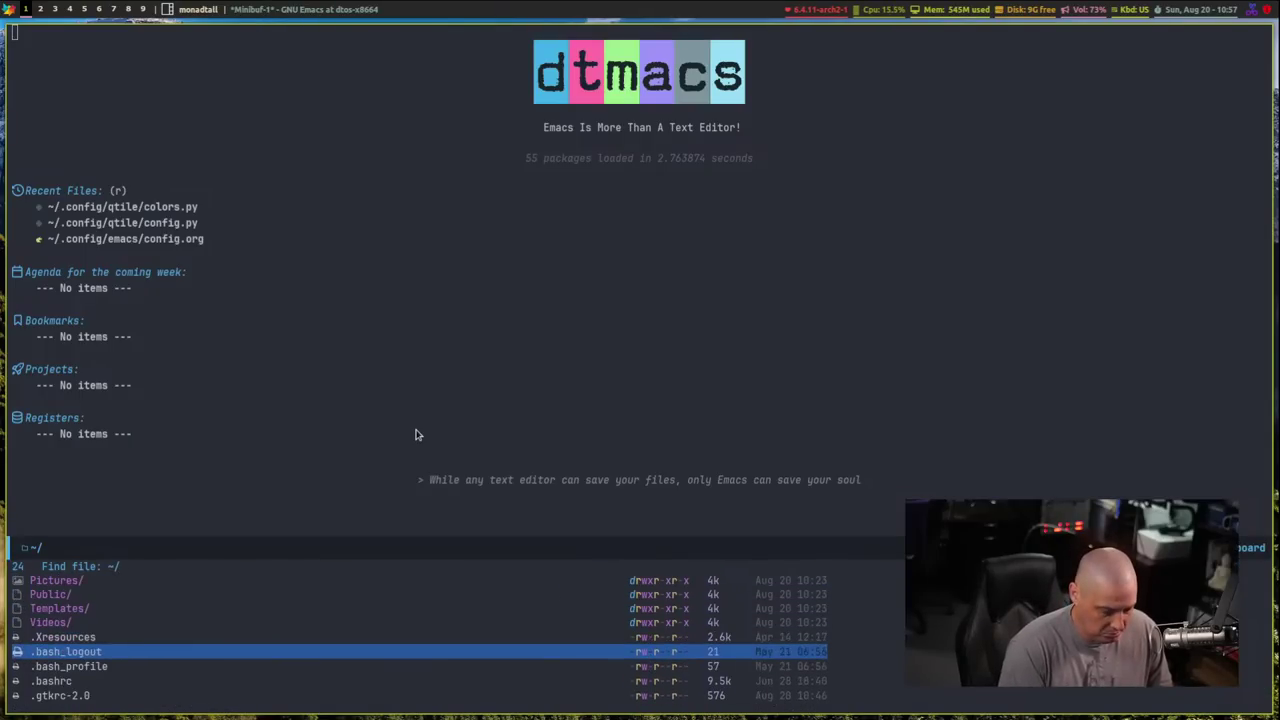
pyautogui.press('Escape')
# Browse the theme list without changing theme, then open config.org from Recent Files
pyautogui.press('h')
pyautogui.press('t')
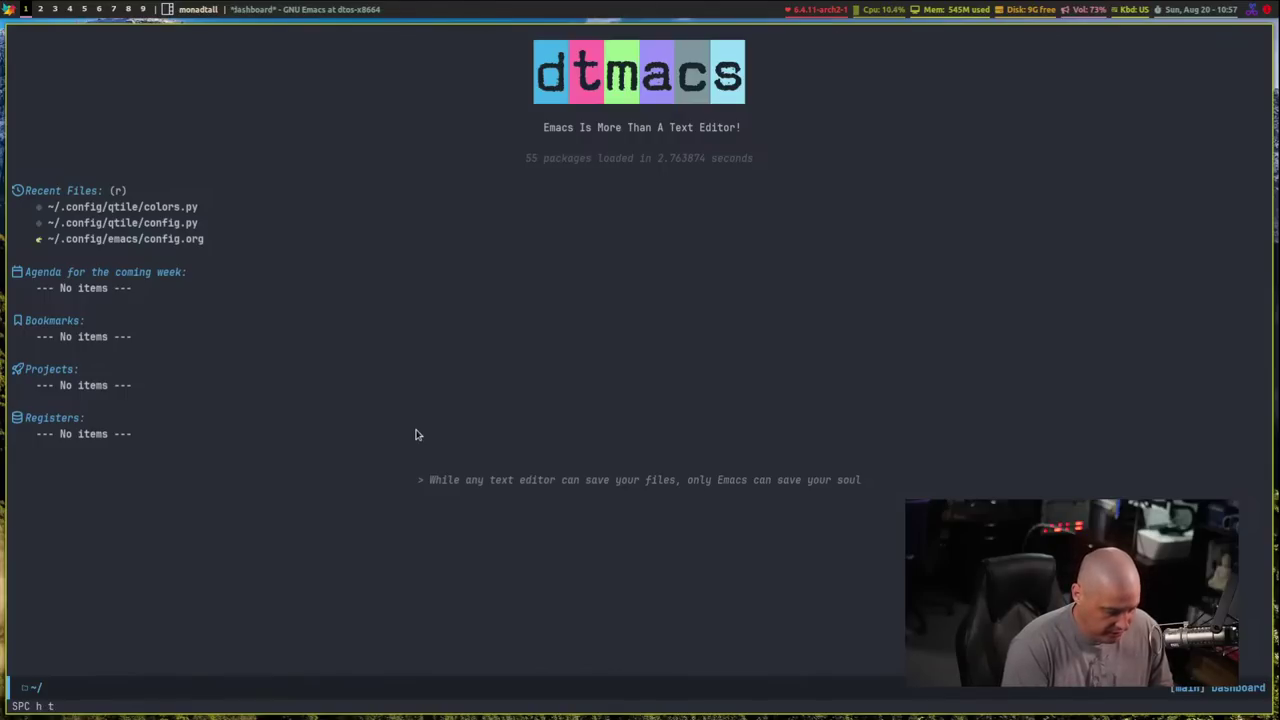
pyautogui.press('Down')
pyautogui.press('Down')
pyautogui.press('Down')
pyautogui.press('Down')
pyautogui.press('Down')
pyautogui.press('Down')
pyautogui.press('Down')
pyautogui.press('Down')
pyautogui.press('Down')
pyautogui.press('Down')
pyautogui.press('Down')
pyautogui.press('Down')
pyautogui.press('Down')
pyautogui.press('Down')
pyautogui.press('Down')
pyautogui.press('Down')
pyautogui.press('Down')
pyautogui.press('Down')
pyautogui.press('Down')
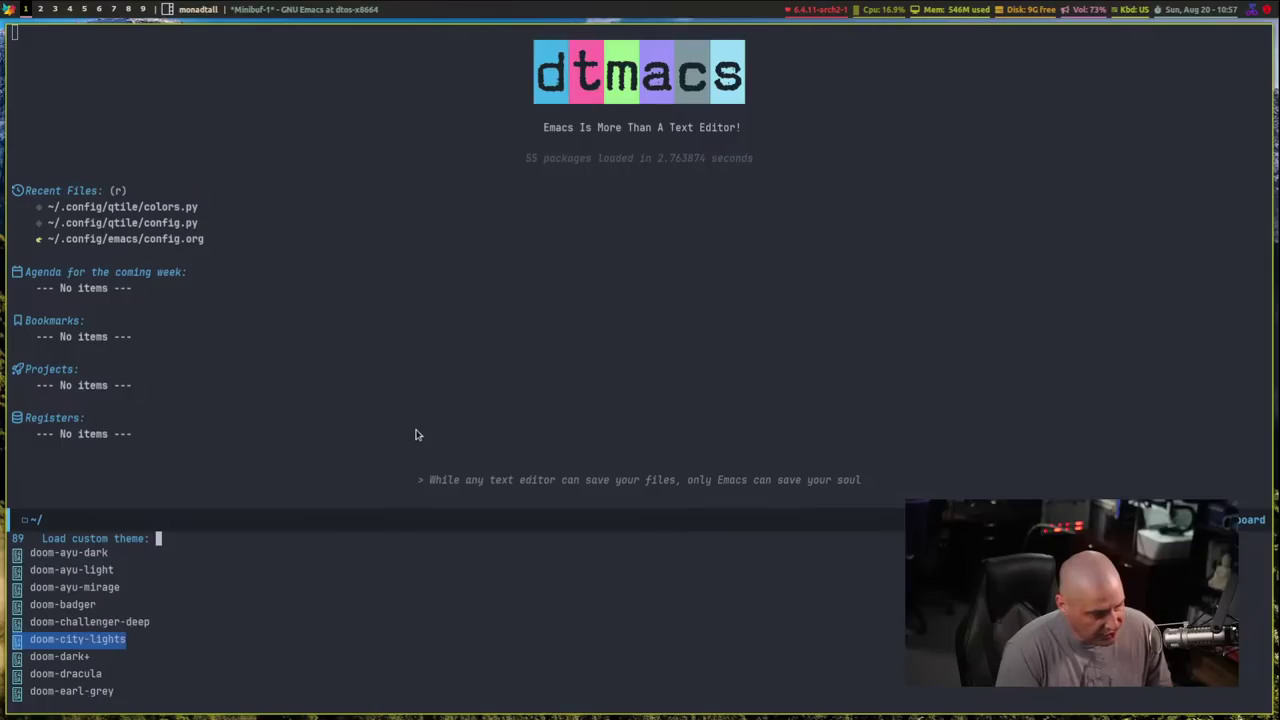
pyautogui.press('Down')
pyautogui.press('Down')
pyautogui.press('Down')
pyautogui.press('Down')
pyautogui.press('Down')
pyautogui.press('Down')
pyautogui.press('Down')
pyautogui.press('Down')
pyautogui.press('Down')
pyautogui.press('Down')
pyautogui.press('Down')
pyautogui.press('Down')
pyautogui.press('Down')
pyautogui.press('Down')
pyautogui.press('Down')
pyautogui.press('Down')
pyautogui.press('Down')
pyautogui.press('Down')
pyautogui.press('Down')
pyautogui.press('Down')
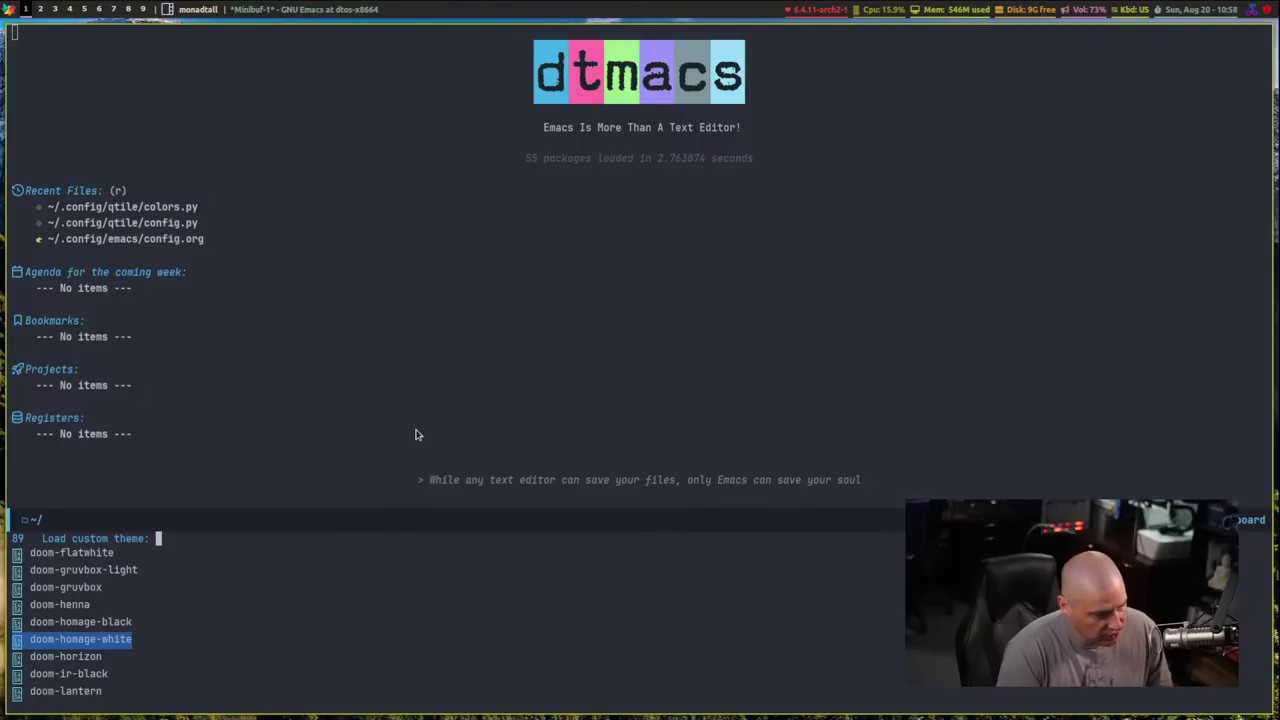
pyautogui.press('Down')
pyautogui.press('Down')
pyautogui.press('Down')
pyautogui.press('Down')
pyautogui.press('Down')
pyautogui.press('Down')
pyautogui.press('Down')
pyautogui.press('Down')
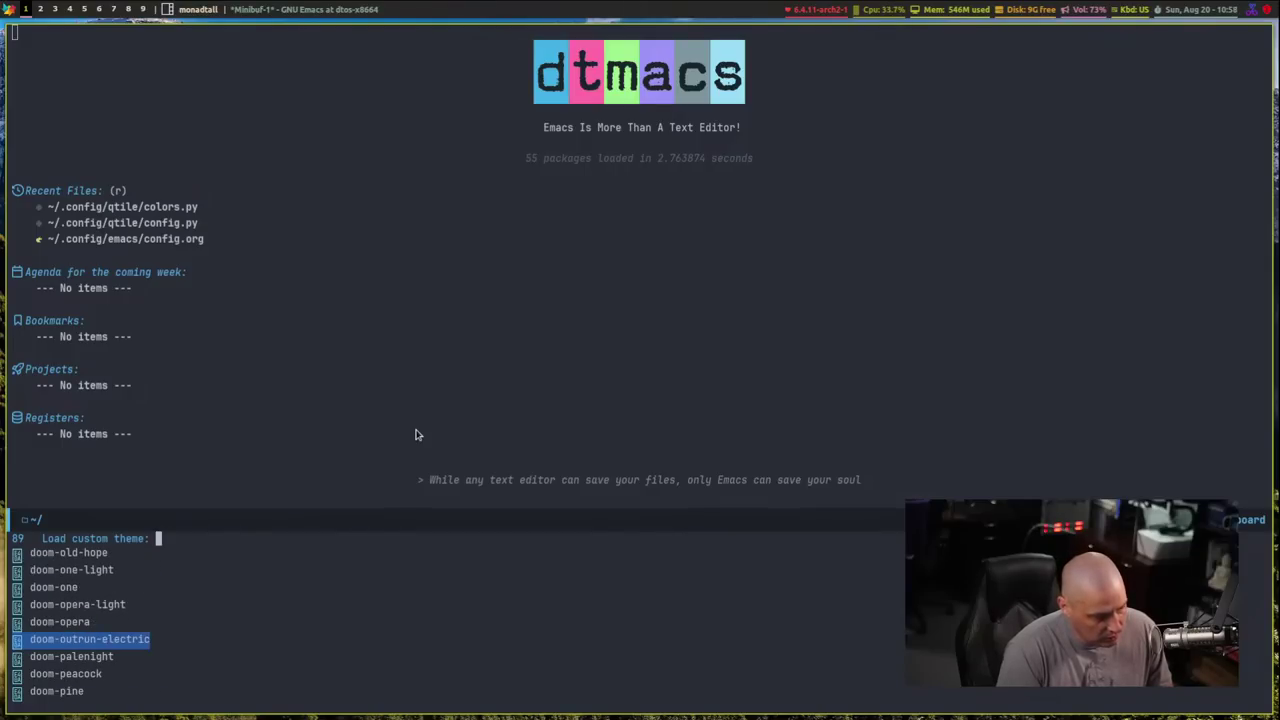
pyautogui.press('Escape')
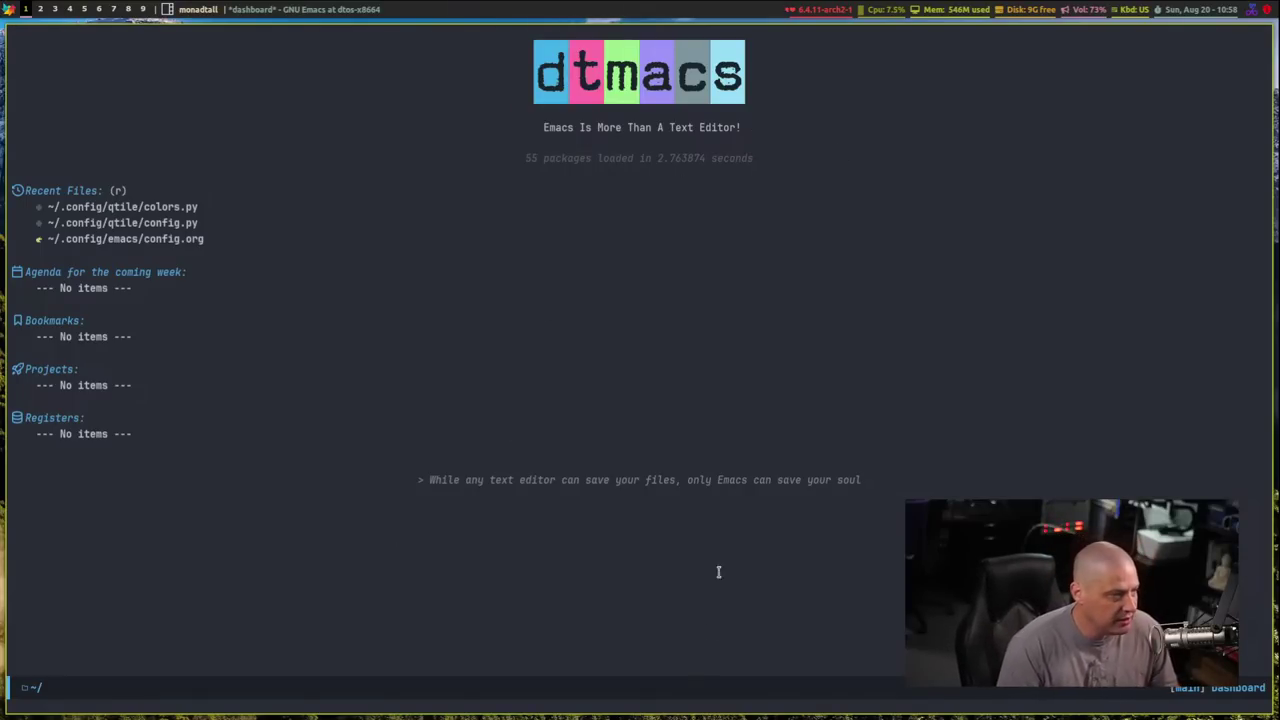
pyautogui.press('Return')
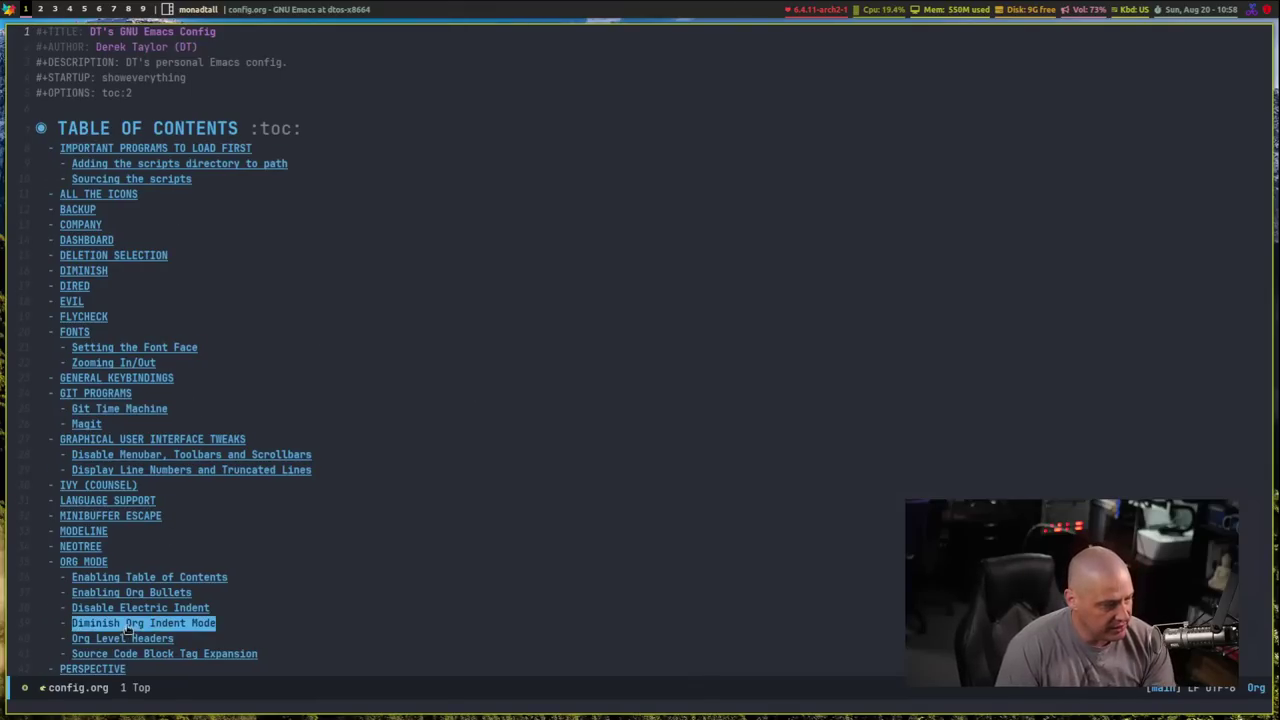
# Jump to the THEME section of config.org and place the cursor in its load-theme source block
pyautogui.scroll(-2, 120, 618)
pyautogui.scroll(-3, 125, 612)
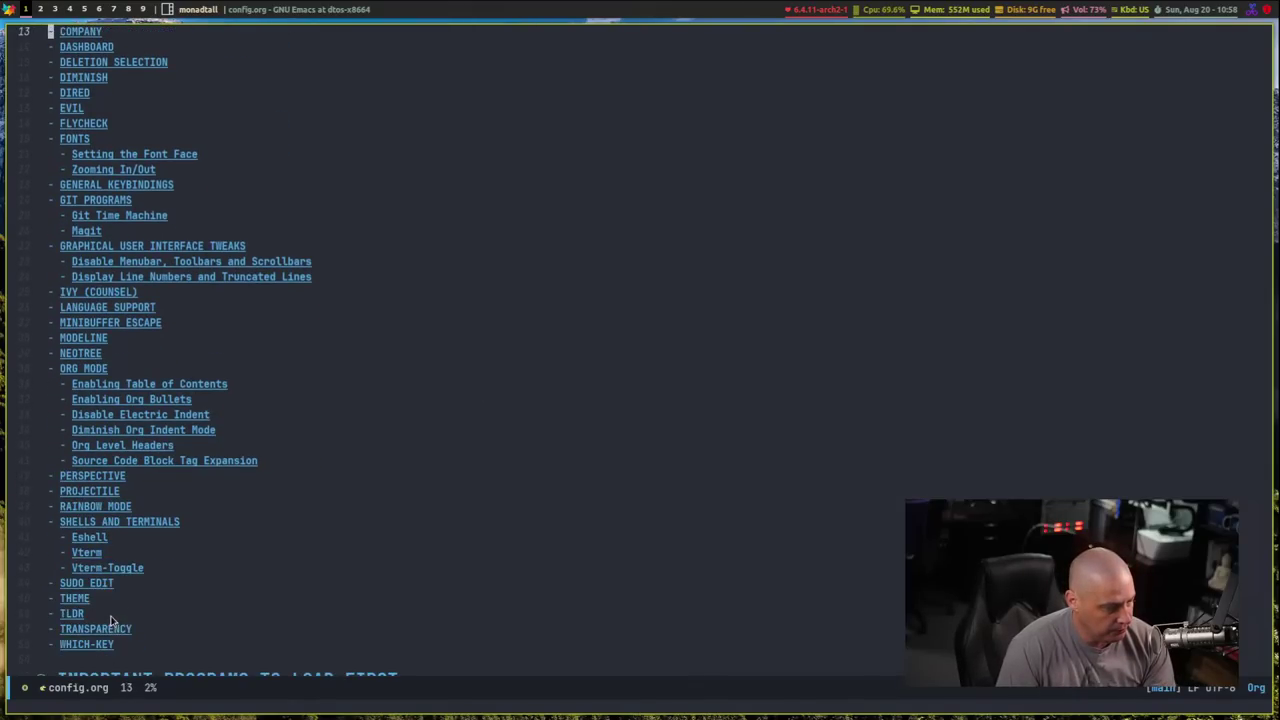
pyautogui.click(78, 605)
pyautogui.scroll(-3, 360, 458)
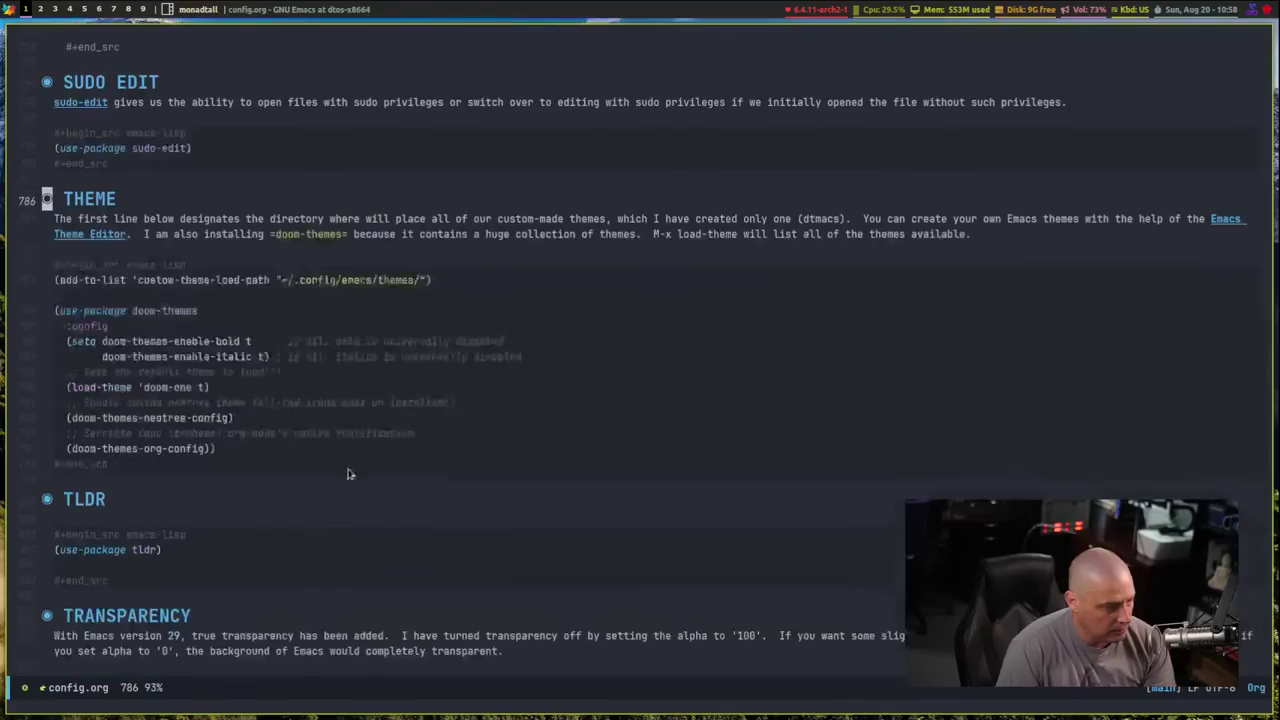
pyautogui.click(57, 387)
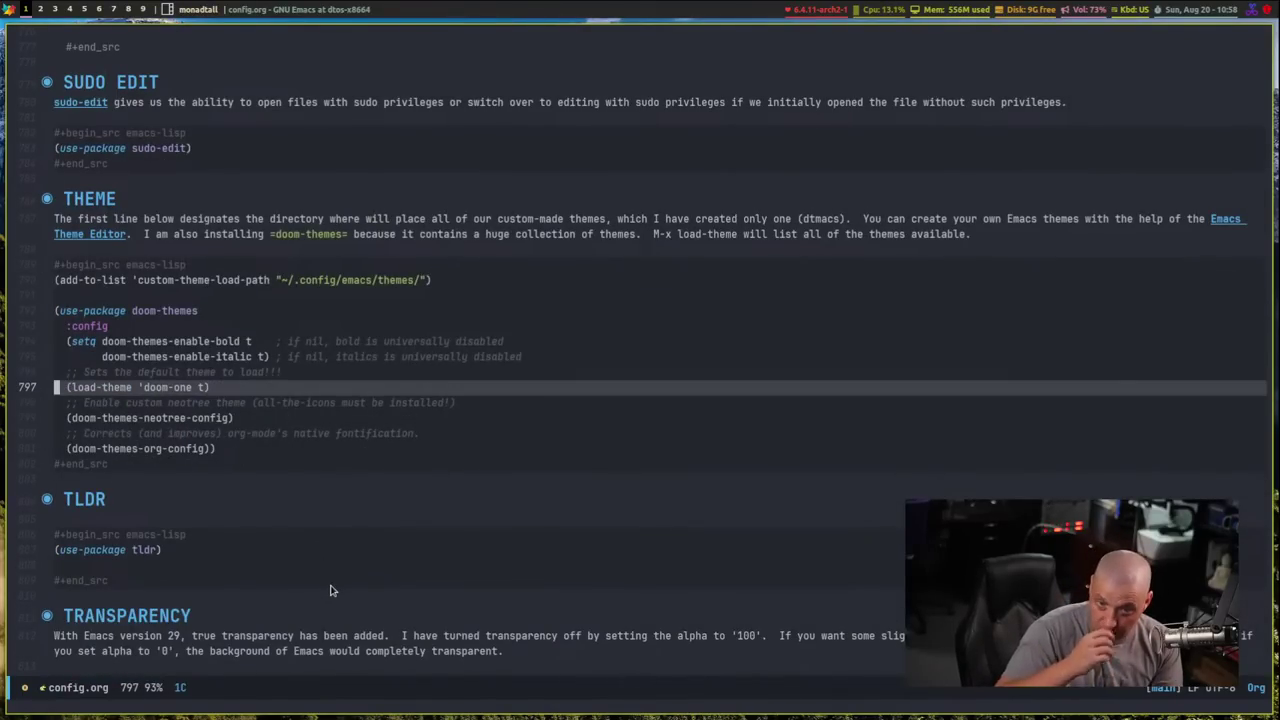
pyautogui.click(460, 470)
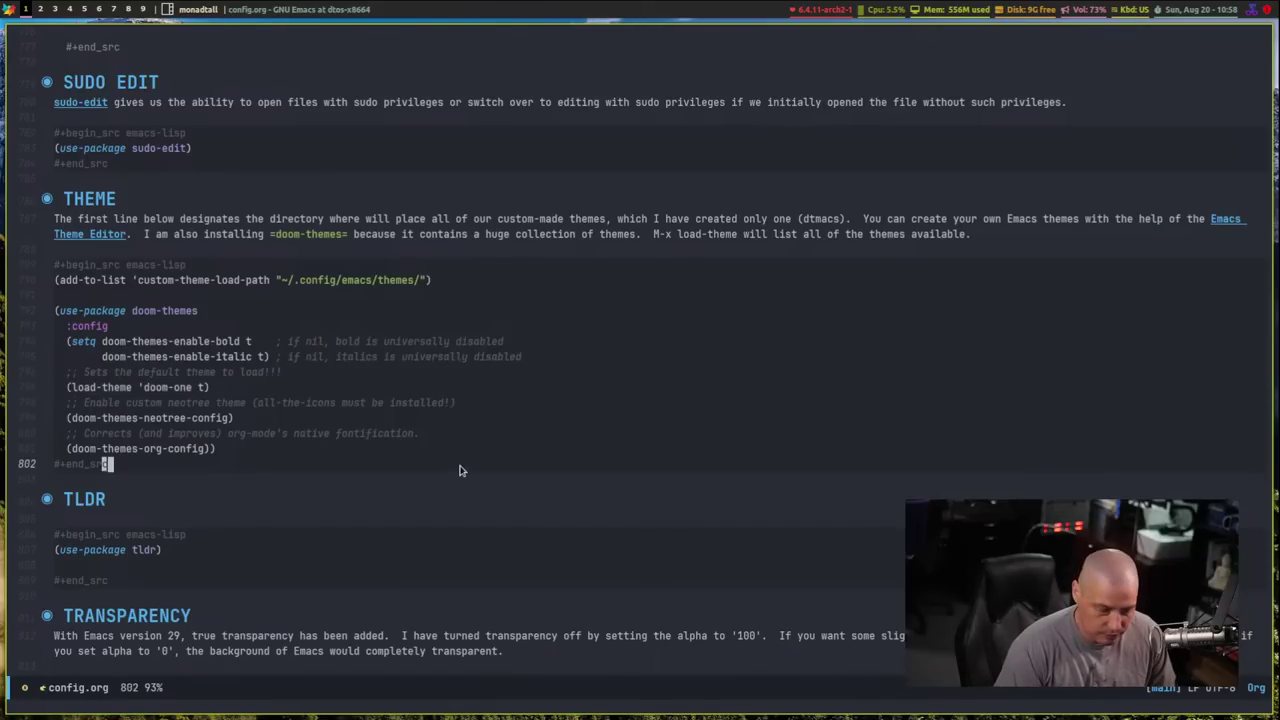
# Filter the theme list for 'gruv', compare doom-gruvbox and doom-gruvbox-light, and keep doom-one
pyautogui.press('space')
pyautogui.write('ht')
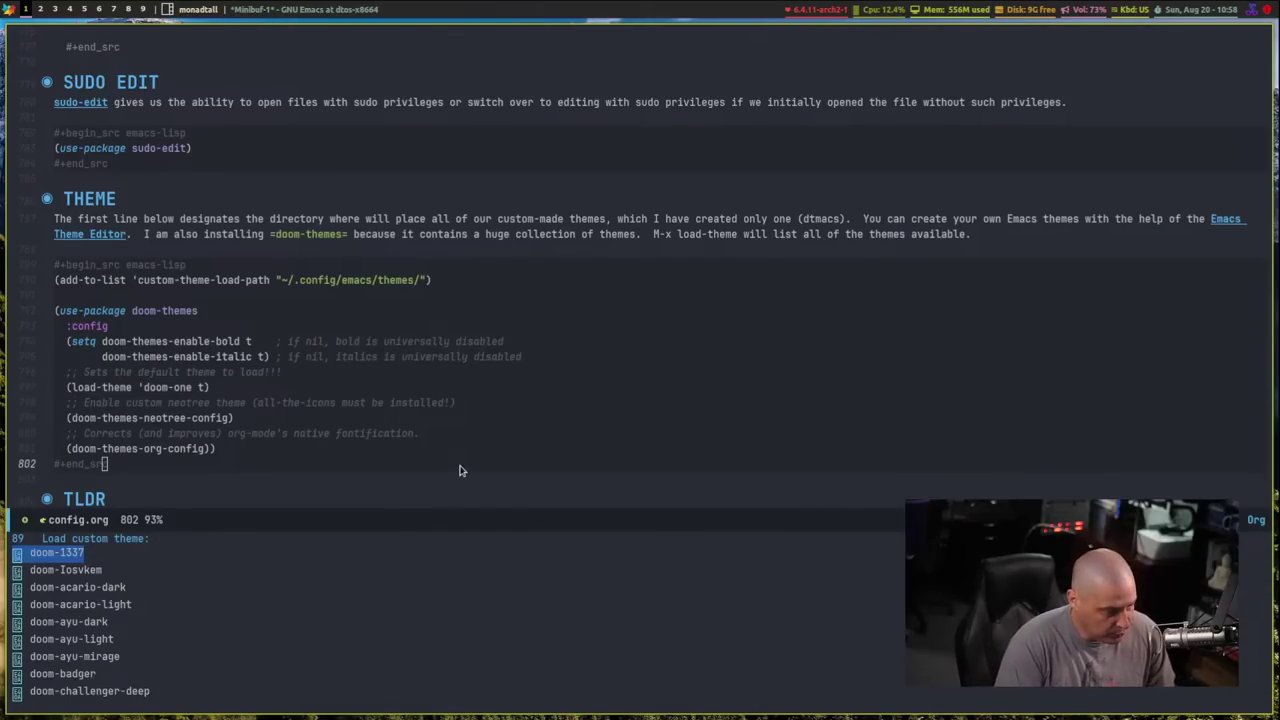
pyautogui.write('gruv')
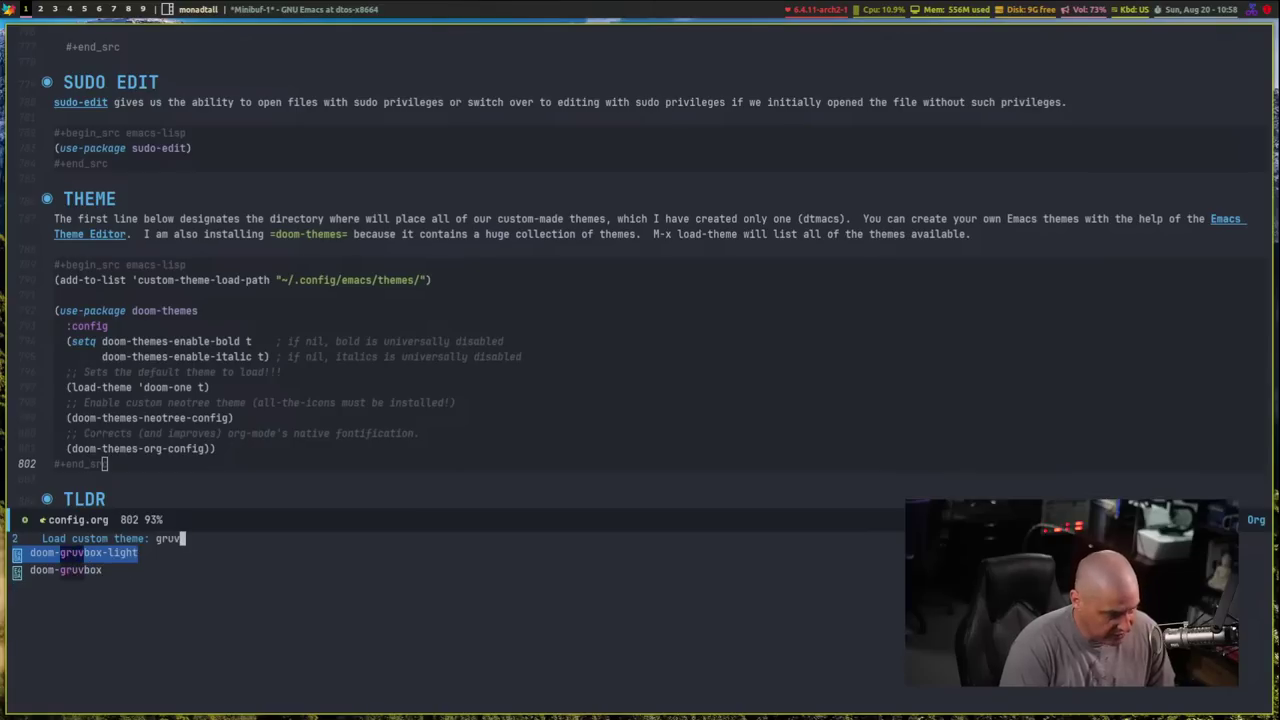
pyautogui.press('Down')
pyautogui.press('Up')
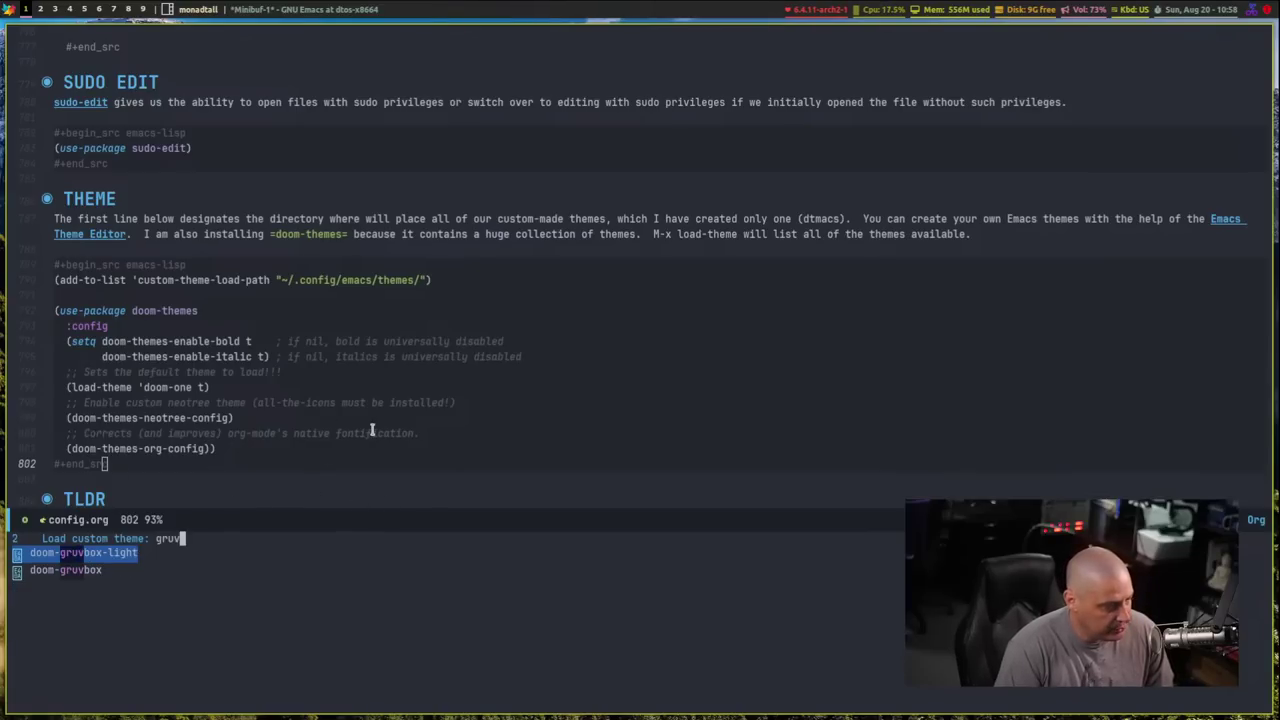
pyautogui.press('Escape')
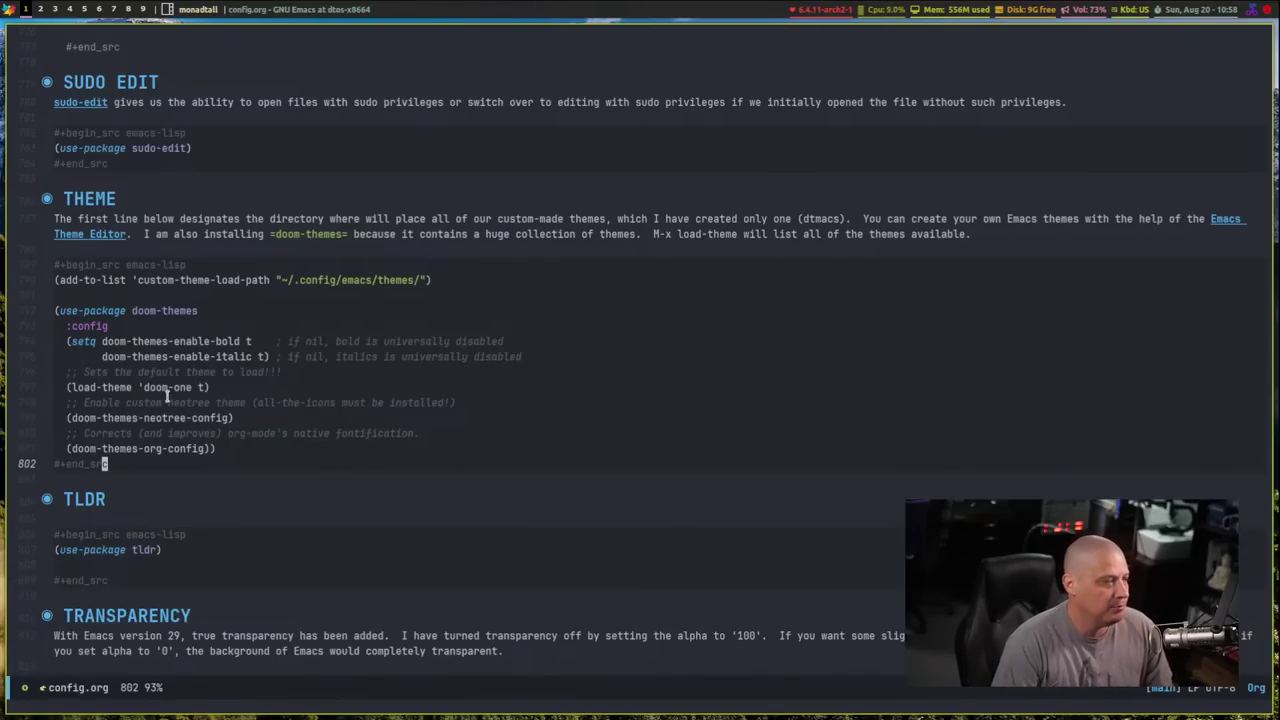
pyautogui.click(529, 408)
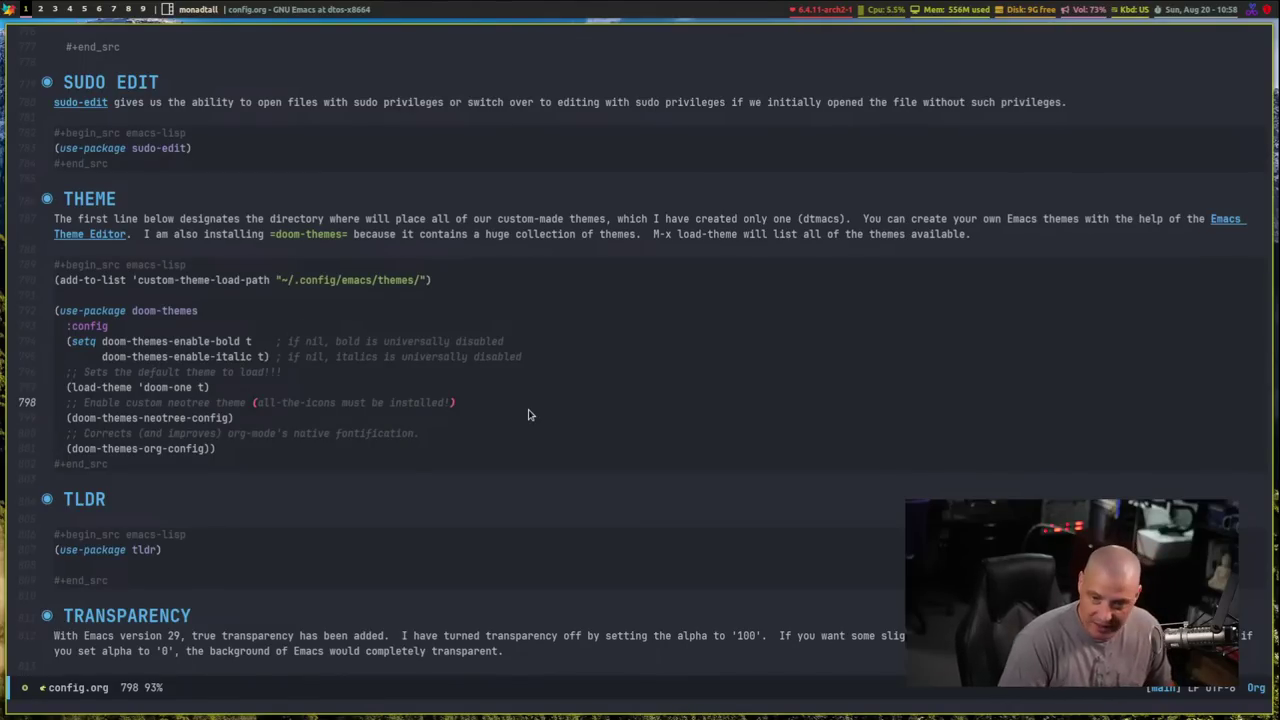
# Apply the DoomOne colour scheme from the dmenu chooser and close the Emacs window
pyautogui.press('super+p')
pyautogui.press('c')
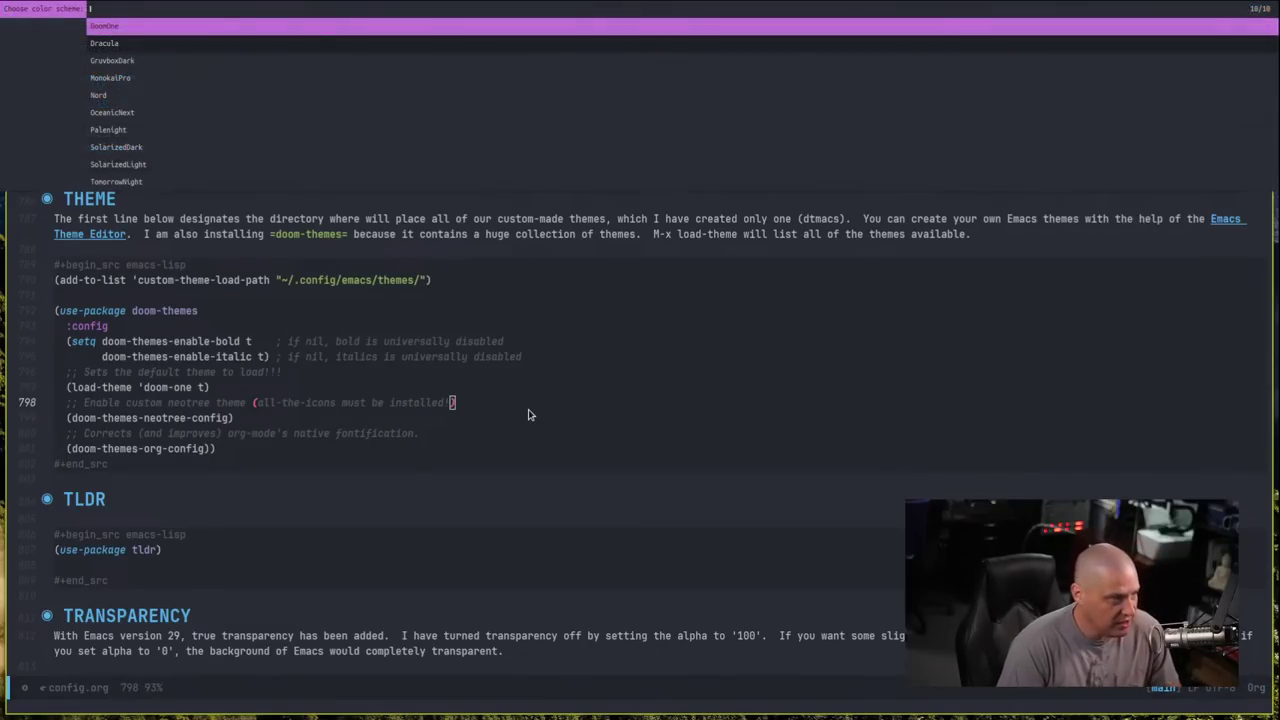
pyautogui.press('Return')
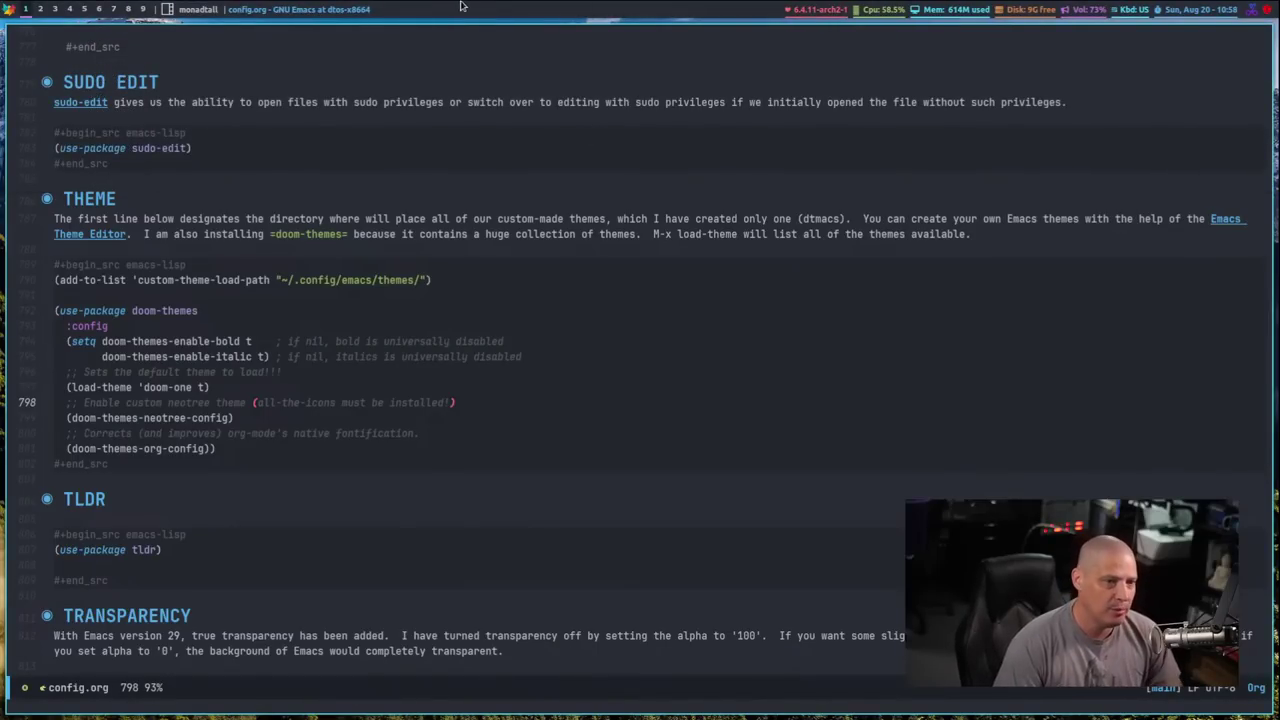
pyautogui.press('super+shift+c')
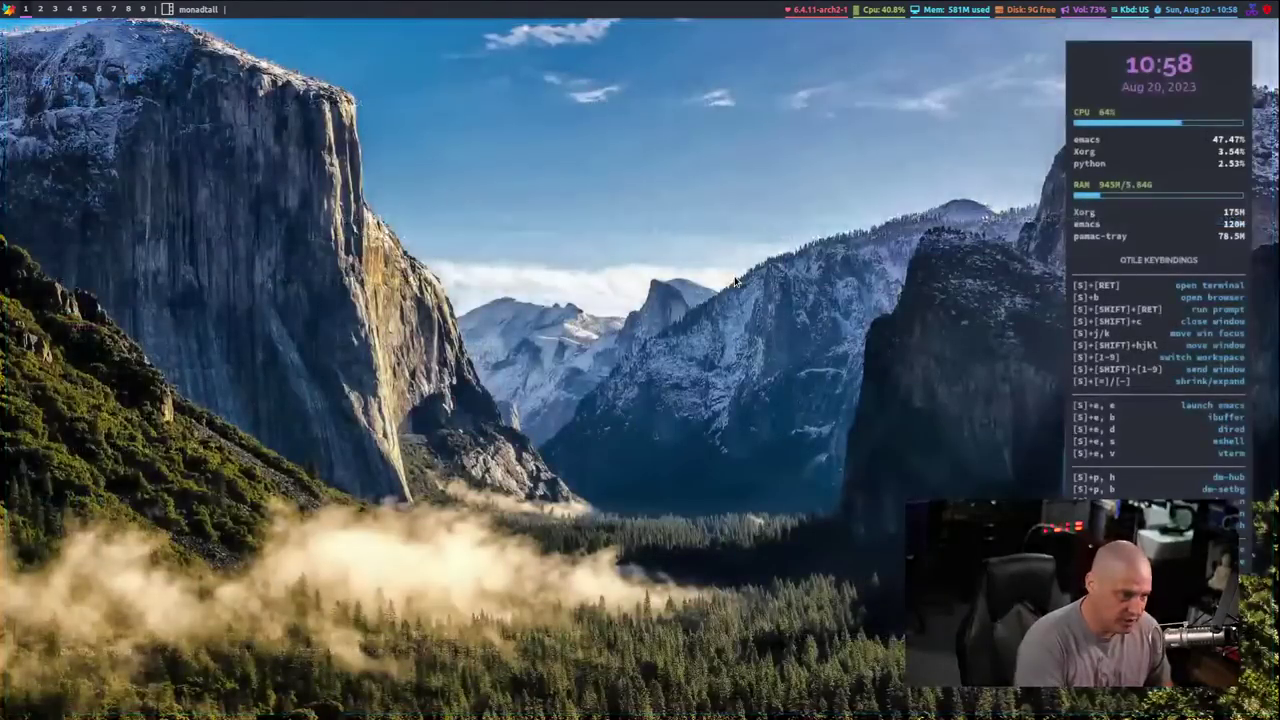
# Open test terminals to check the DoomOne colours, then close them all
pyautogui.press('super+Return')
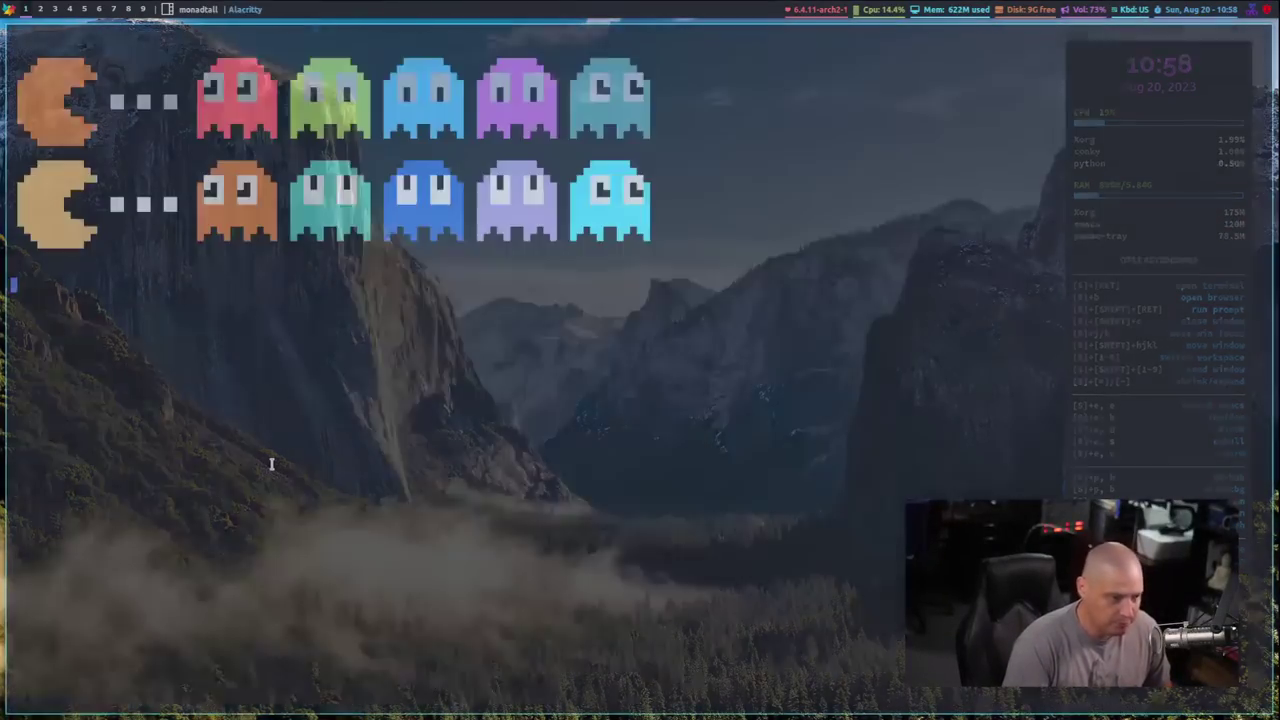
pyautogui.press('super+Return')
pyautogui.press('super+Return')
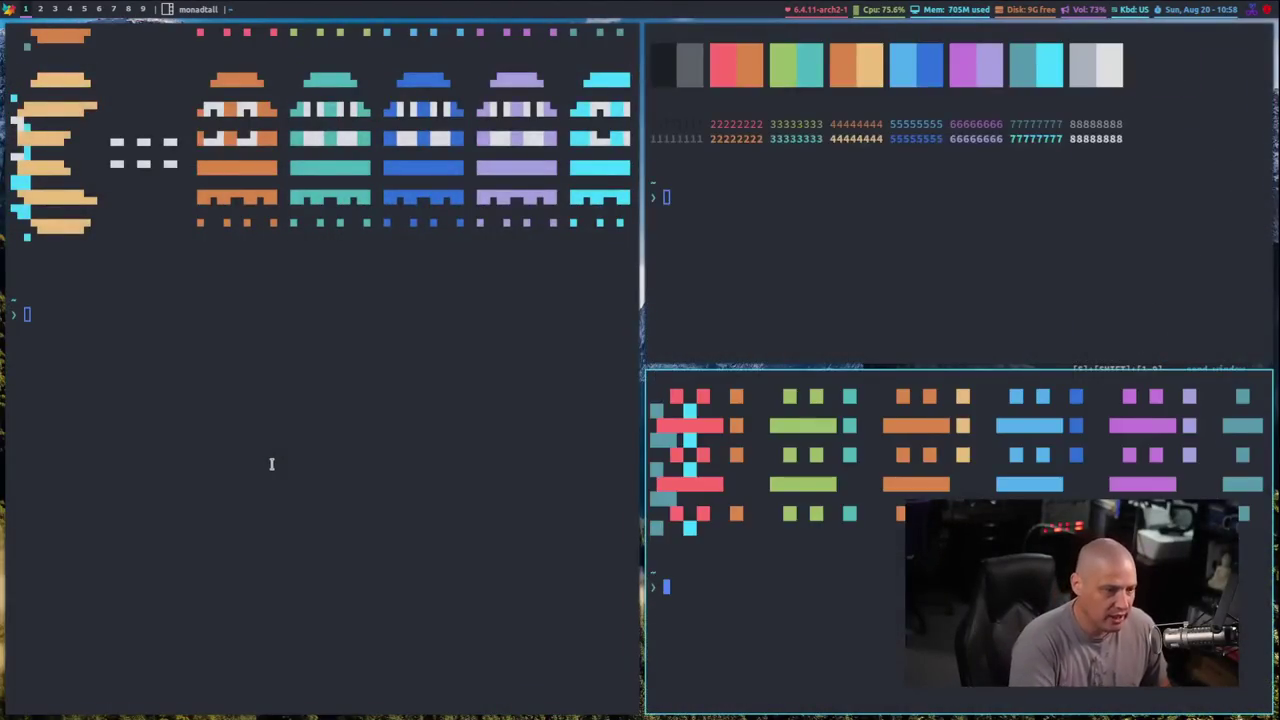
pyautogui.press('super+shift+c')
pyautogui.press('super+shift+c')
pyautogui.press('super+shift+c')
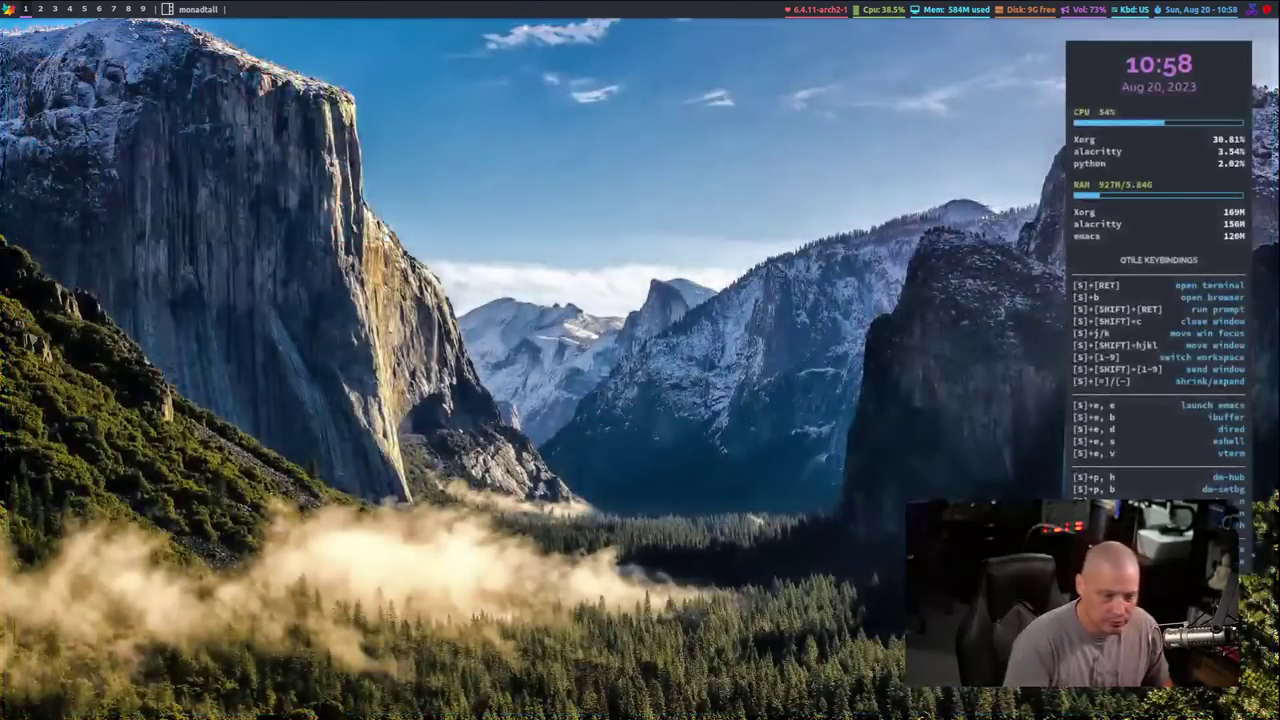